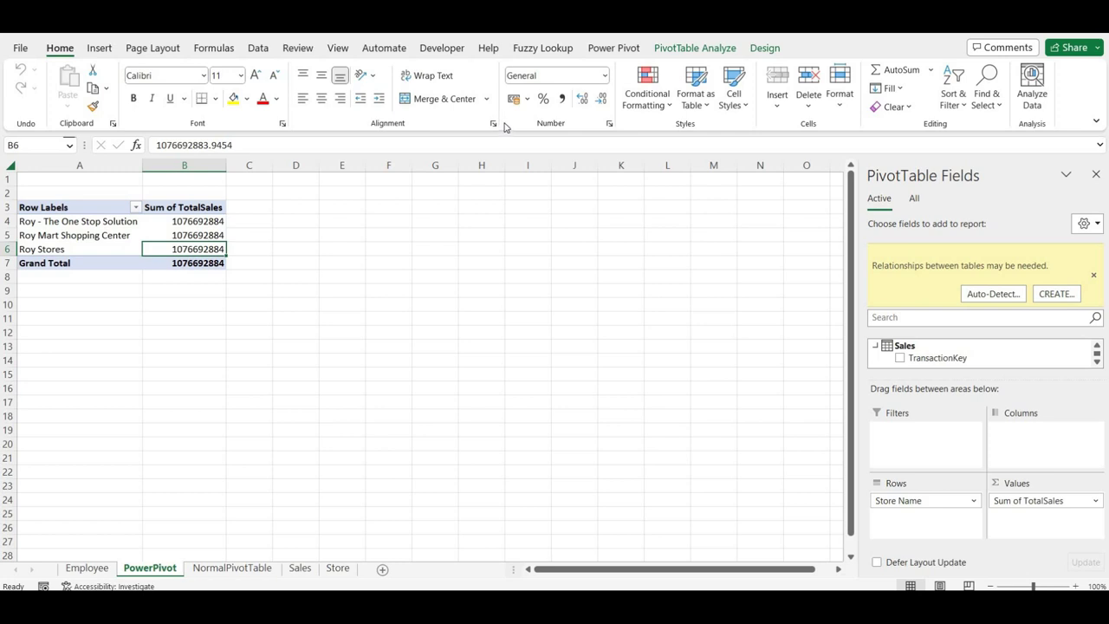
Open the workbook's Power Pivot data model in a maximized window and hide the calculation area of the Sales table.
click(258, 49)
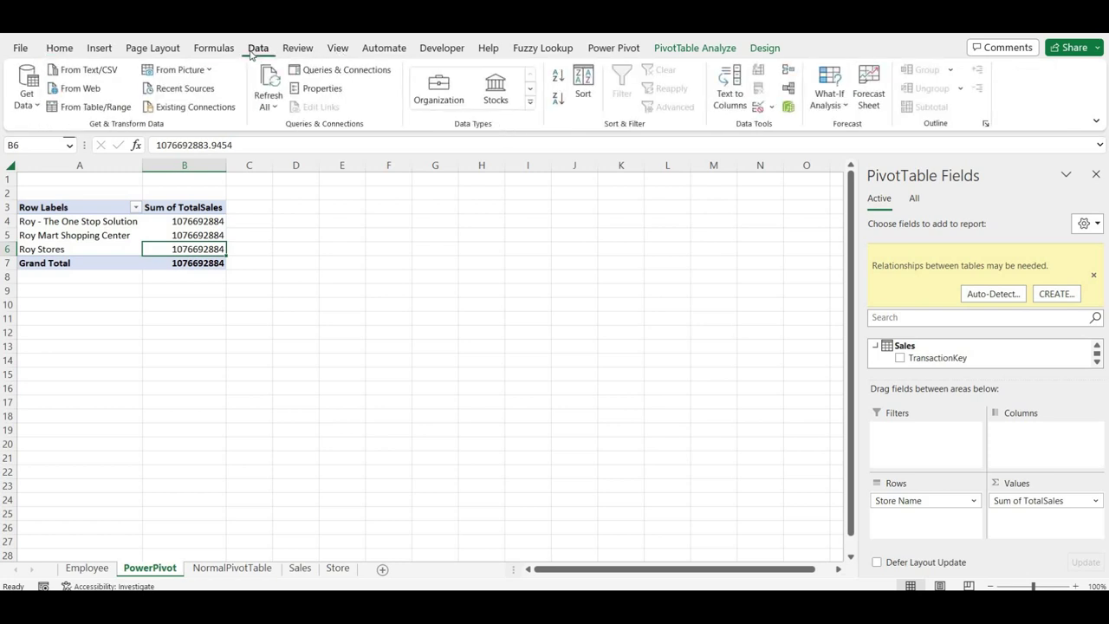
click(790, 108)
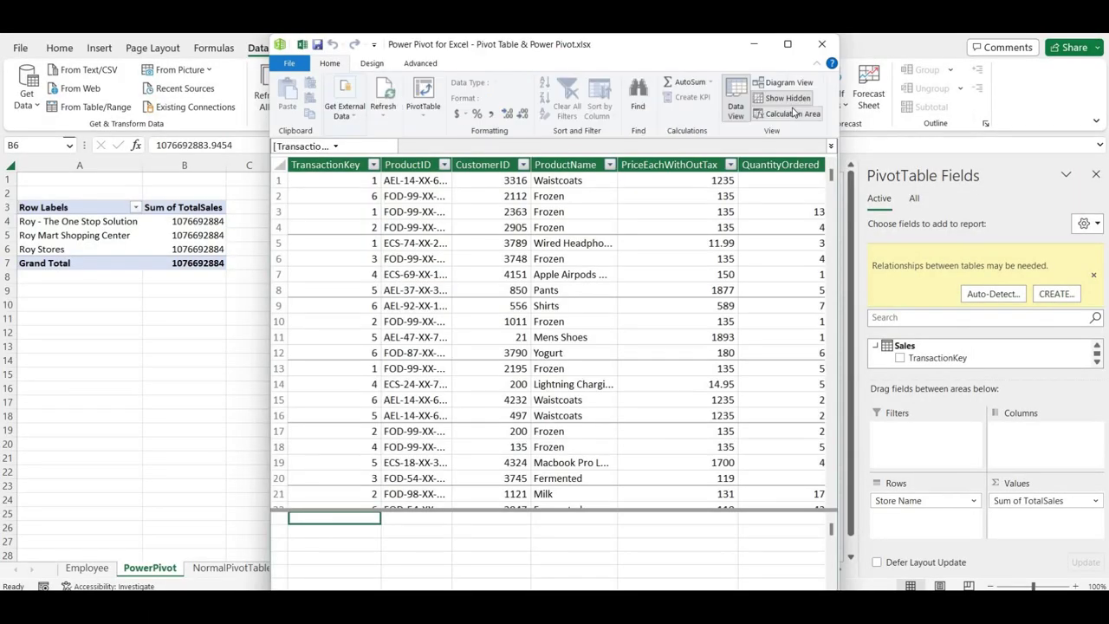
click(787, 46)
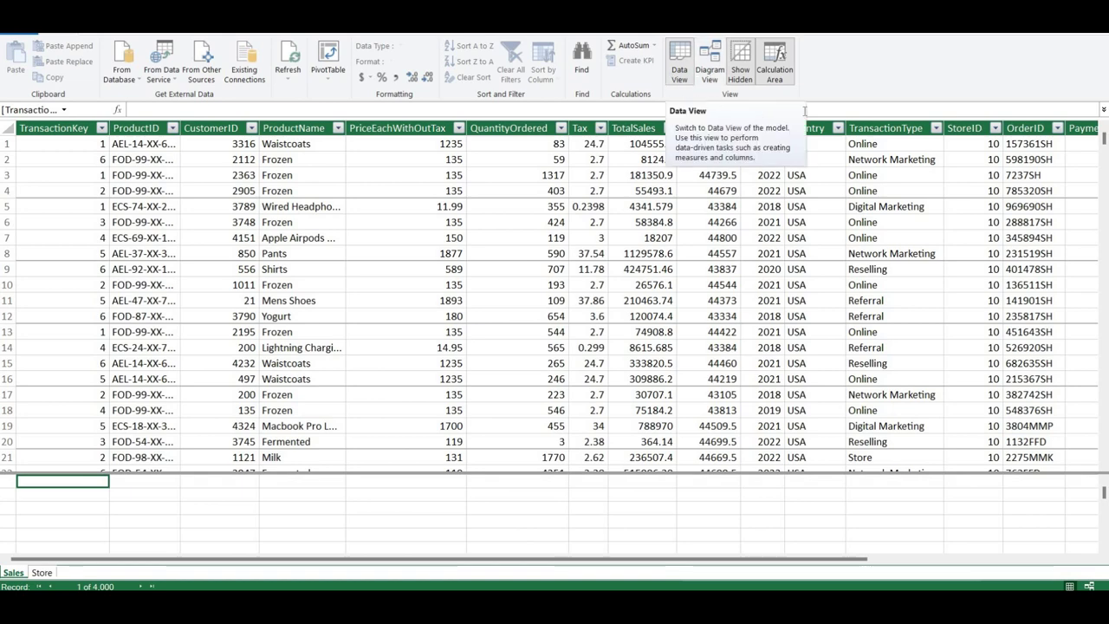
click(770, 59)
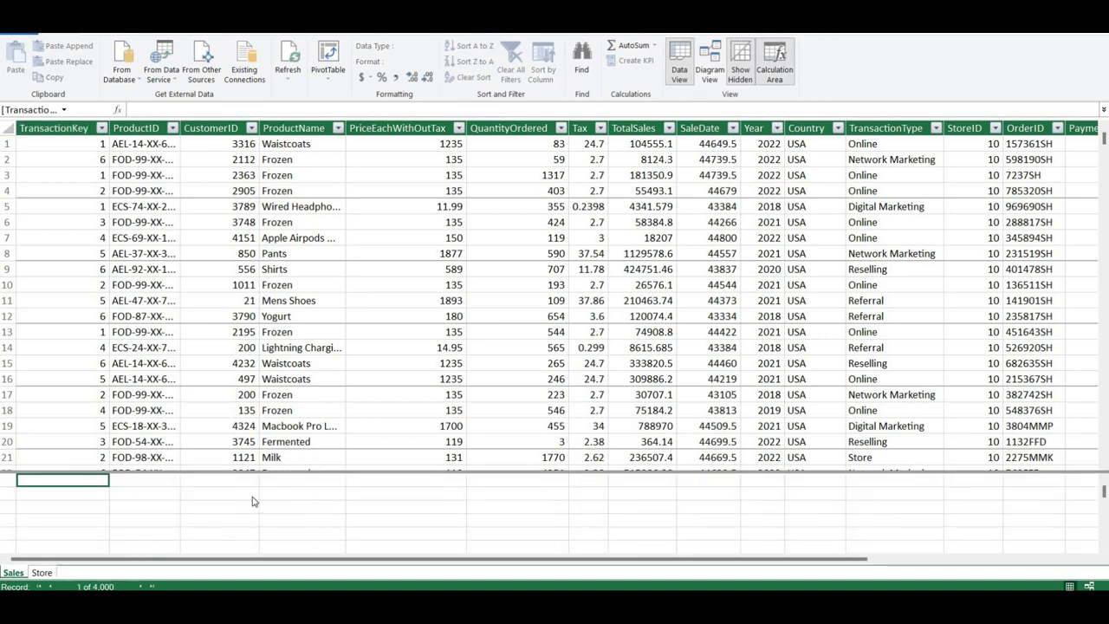
click(784, 67)
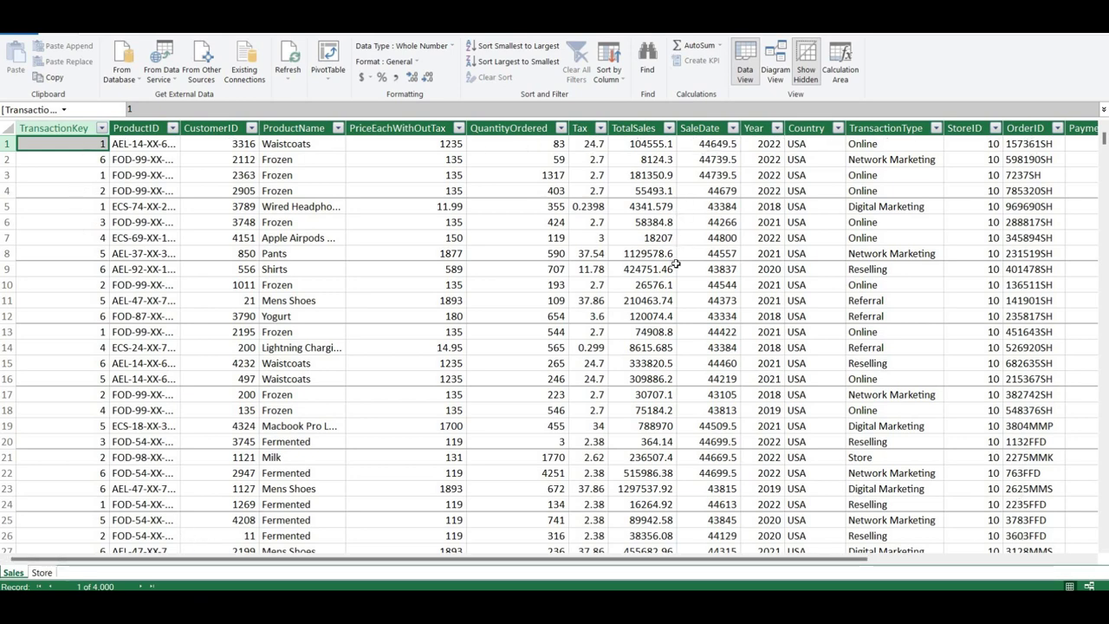
Look at the data model's tables in Diagram View and return to Data View.
mouse_move(626, 617)
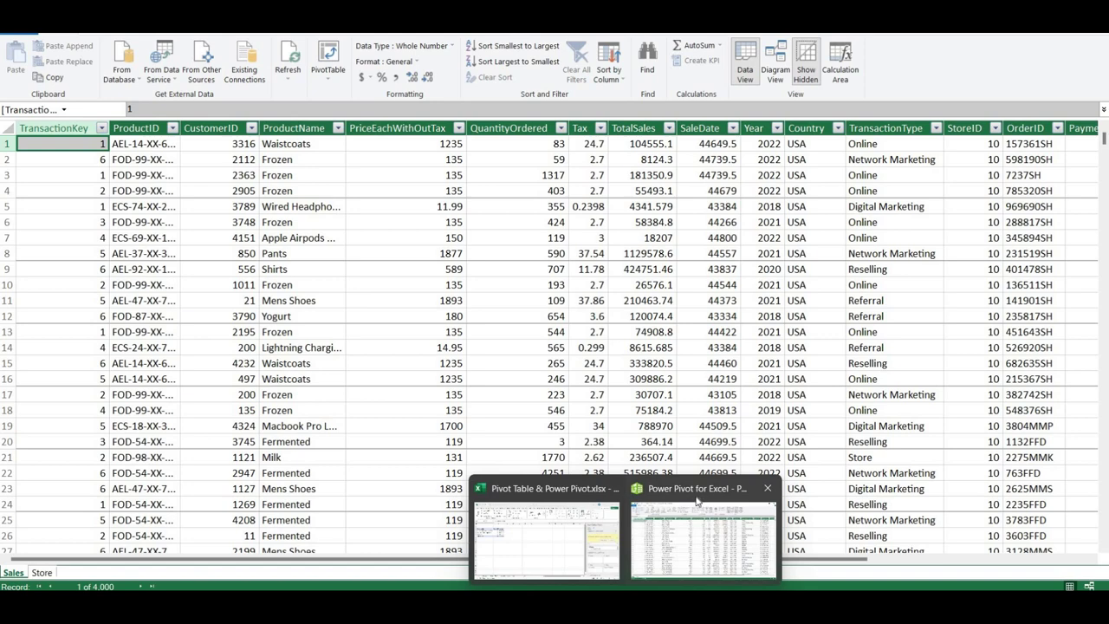
mouse_move(530, 503)
click(682, 526)
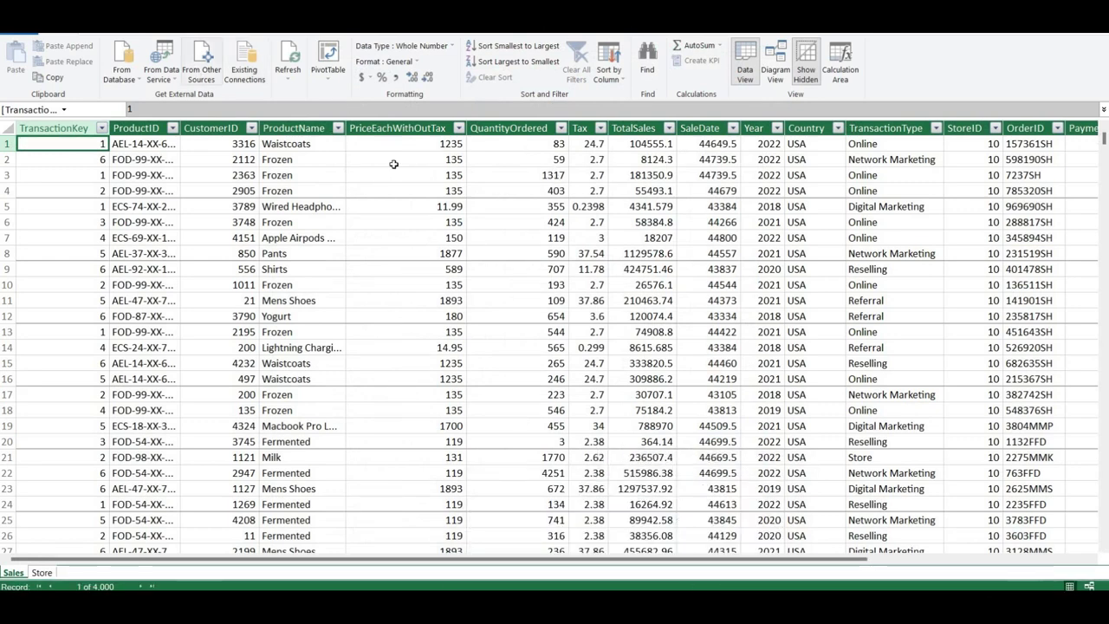
click(775, 75)
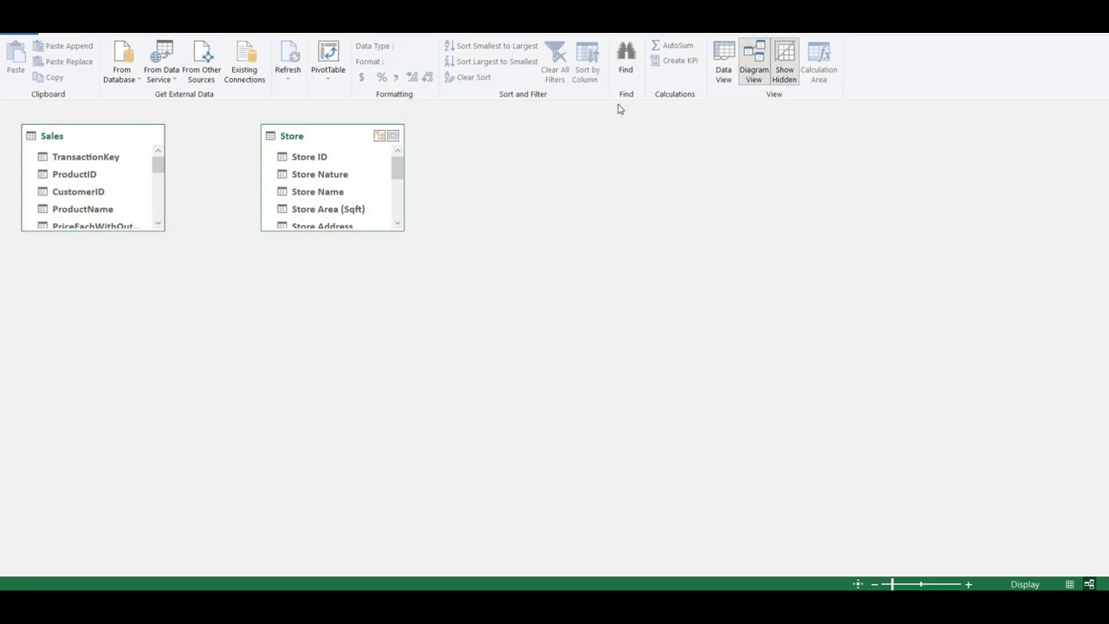
click(723, 74)
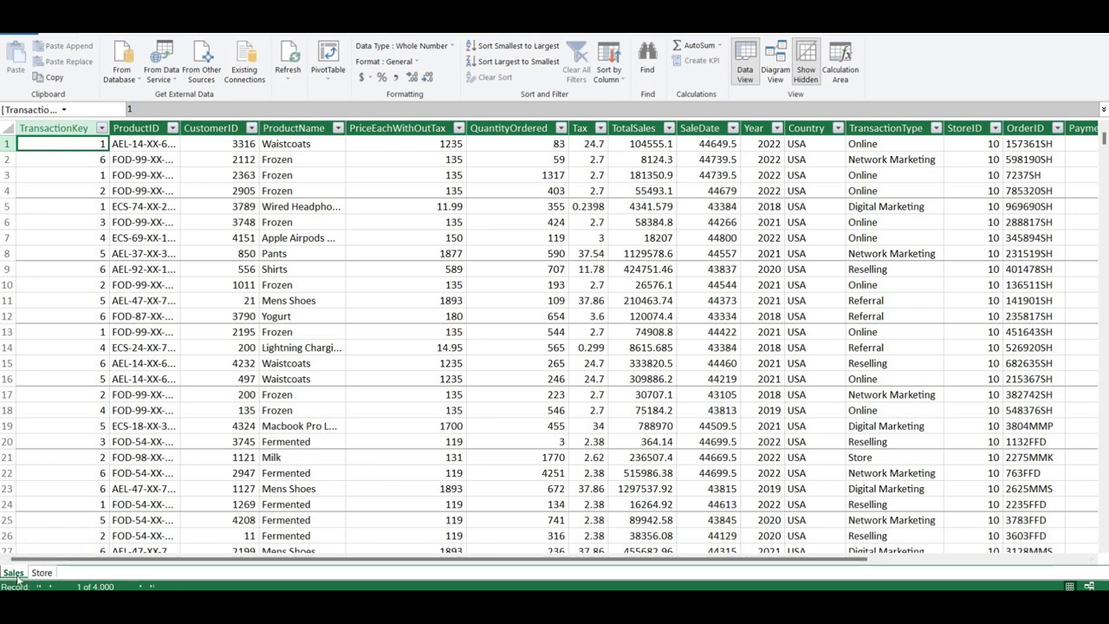
Hide the calculation area of the Store table and return to the Sales table.
click(42, 573)
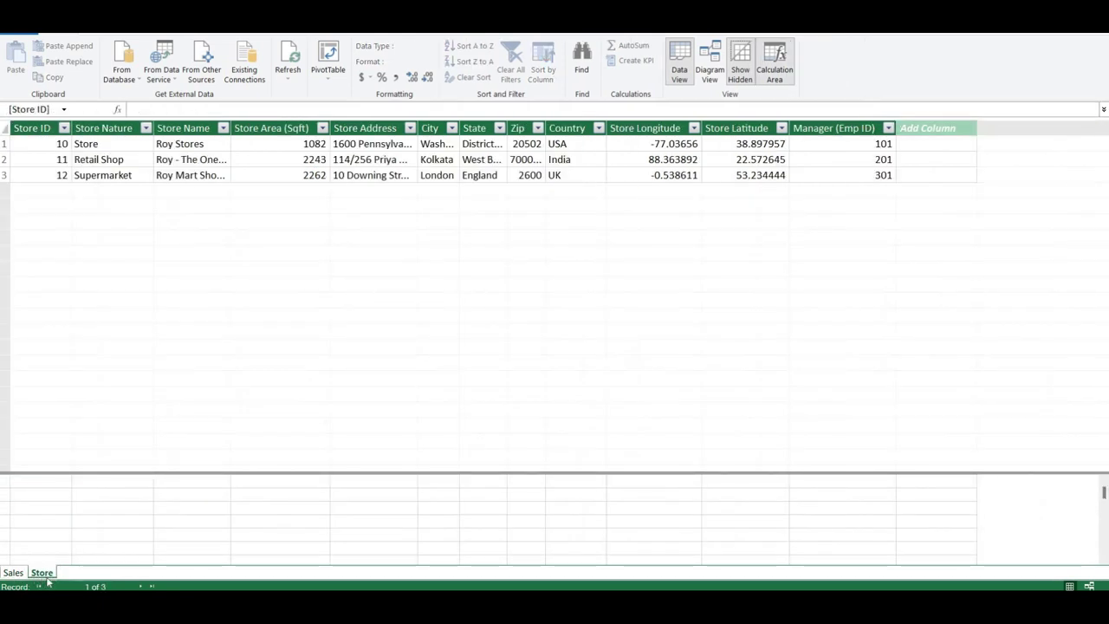
click(774, 65)
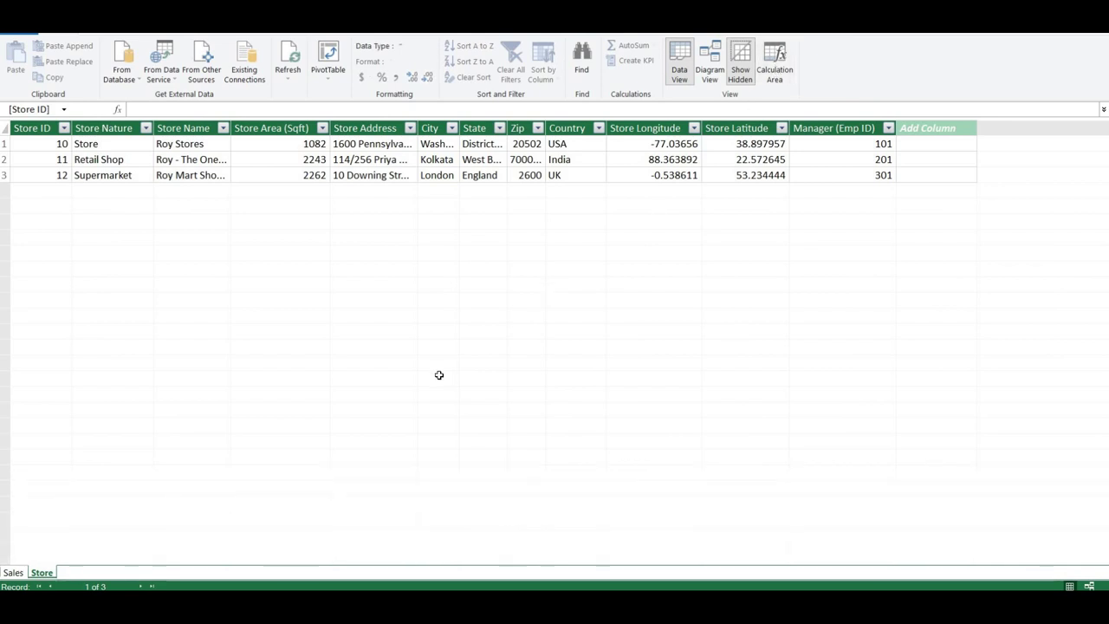
click(14, 573)
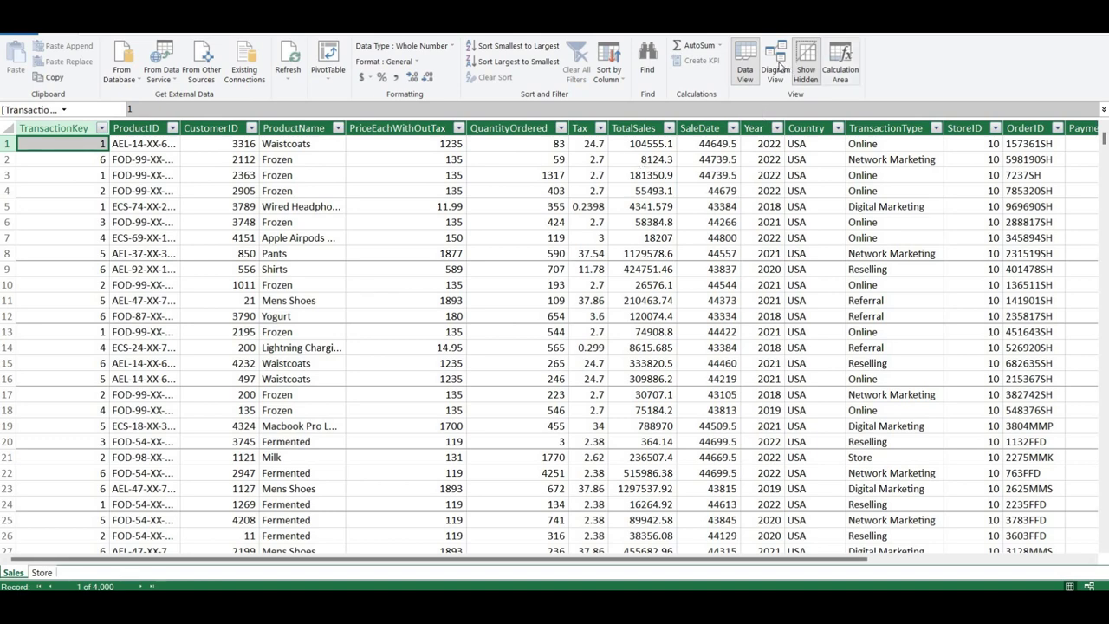
Show the data model in Diagram View and enlarge the Store table box to fit all its fields.
click(776, 68)
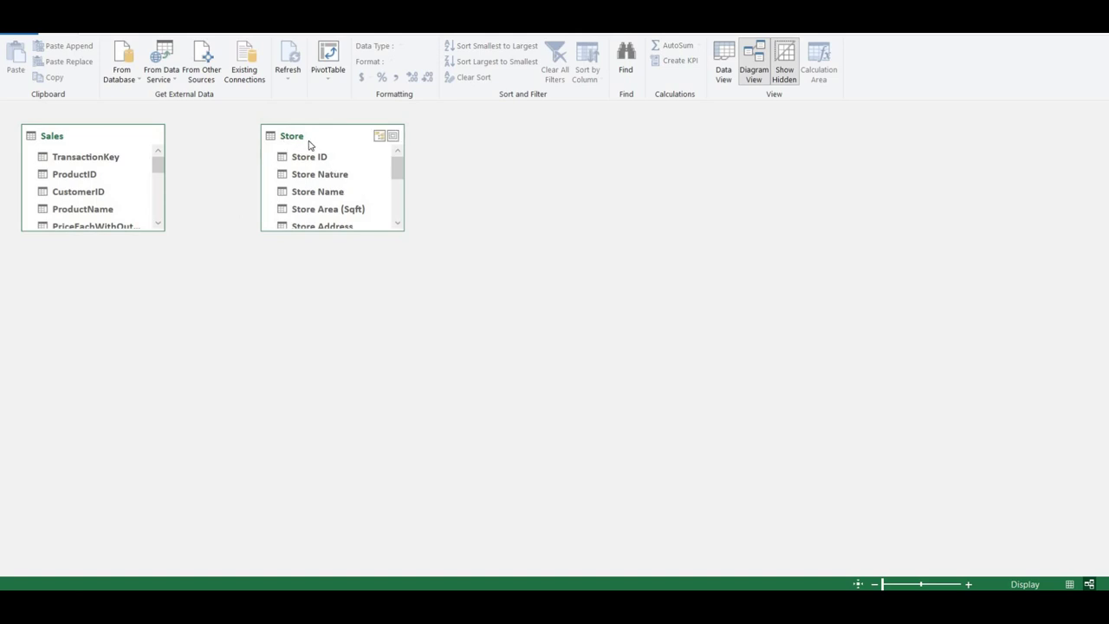
click(394, 137)
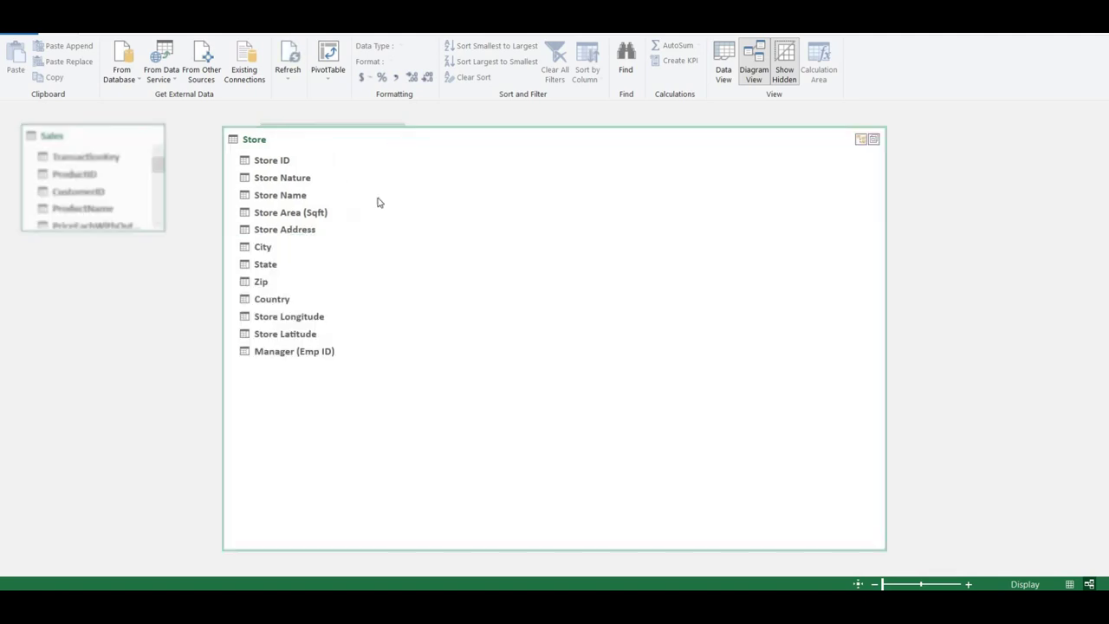
click(875, 139)
drag(398, 232, 475, 392)
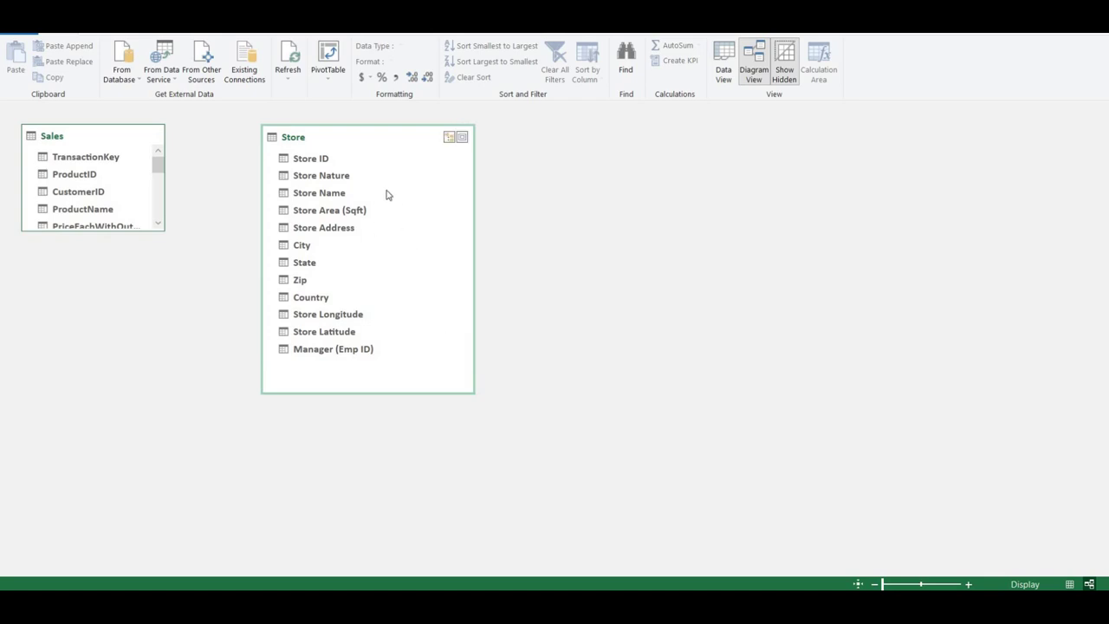
Enlarge the Sales table box to about the height of Store and arrange the two tables side by side.
drag(362, 139, 455, 121)
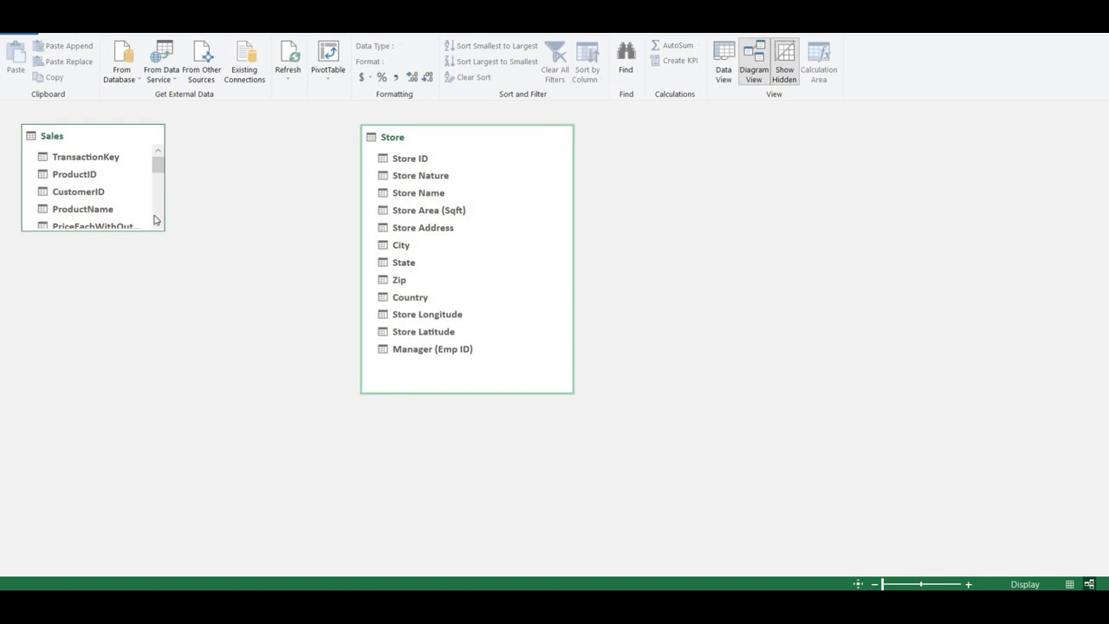
drag(193, 267, 306, 465)
drag(265, 394, 234, 345)
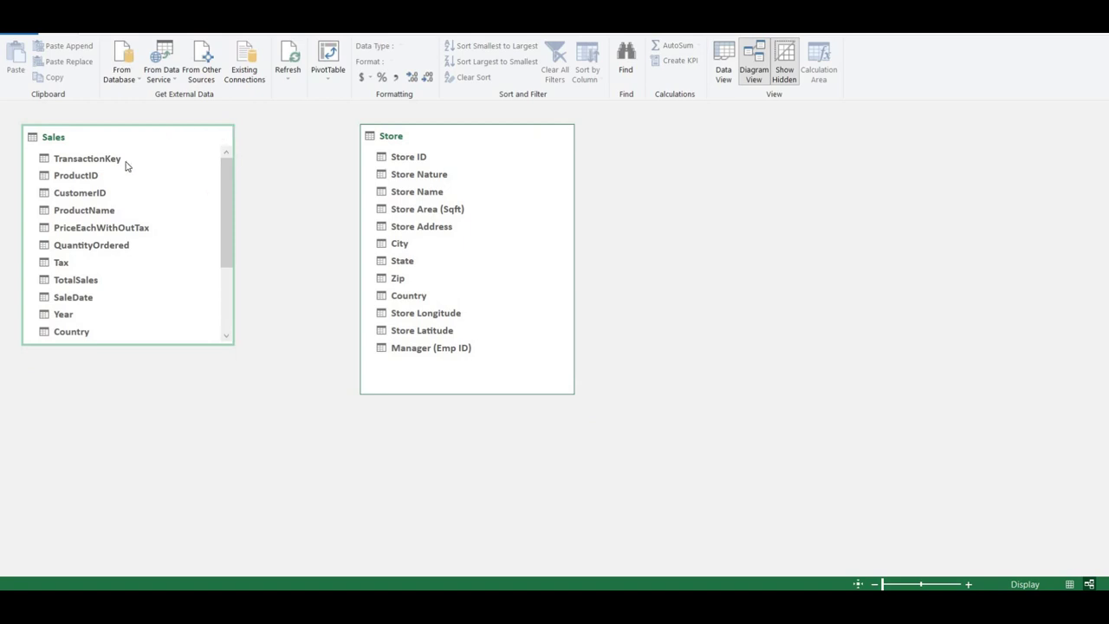
drag(195, 138, 123, 123)
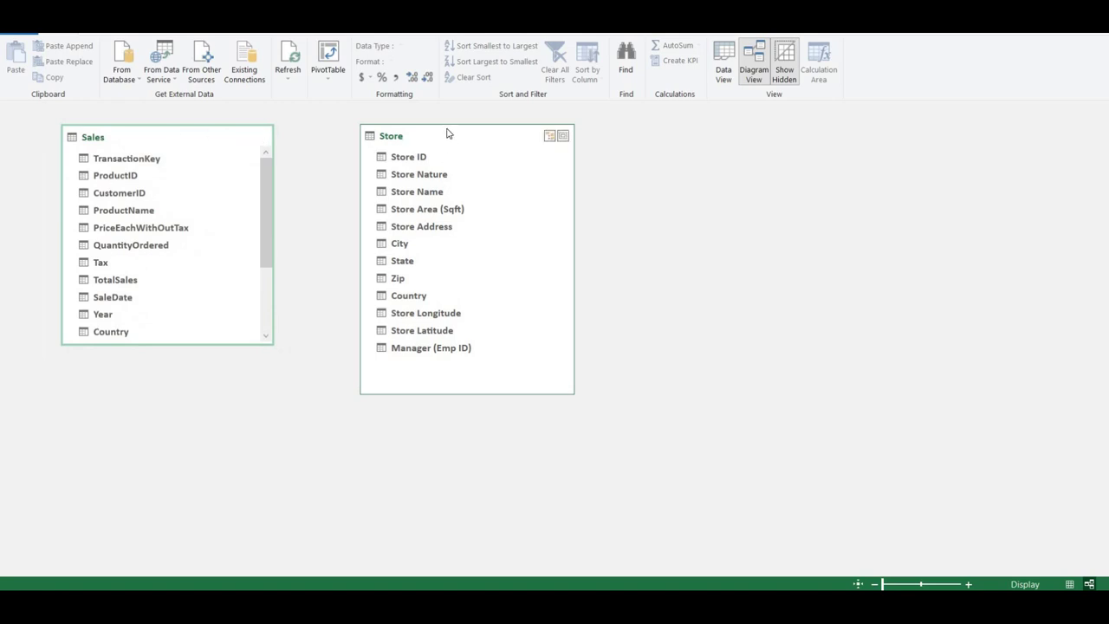
drag(440, 132, 410, 114)
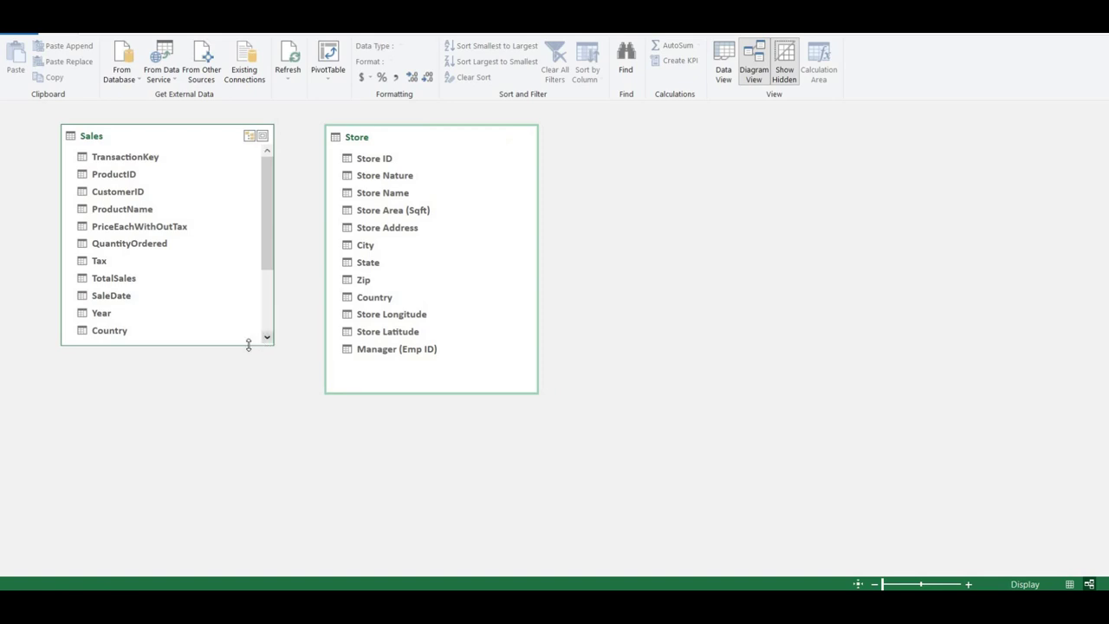
drag(249, 345, 249, 406)
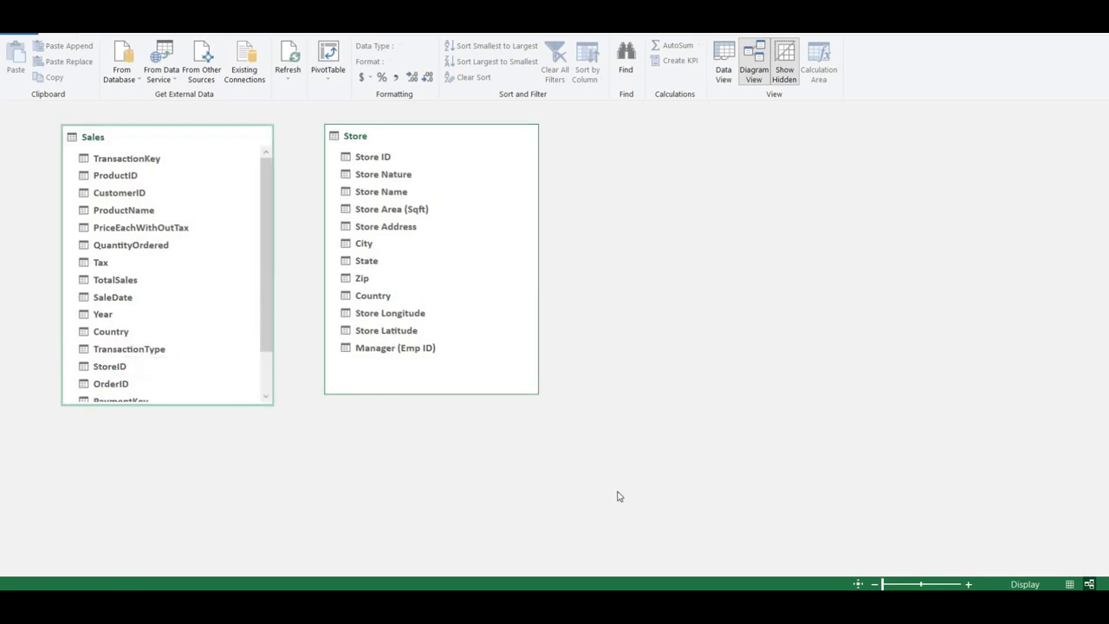
Check the relationship notice in the workbook's PivotTable and review the Sales table's fields in the data model diagram.
mouse_move(624, 605)
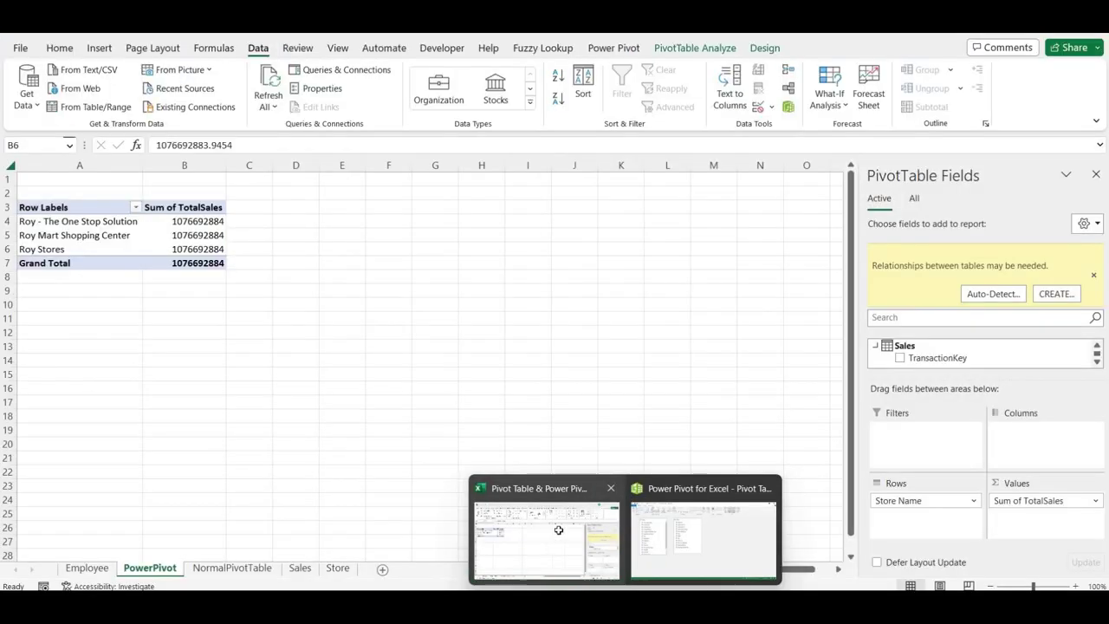
click(539, 538)
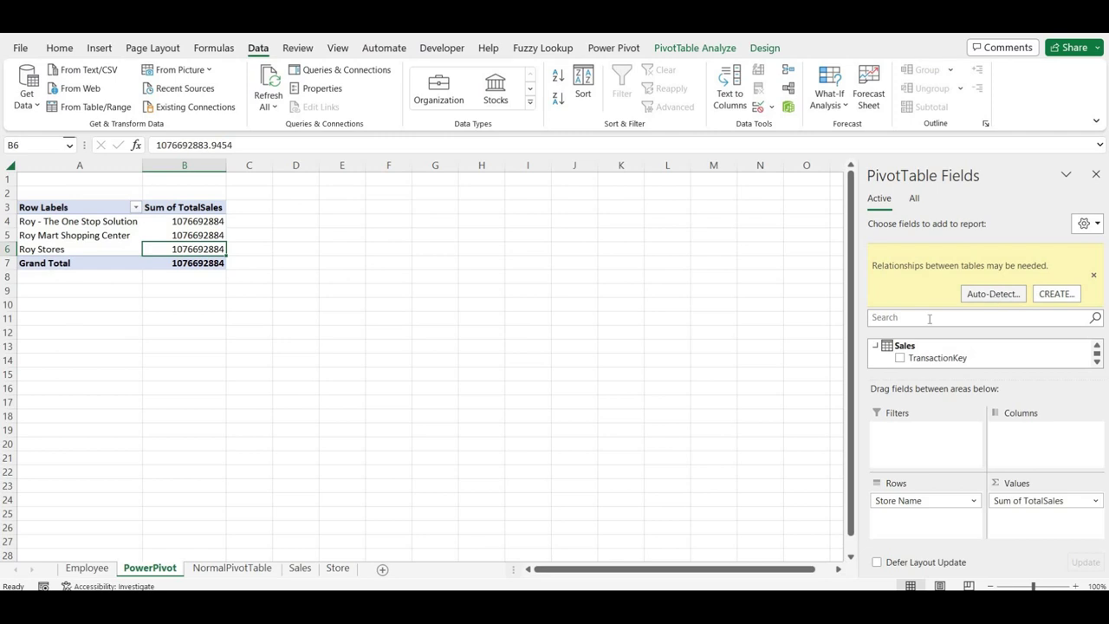
mouse_move(653, 589)
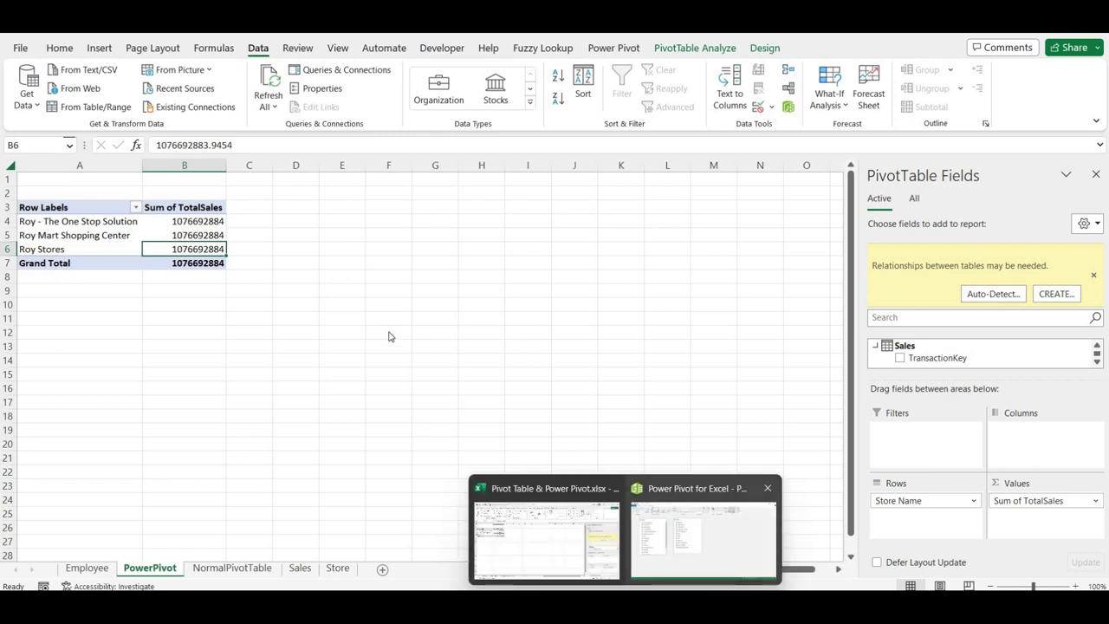
click(705, 528)
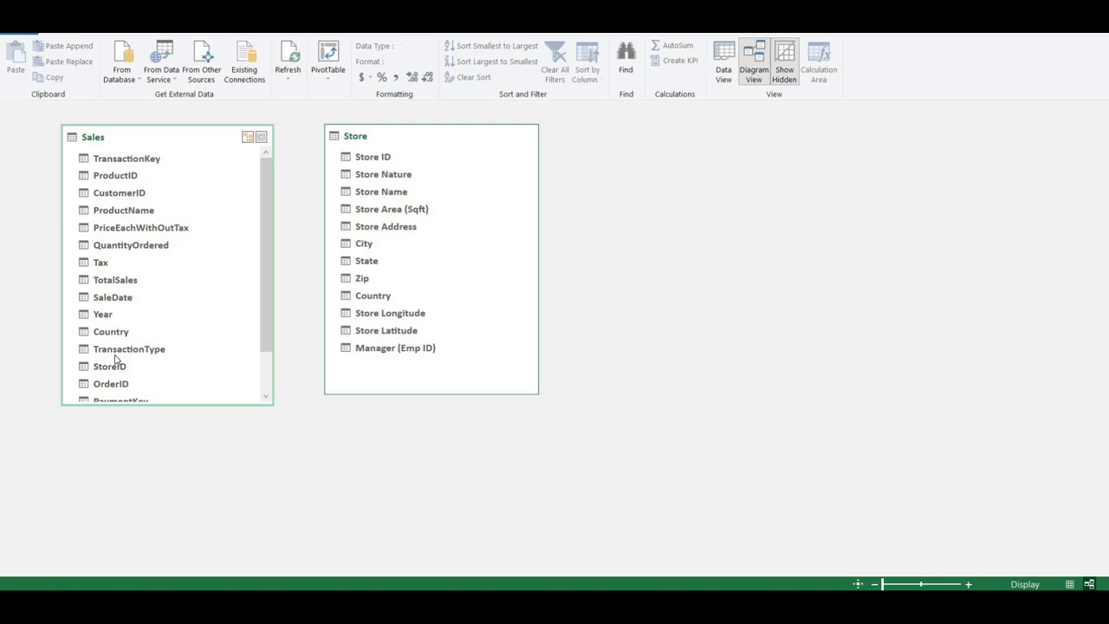
scroll(116, 360, down, 1)
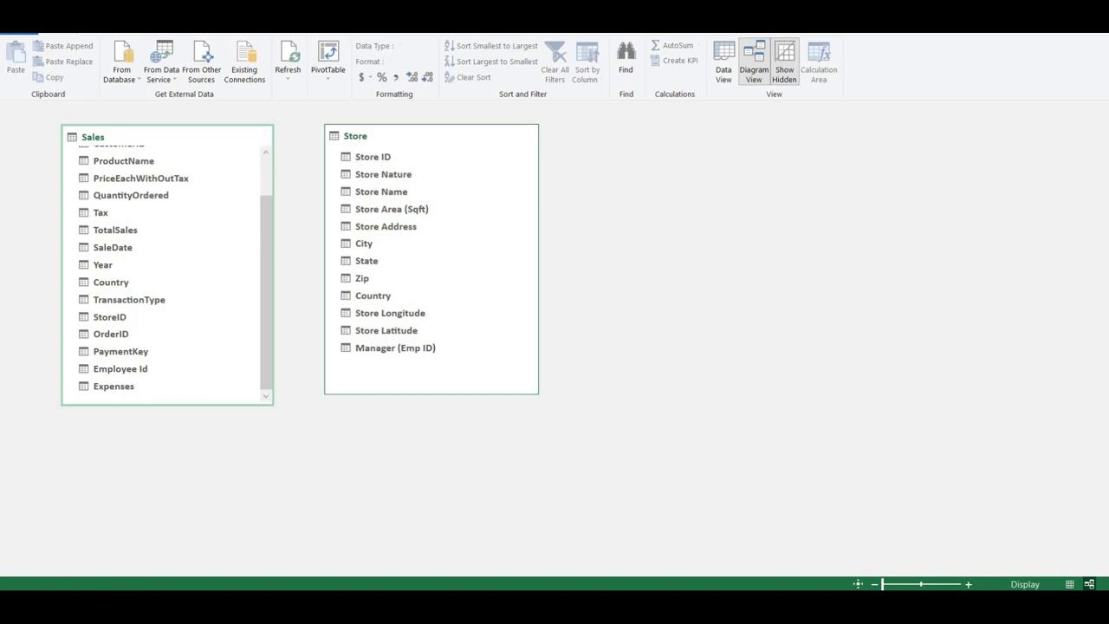
mouse_move(624, 602)
click(575, 537)
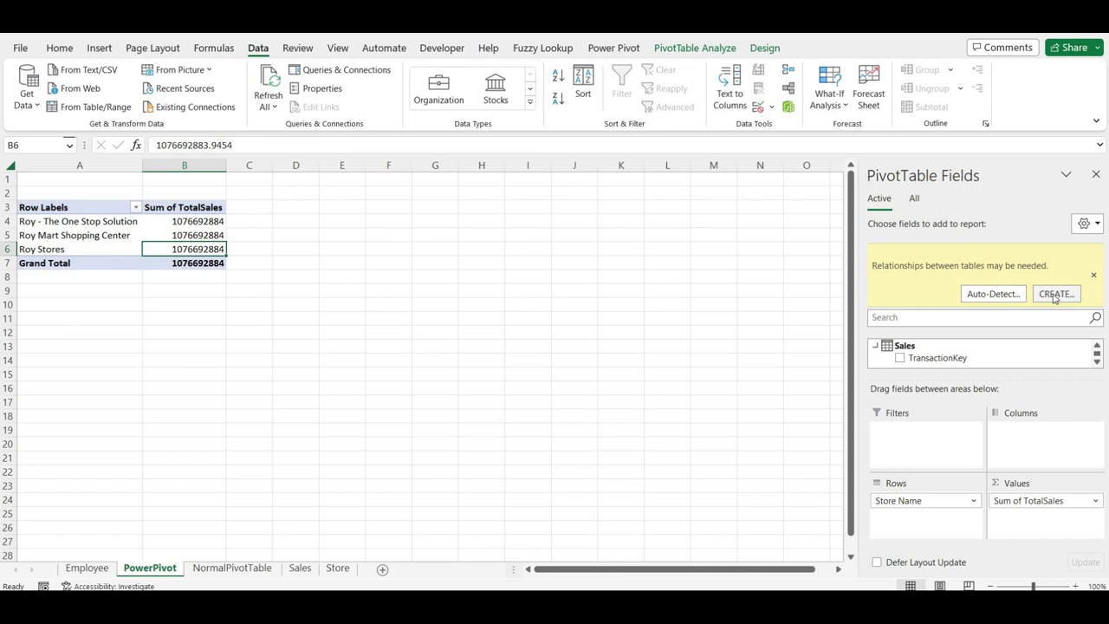
click(1054, 296)
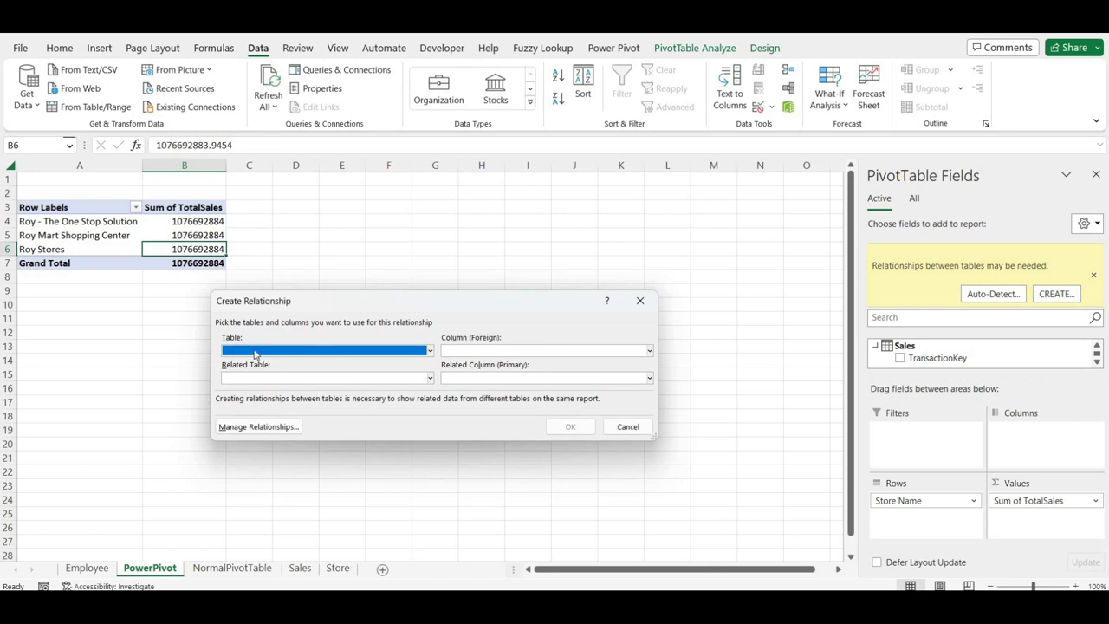
click(641, 303)
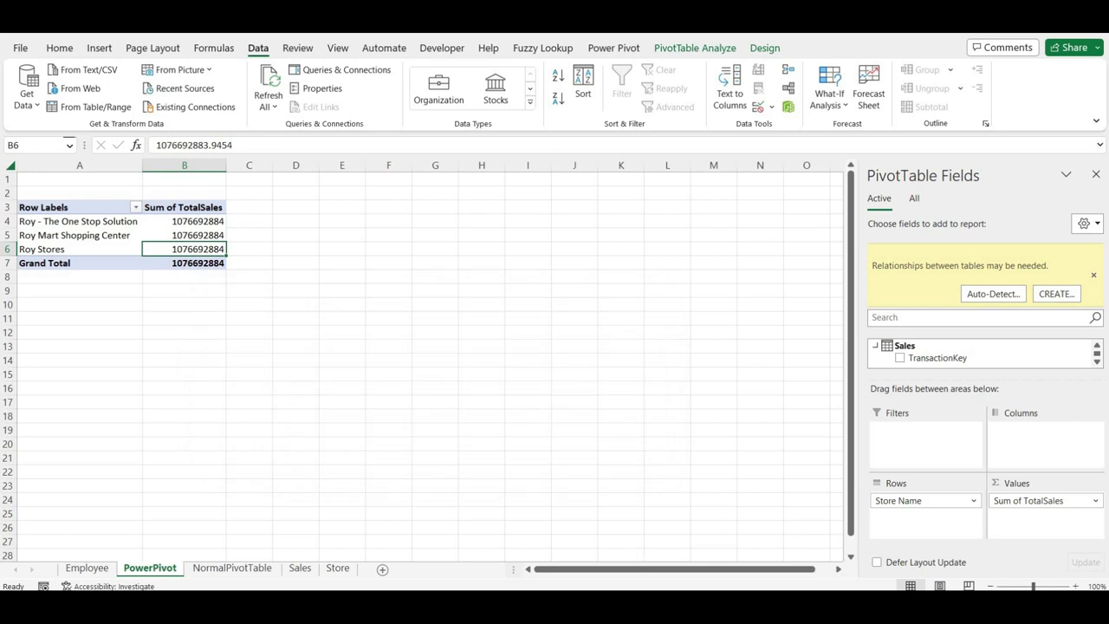
click(707, 530)
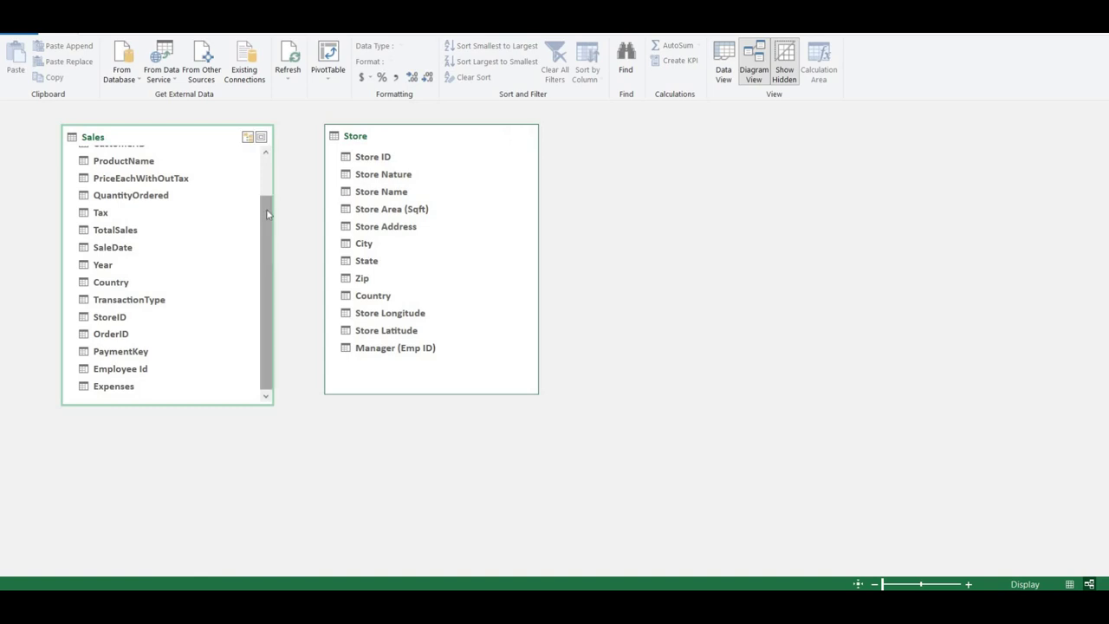
Create a relationship between StoreID in Sales and Store ID in Store, and move the Store table farther from Sales.
scroll(228, 257, up, 2)
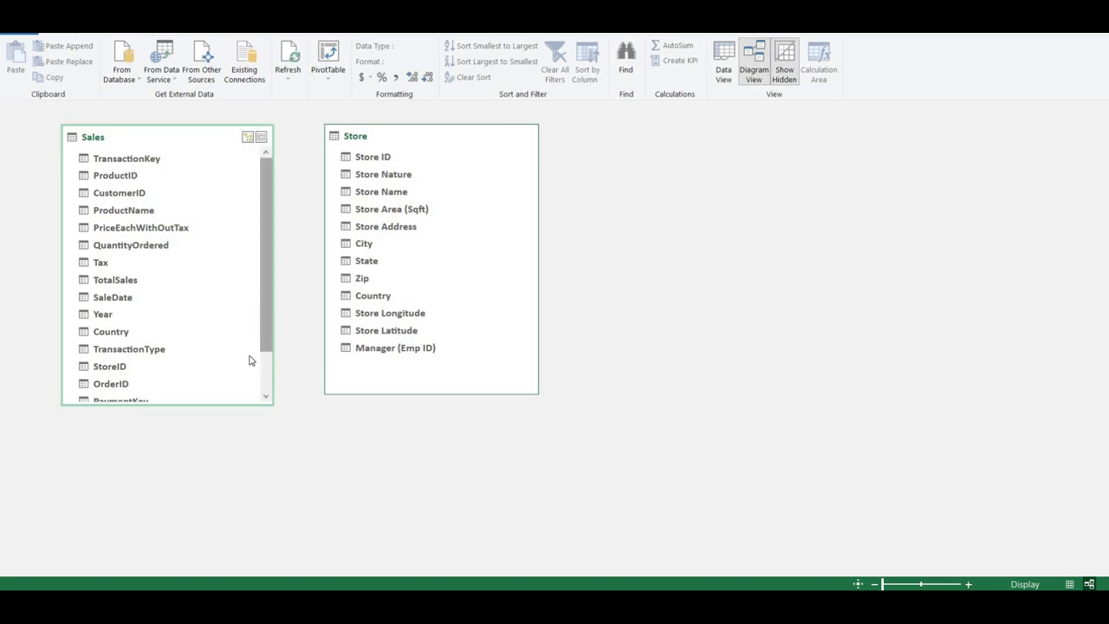
scroll(247, 381, down, 1)
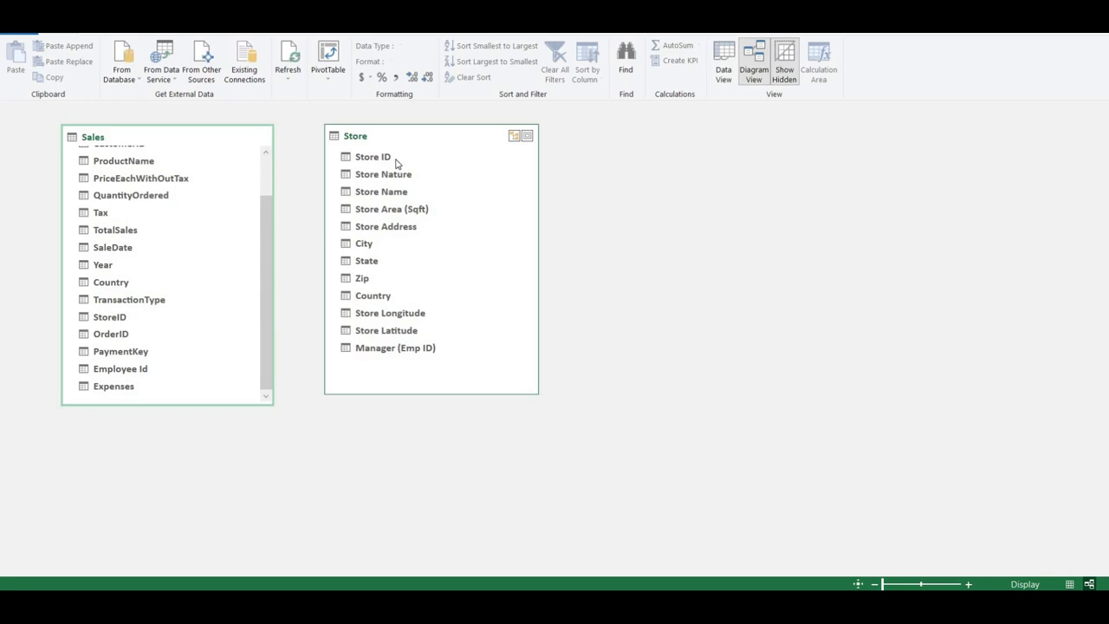
click(106, 321)
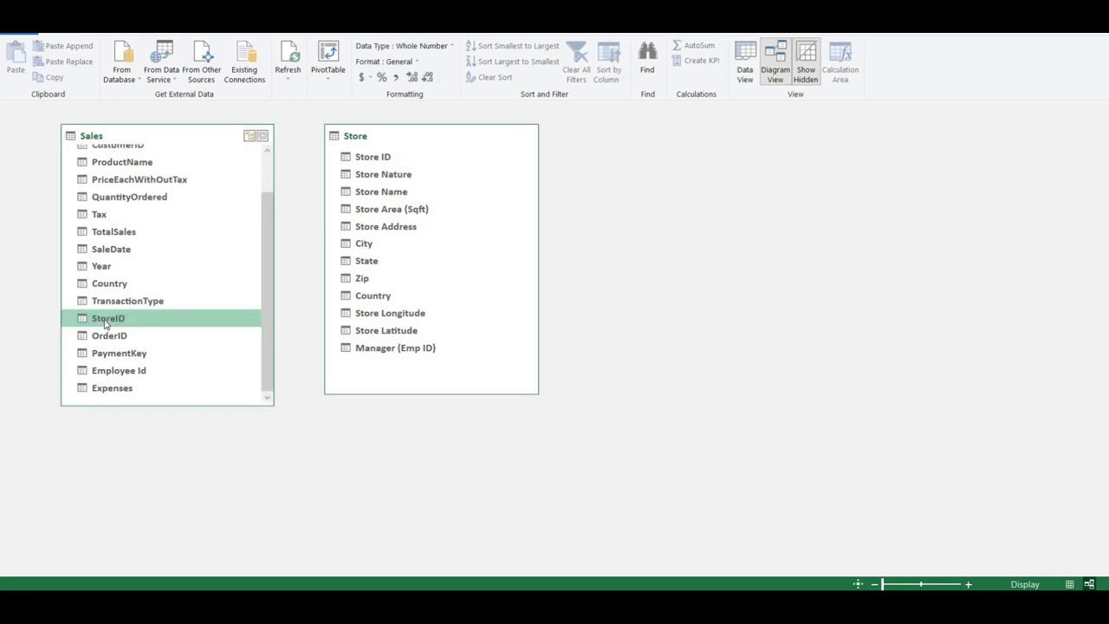
drag(106, 320, 396, 158)
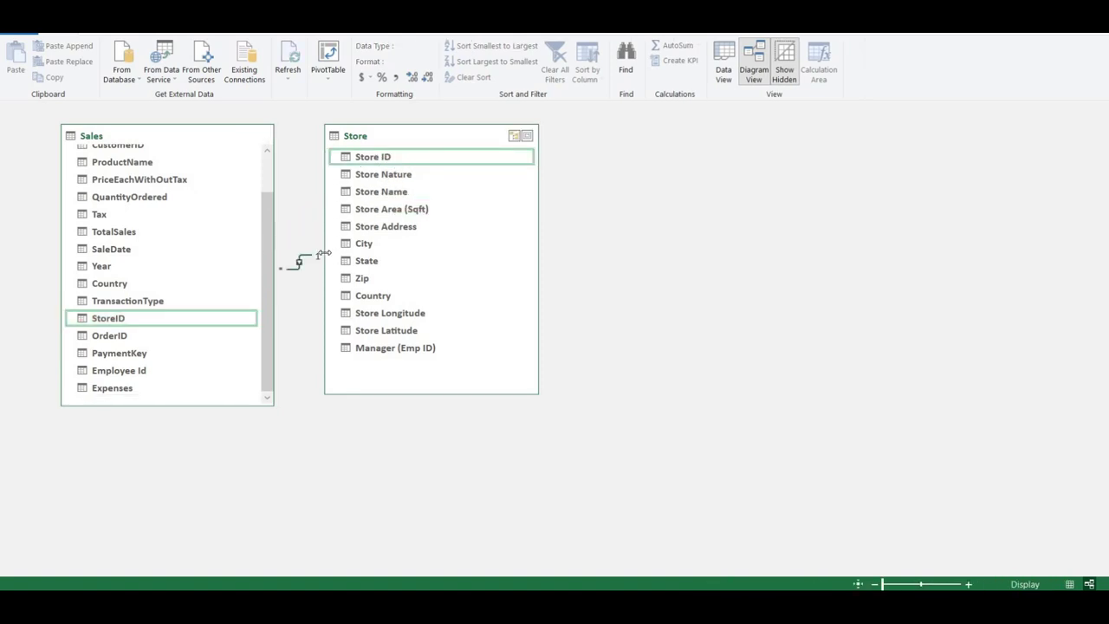
click(527, 141)
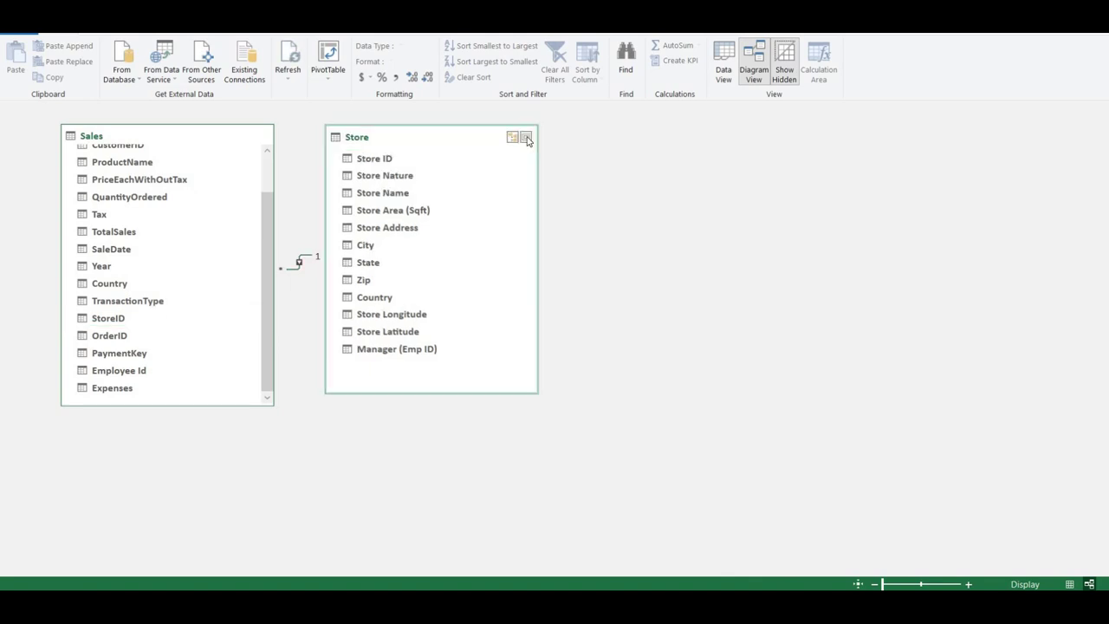
drag(527, 141, 629, 141)
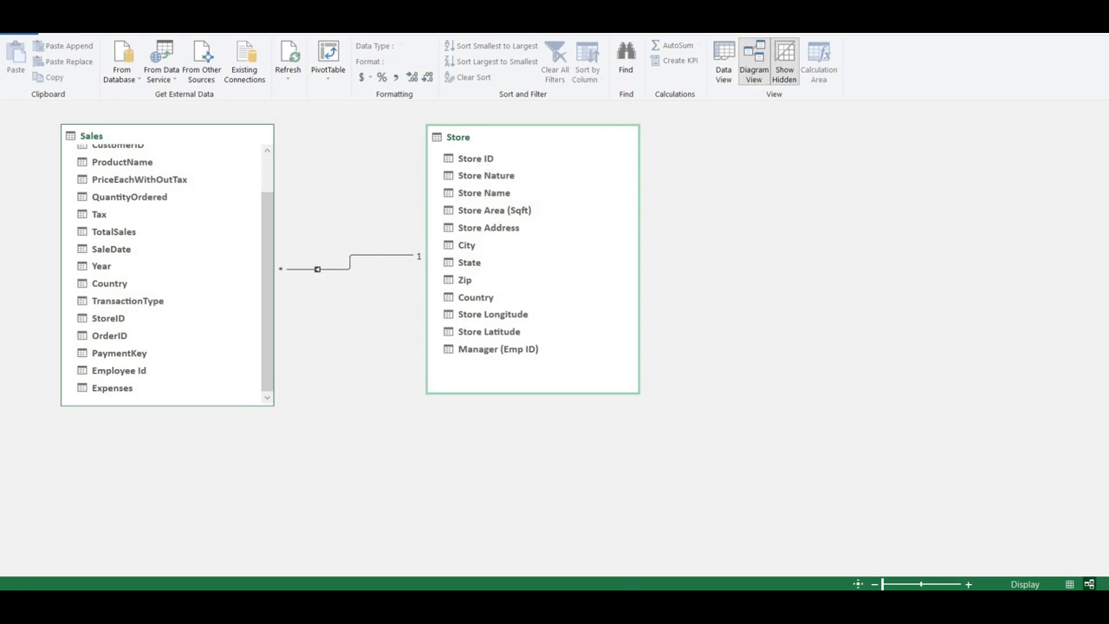
Review the Store and Sales tables in Data View, comparing the store ID column in each.
mouse_move(633, 577)
click(725, 71)
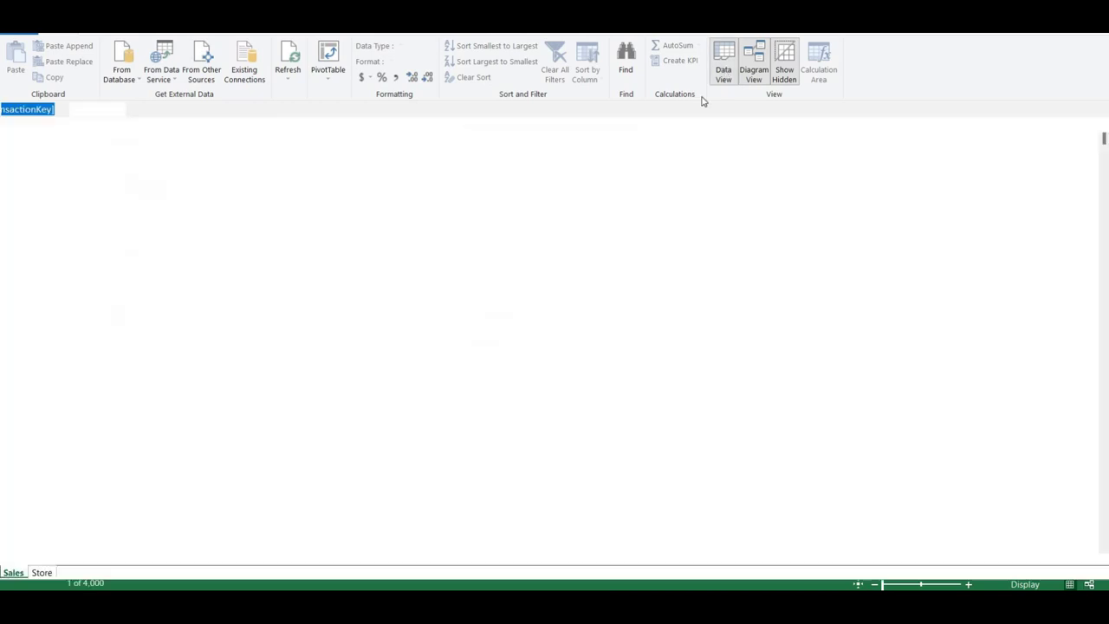
click(41, 574)
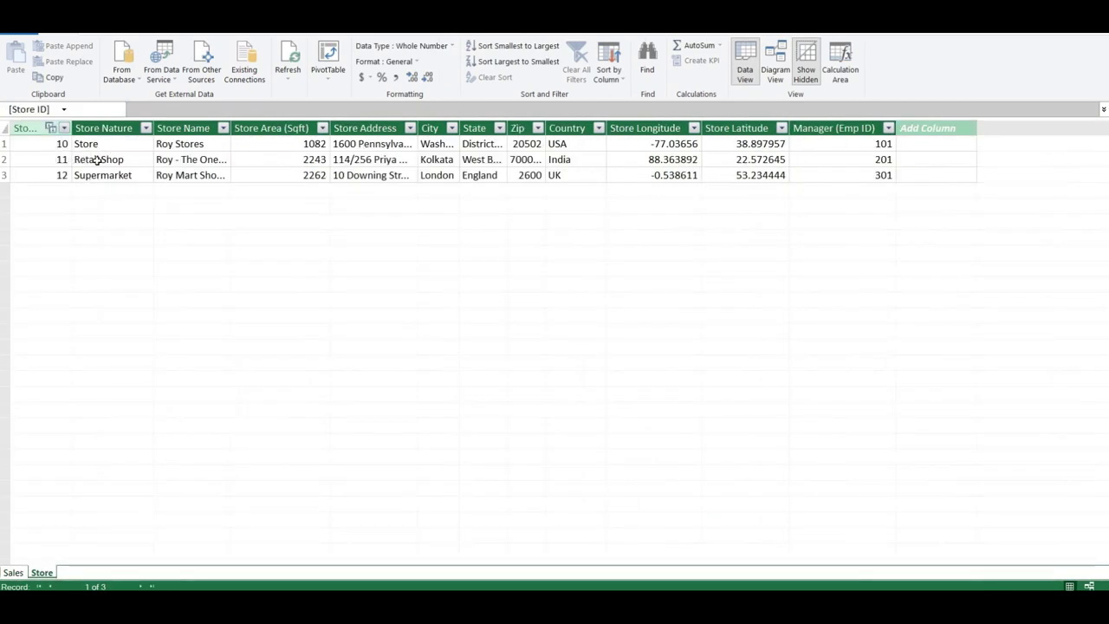
click(13, 572)
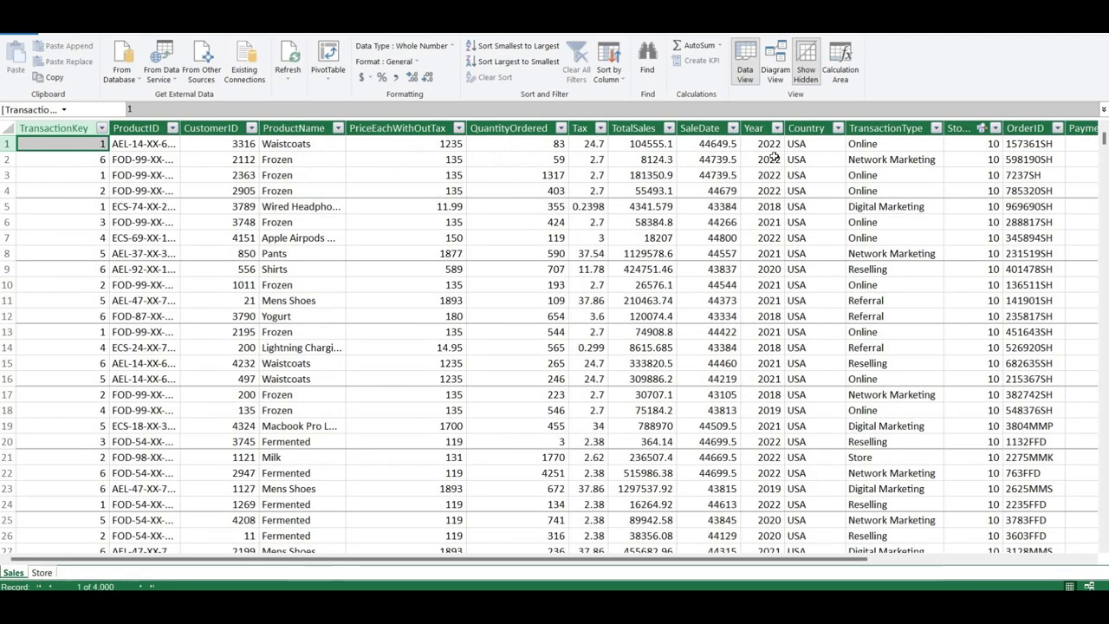
click(997, 128)
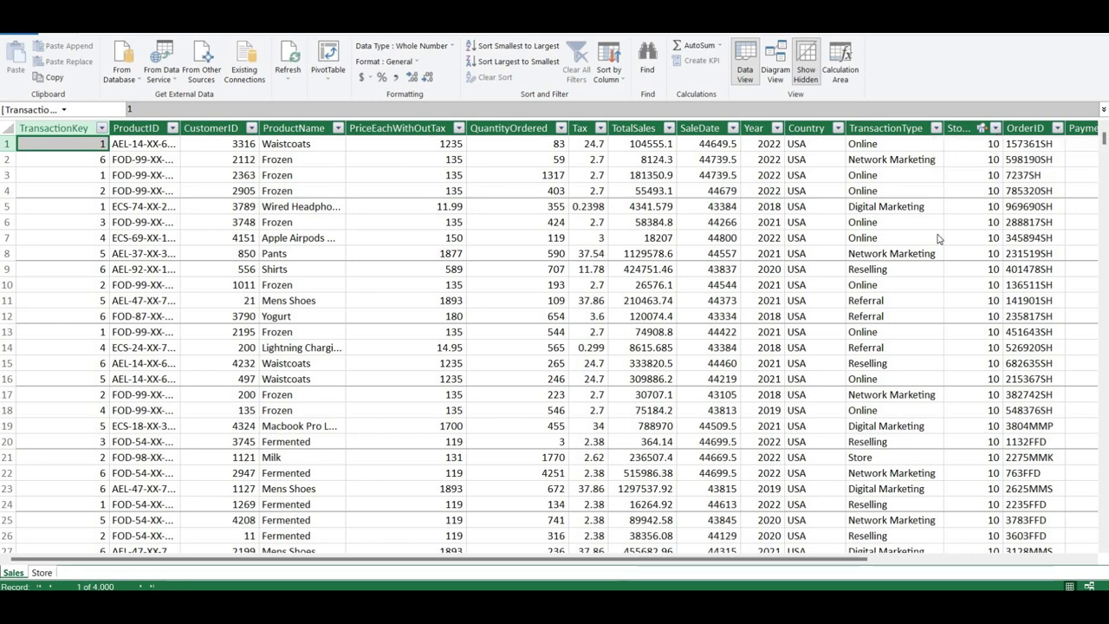
click(769, 284)
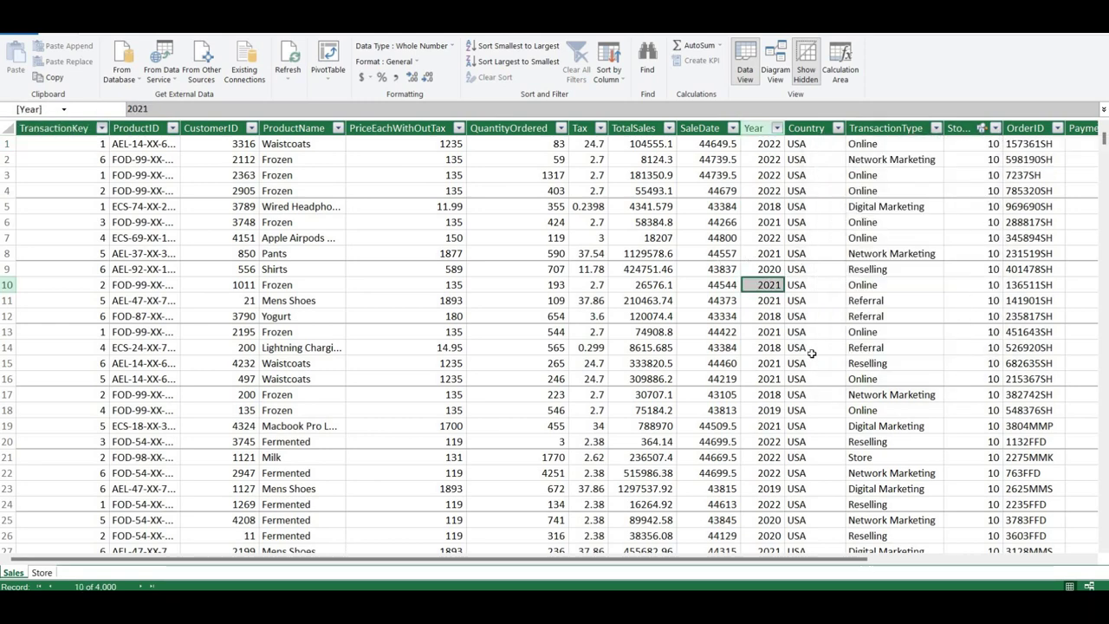
In the diagram, edit the Sales–Store relationship, reselect StoreID in Sales as the match for Store ID in Store, and confirm it.
click(775, 69)
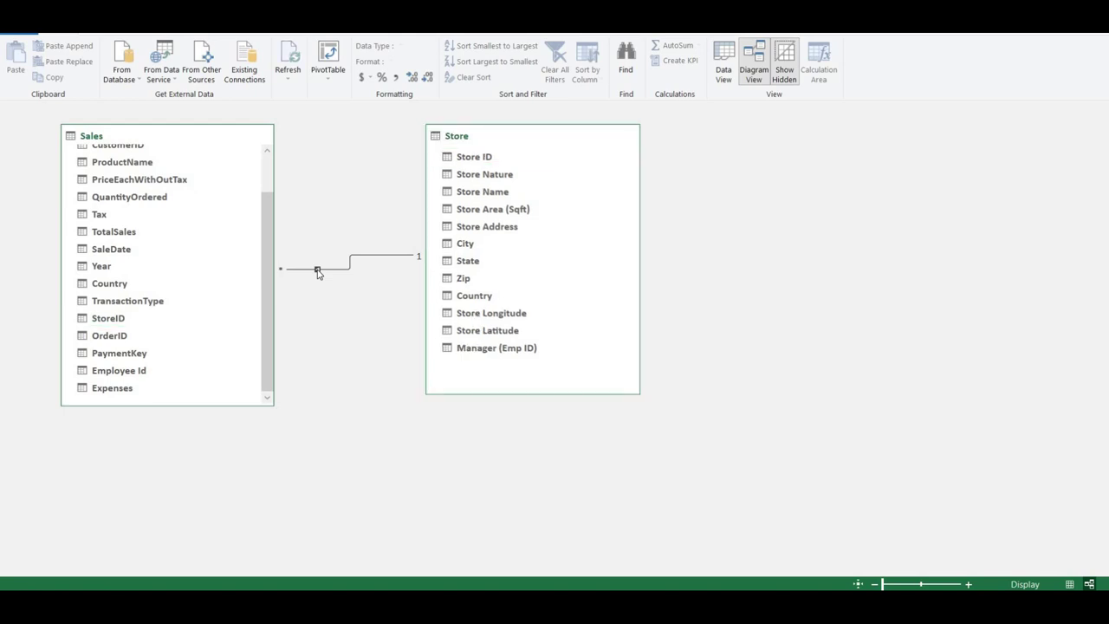
right_click(318, 271)
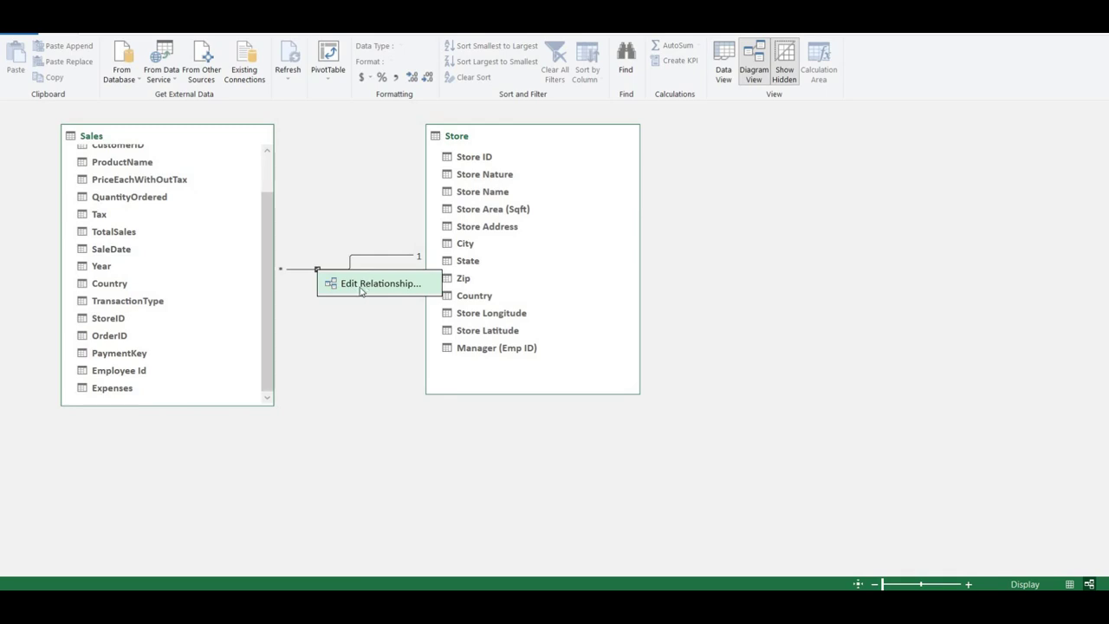
click(356, 286)
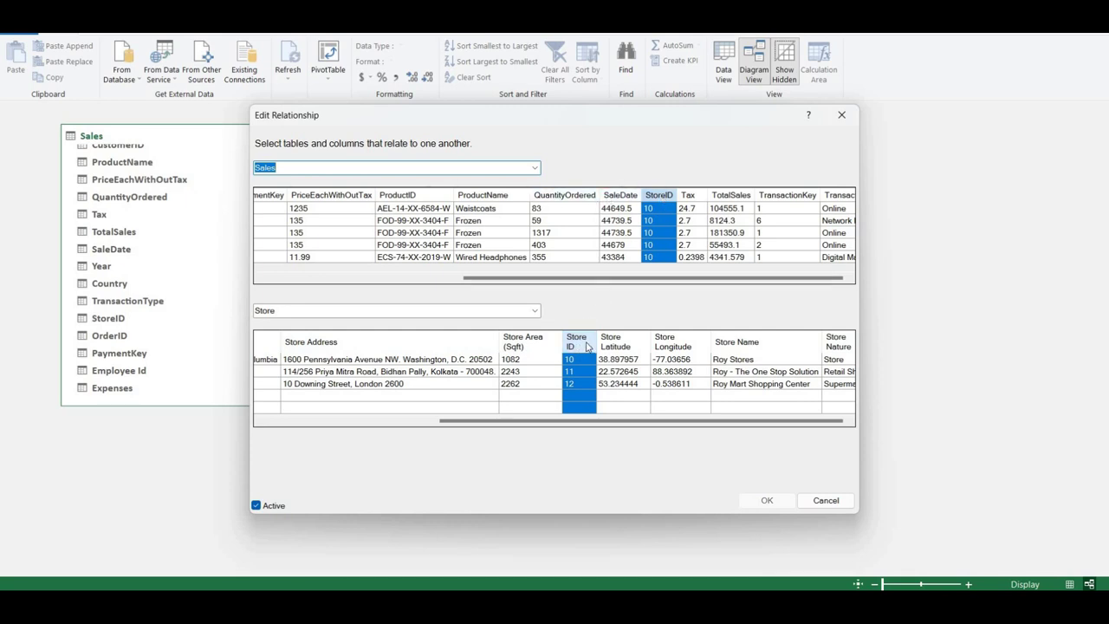
click(568, 196)
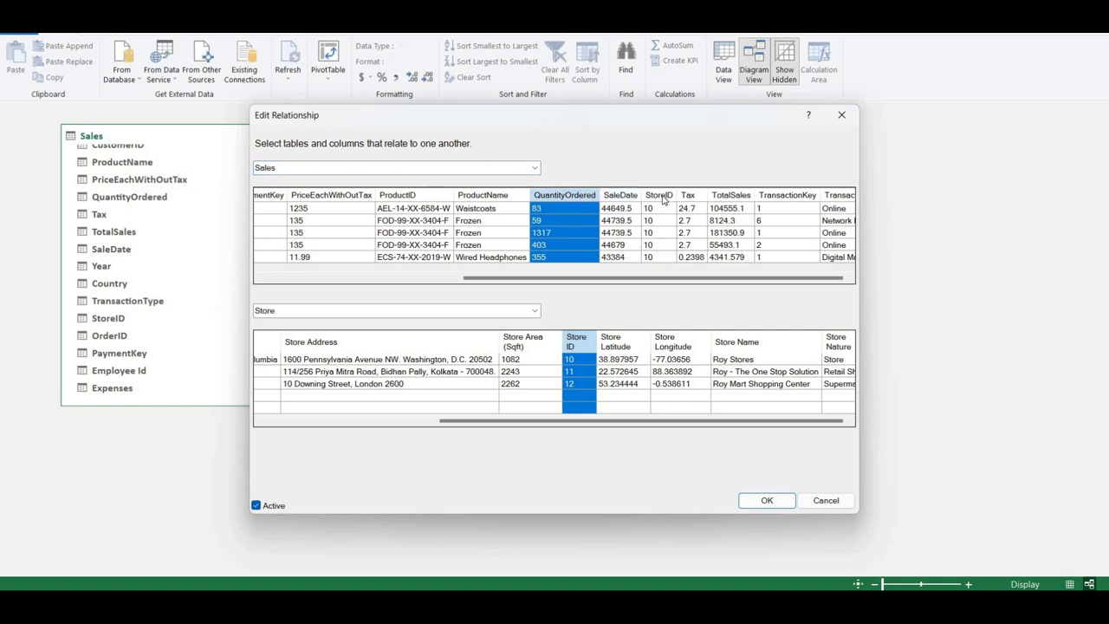
click(663, 199)
click(585, 201)
click(660, 196)
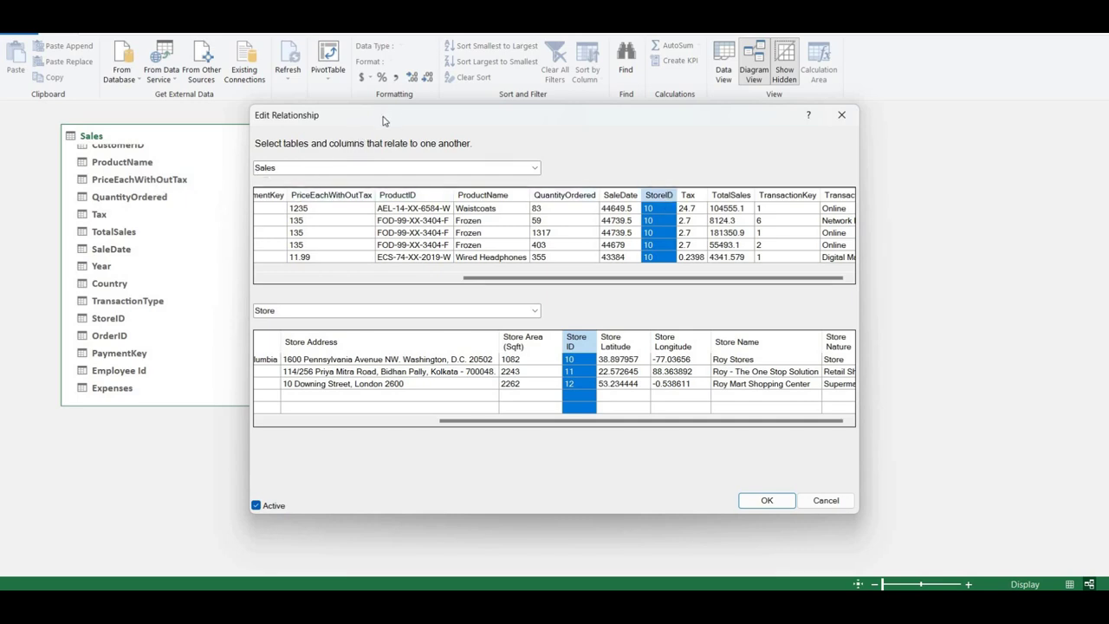
drag(386, 118, 609, 105)
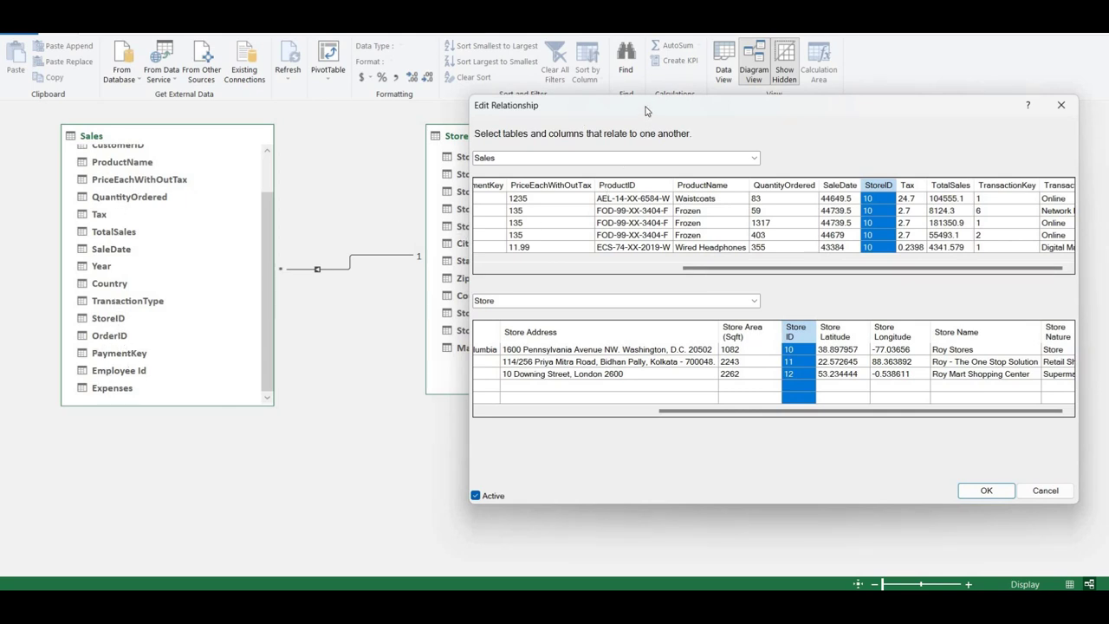
drag(658, 111, 208, 160)
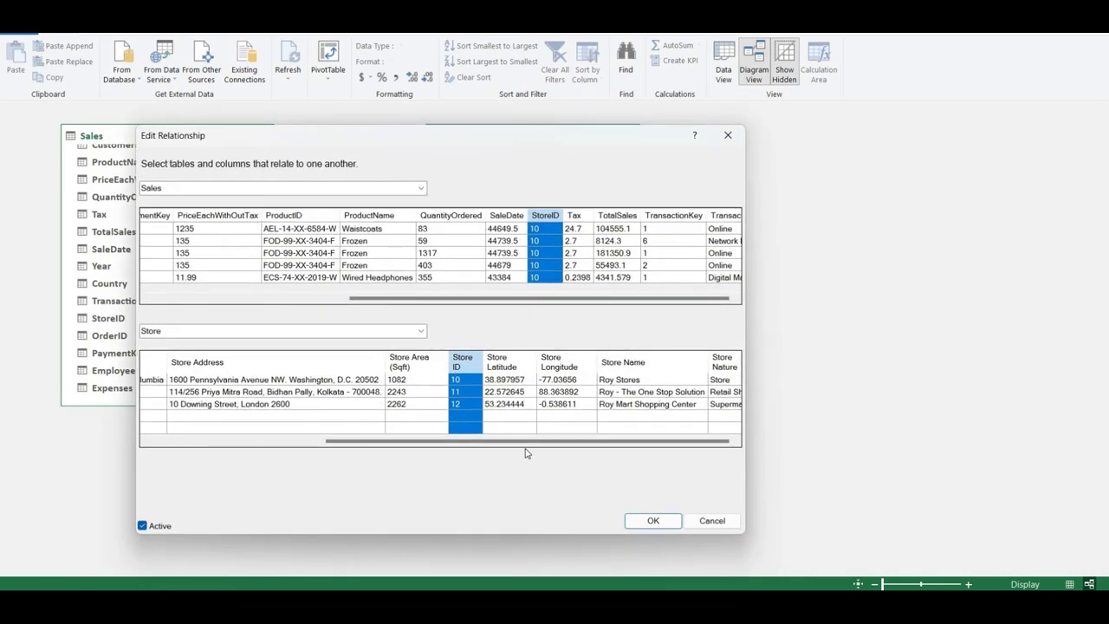
click(654, 527)
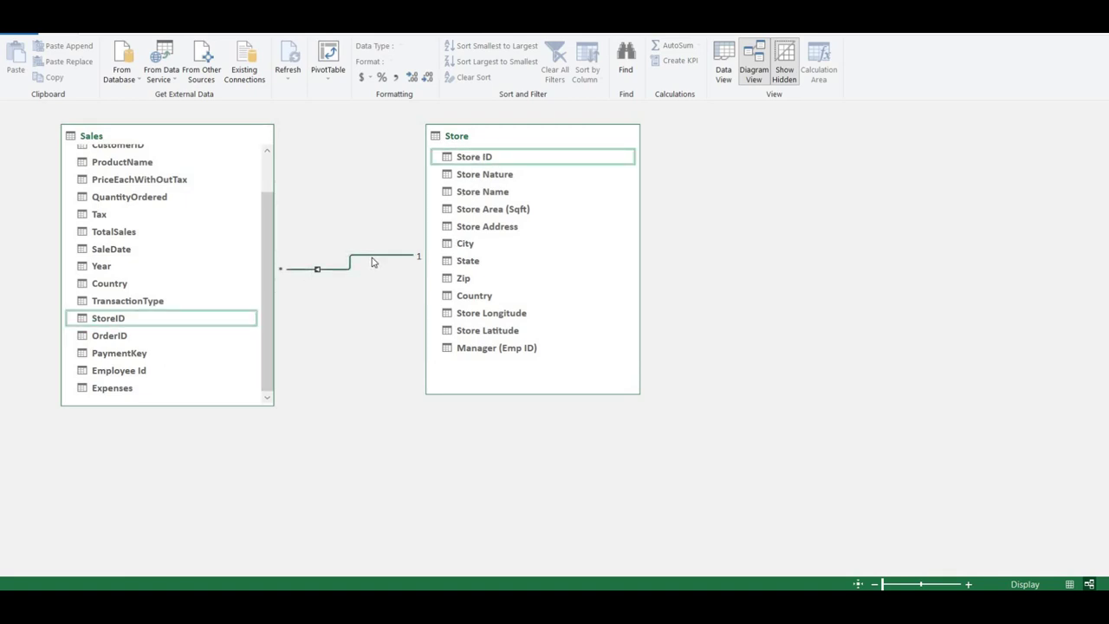
Delete the Sales–Store relationship from the model and check the TotalSales sums per store in the Excel workbook's PivotTable.
right_click(372, 260)
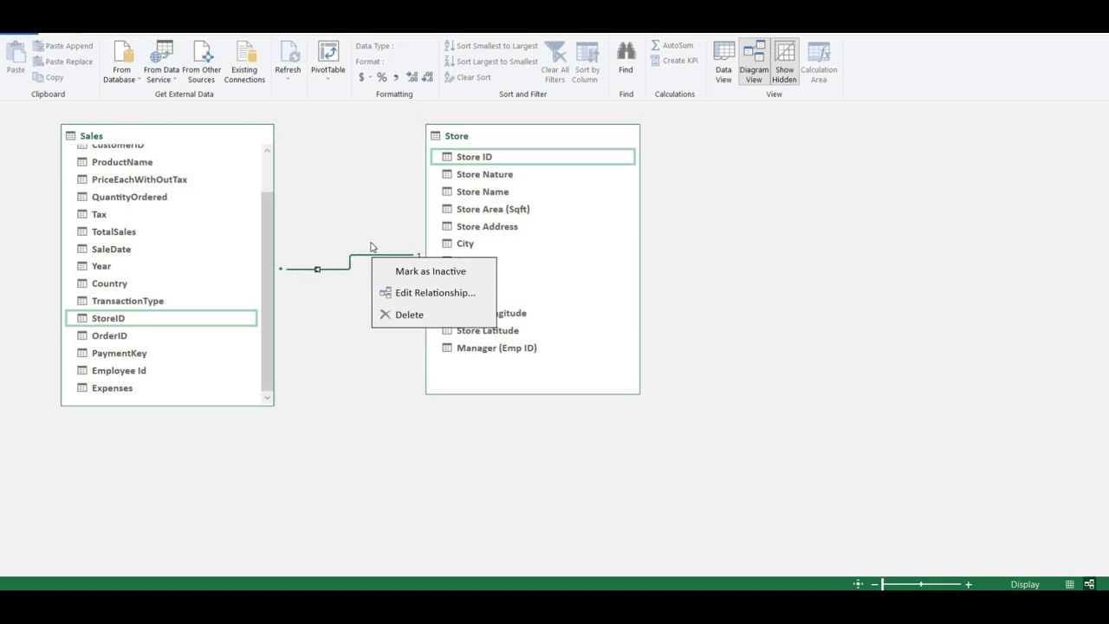
click(418, 317)
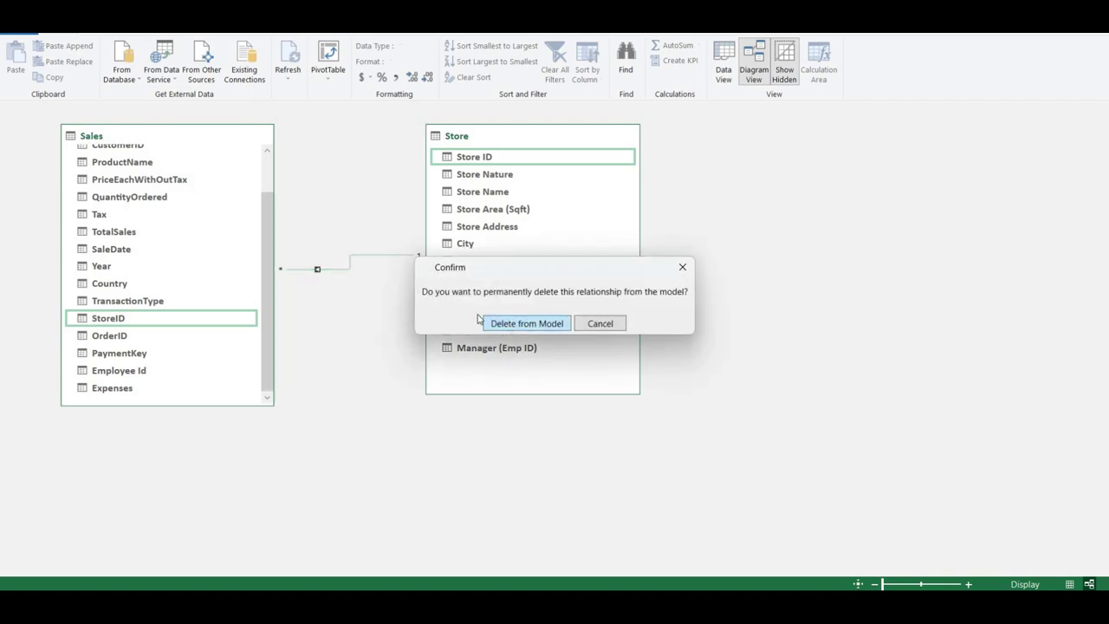
click(511, 324)
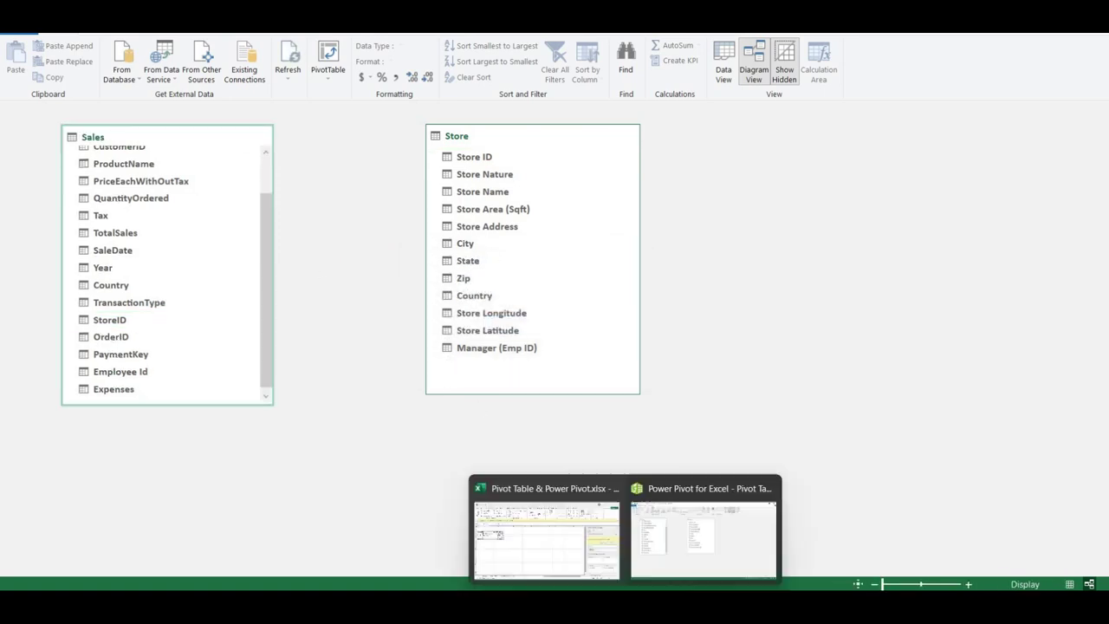
click(557, 560)
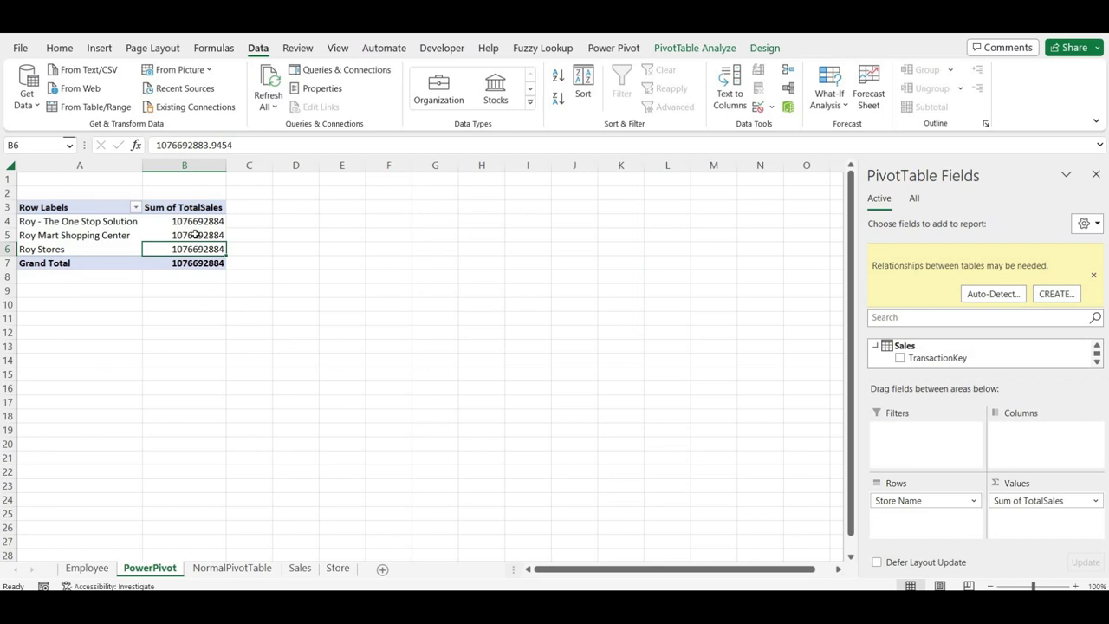
mouse_move(201, 222)
mouse_down()
mouse_move(200, 249)
mouse_move(201, 229)
mouse_up()
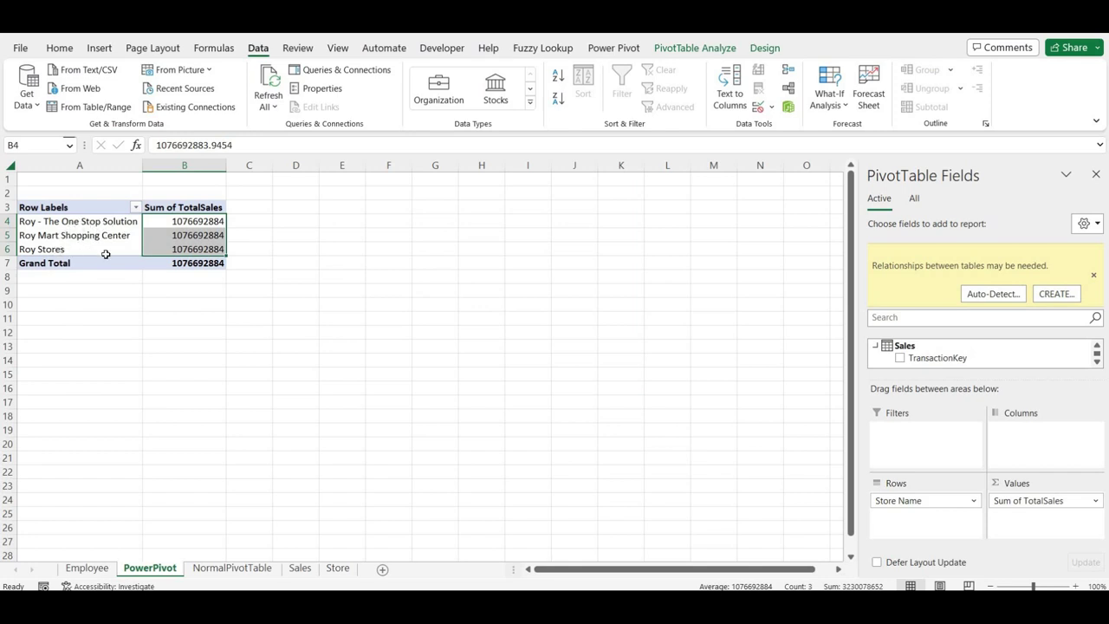
drag(170, 221, 171, 252)
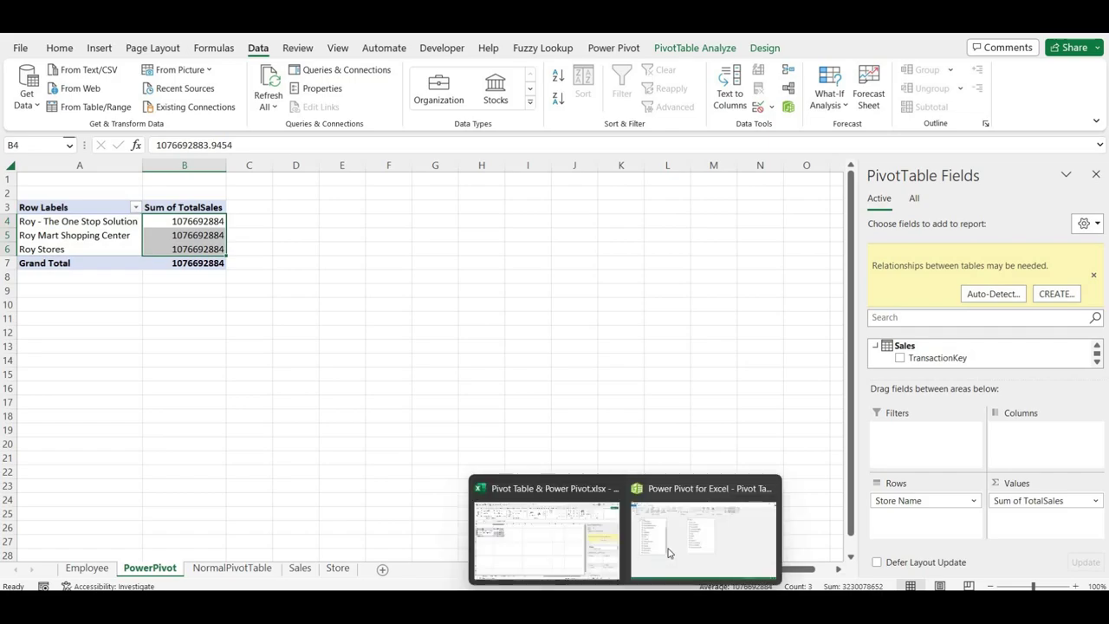
Back in Power Pivot, relate StoreID in Sales to Store ID in Store, and check the store totals in the workbook's PivotTable.
click(705, 532)
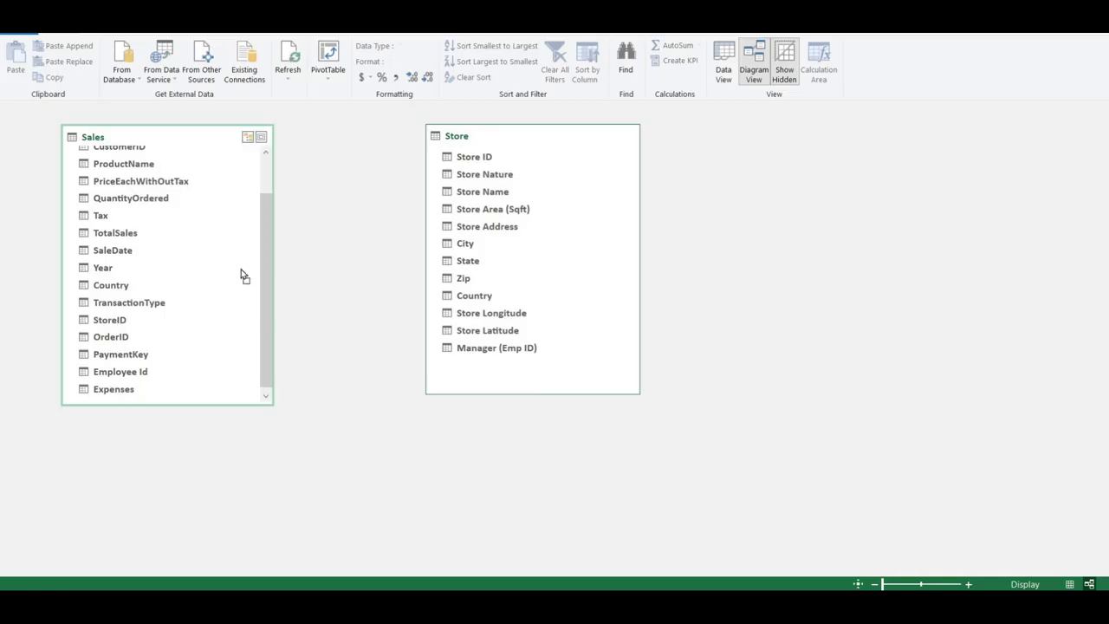
mouse_move(119, 320)
mouse_down()
mouse_move(297, 248)
mouse_move(460, 153)
mouse_move(472, 161)
mouse_up()
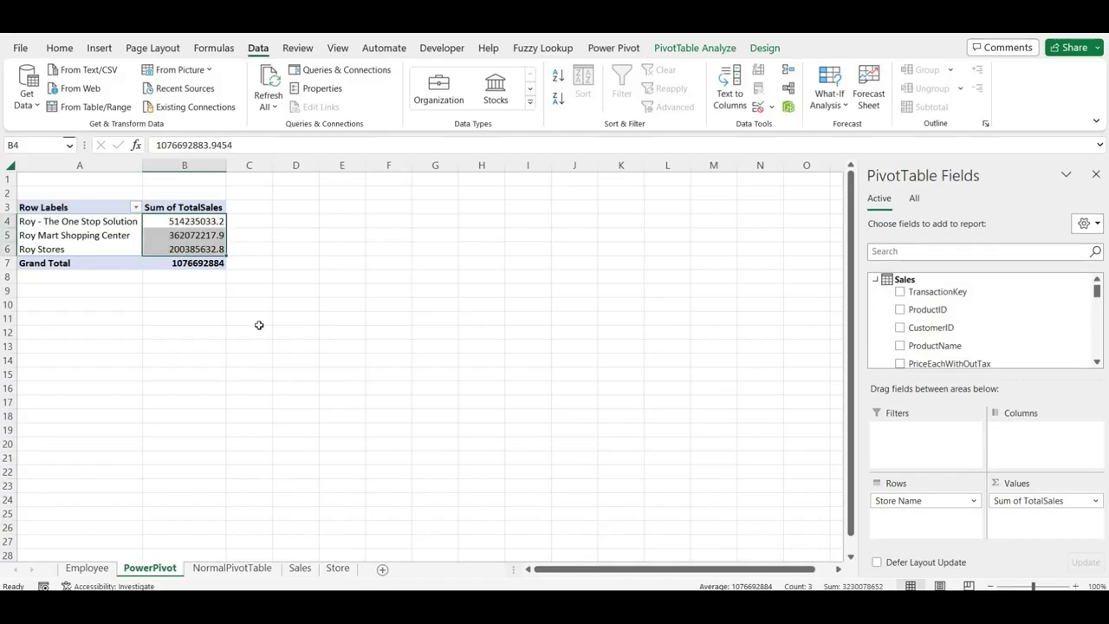
click(546, 533)
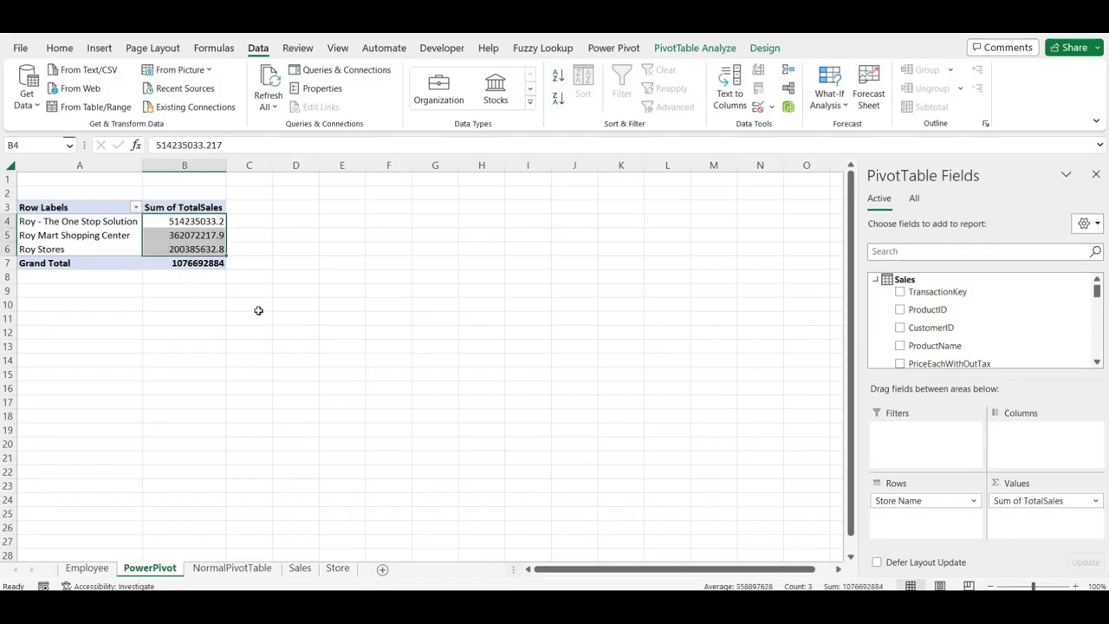
click(259, 311)
click(169, 224)
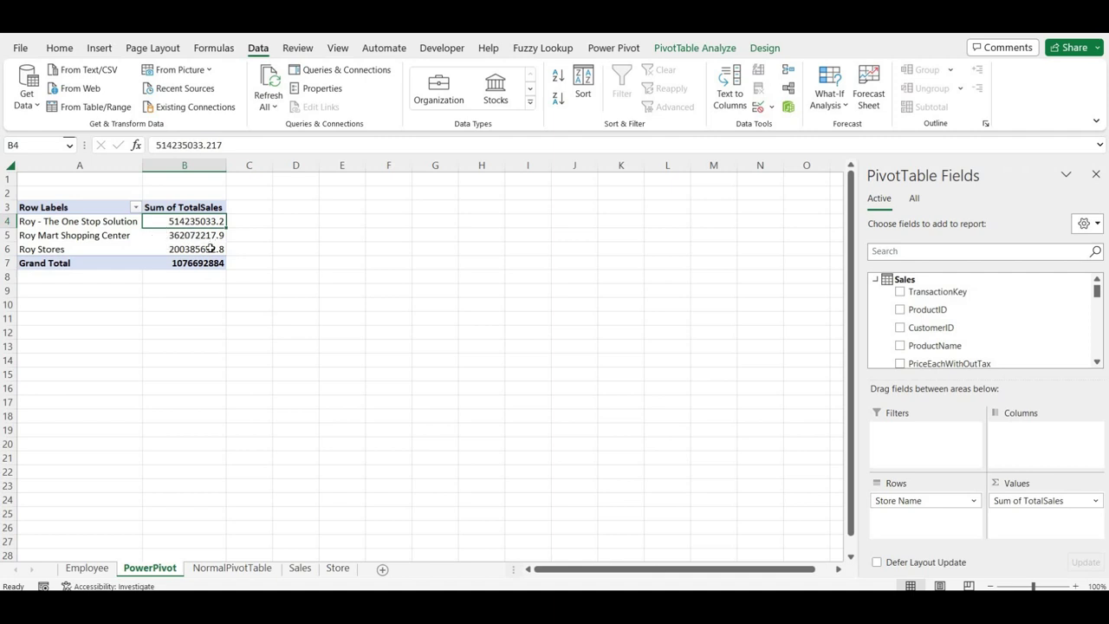
mouse_move(202, 250)
In Power Pivot's diagram, delete the Sales–Store relationship and recreate it from Store ID in Store to StoreID in Sales.
click(647, 532)
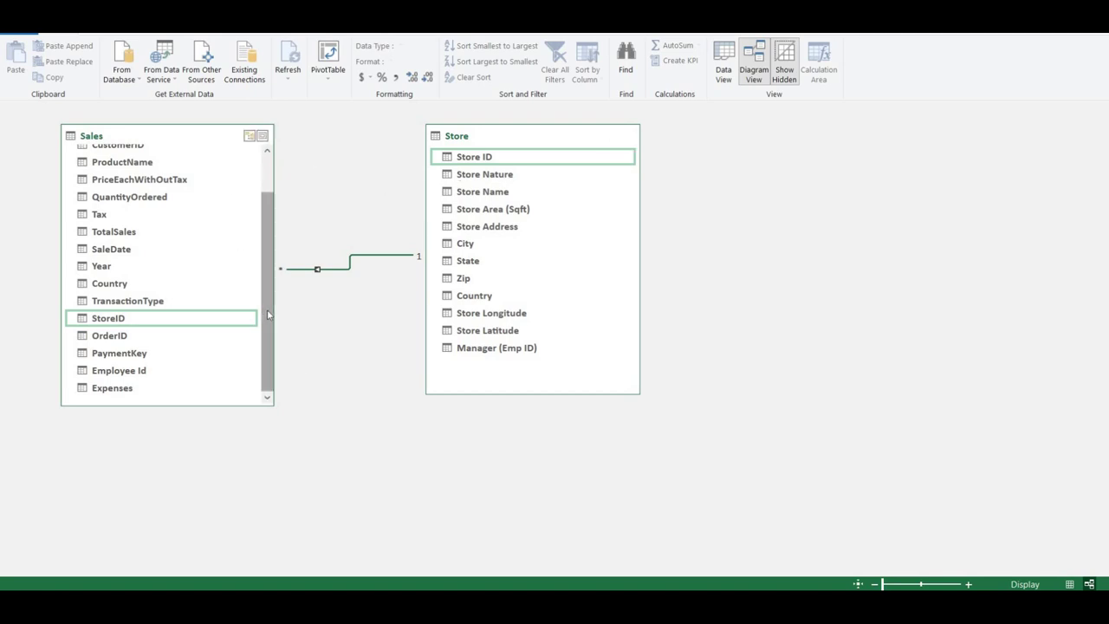
scroll(275, 203, up, 1)
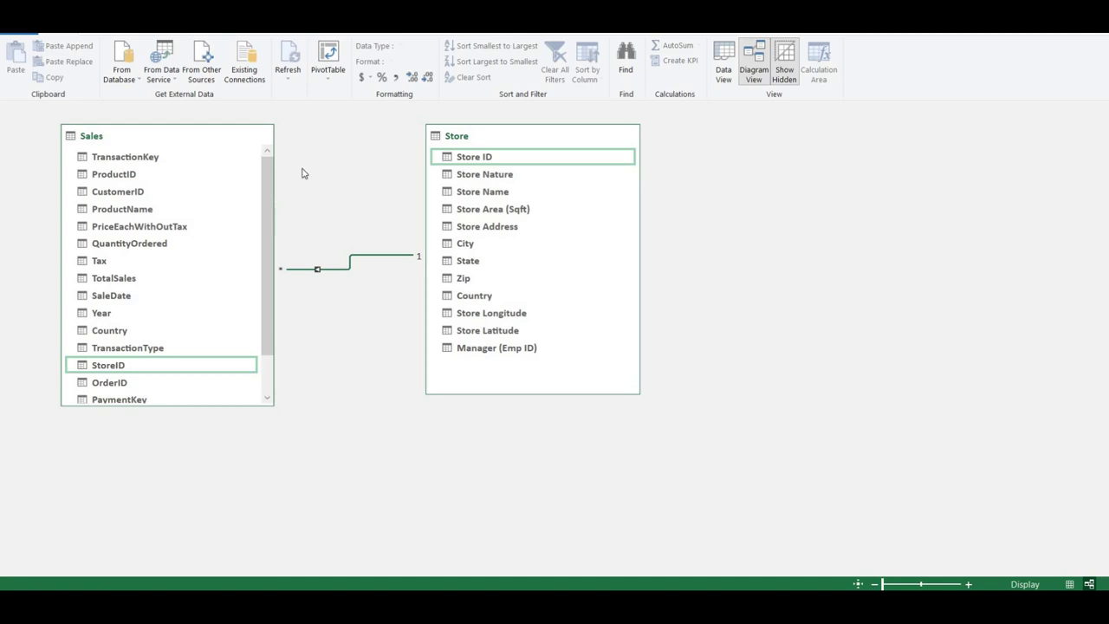
right_click(327, 274)
click(356, 324)
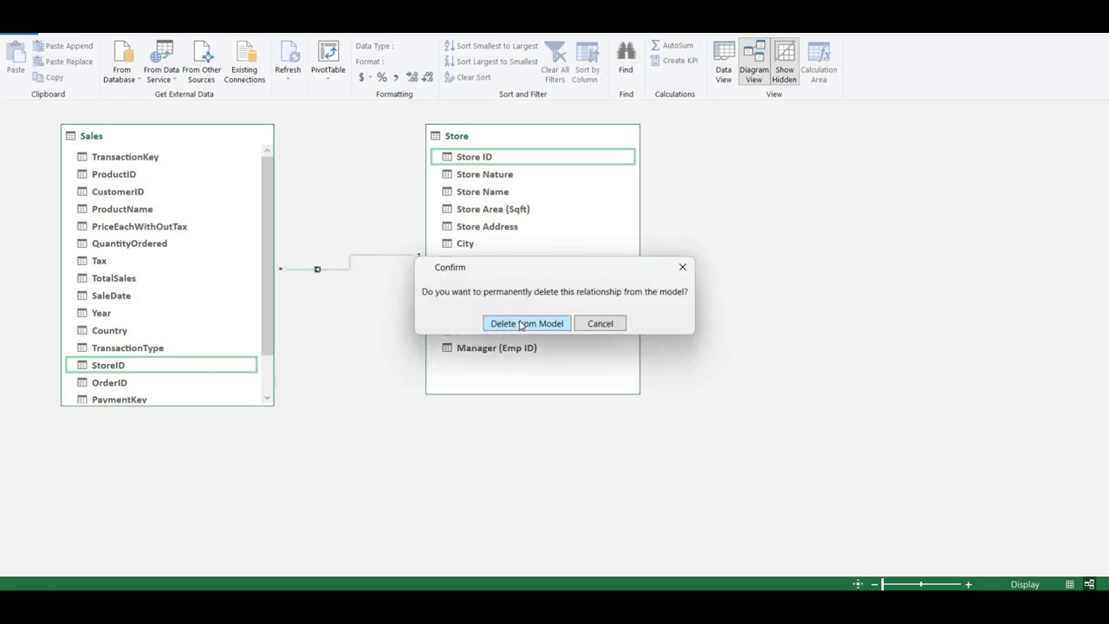
click(522, 324)
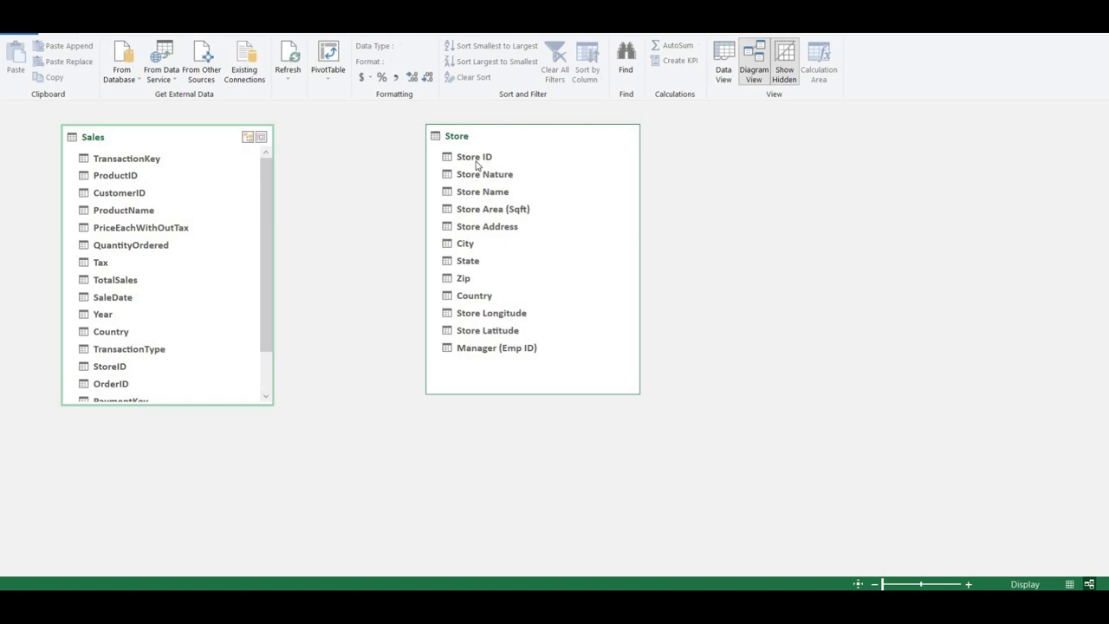
drag(475, 160, 102, 368)
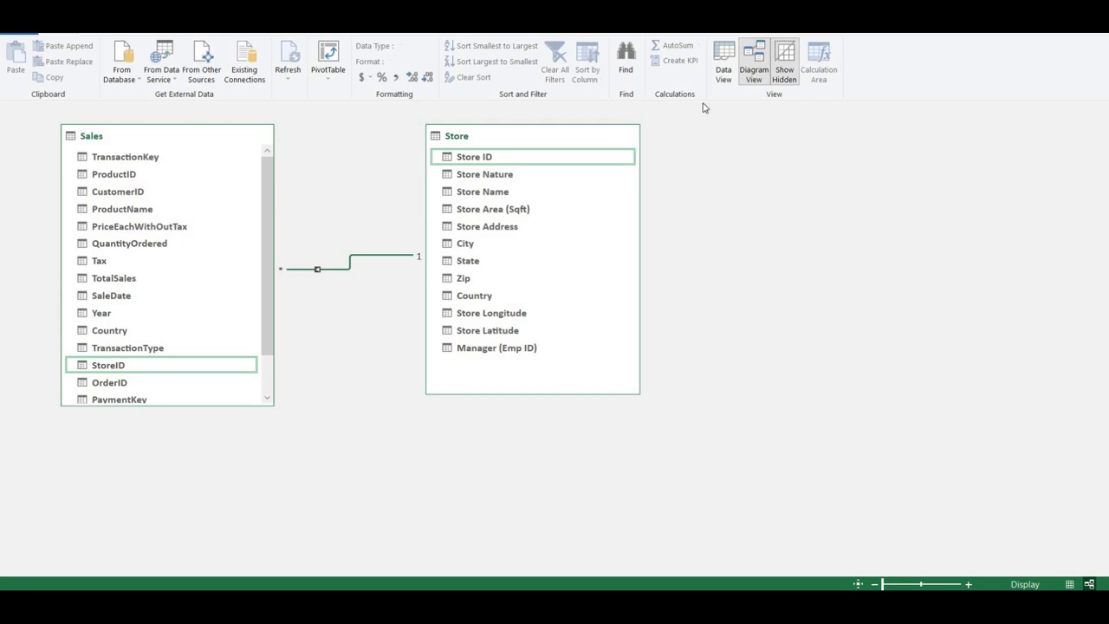
Compare the records of the Store and Sales tables once more in Data View.
click(724, 69)
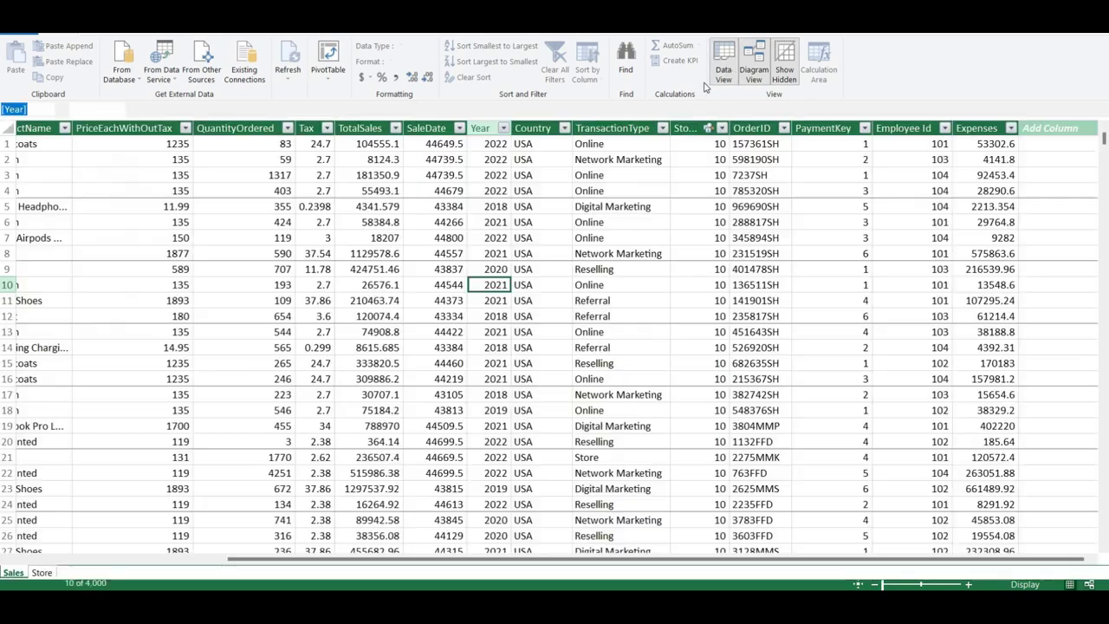
click(42, 573)
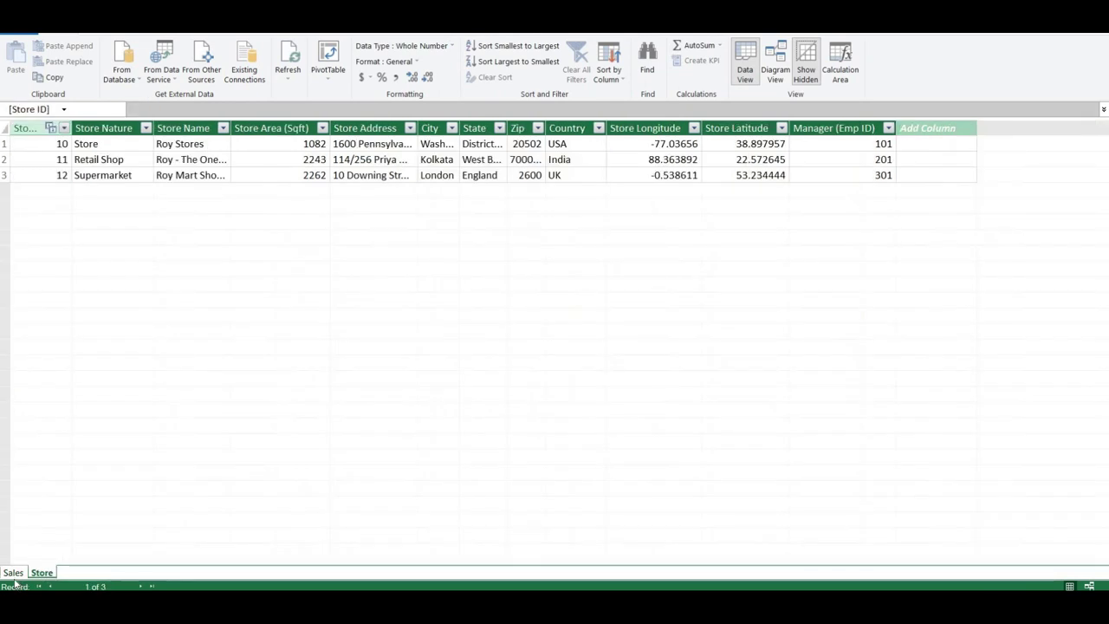
click(13, 573)
click(42, 573)
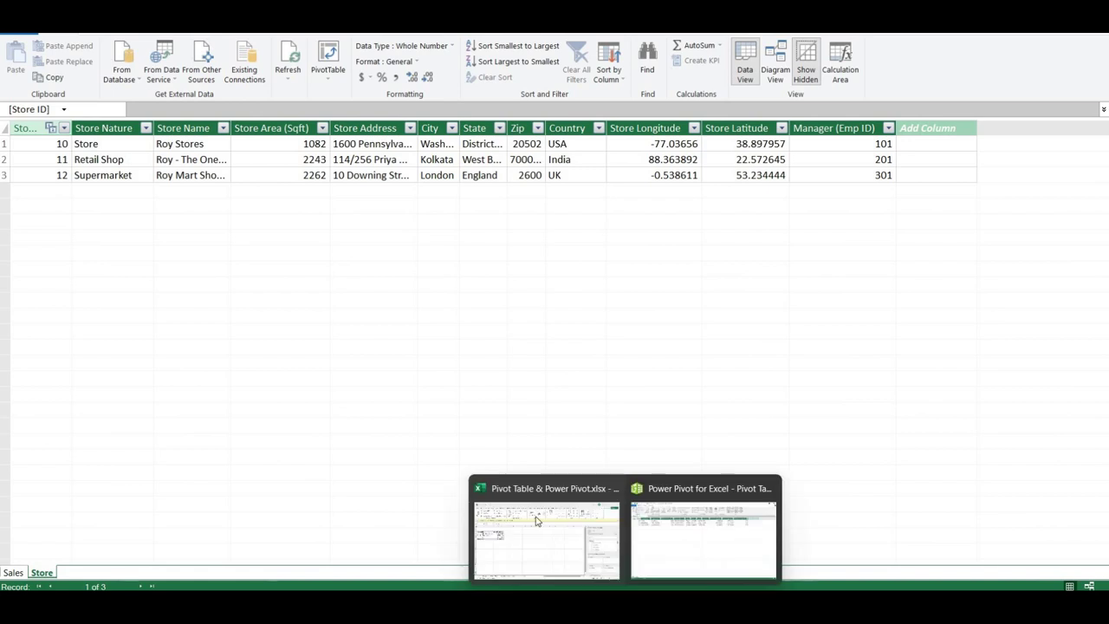
In the Excel workbook, list all tables for the PivotTable and add the Employee table's Designation field as column labels.
click(533, 536)
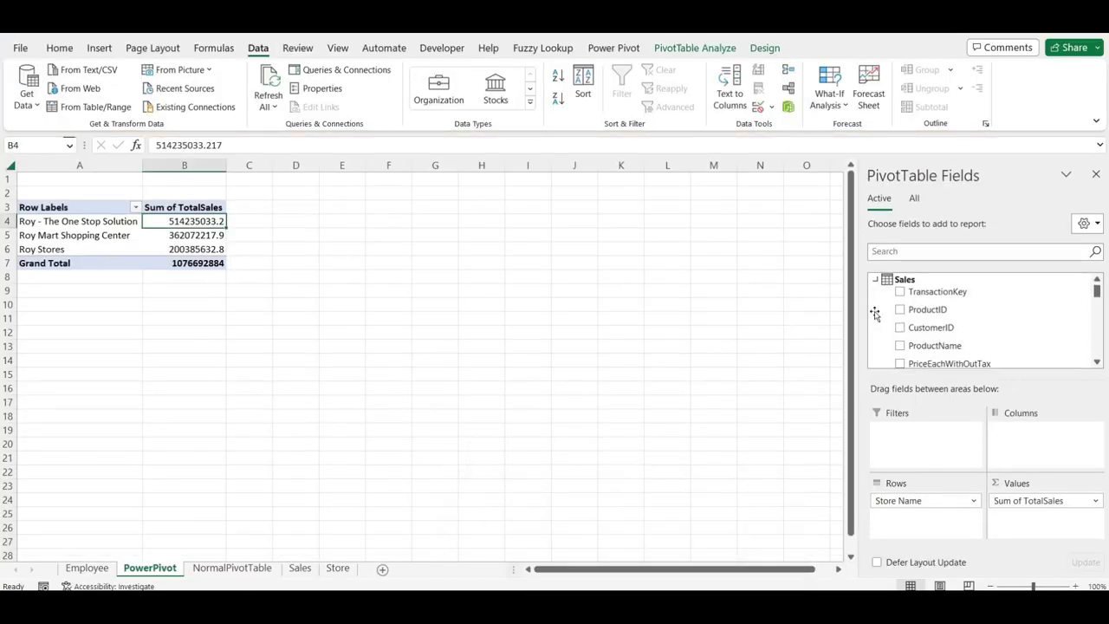
click(915, 202)
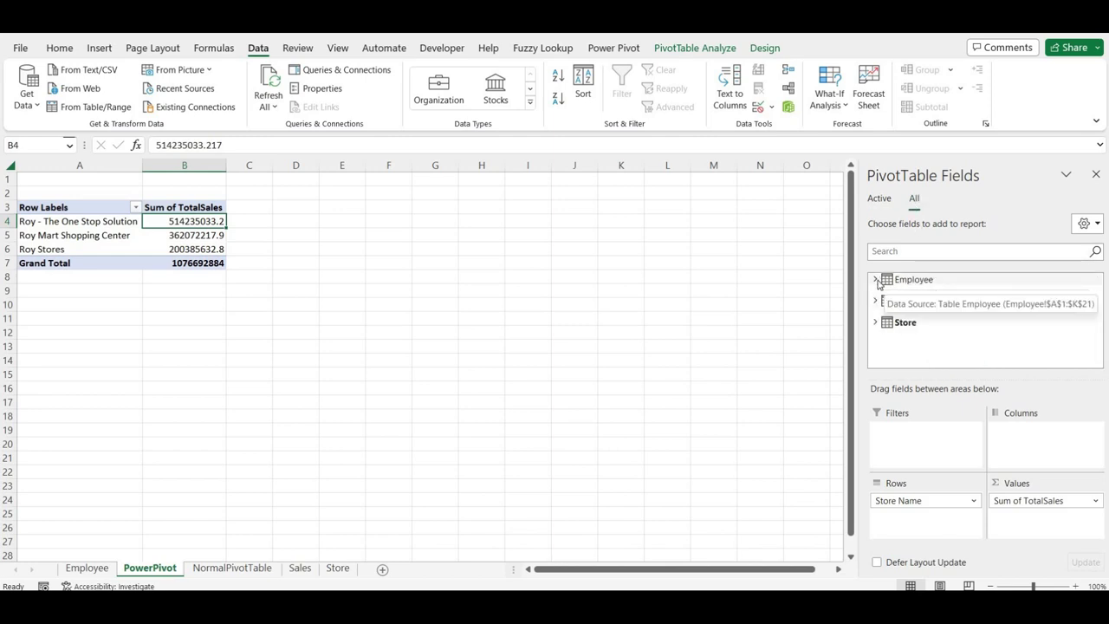
click(912, 286)
scroll(919, 326, down, 1)
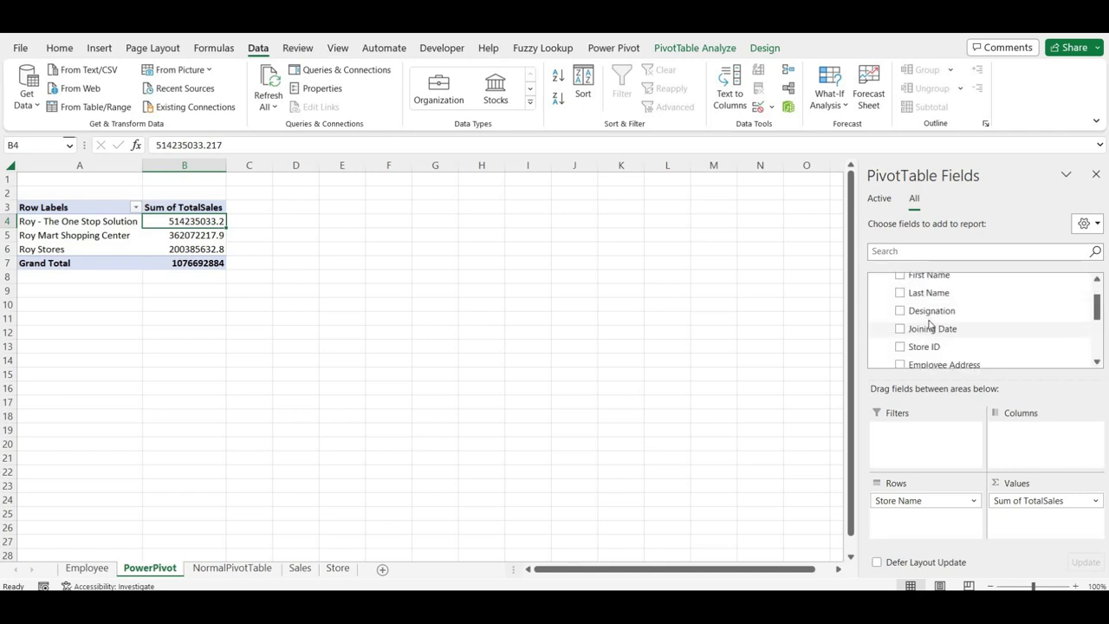
drag(921, 312, 978, 427)
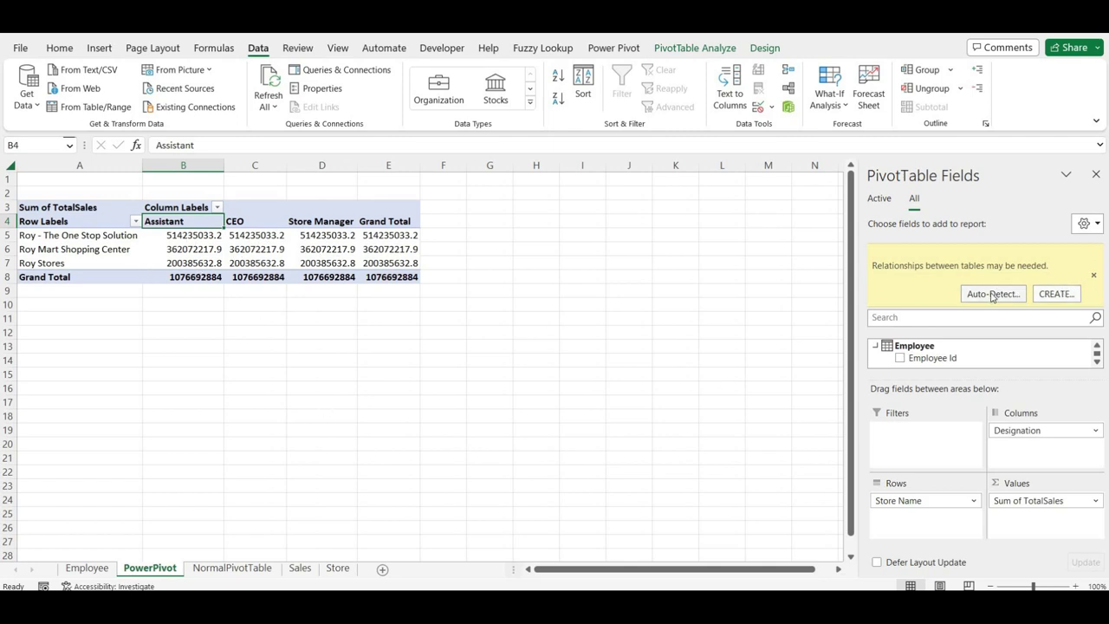
In Power Pivot's Diagram View, align the Employee table beside Store and enlarge it until all its fields show.
mouse_move(625, 606)
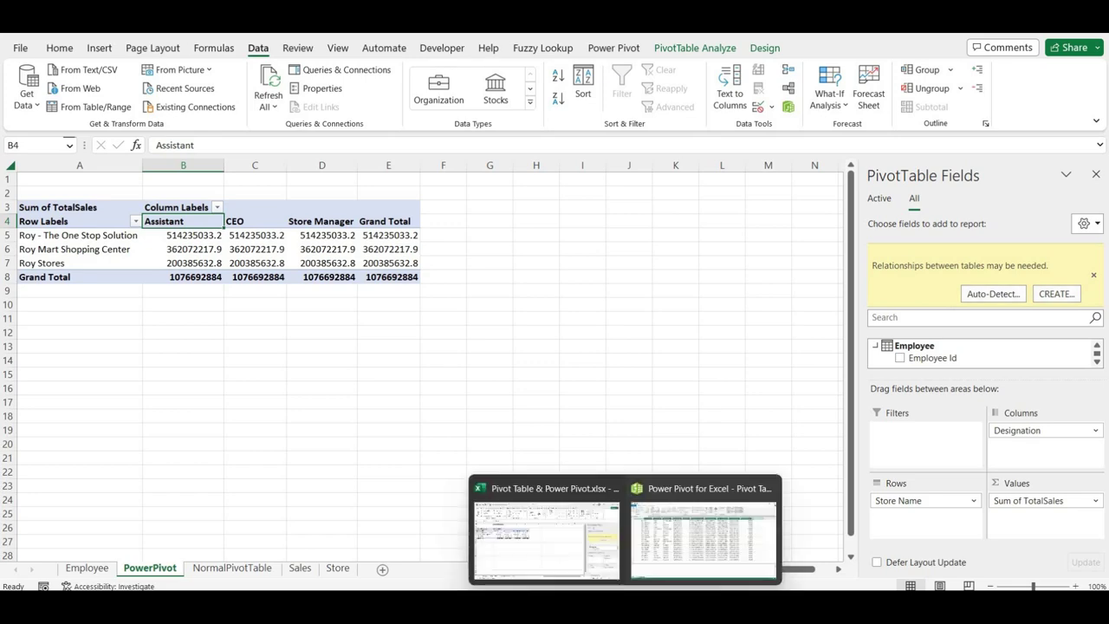
click(692, 527)
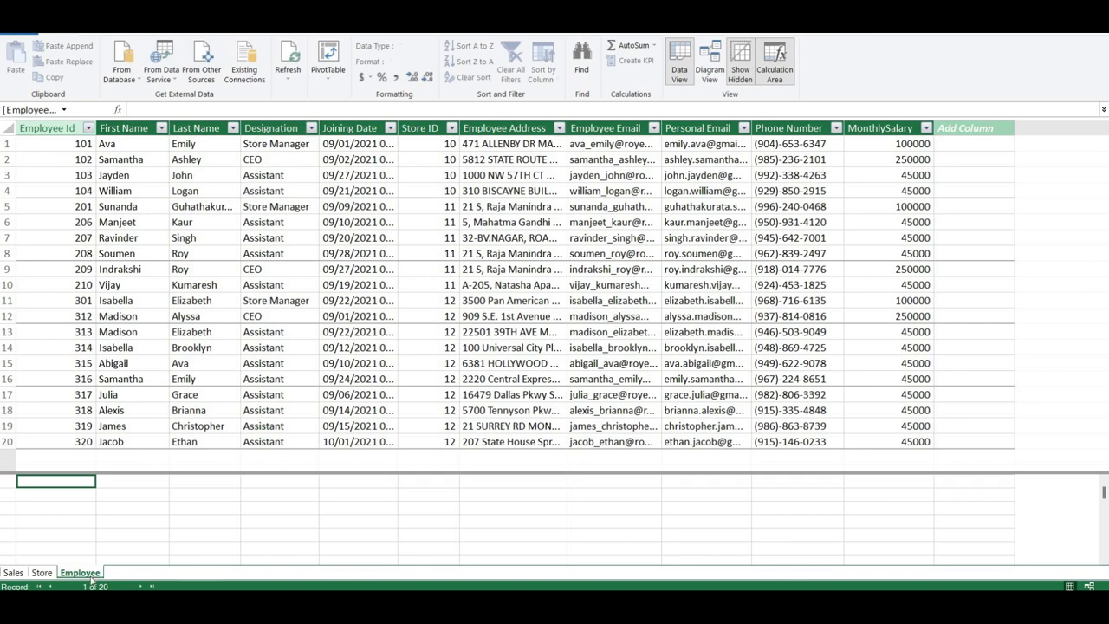
click(714, 64)
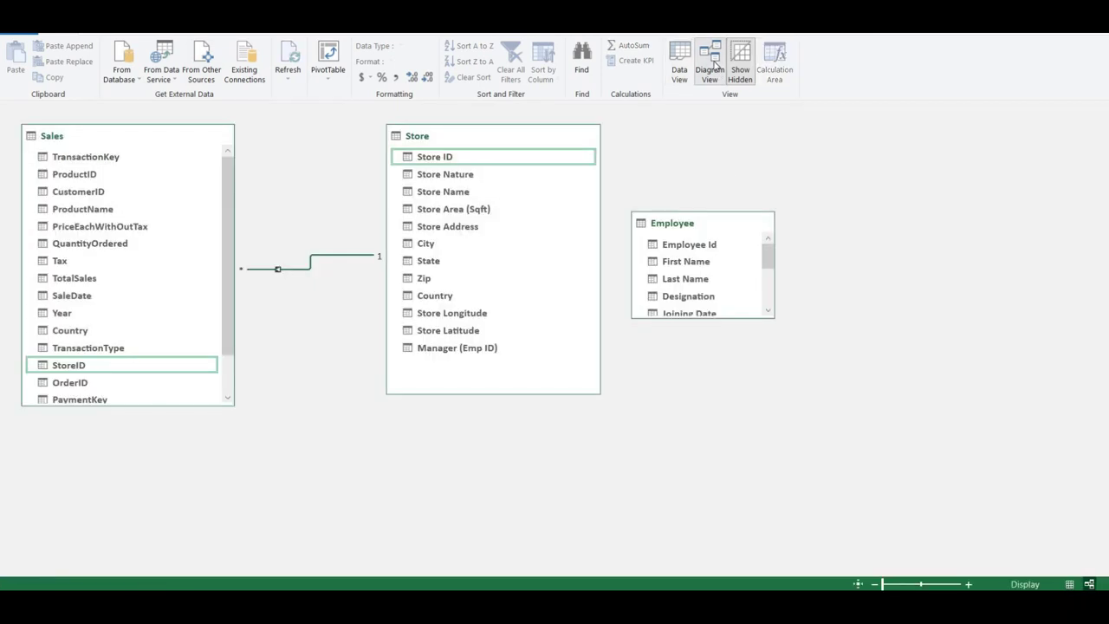
drag(766, 316, 837, 440)
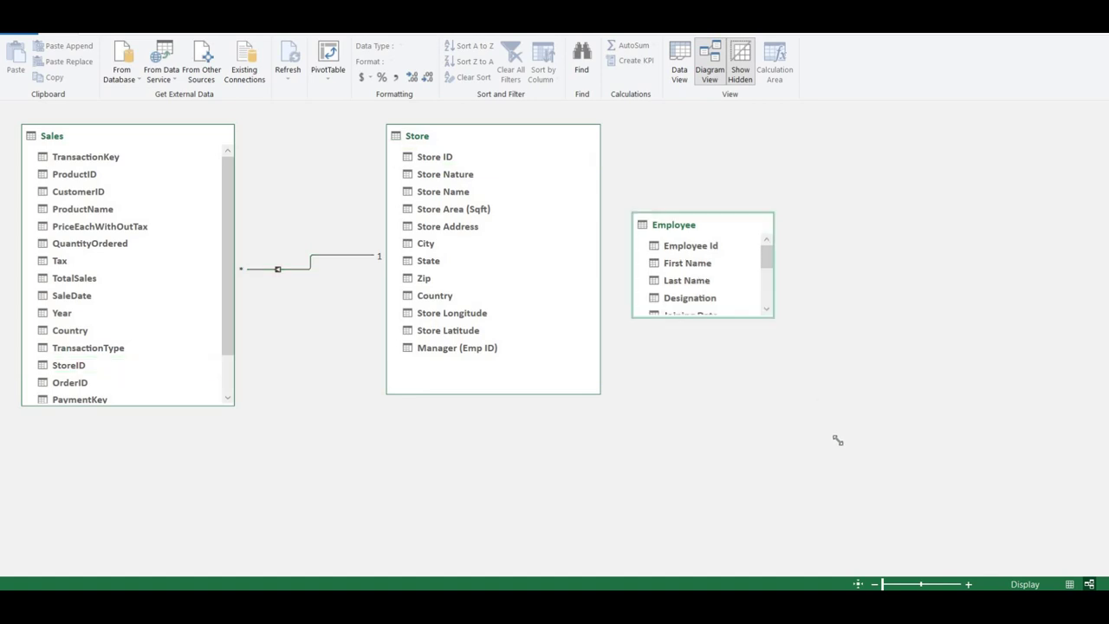
drag(743, 224, 742, 134)
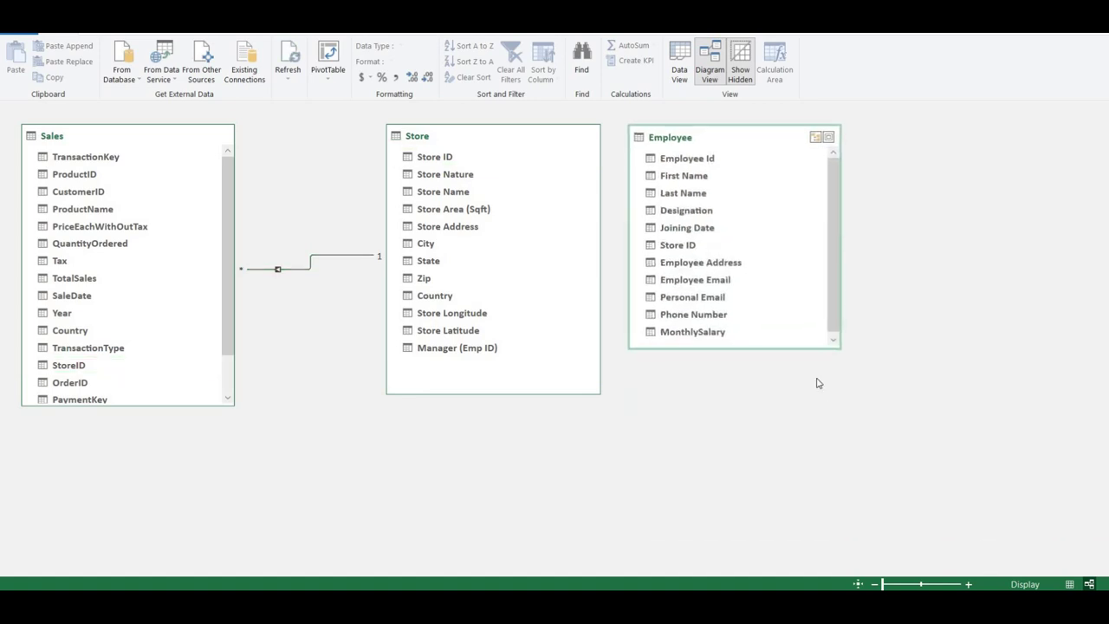
drag(805, 411, 805, 410)
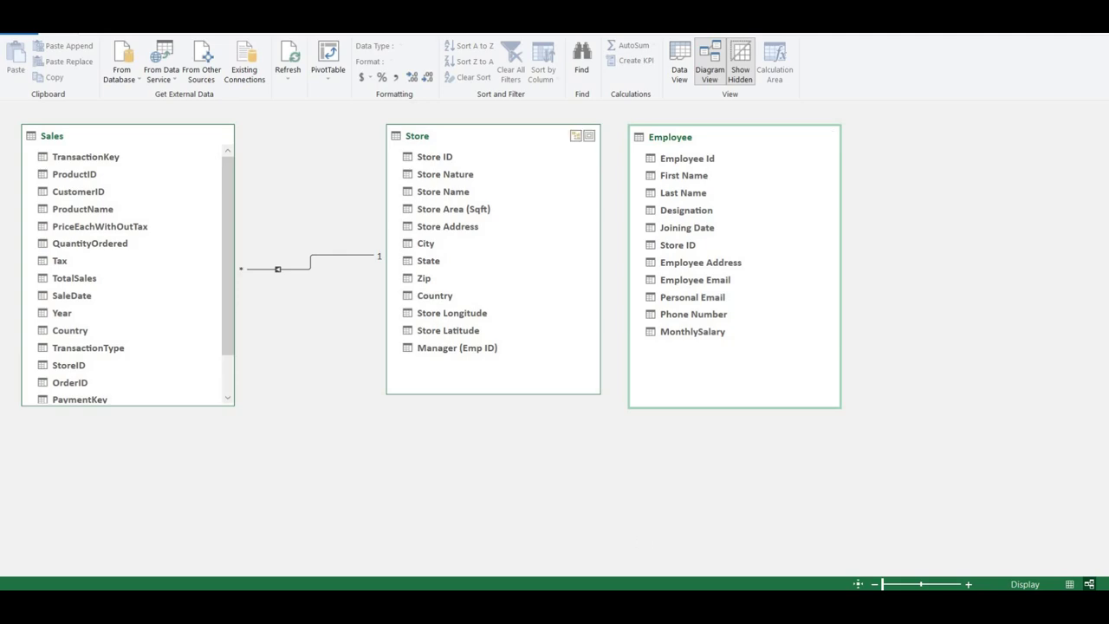
In the Excel workbook, compare the PivotTable's sales values across the Assistant, CEO and Store Manager columns and the grand total.
mouse_move(586, 586)
click(540, 546)
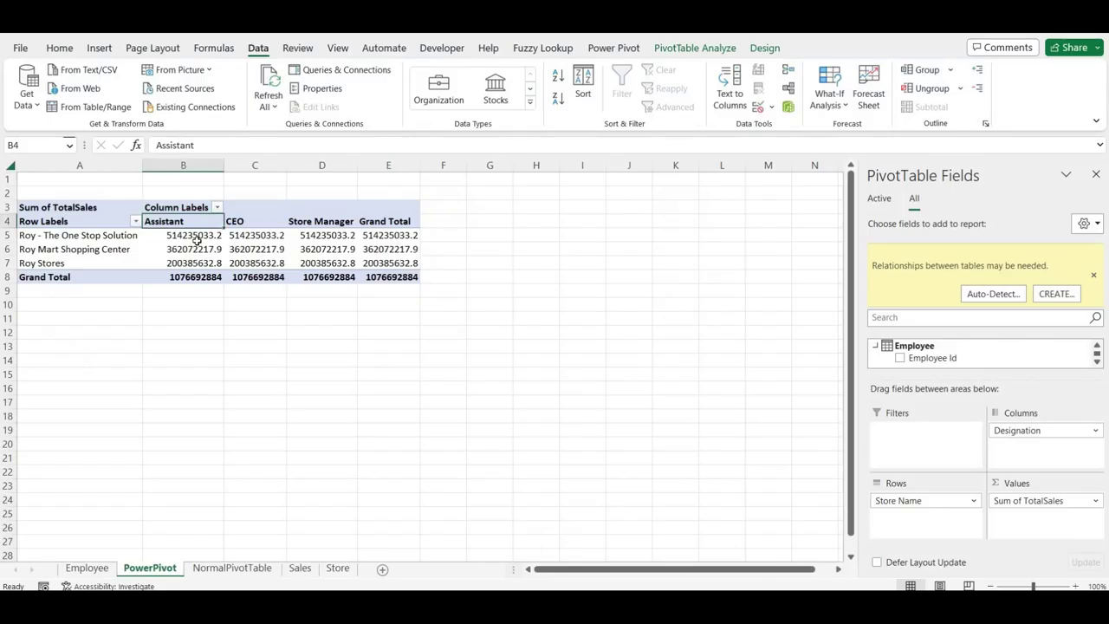
click(197, 235)
key(Right)
key(Right)
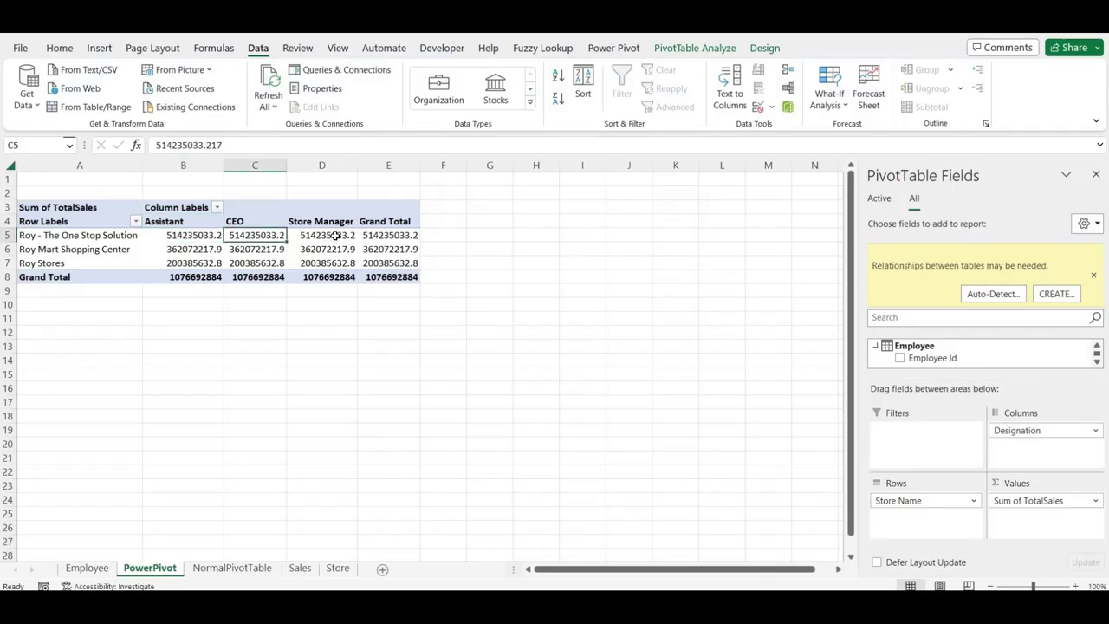
key(Right)
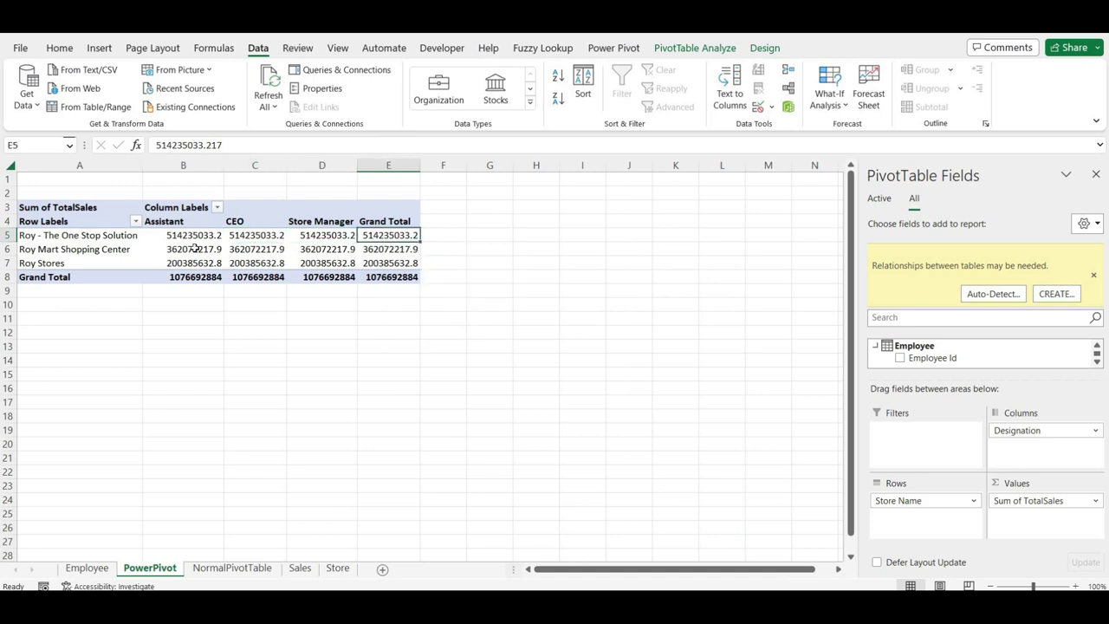
click(303, 239)
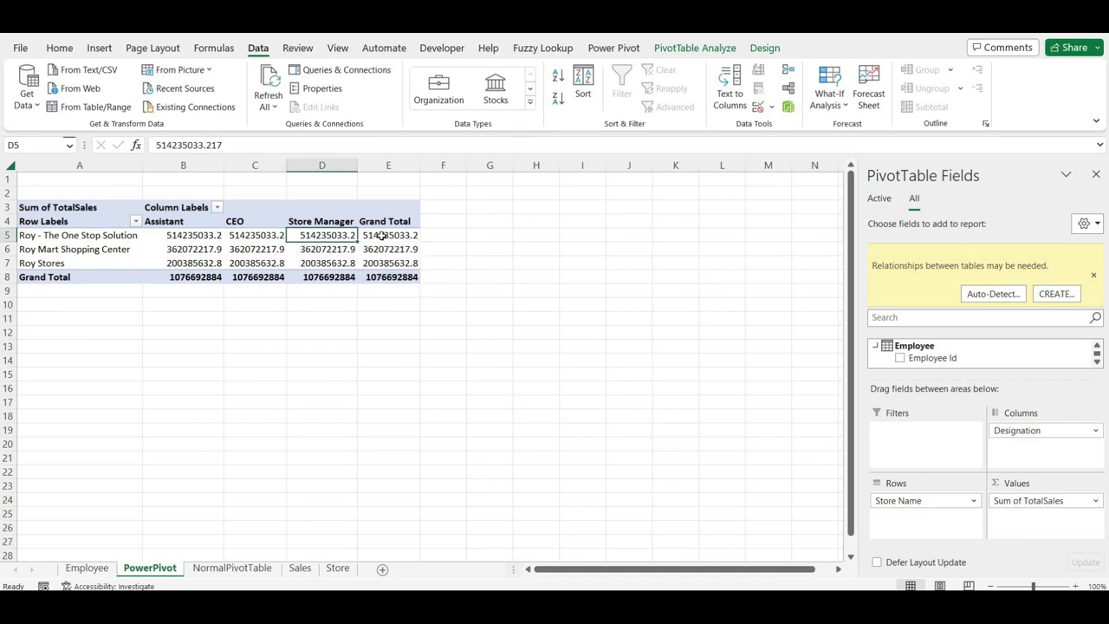
click(167, 222)
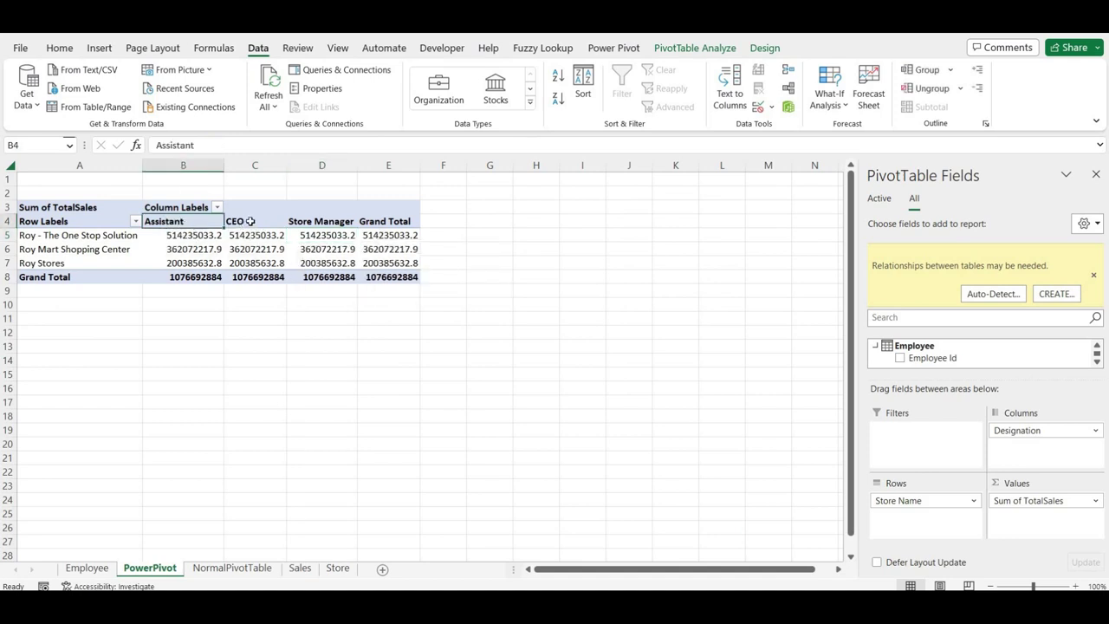
click(250, 222)
click(327, 224)
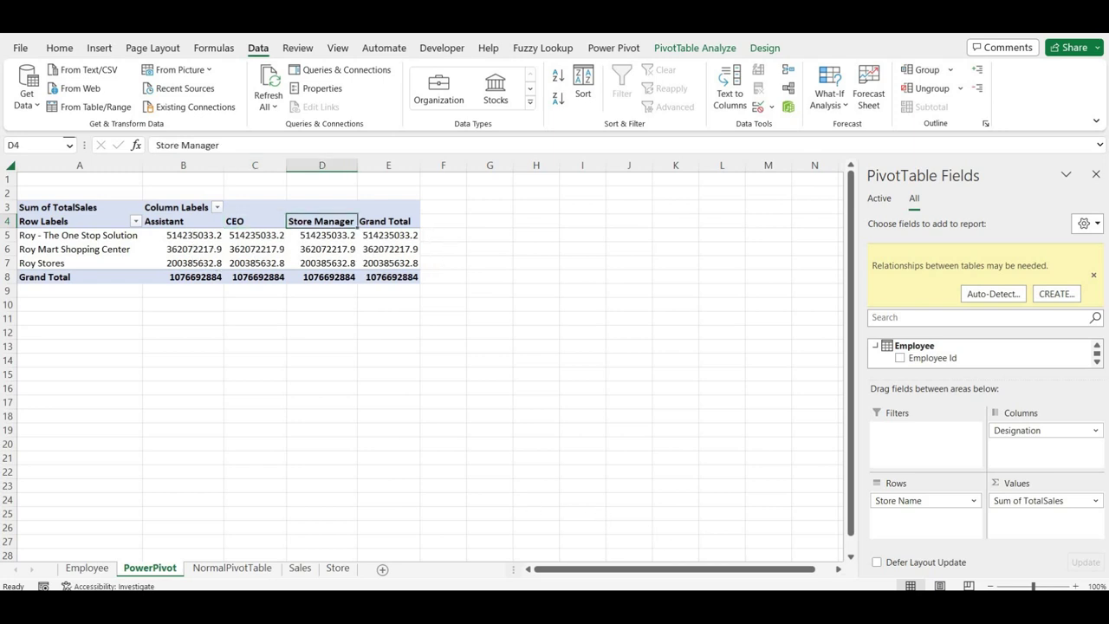
In Power Pivot's diagram, try to relate StoreID in Sales directly to Store ID in Employee.
click(706, 524)
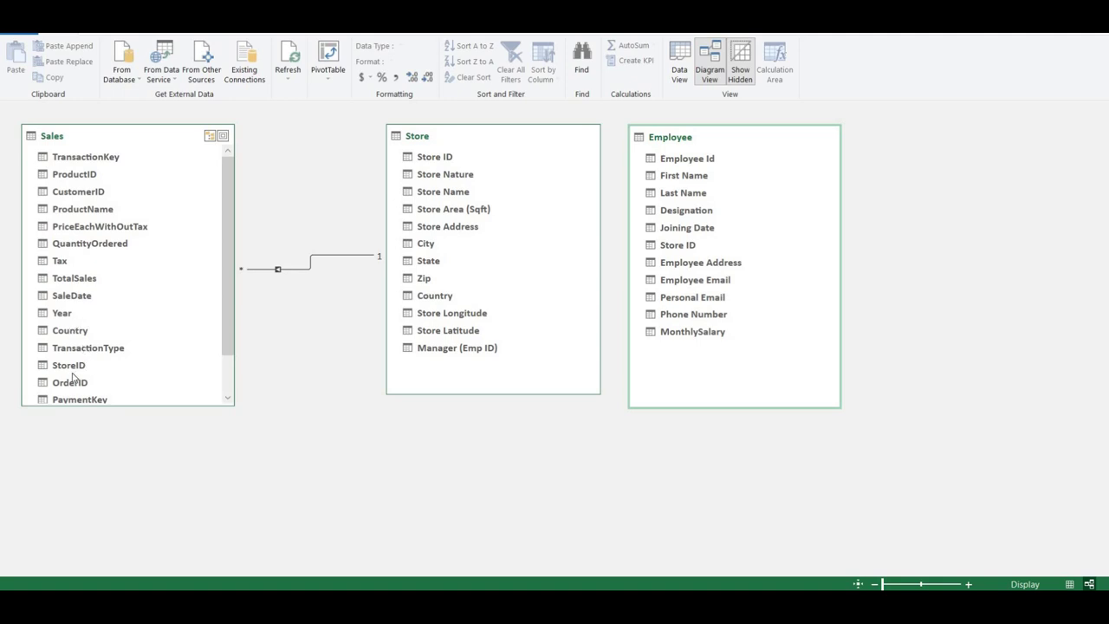
drag(63, 370, 672, 245)
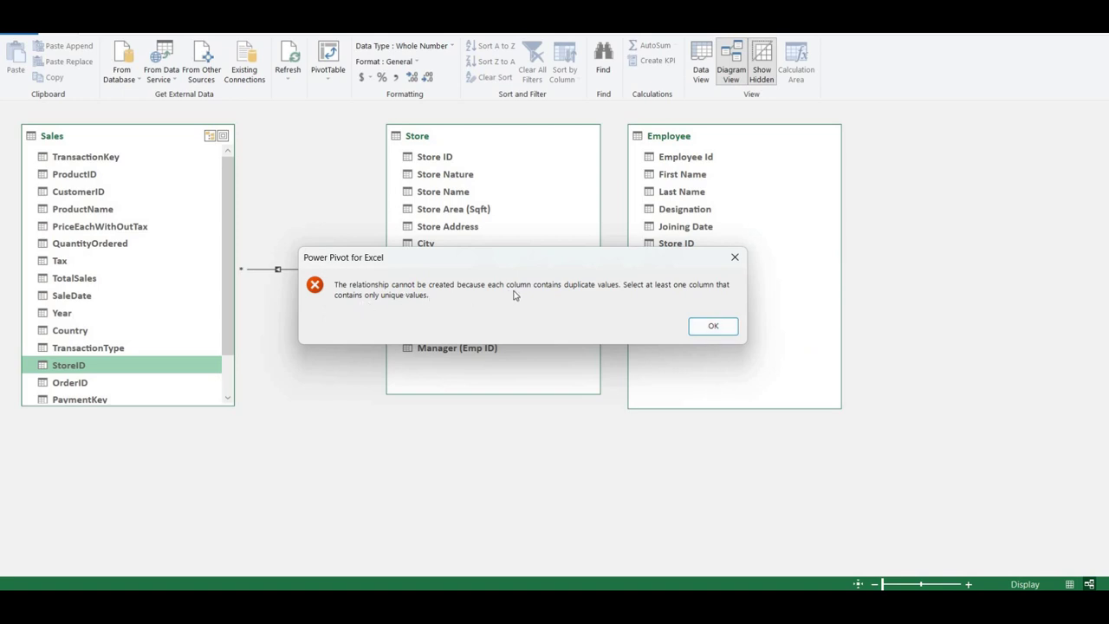
click(712, 328)
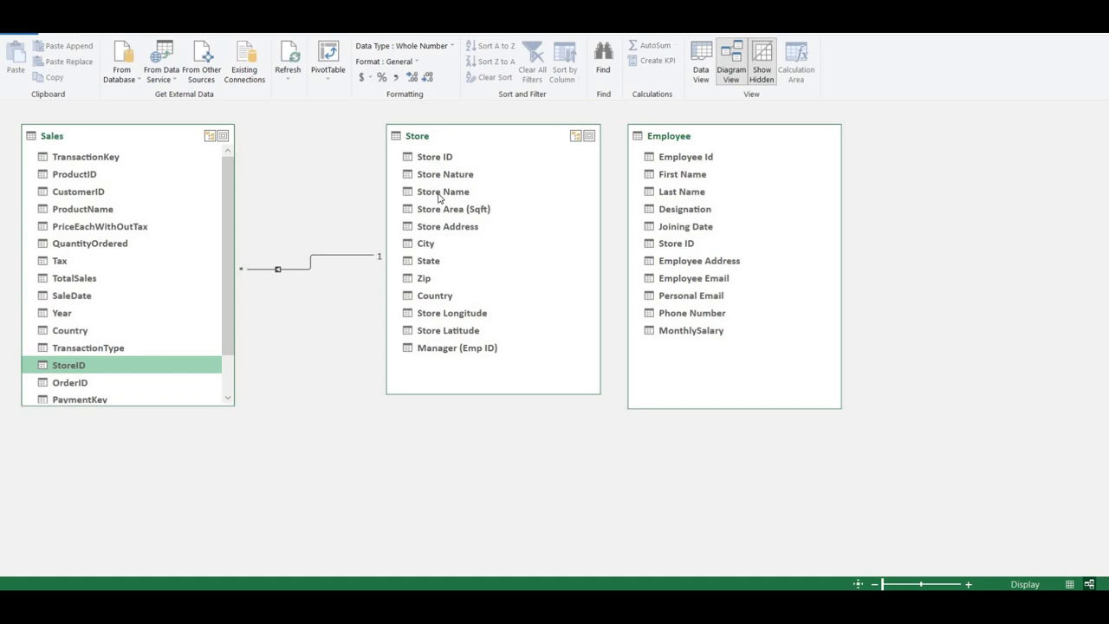
Relate Store ID in Store to Store ID in Employee, and arrange Sales and Employee below Store on opposite sides.
drag(439, 159, 683, 242)
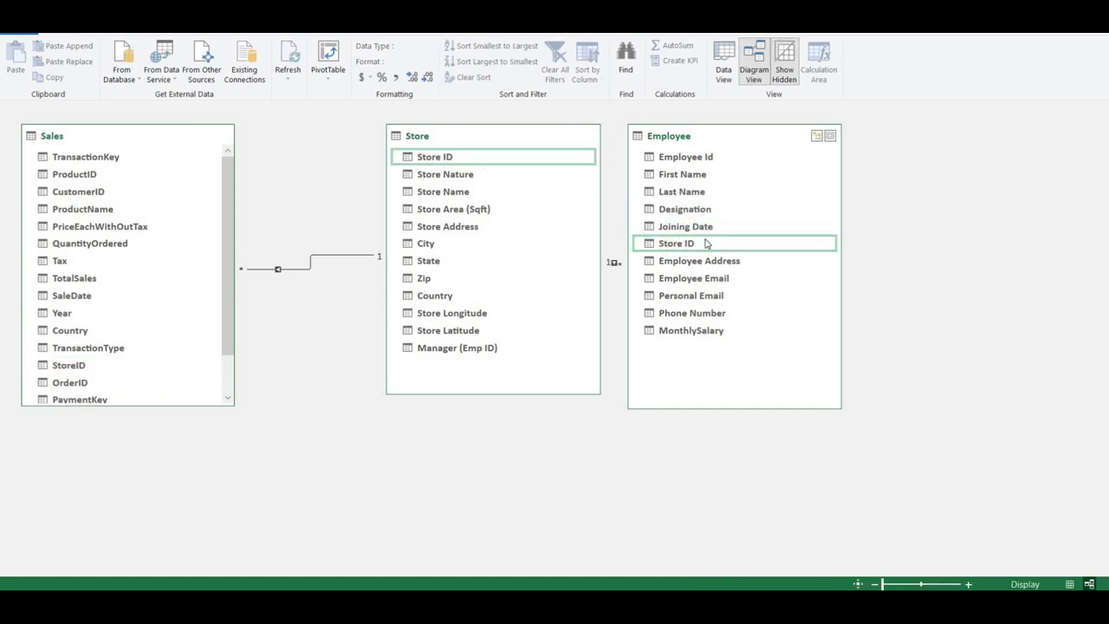
drag(740, 145, 893, 152)
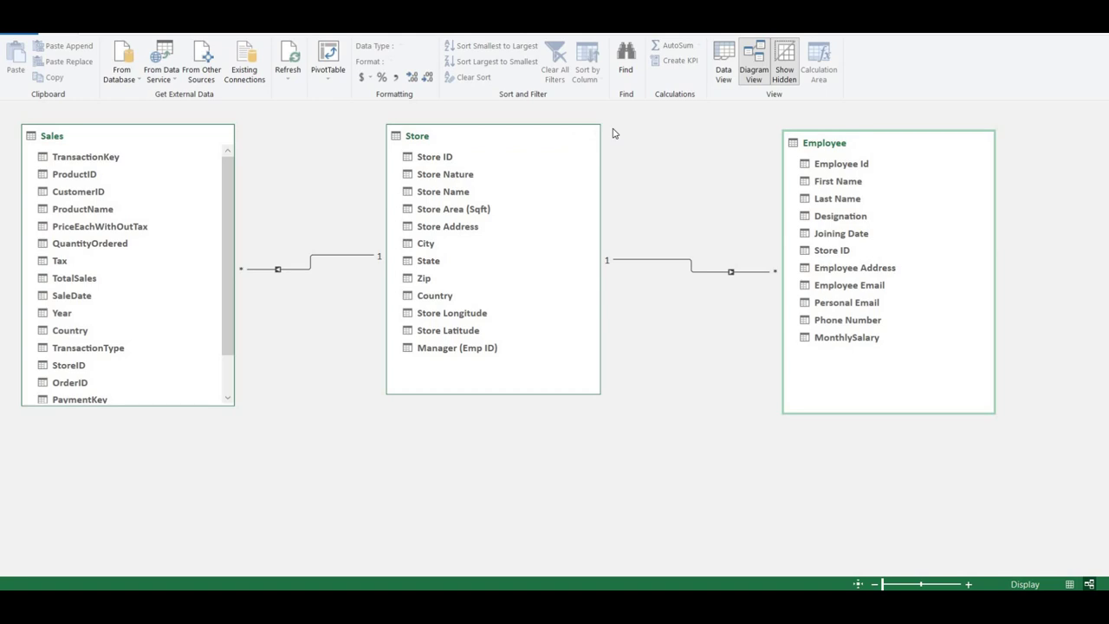
click(459, 122)
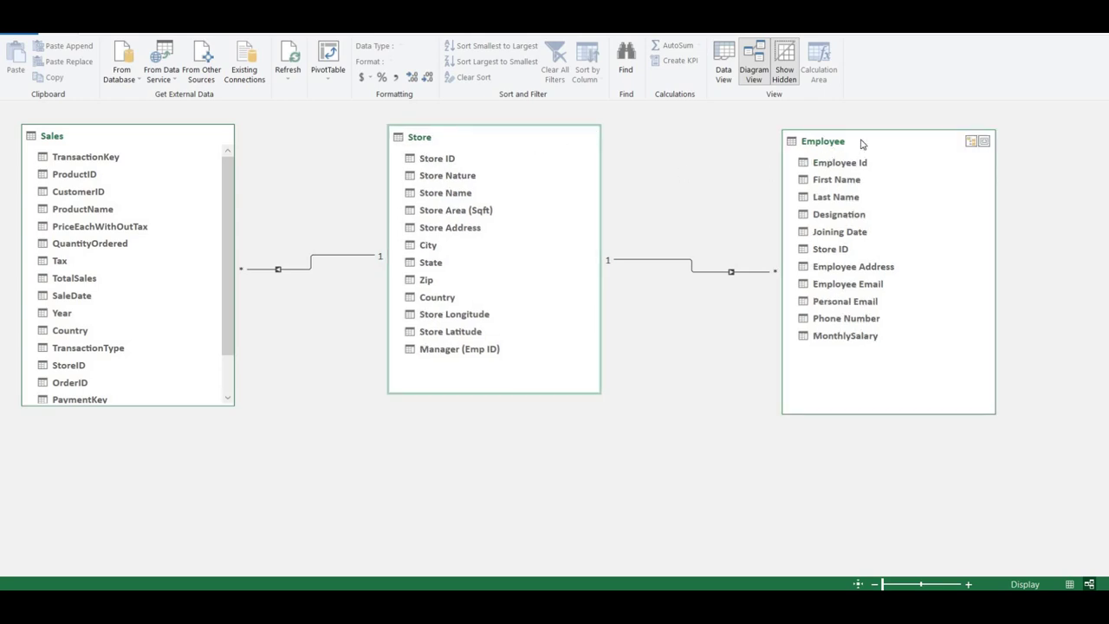
drag(864, 141, 714, 356)
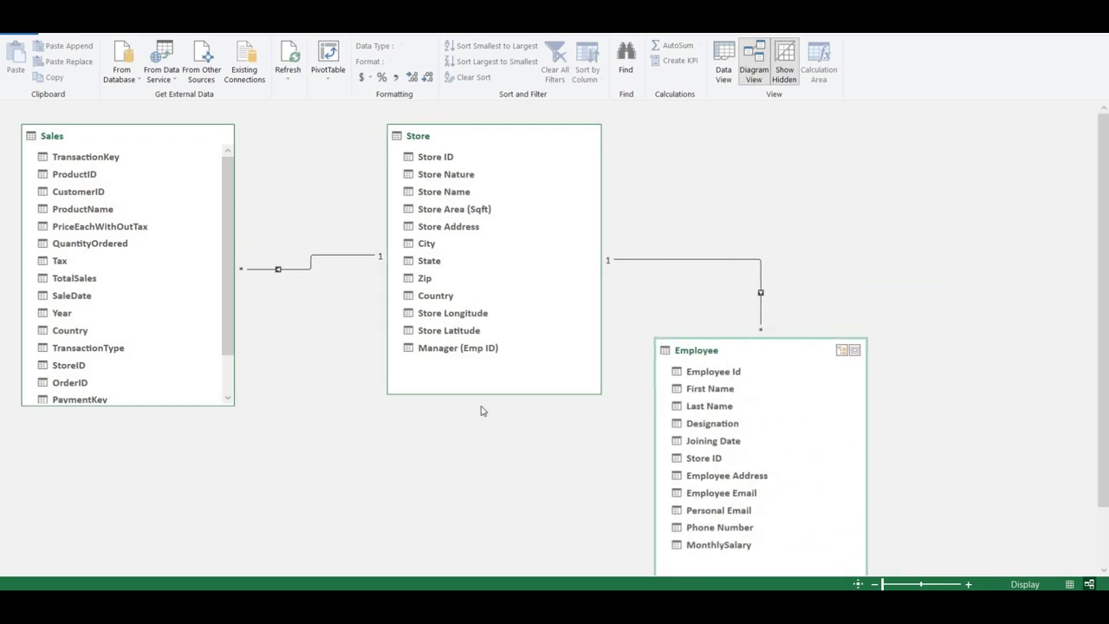
drag(136, 139, 236, 314)
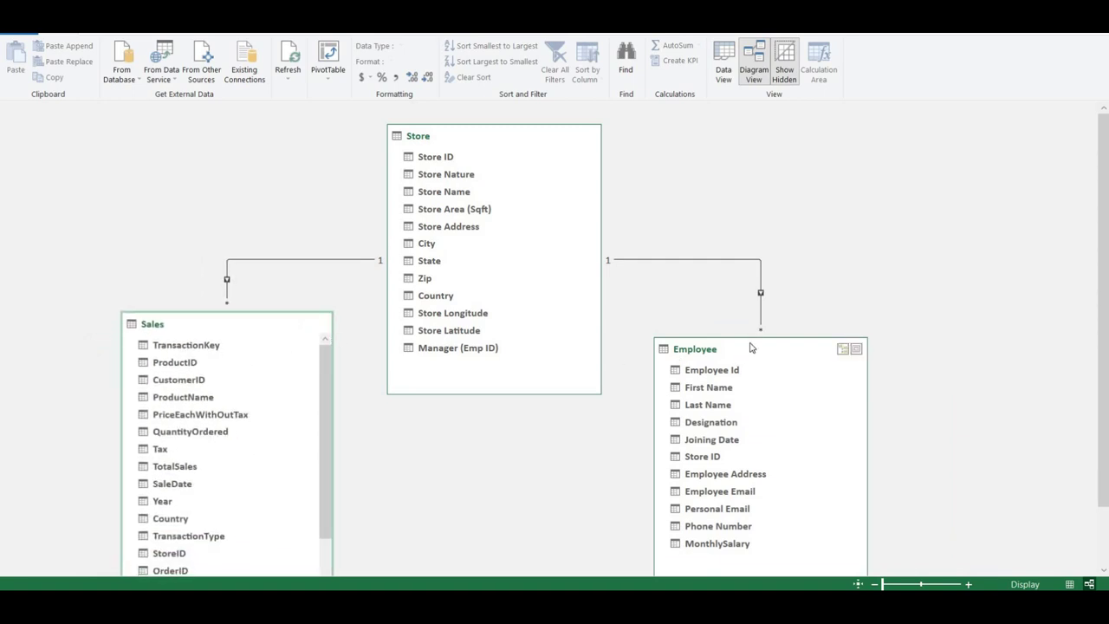
drag(751, 349, 750, 329)
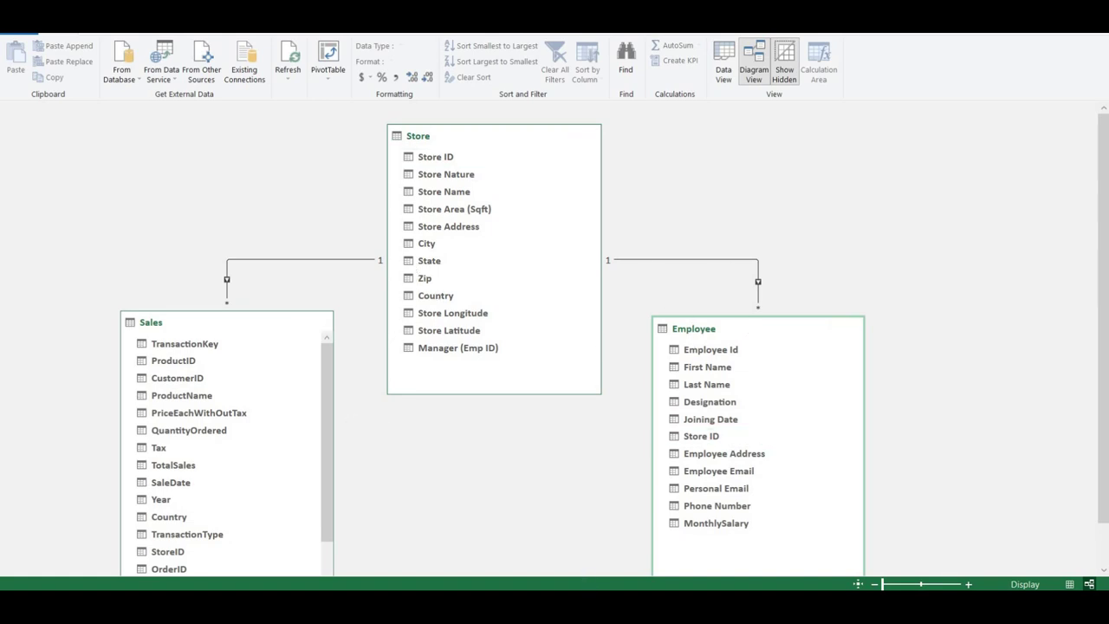
Check the workbook's PivotTable values by designation against the Employee records in Power Pivot's Data View.
click(529, 544)
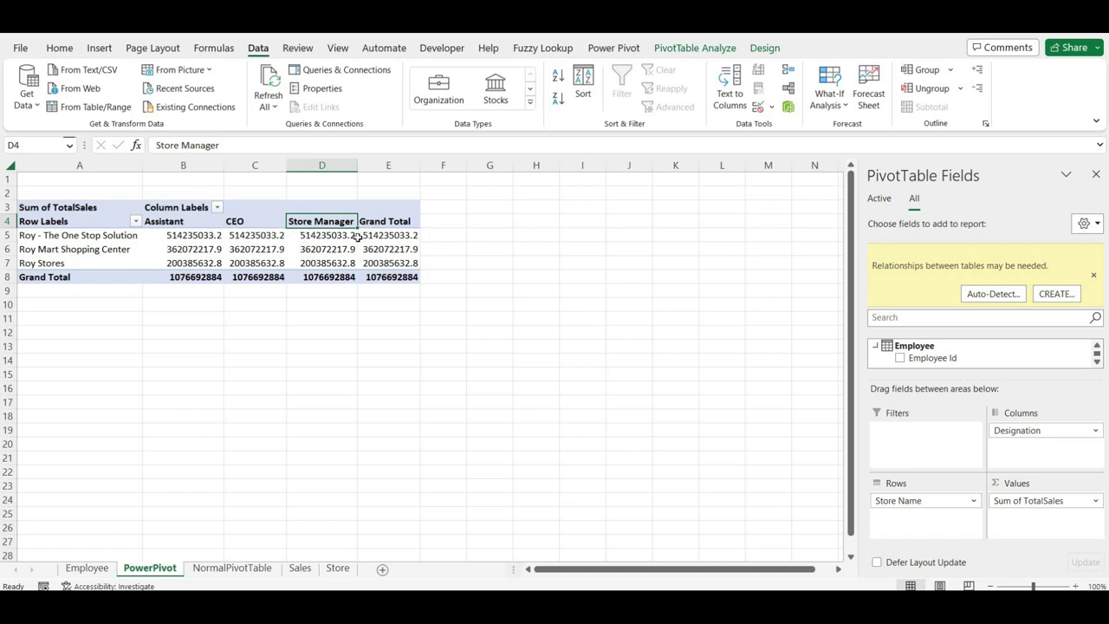
mouse_move(394, 242)
click(689, 536)
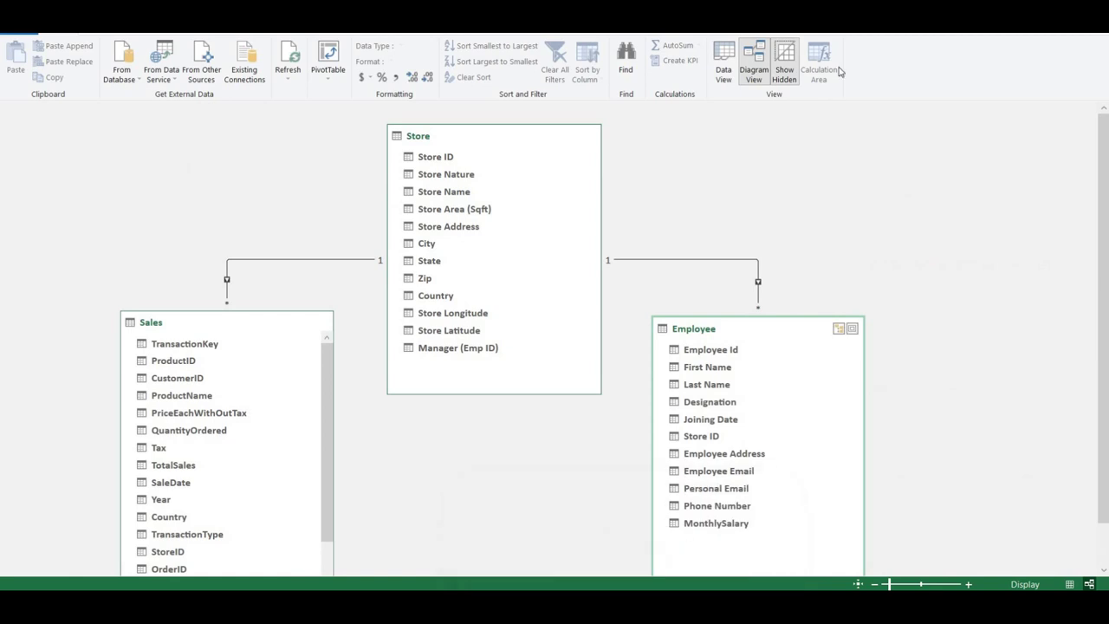
click(727, 73)
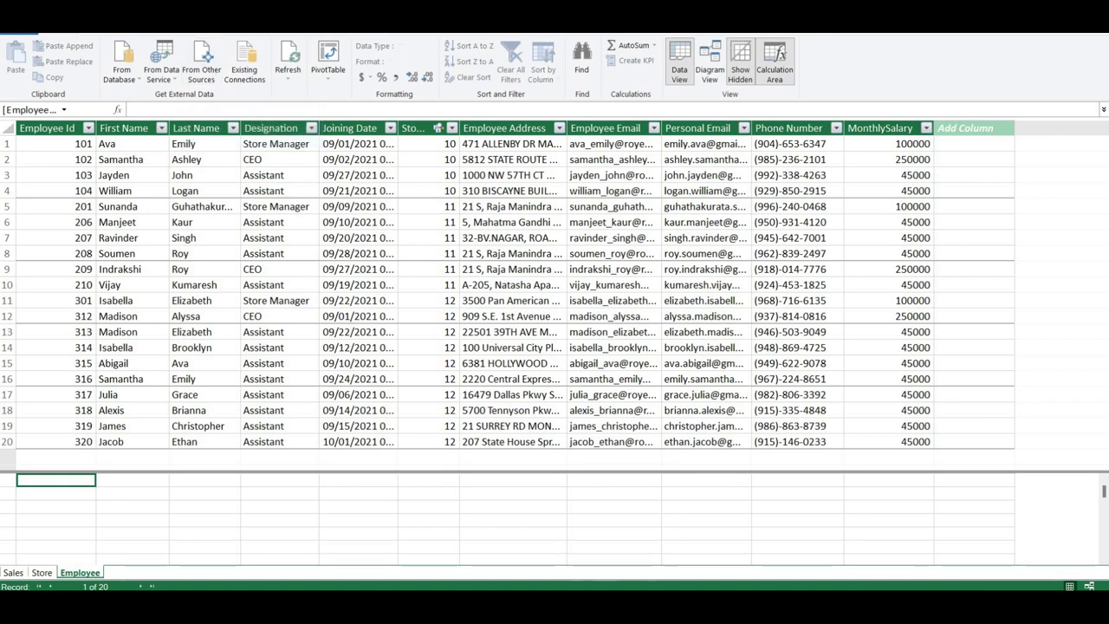
mouse_move(624, 598)
click(545, 529)
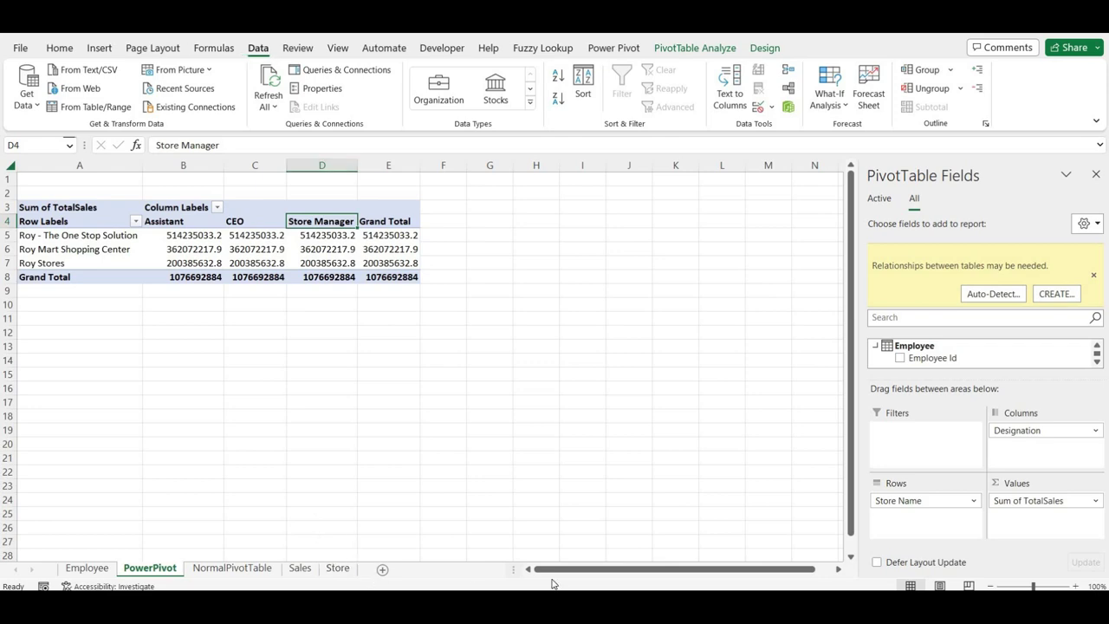
In Power Pivot, start a table import from other sources with Excel File as the data source.
mouse_move(624, 597)
click(697, 541)
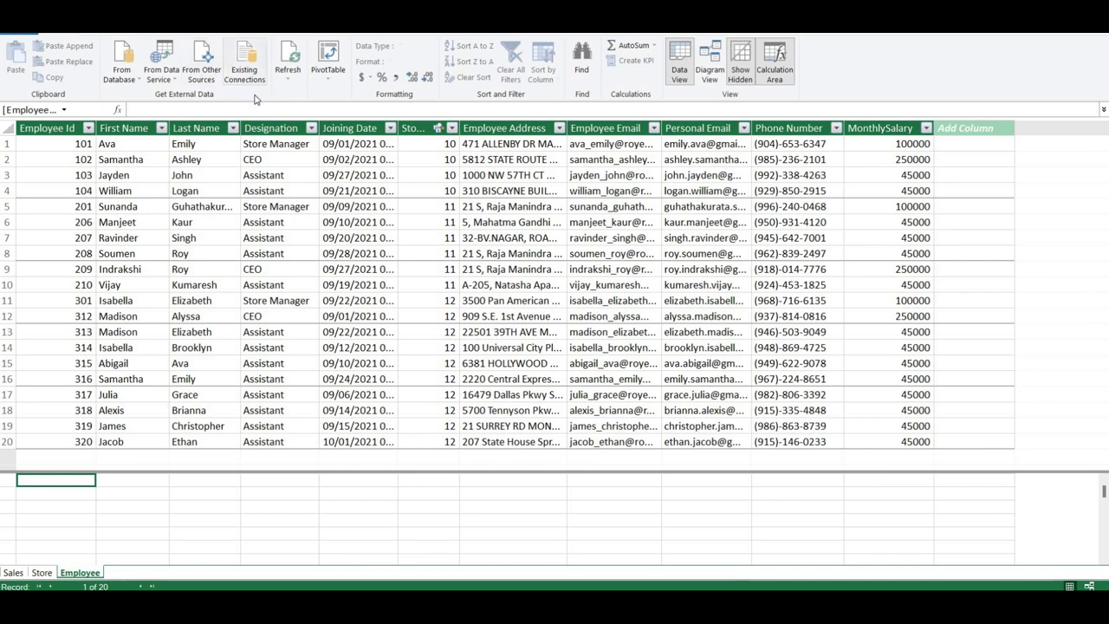
click(206, 76)
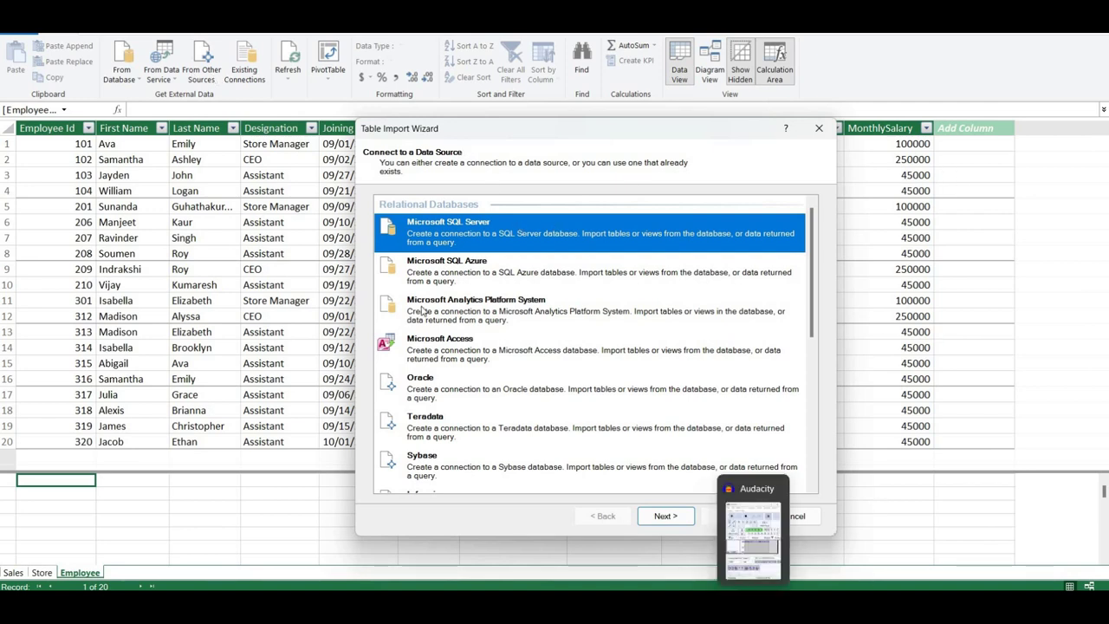
scroll(490, 334, down, 5)
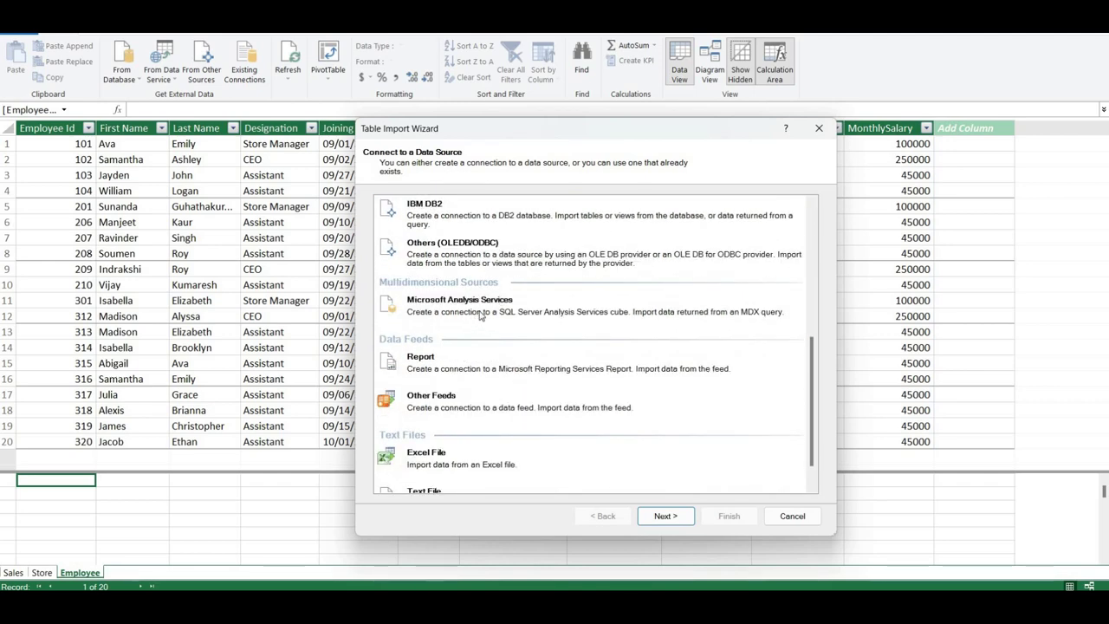
scroll(479, 317, down, 1)
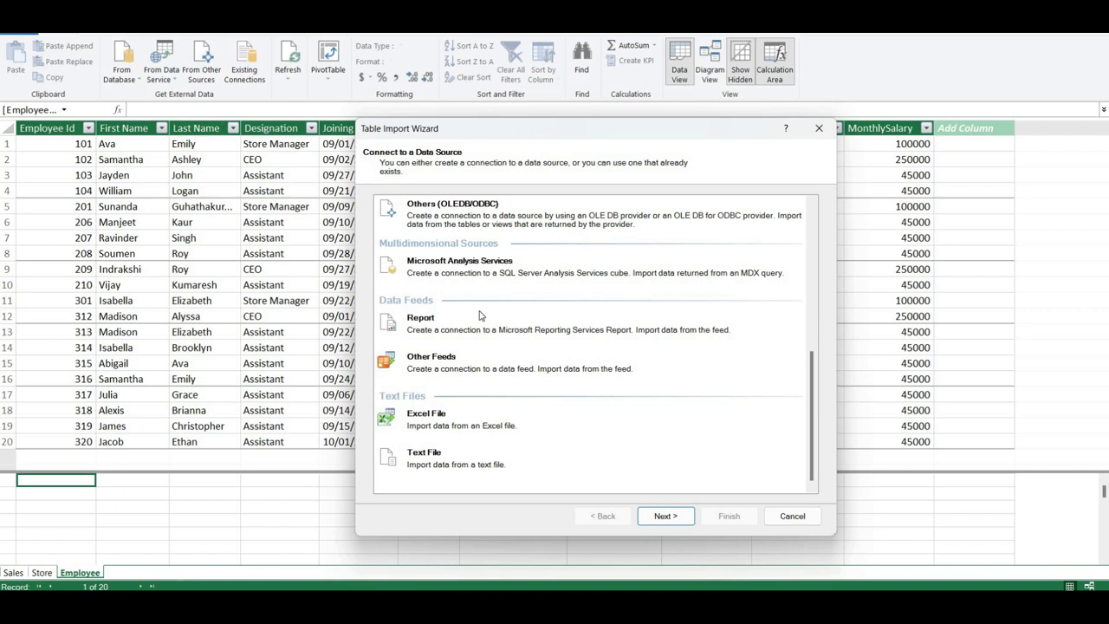
click(472, 425)
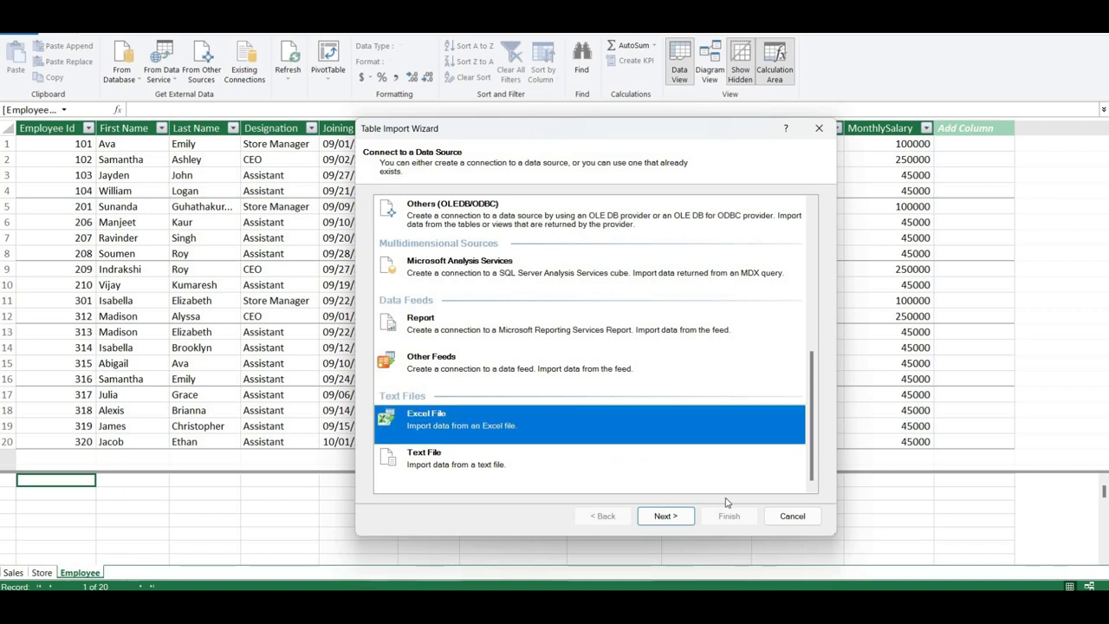
click(666, 515)
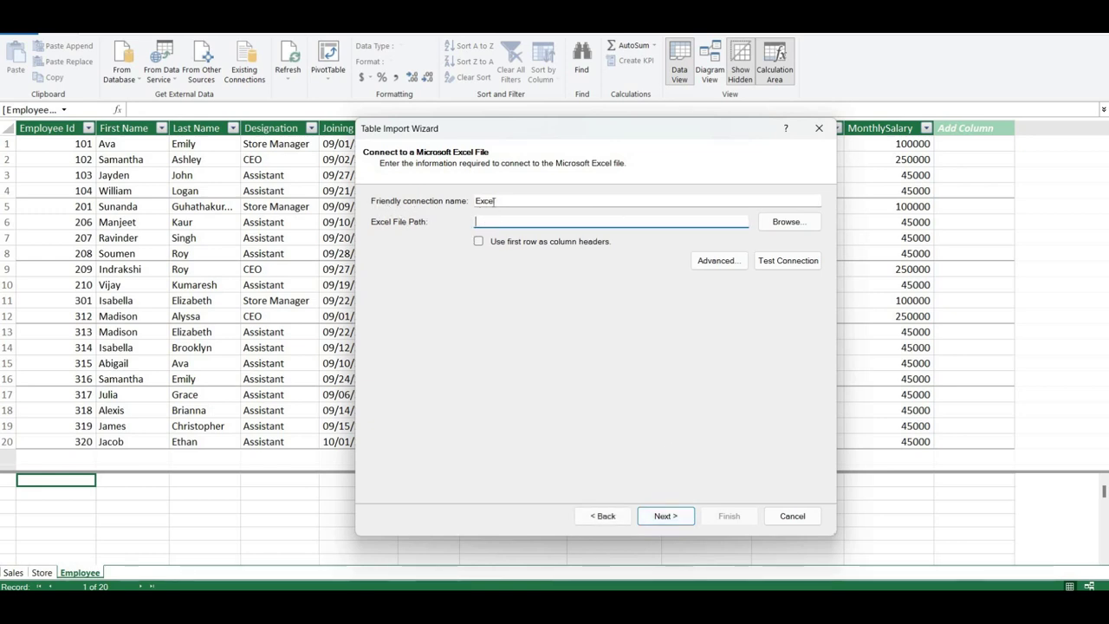
Choose Products Table.xlsx as the Excel file for the import connection and test the connection.
click(787, 223)
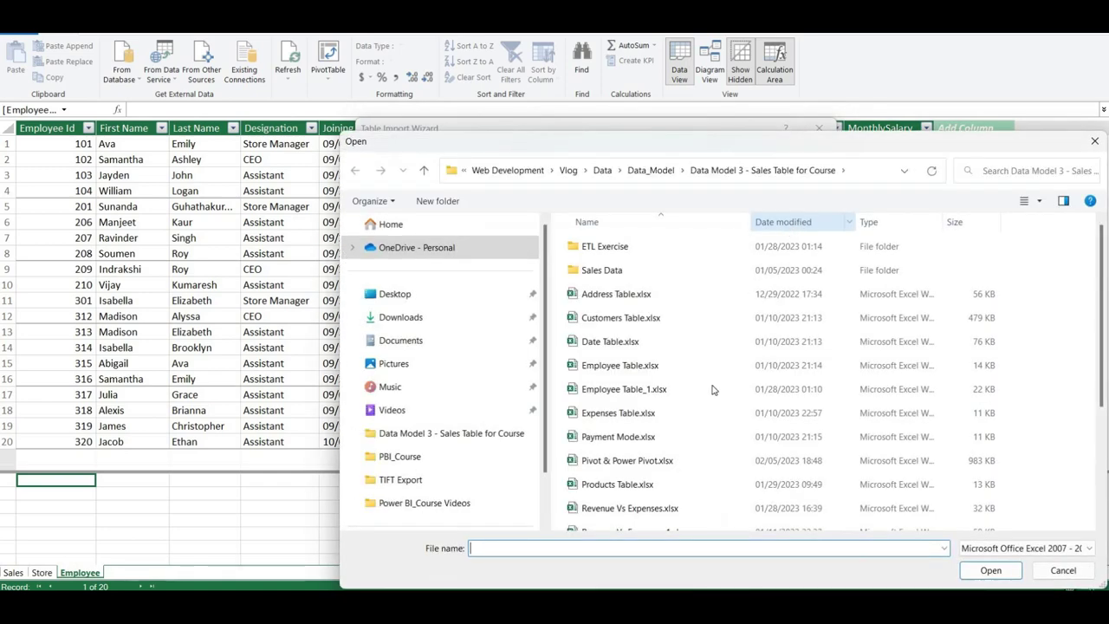
scroll(706, 392, down, 3)
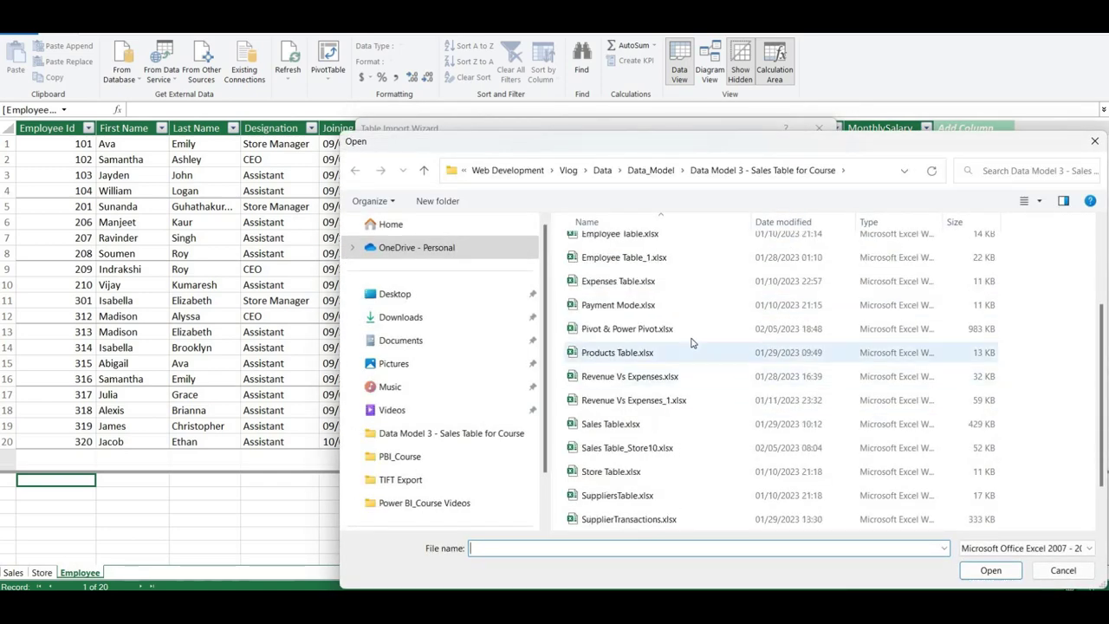
scroll(694, 343, up, 3)
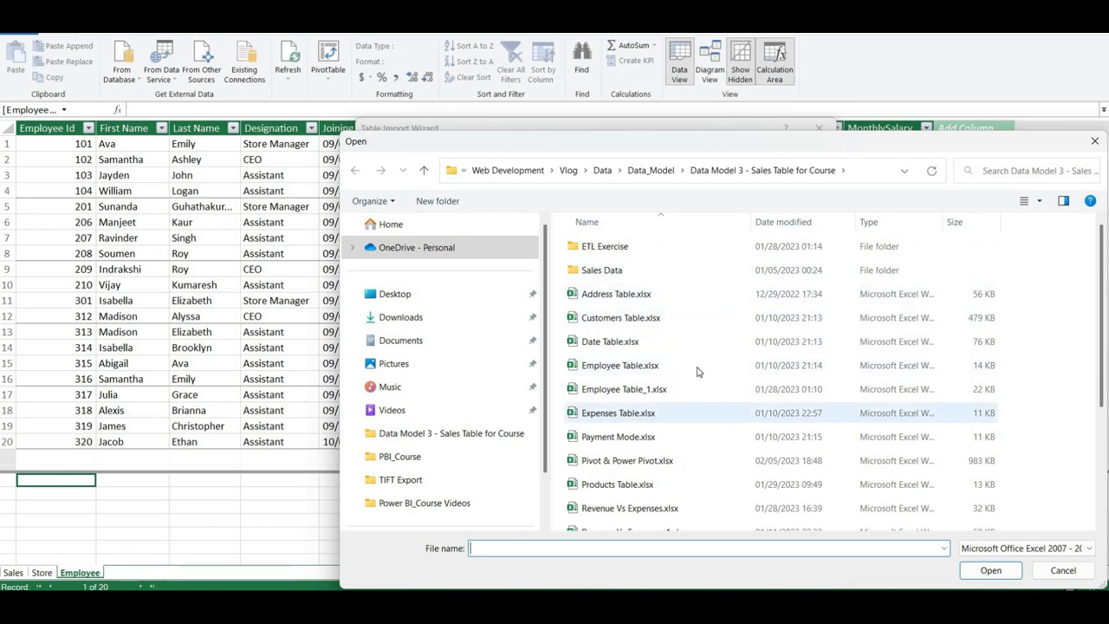
scroll(698, 371, down, 1)
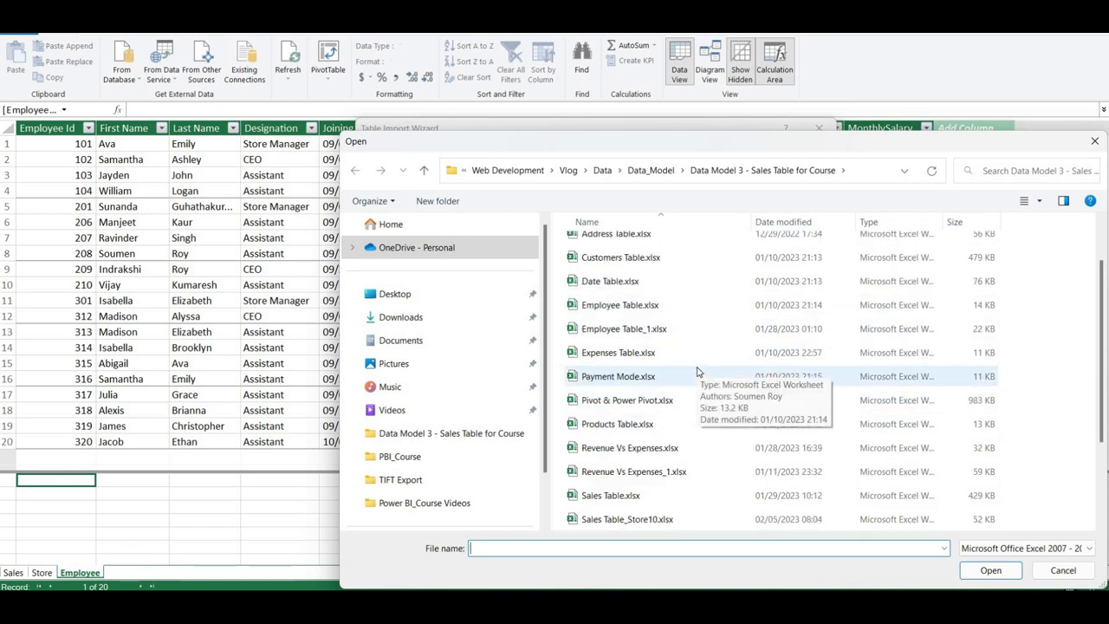
click(689, 425)
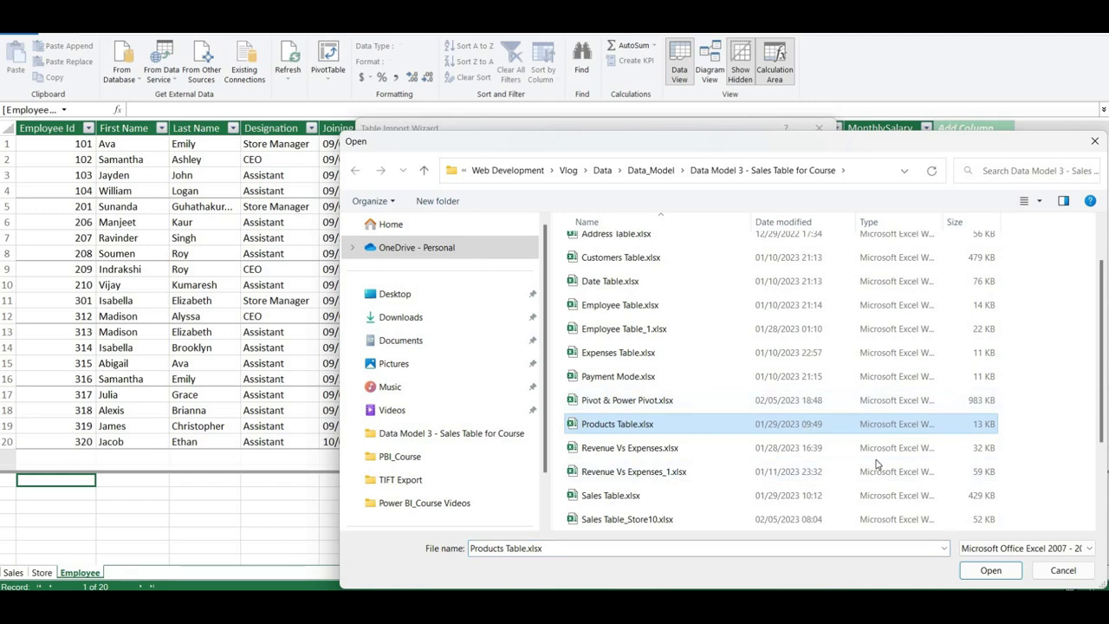
click(988, 570)
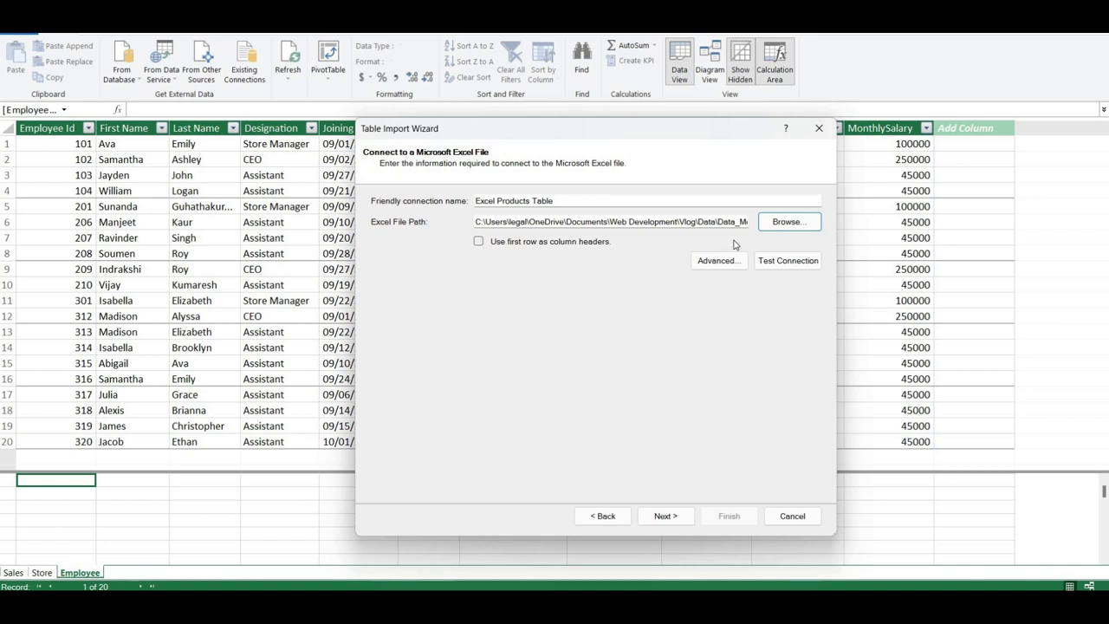
click(791, 271)
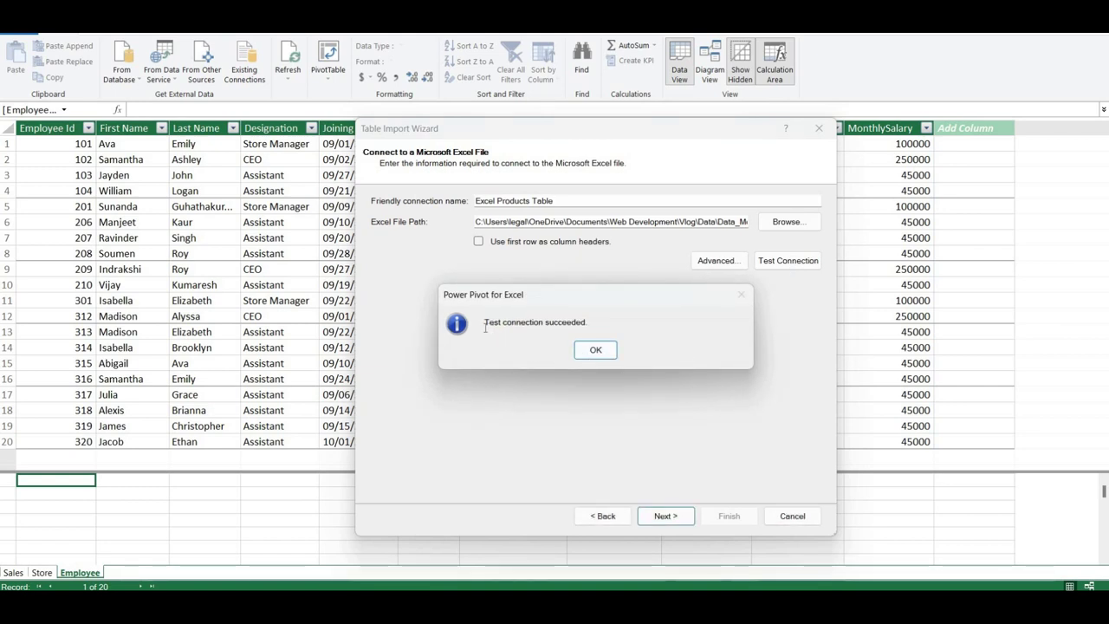
click(599, 349)
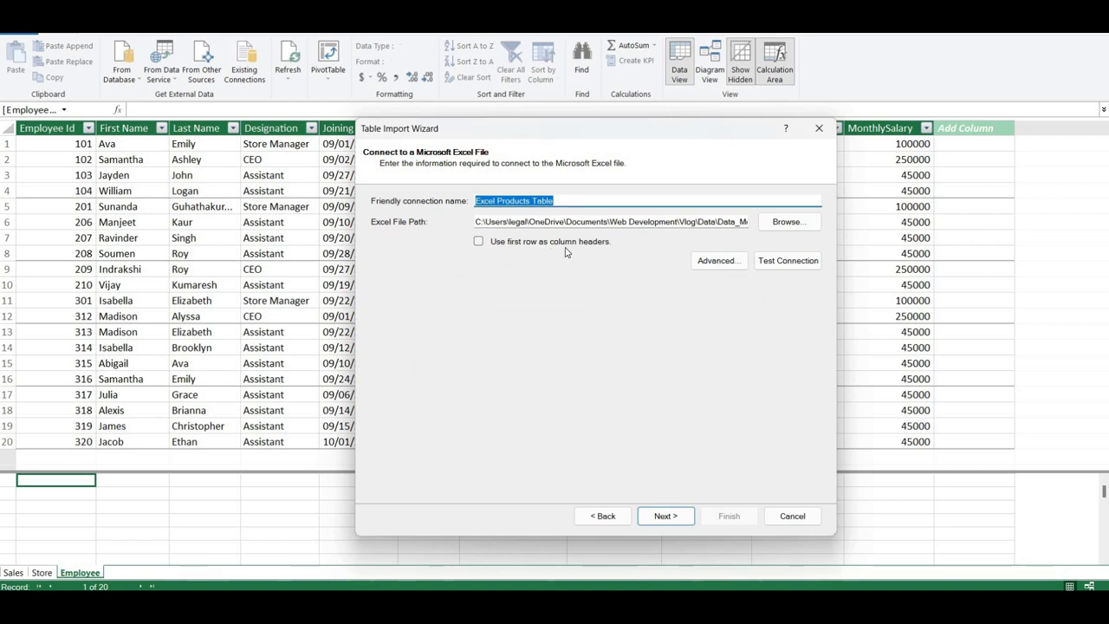
Use the first row as column headers, then select the Products$ source table for import and preview its data.
click(480, 241)
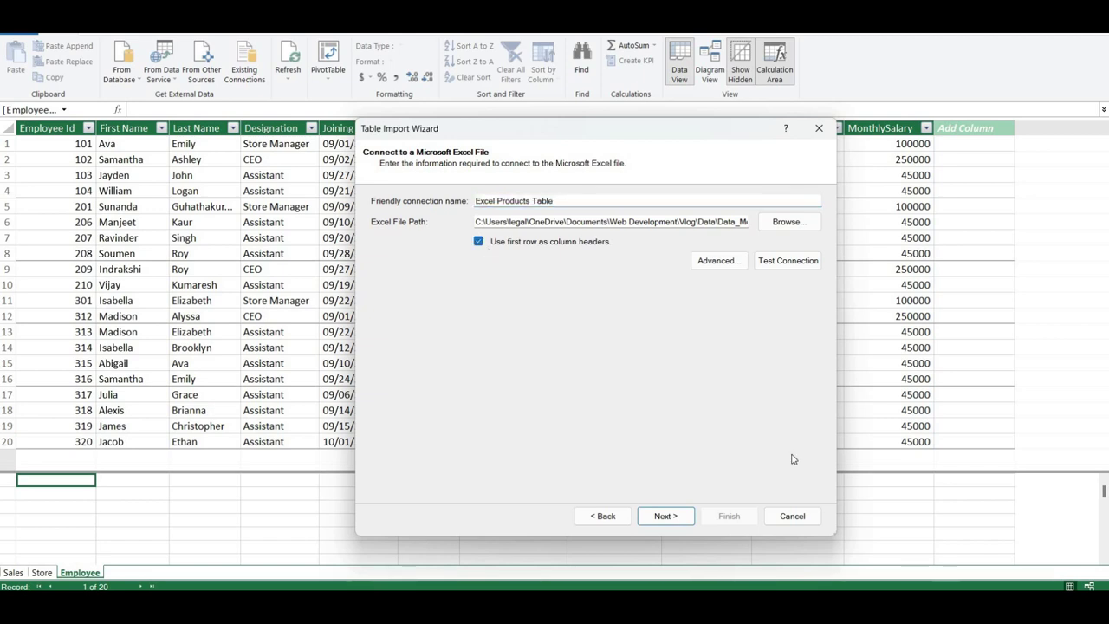
click(664, 516)
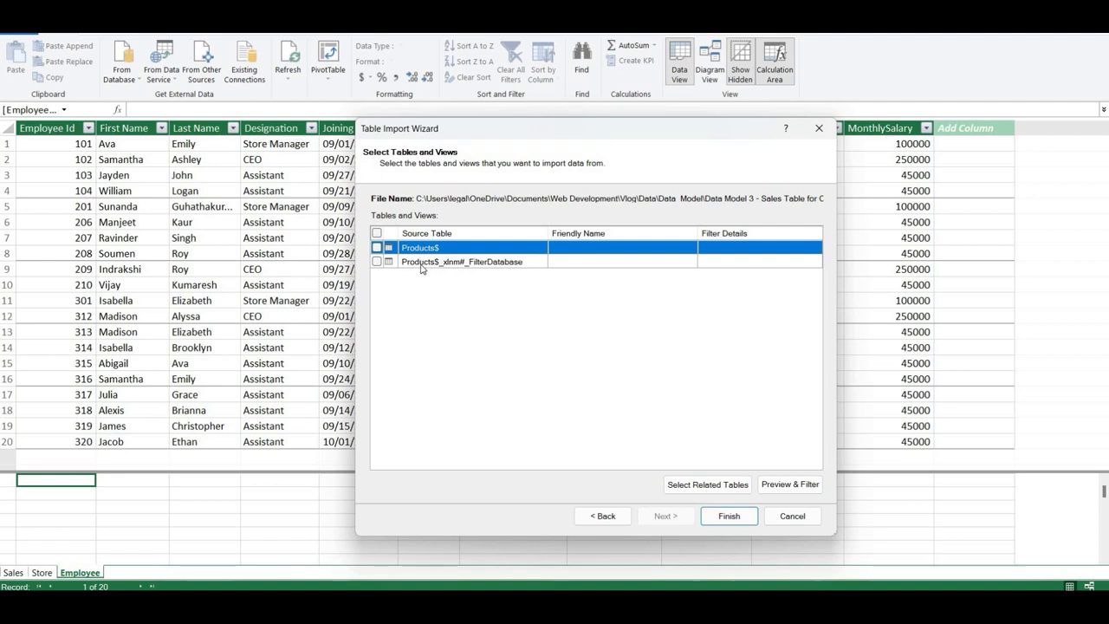
click(377, 249)
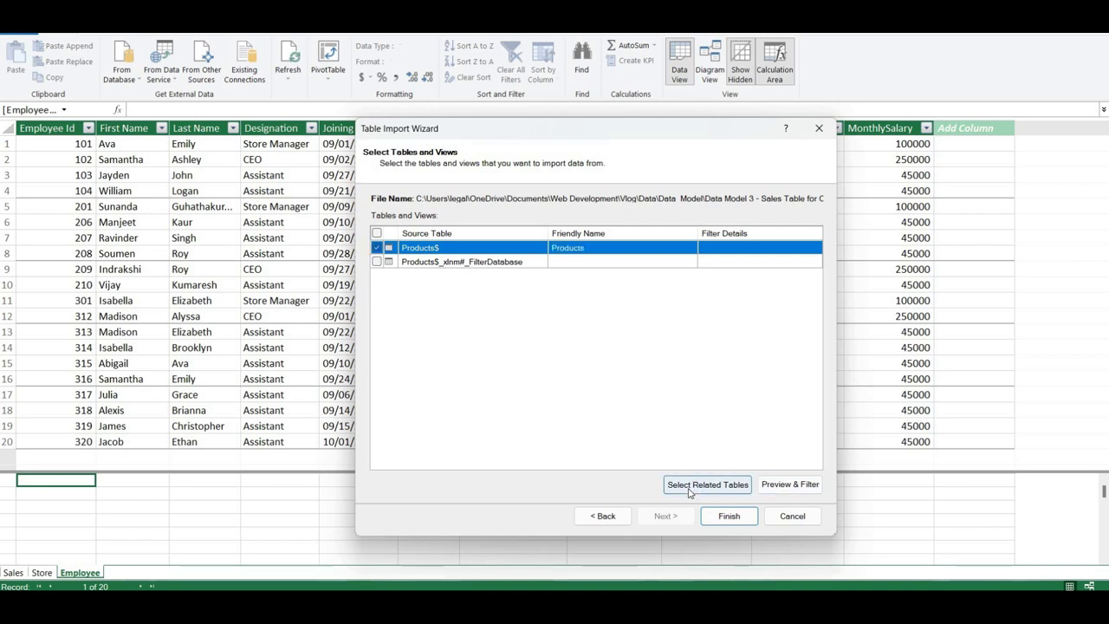
click(786, 486)
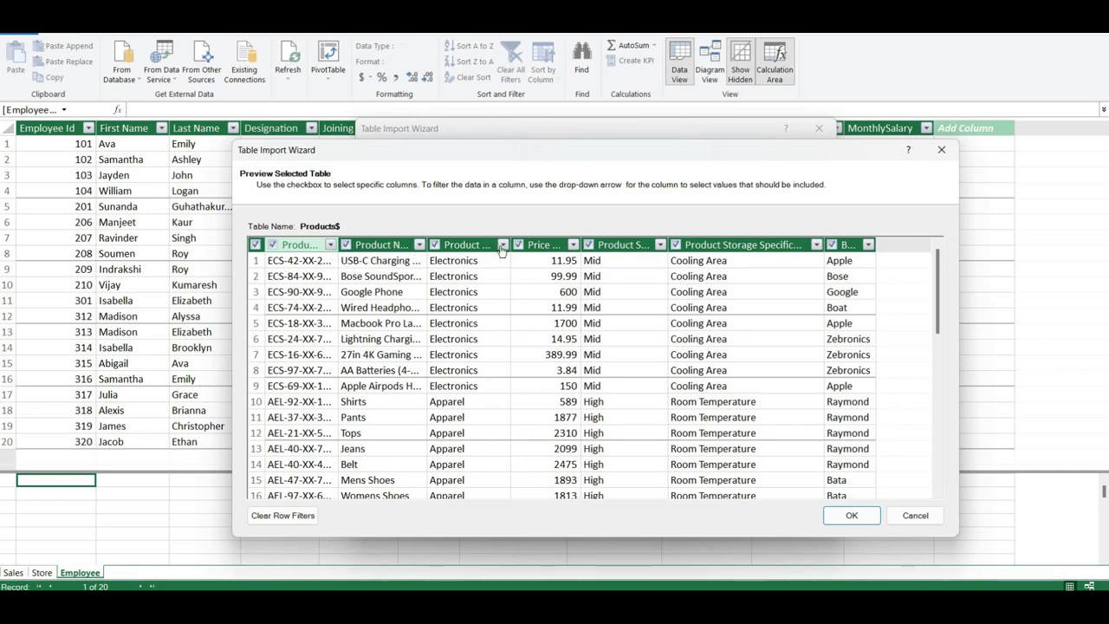
Filter the Product Type column of the Products$ preview to include only Electronics and Food.
click(503, 246)
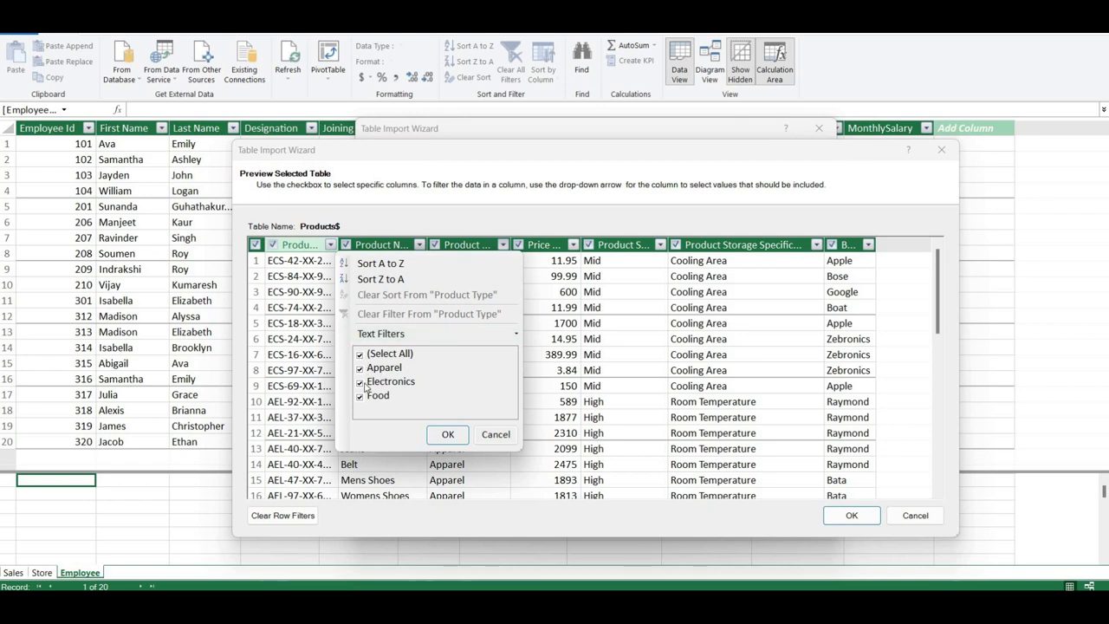
click(359, 354)
click(359, 383)
click(359, 383)
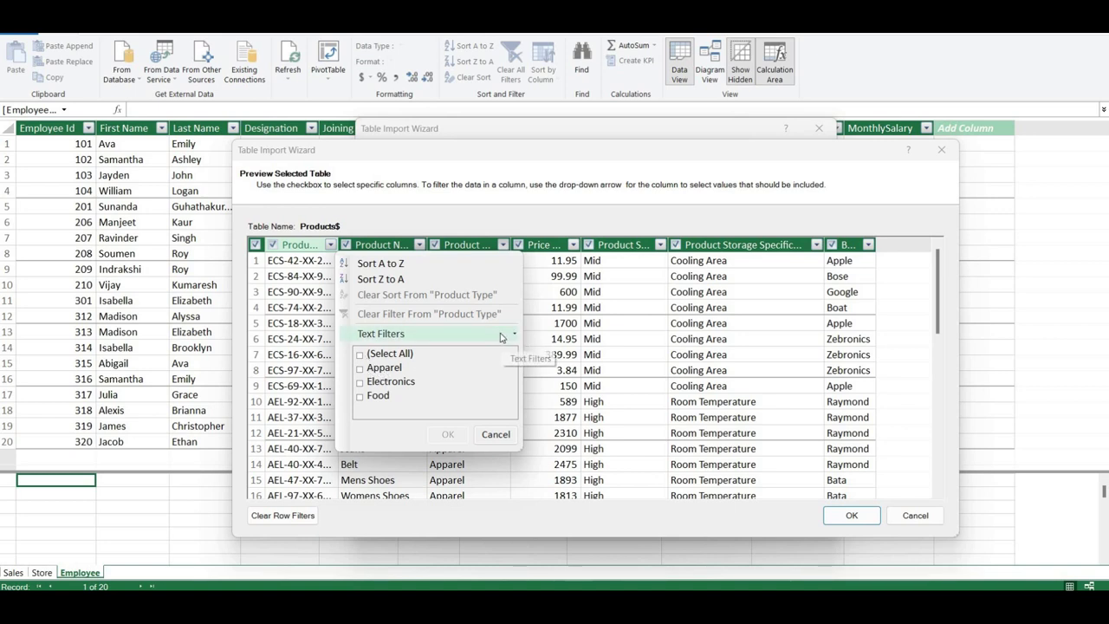
click(386, 382)
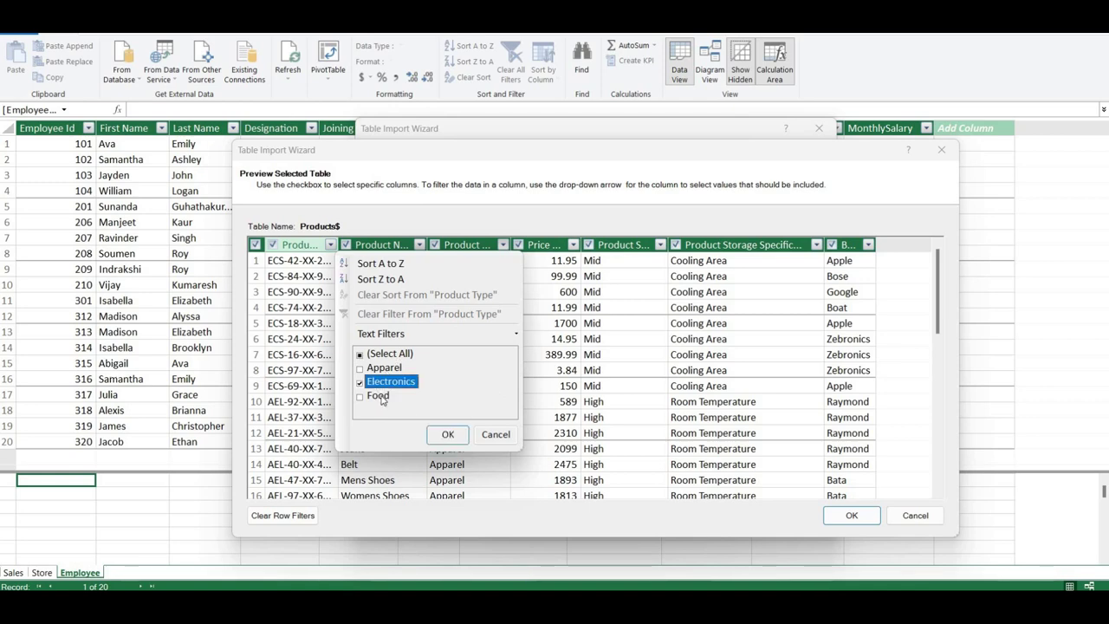
click(379, 395)
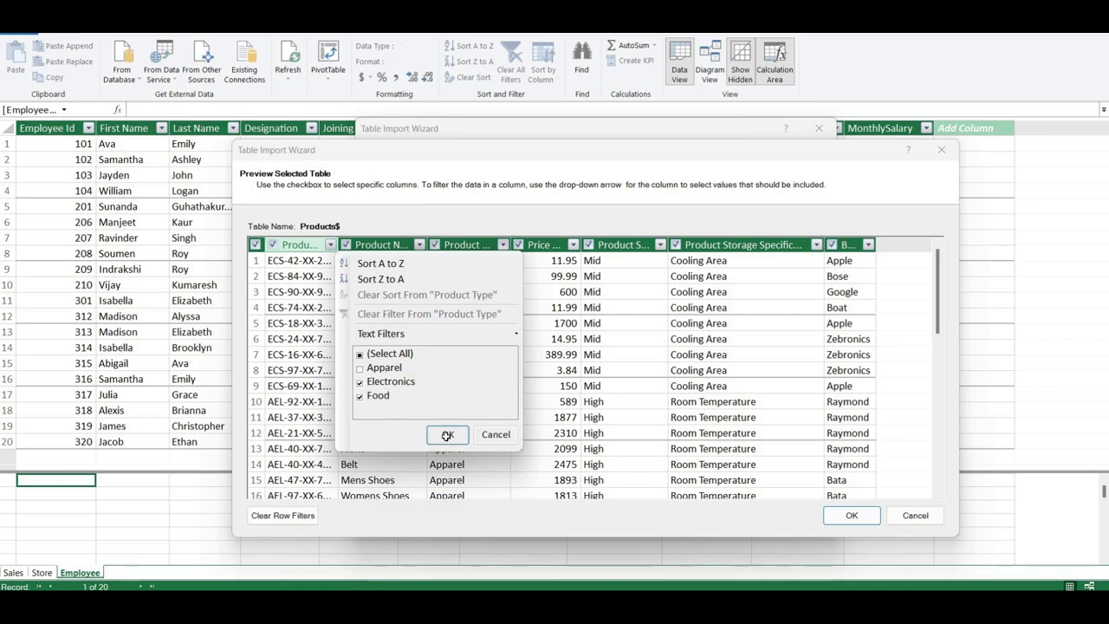
click(448, 435)
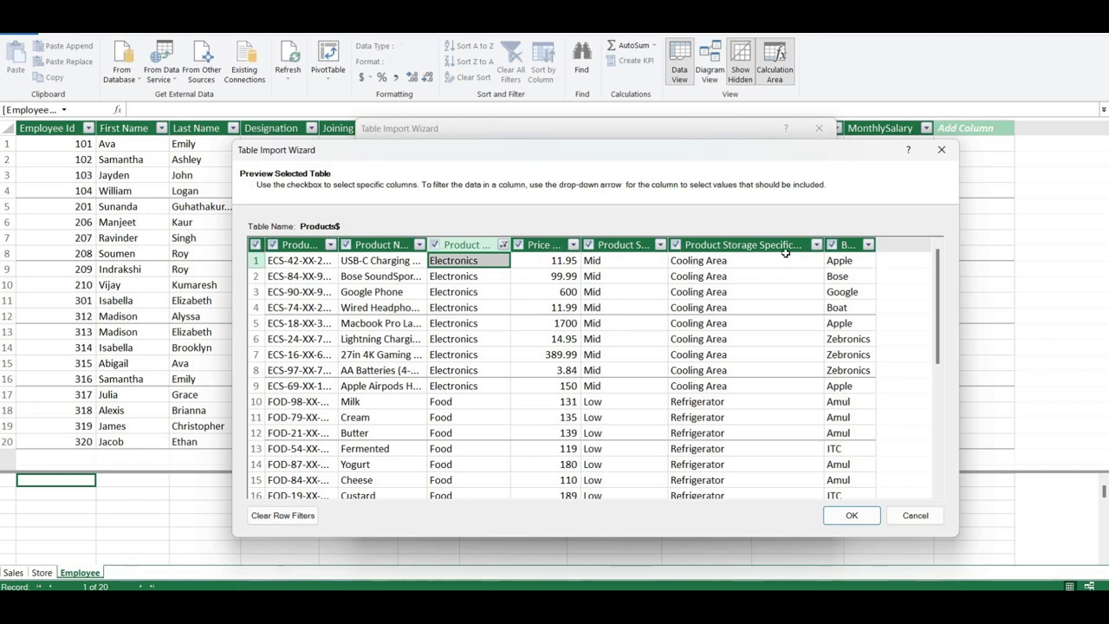
Exclude the Price Each, Product Stock, Product Storage Specification and Brand columns from the import, and review the Product Type filter without changing it.
click(517, 246)
click(588, 245)
click(677, 246)
click(504, 245)
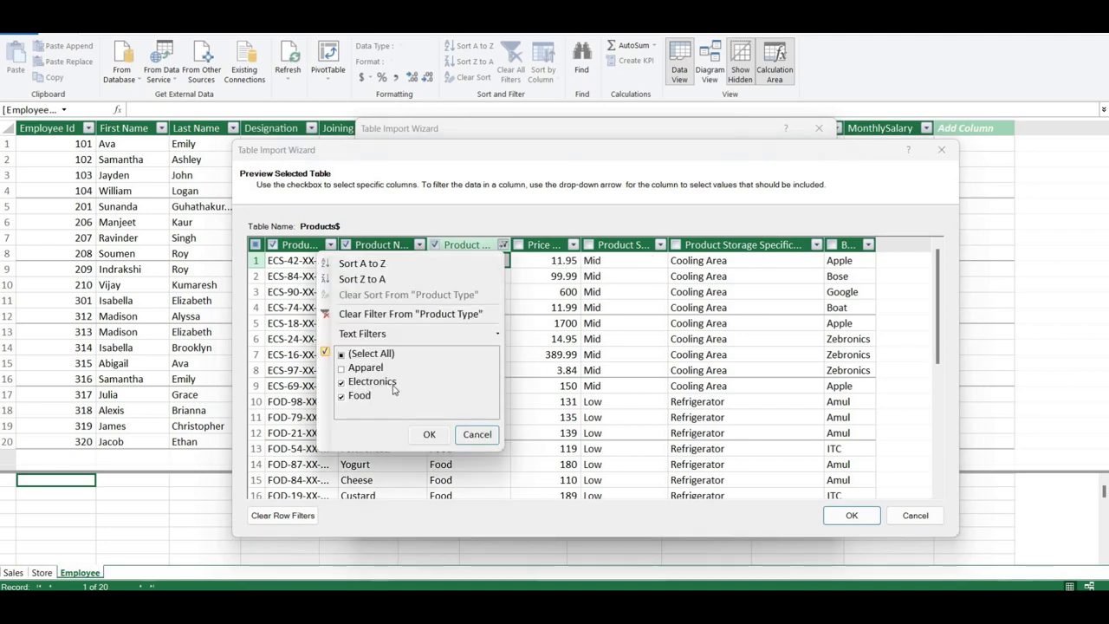
click(473, 435)
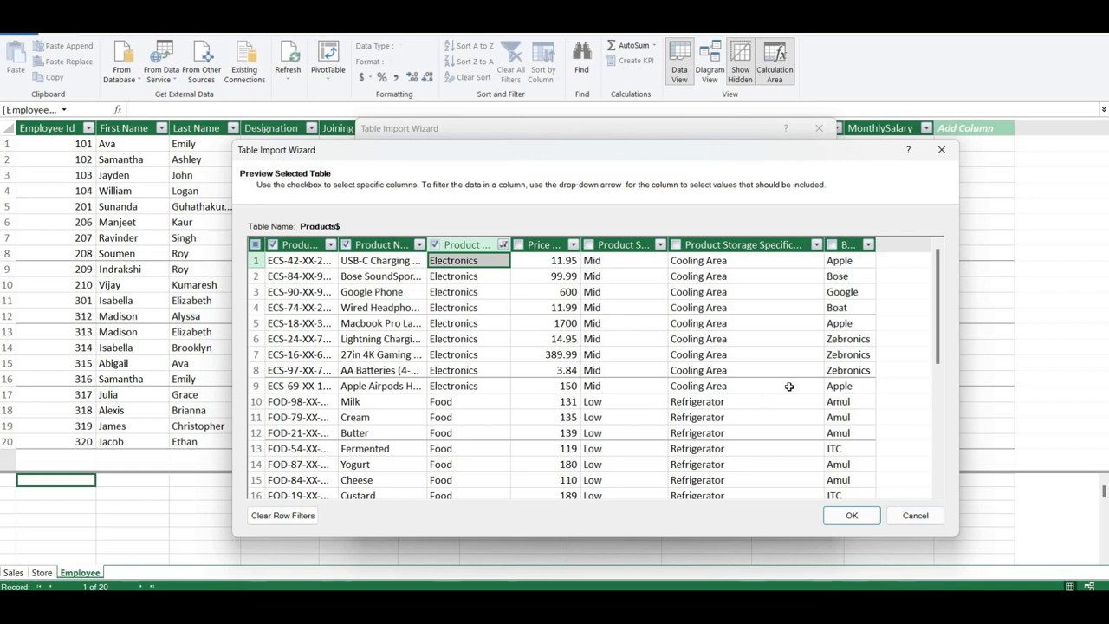
Include all the excluded columns again and reset the Product Type filter to cover Apparel, Electronics and Food.
click(588, 246)
click(517, 245)
click(677, 245)
click(504, 244)
click(343, 373)
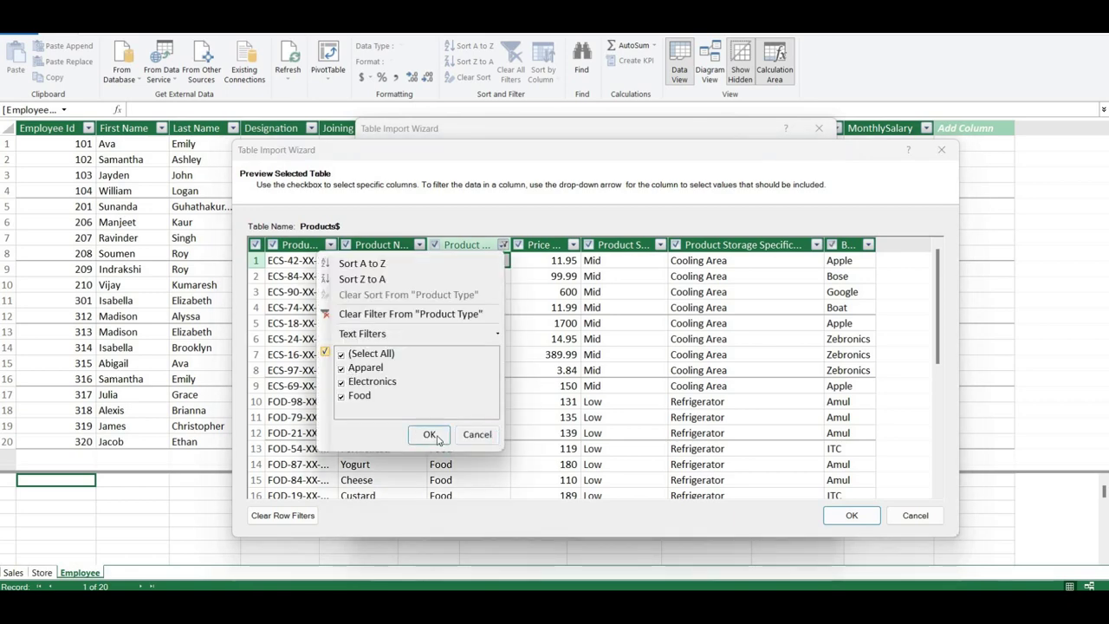
click(429, 434)
scroll(553, 424, down, 3)
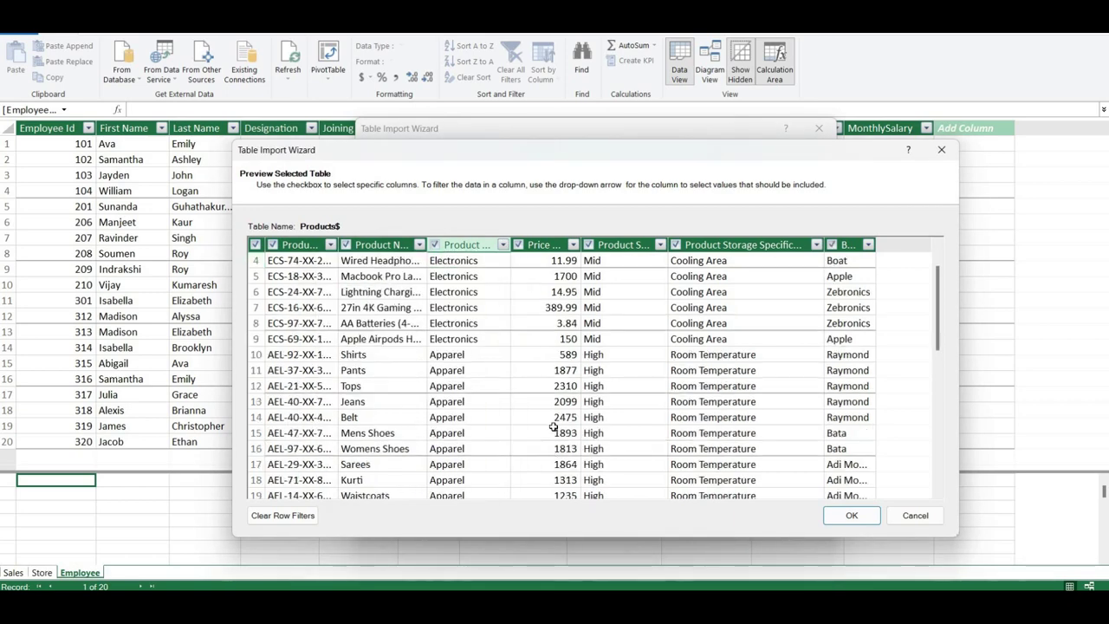
scroll(553, 424, up, 3)
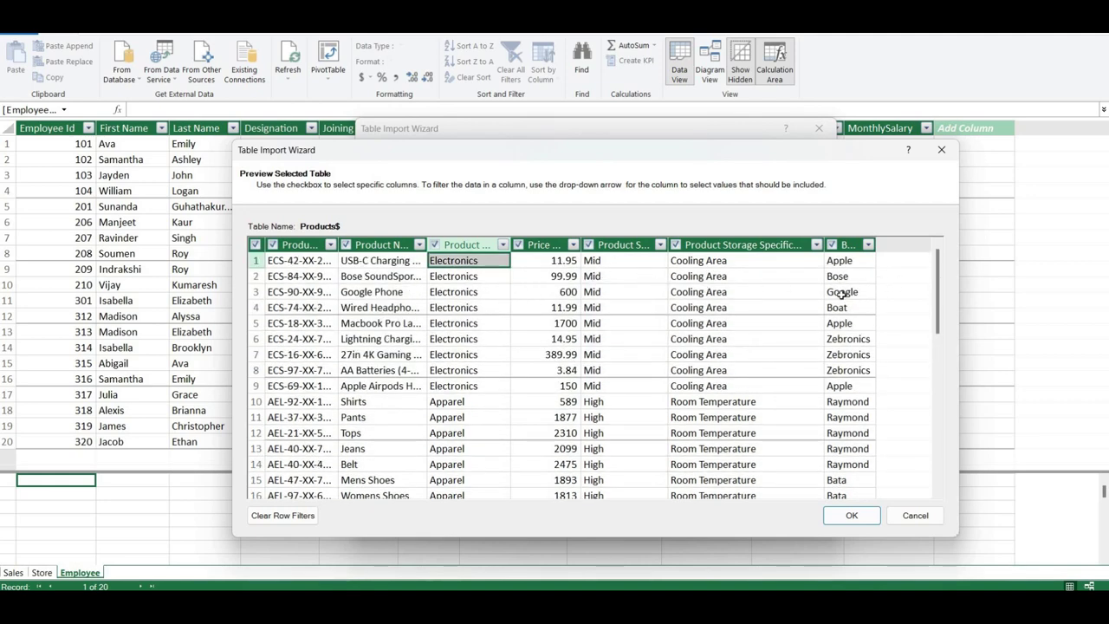
Accept the preview, import Products into the data model, and review its rows in Data View.
click(836, 517)
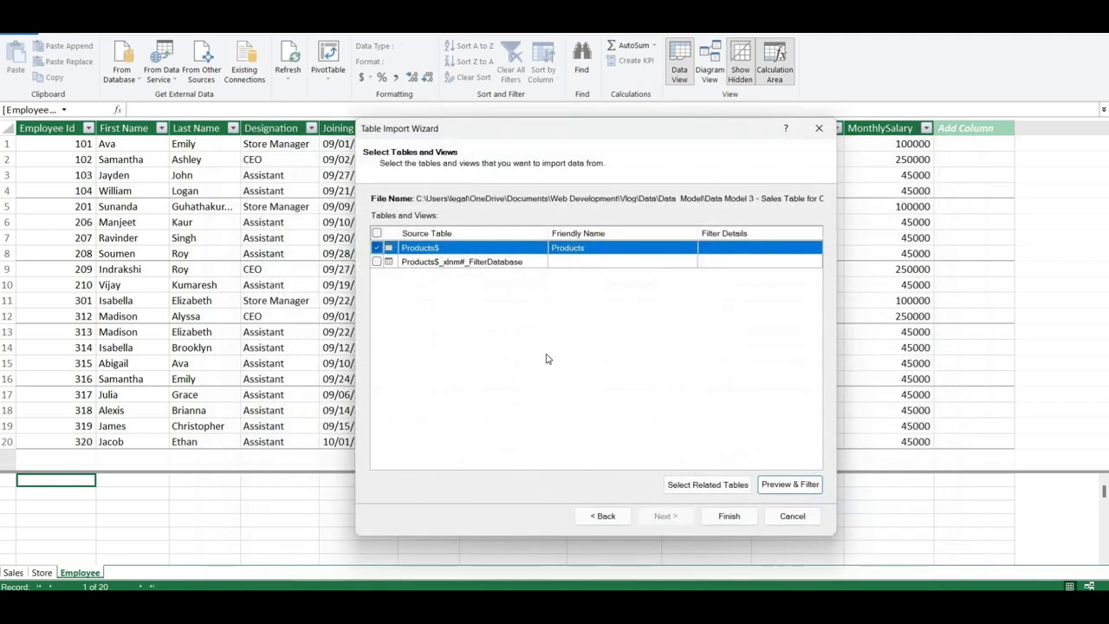
click(723, 517)
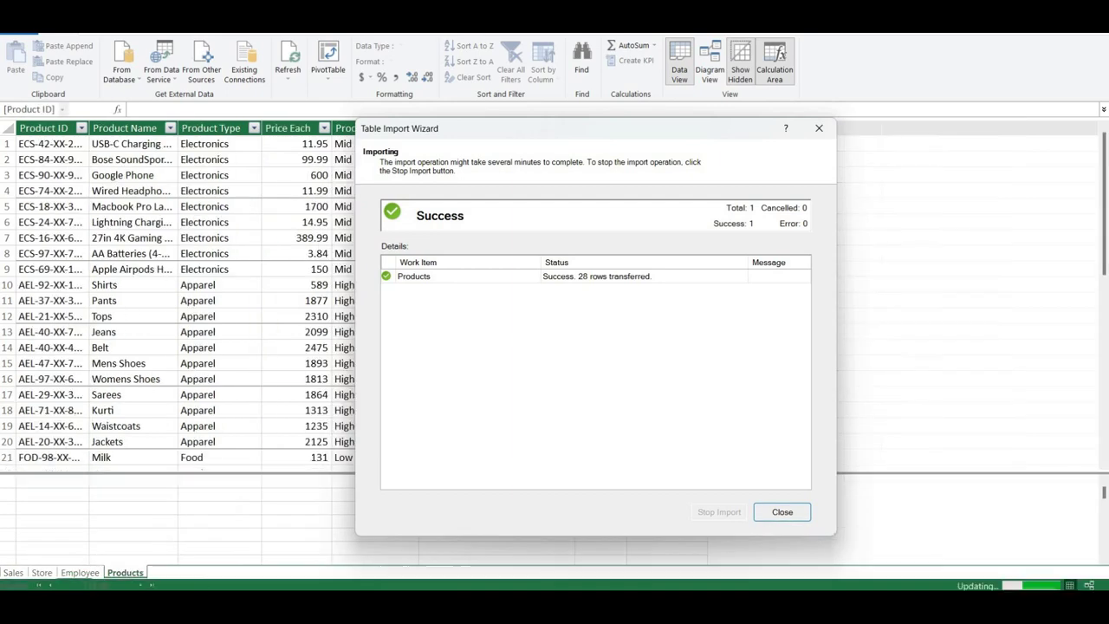
key(Return)
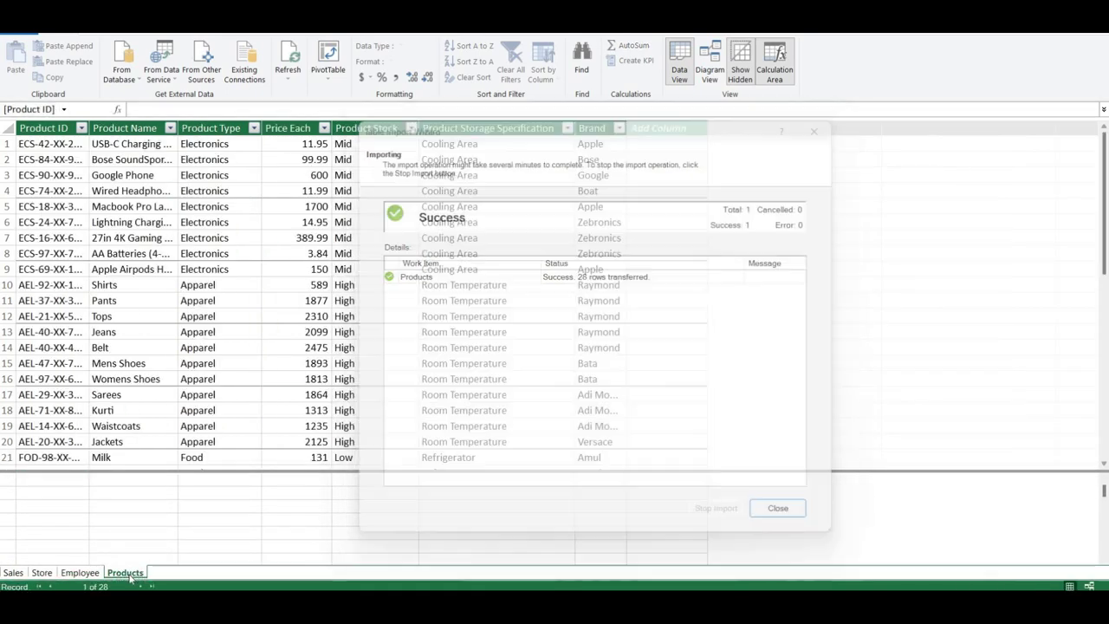
scroll(138, 398, down, 6)
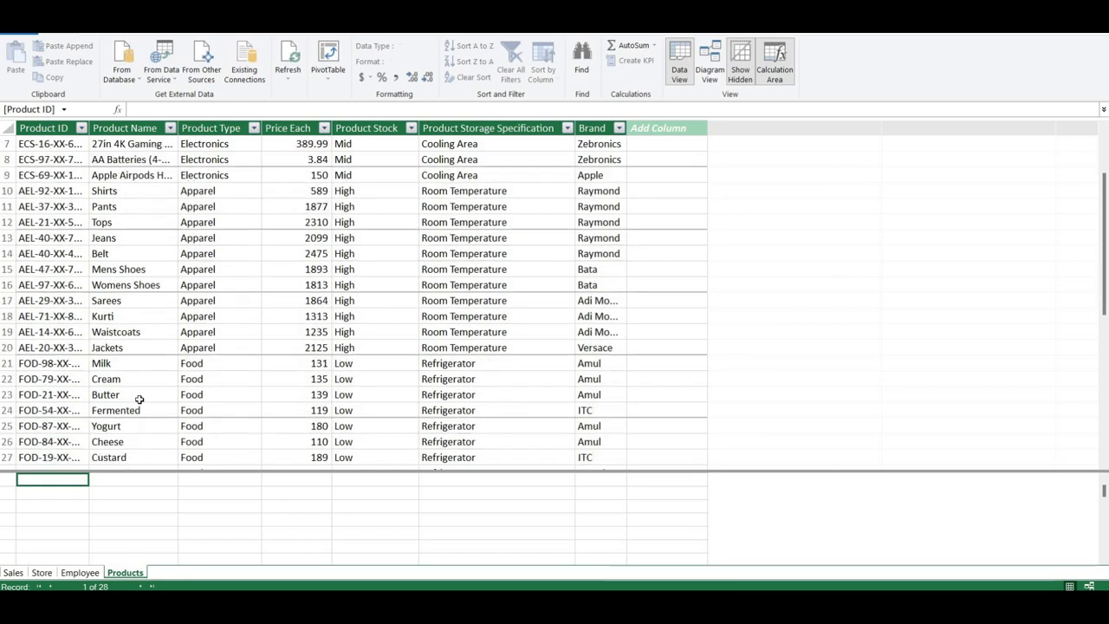
scroll(139, 400, up, 6)
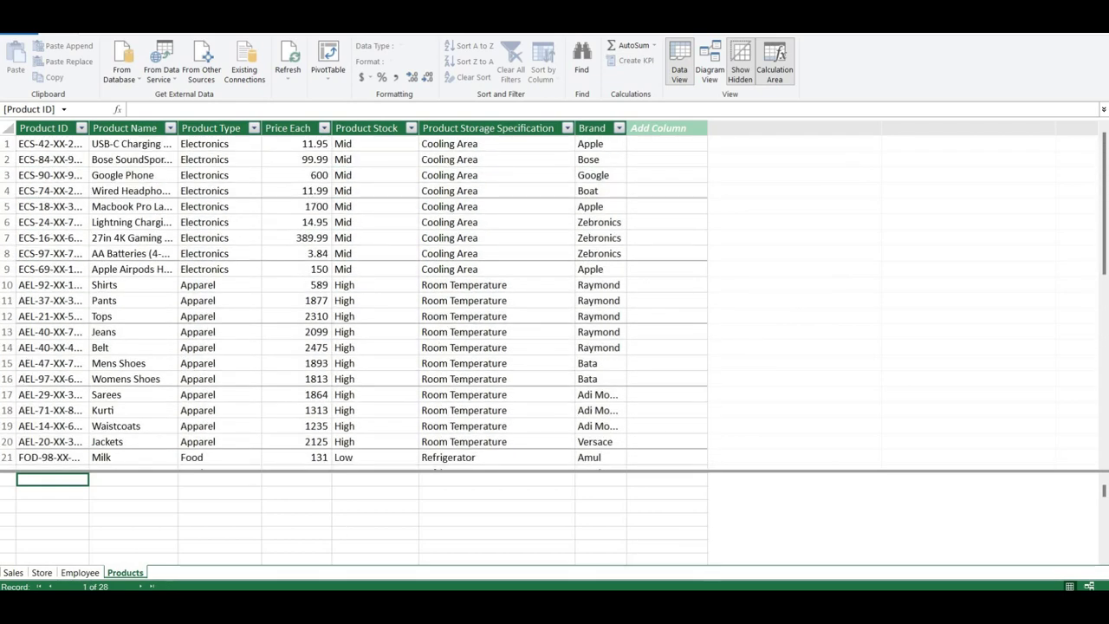
In the Excel workbook's PowerPivot sheet, replace Designation in the PivotTable columns with Product Type from the imported Products table.
click(533, 534)
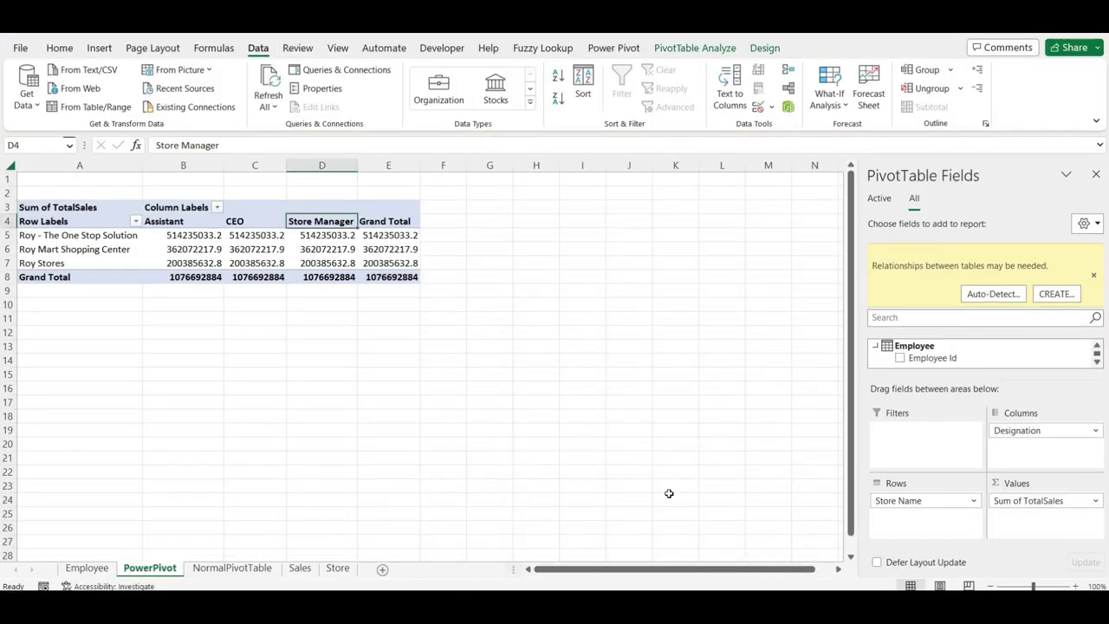
click(882, 200)
click(916, 201)
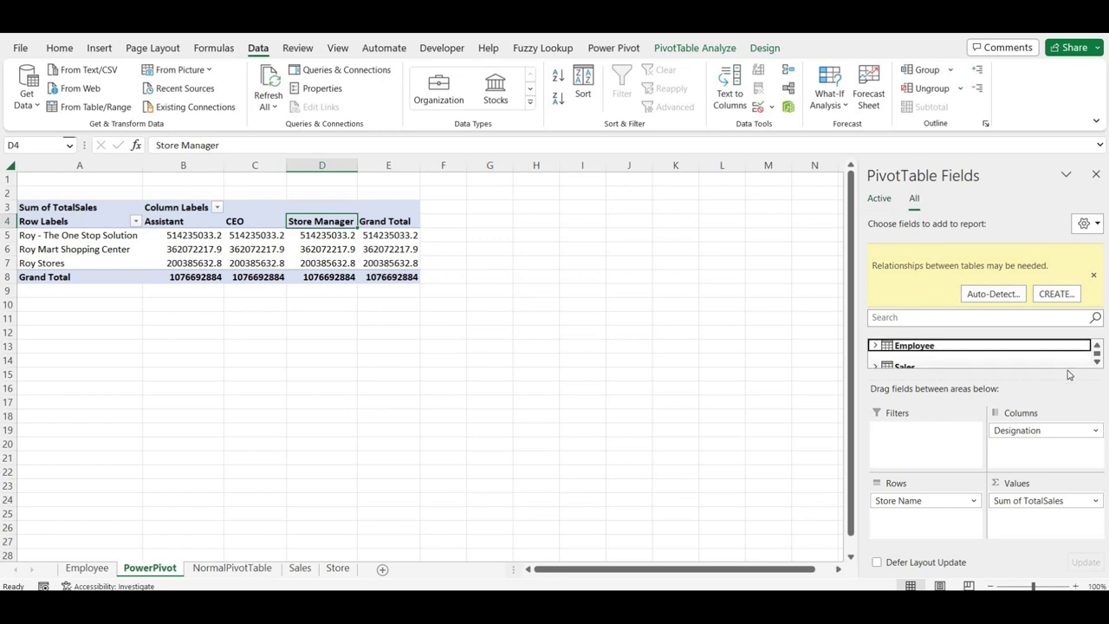
click(1097, 364)
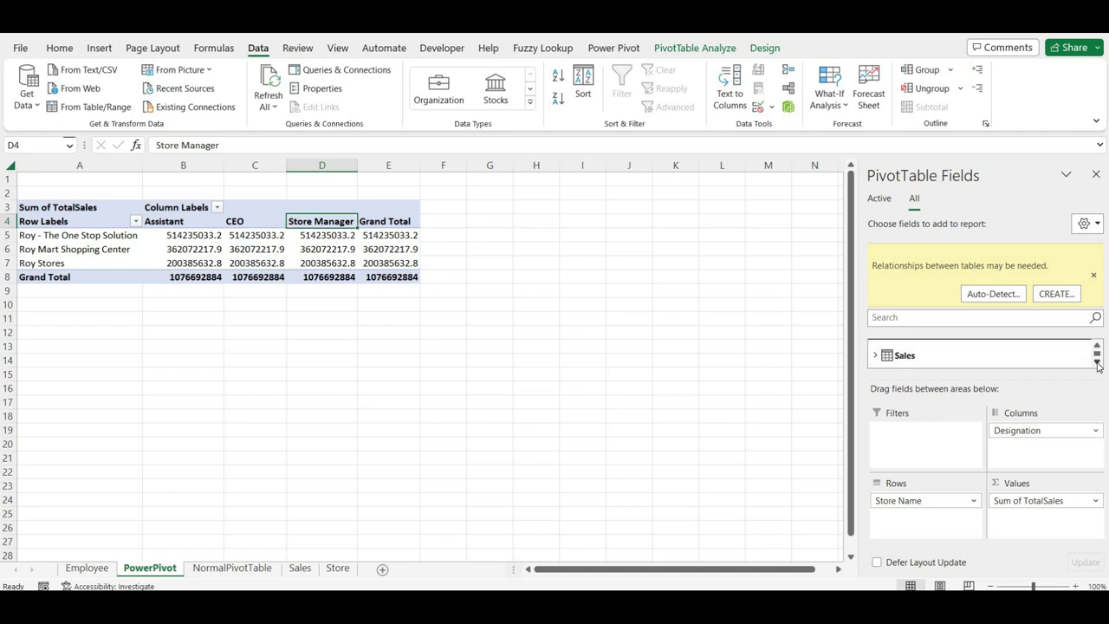
click(1097, 364)
click(1097, 364)
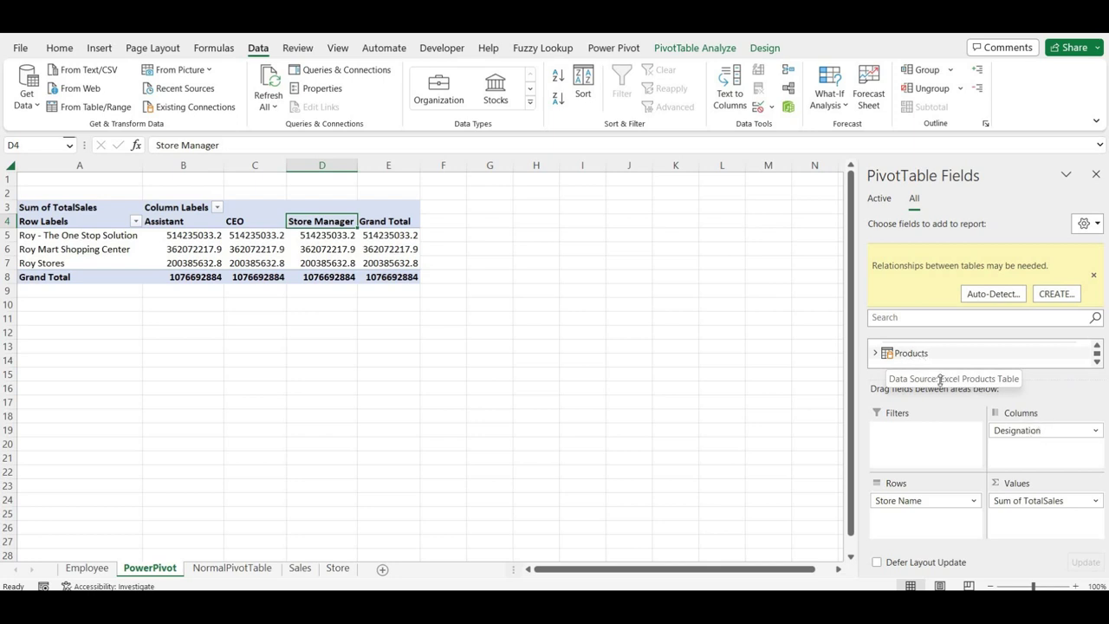
click(1037, 436)
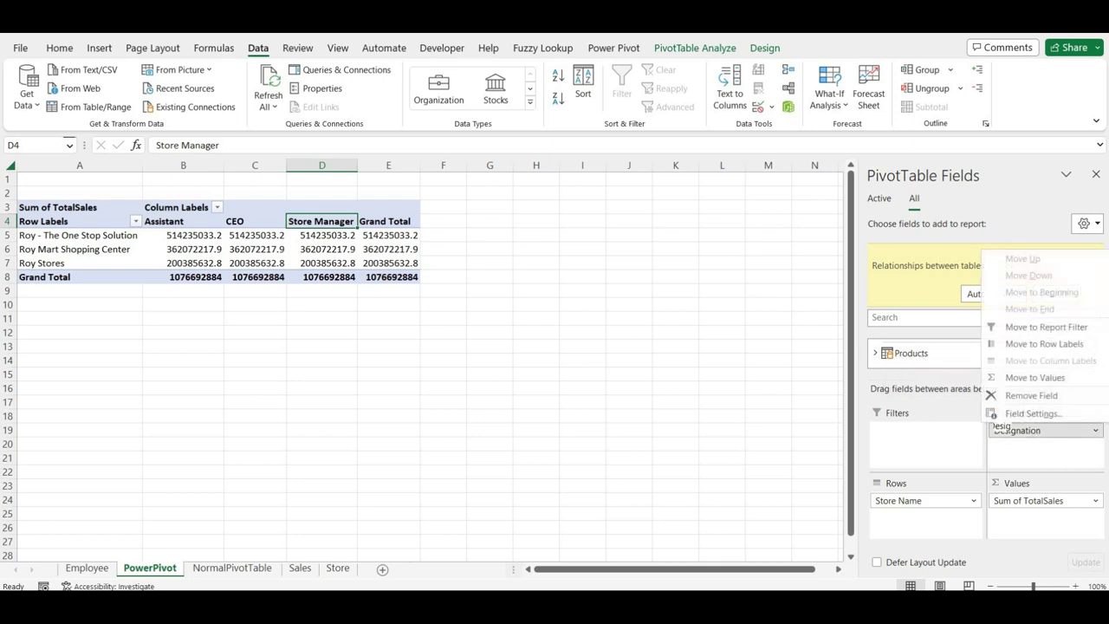
click(820, 421)
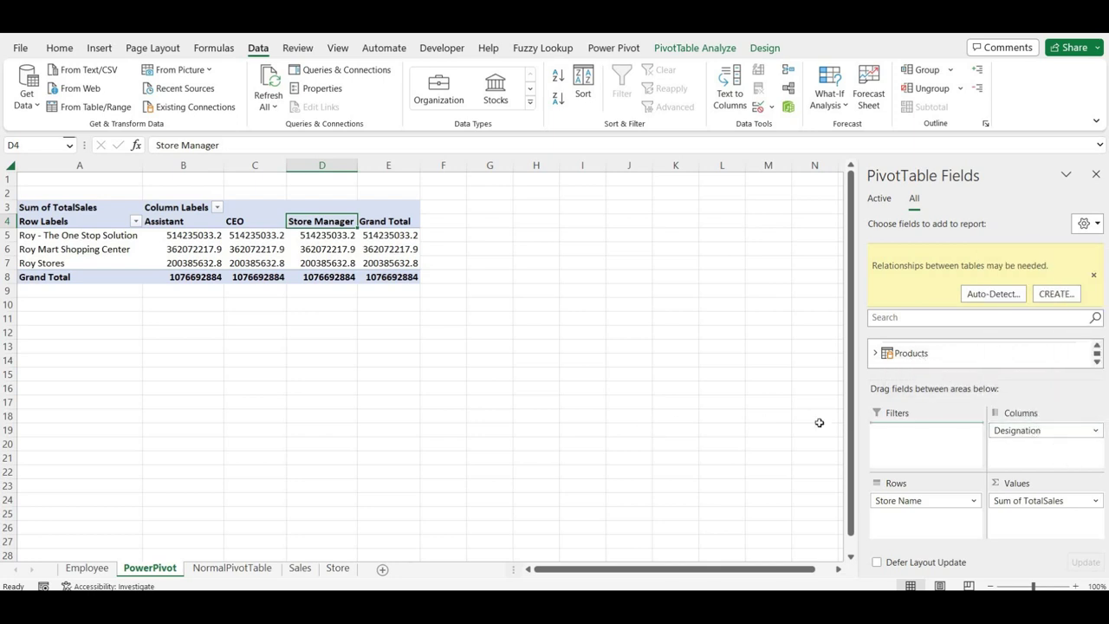
click(874, 344)
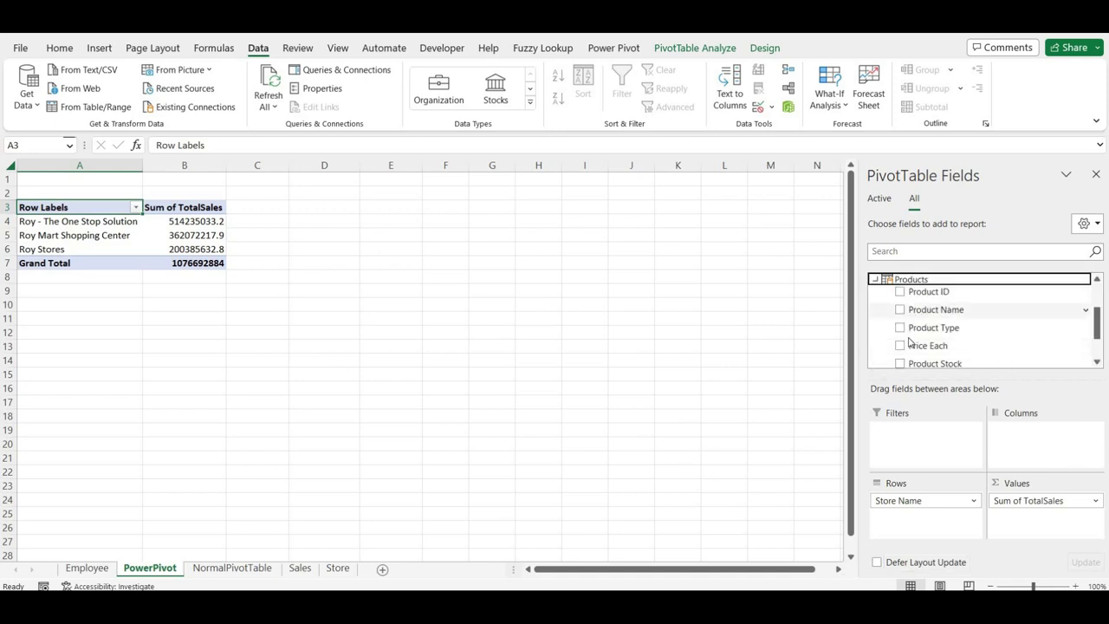
drag(914, 336, 1042, 451)
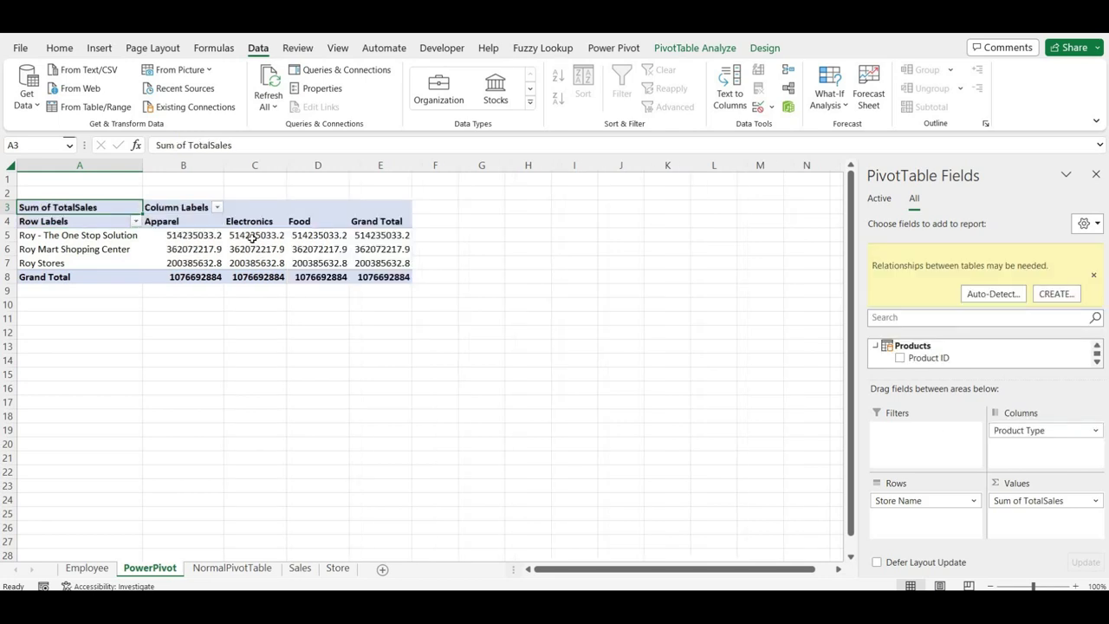
Compare the Apparel, Electronics and Food sales values for each store in the PivotTable.
click(163, 221)
click(260, 227)
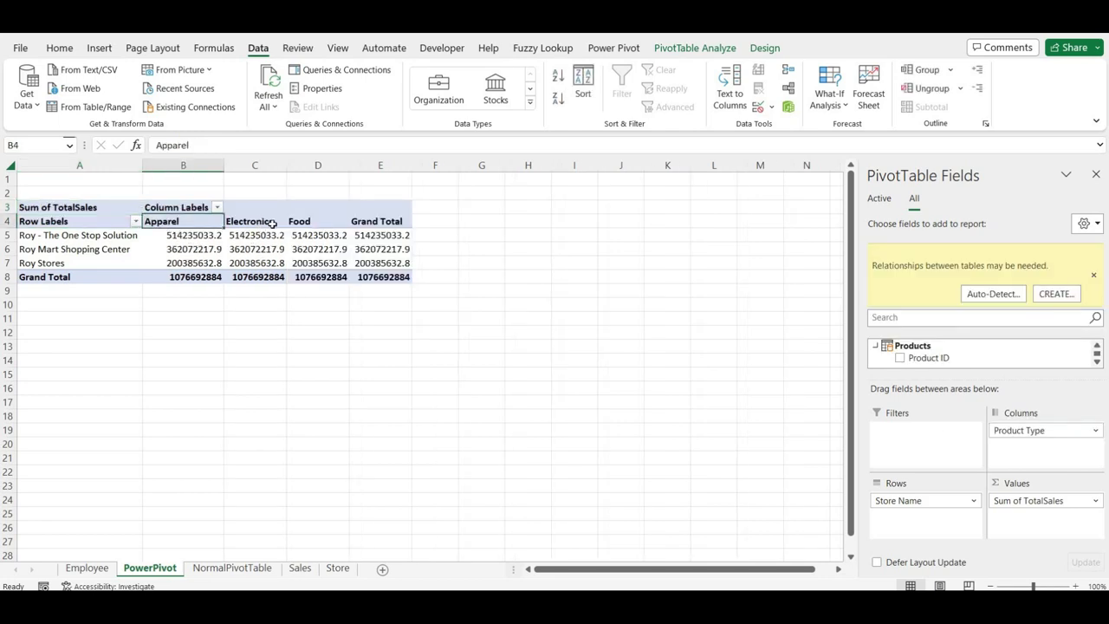
click(324, 227)
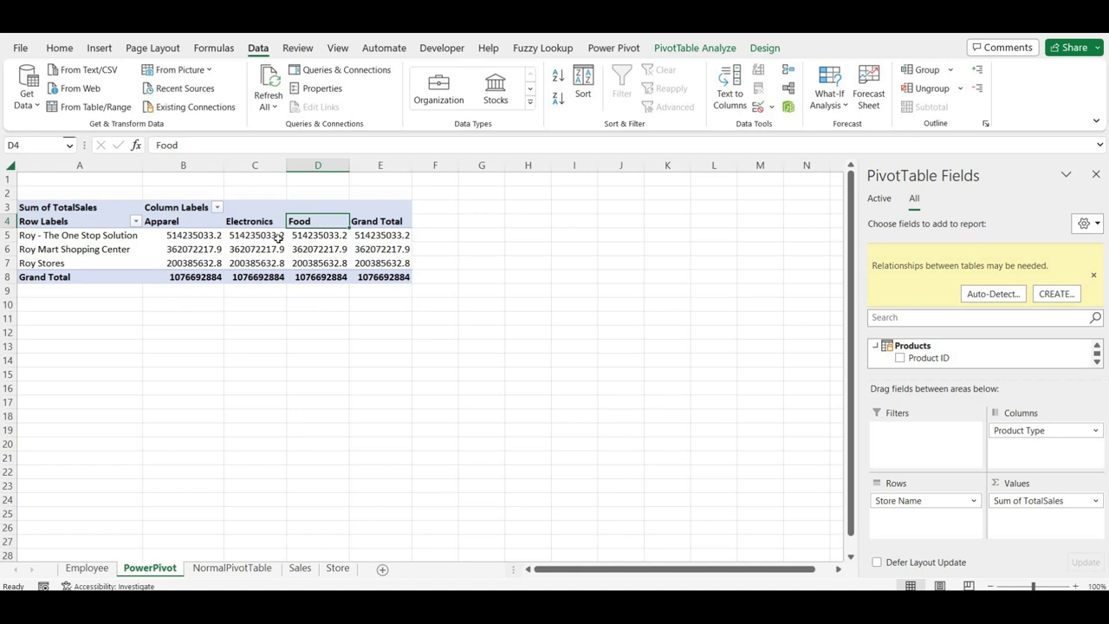
mouse_move(362, 241)
mouse_move(230, 238)
mouse_move(323, 237)
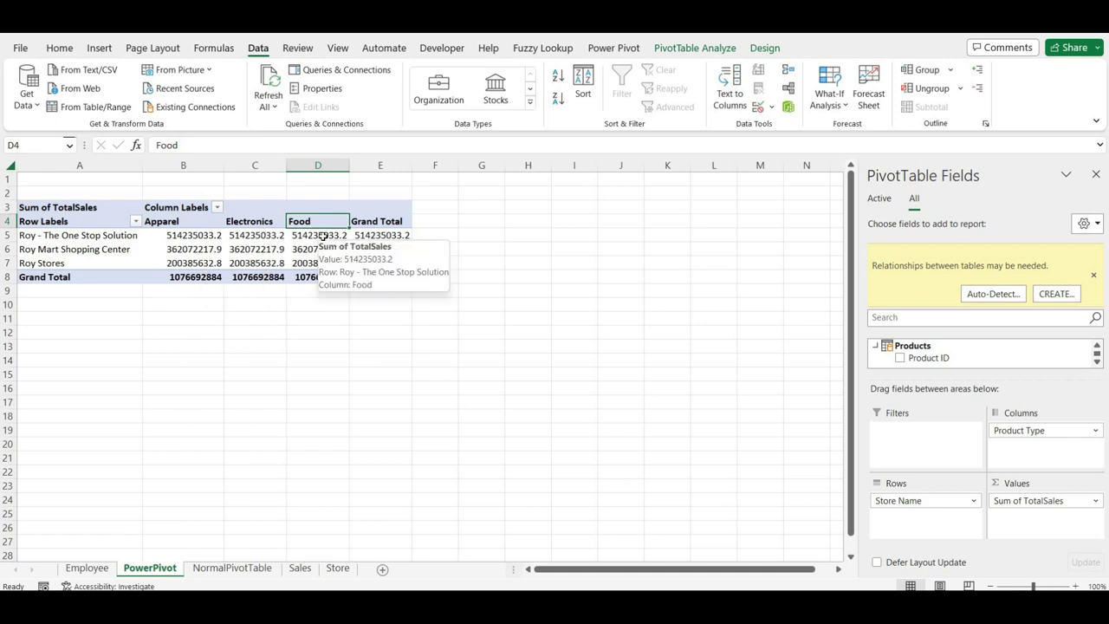
Switch to Power Pivot's Diagram View, enlarge the Products table to show all its fields, and move it above the Employee table's level.
mouse_move(624, 607)
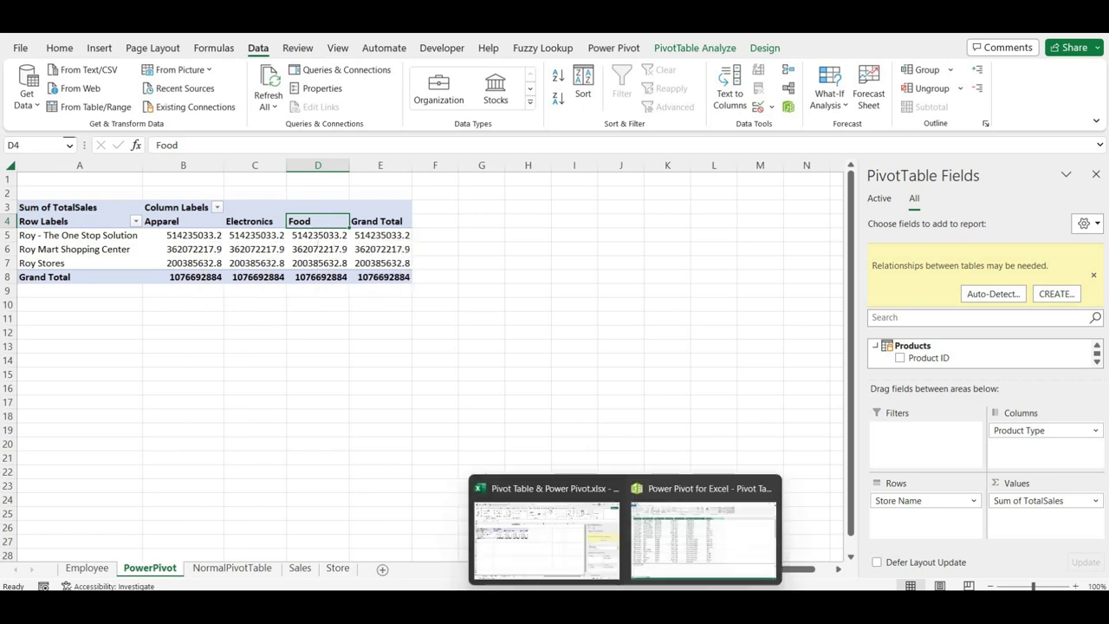
click(698, 524)
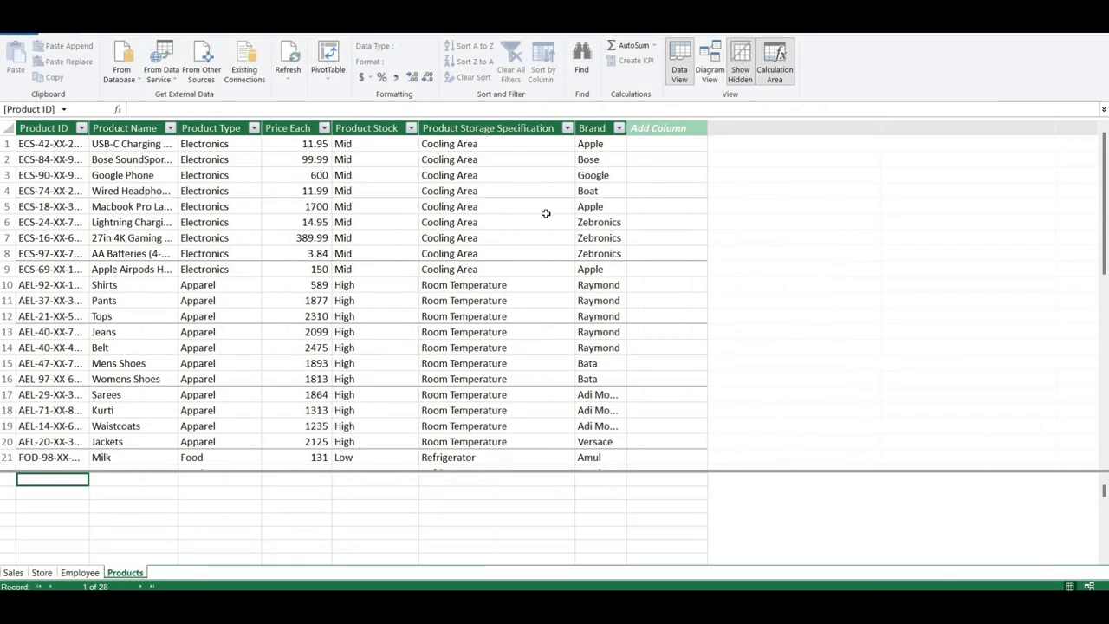
click(710, 69)
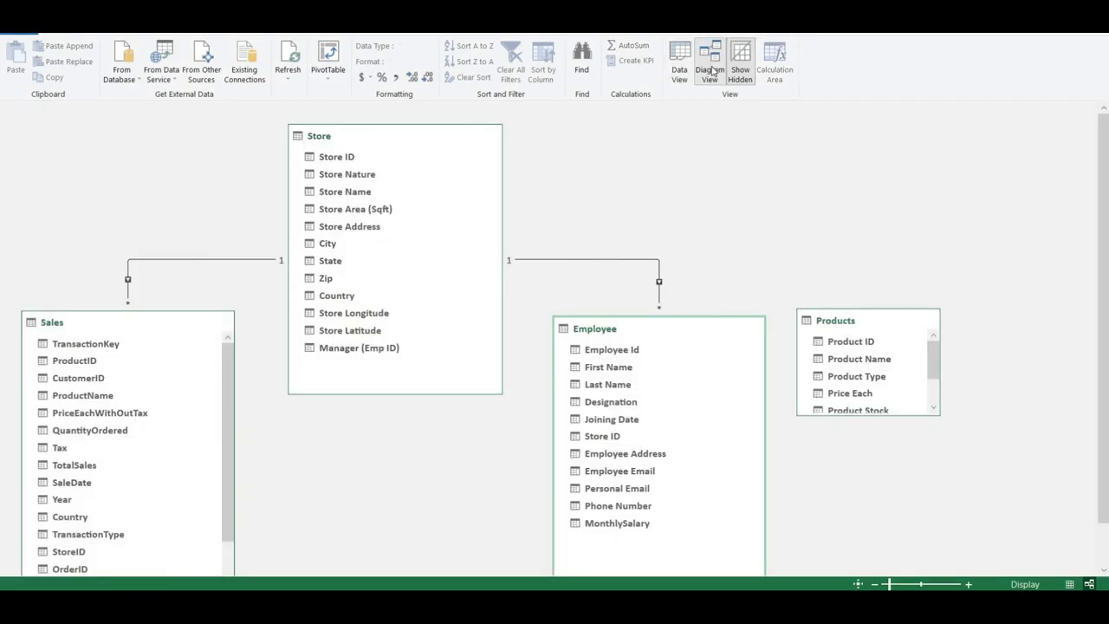
mouse_move(864, 323)
drag(940, 414, 1047, 495)
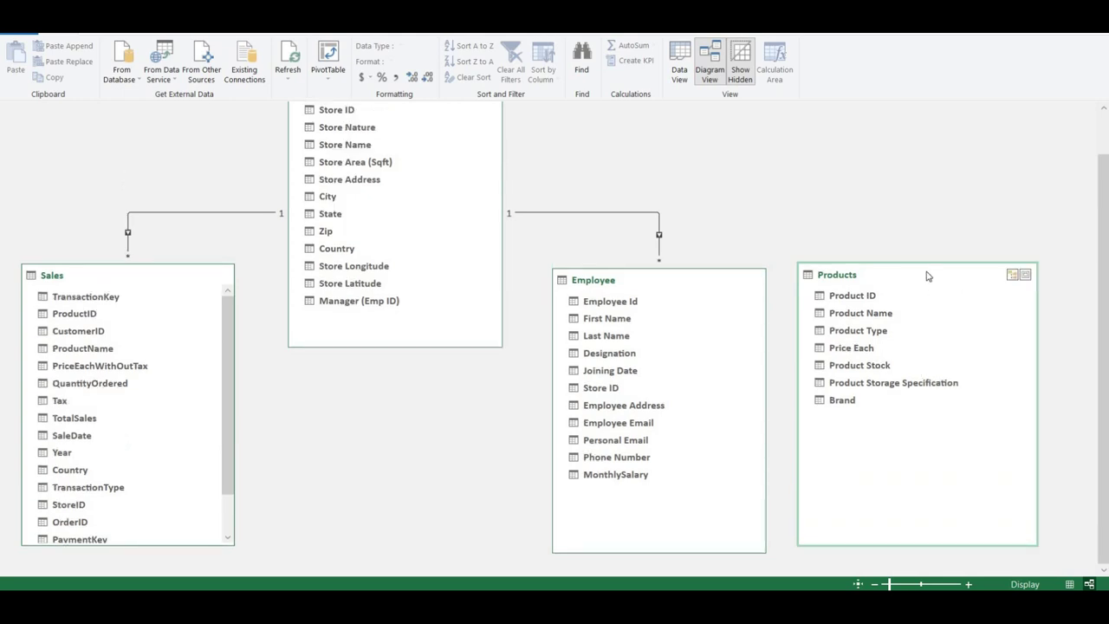
drag(927, 270, 908, 153)
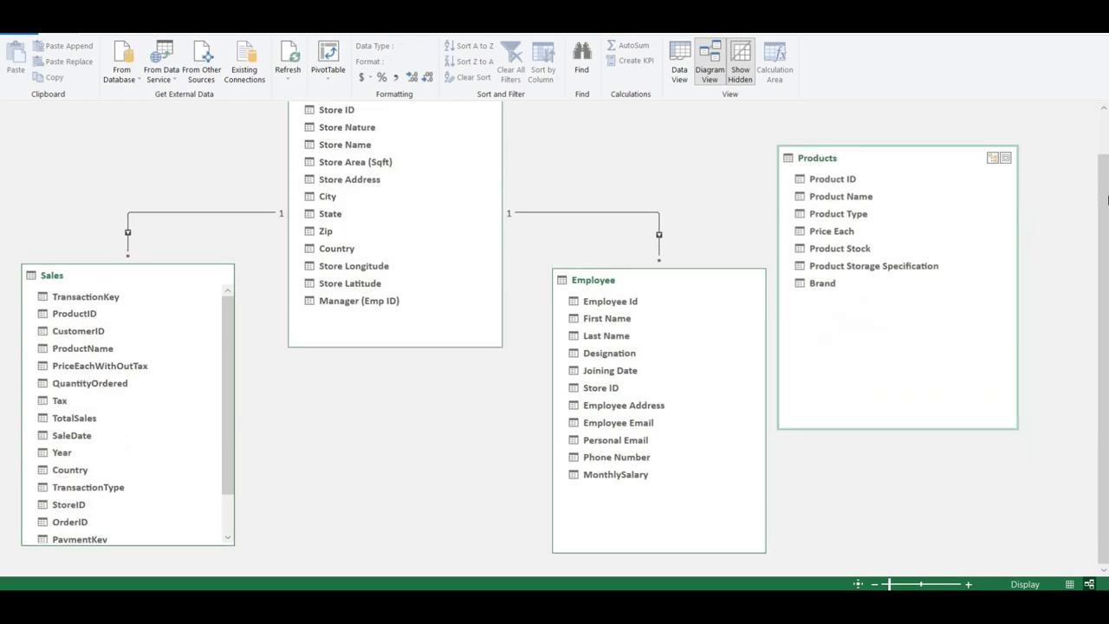
scroll(1107, 199, up, 1)
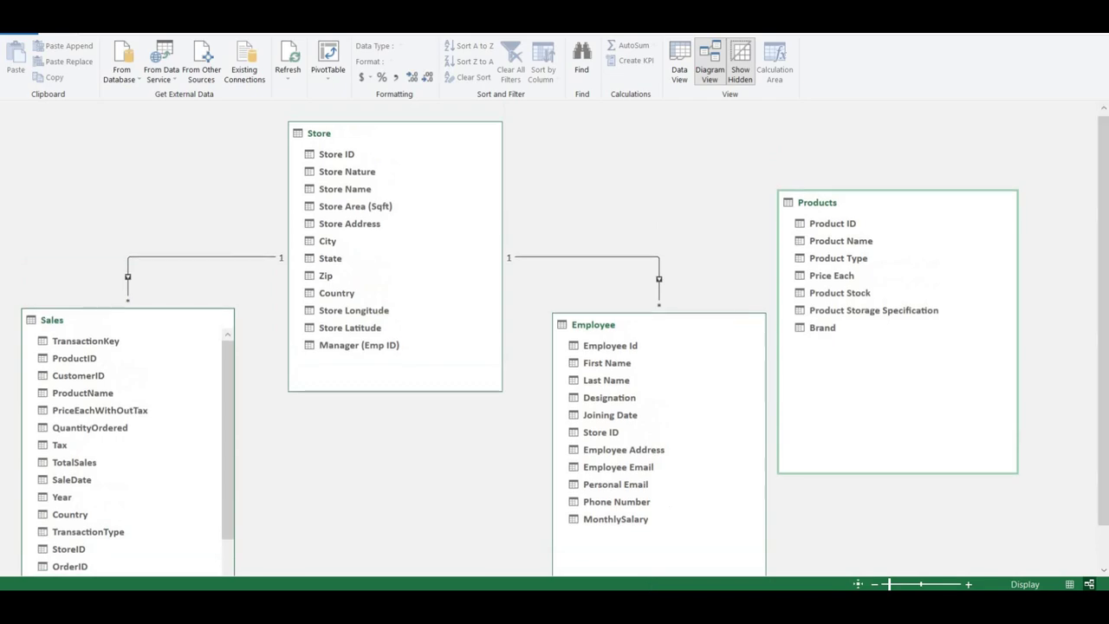
Dismiss the PivotTable's relationship notice in Excel, and relate ProductID in Sales to Product ID in Products in the Power Pivot diagram.
click(526, 558)
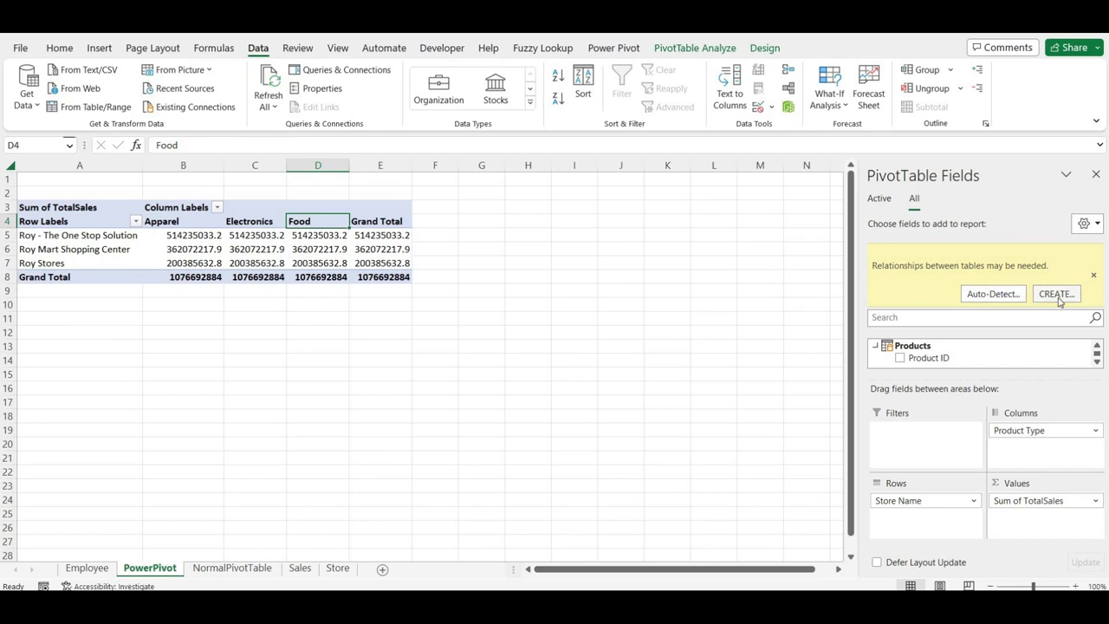
click(1095, 277)
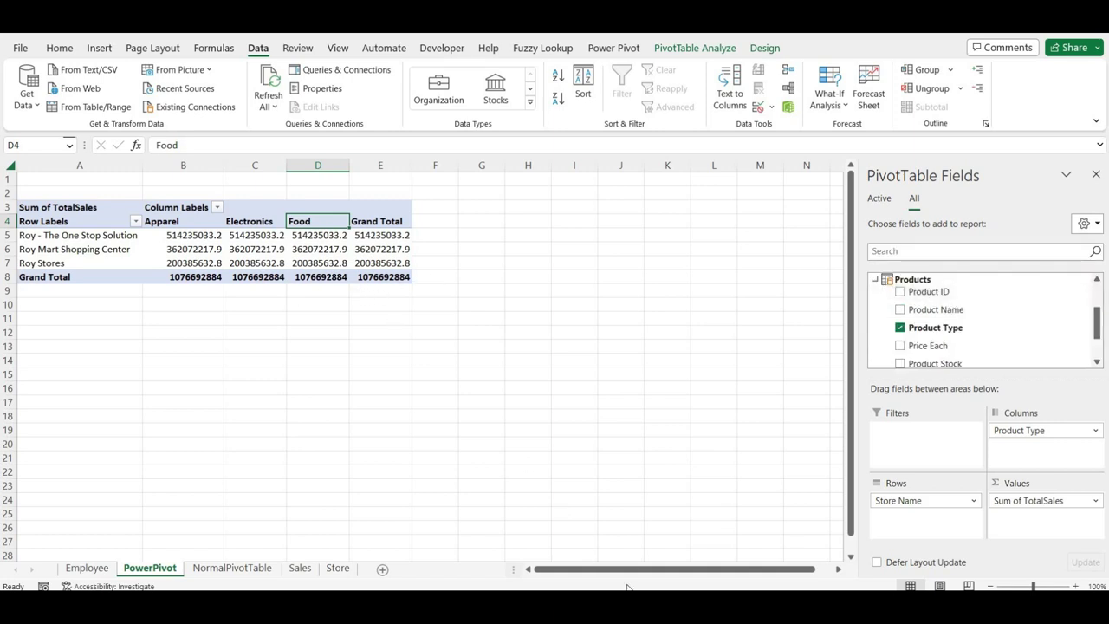
click(691, 551)
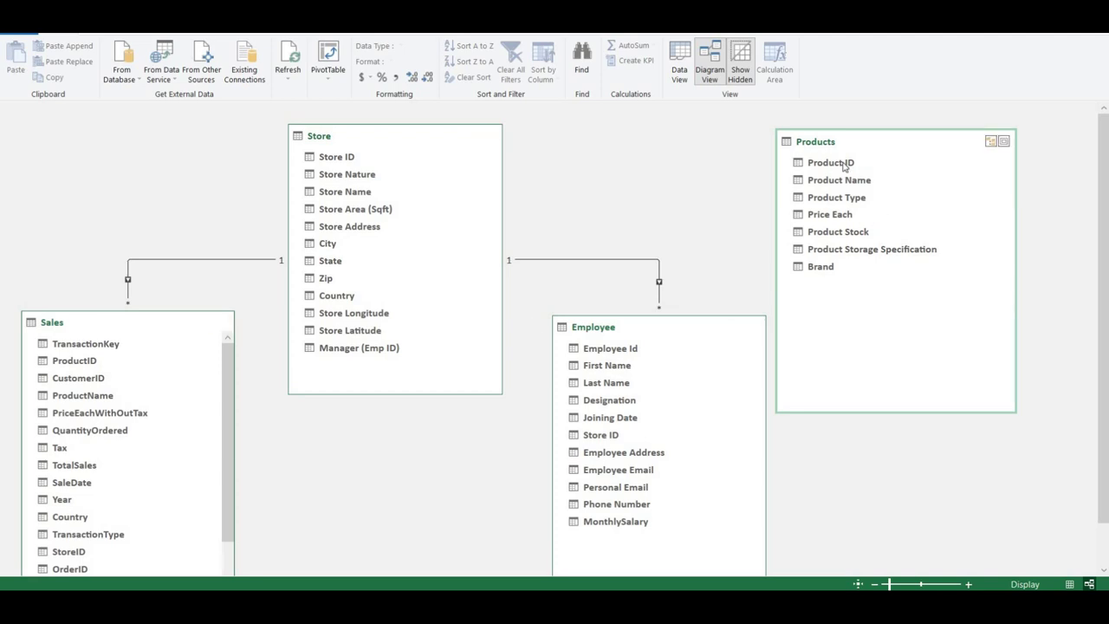
scroll(141, 525, down, 1)
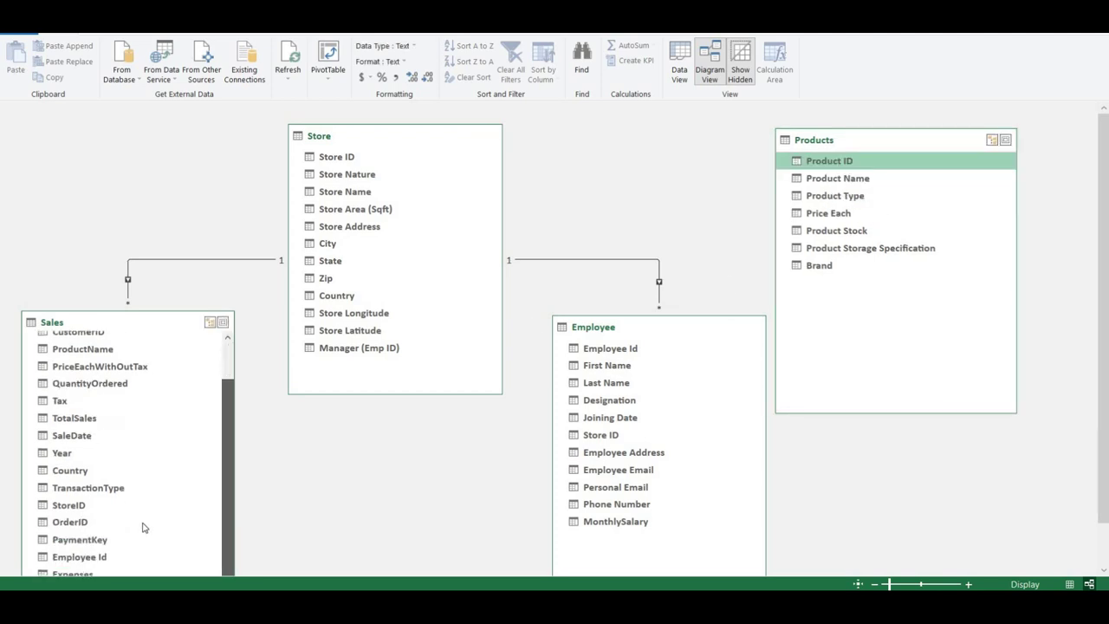
scroll(107, 471, up, 1)
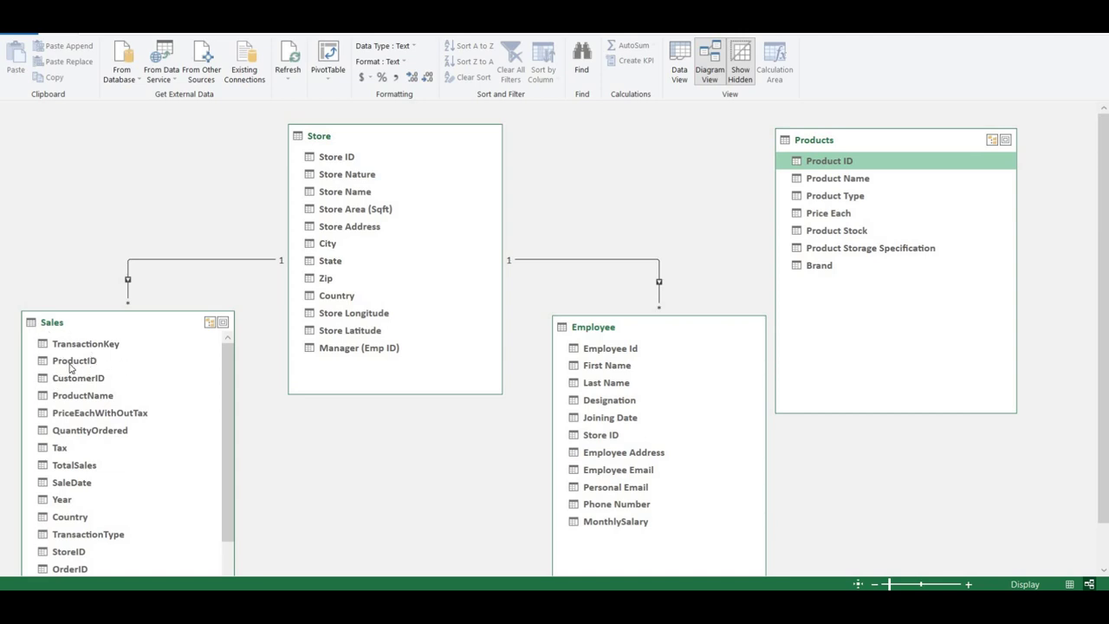
drag(72, 367, 844, 161)
drag(844, 161, 844, 163)
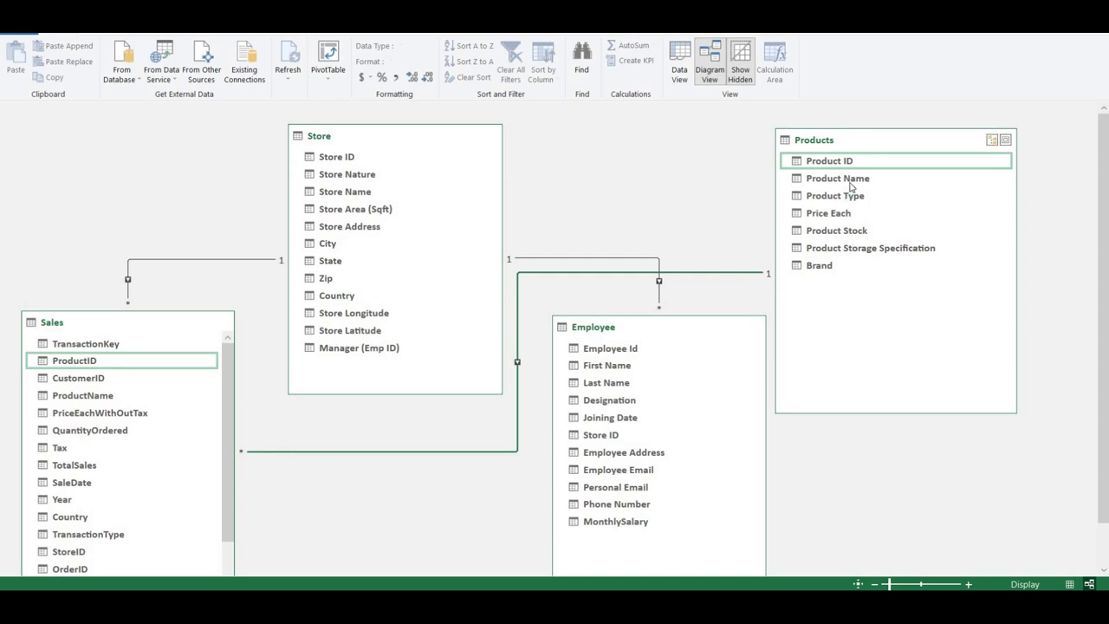
Arrange the diagram with shortened Store and Products tables side by side, and Employee and Sales beneath them.
drag(876, 145, 673, 163)
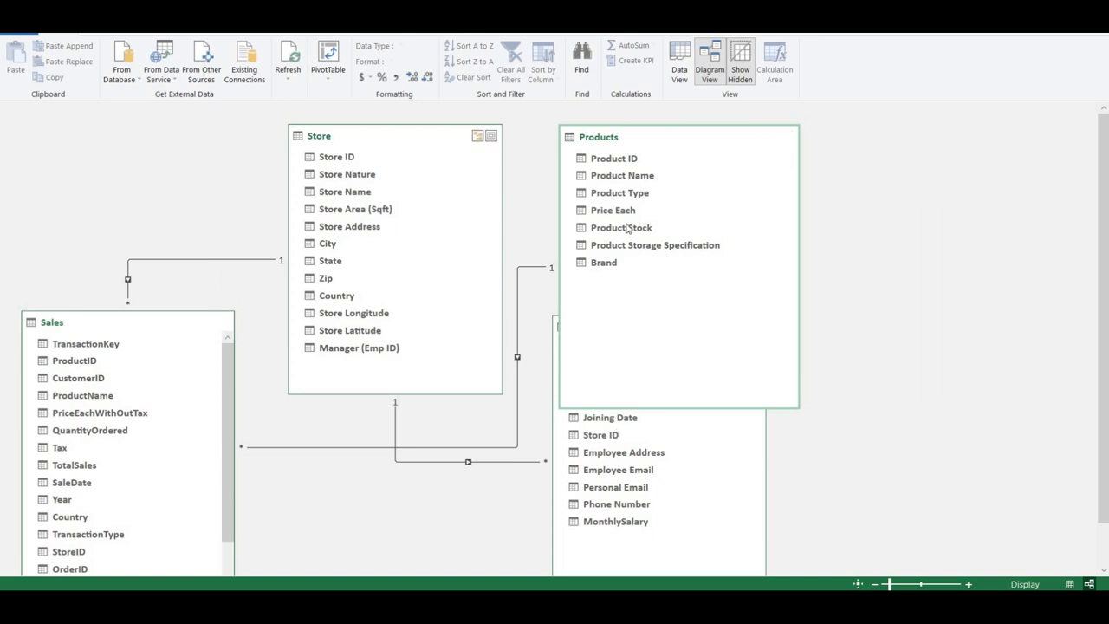
click(700, 446)
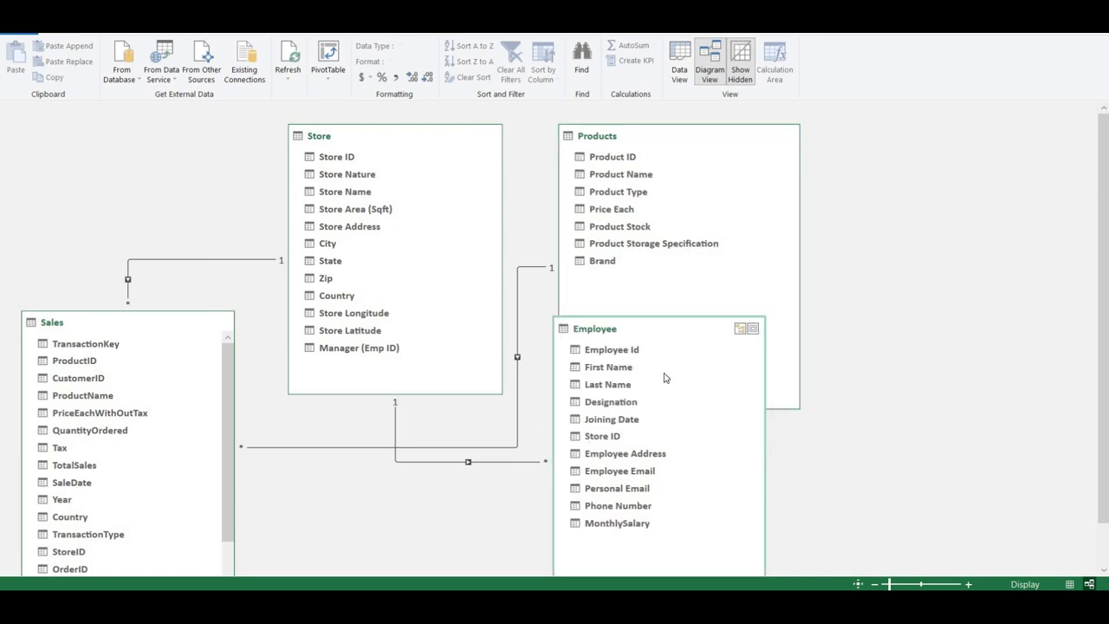
drag(664, 376, 624, 500)
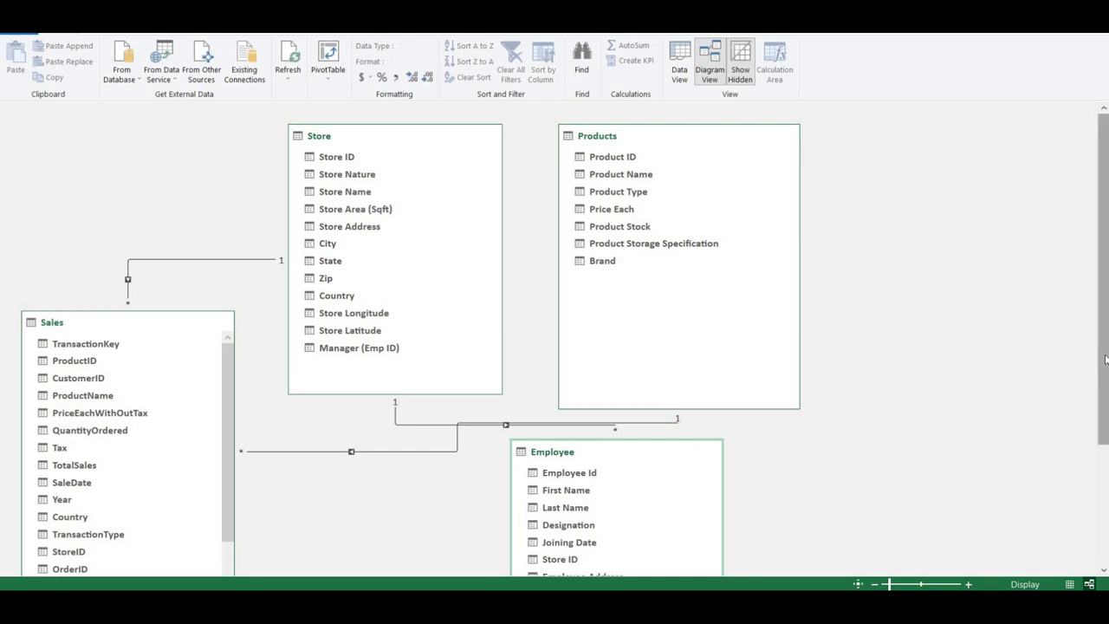
drag(737, 408, 734, 290)
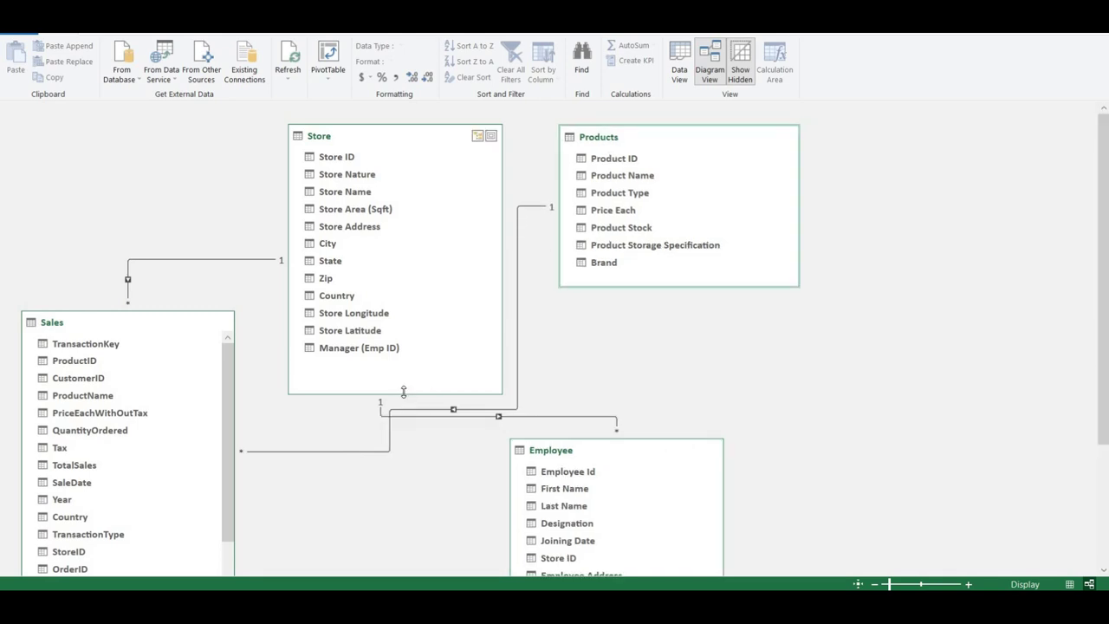
drag(407, 394, 428, 292)
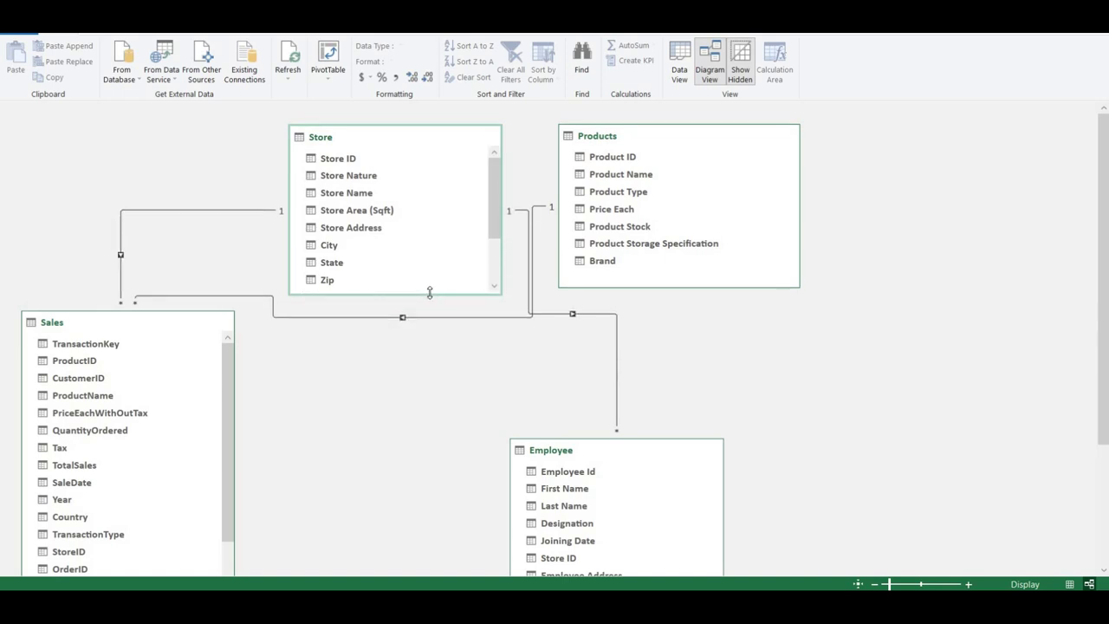
drag(590, 450, 331, 381)
drag(168, 324, 619, 365)
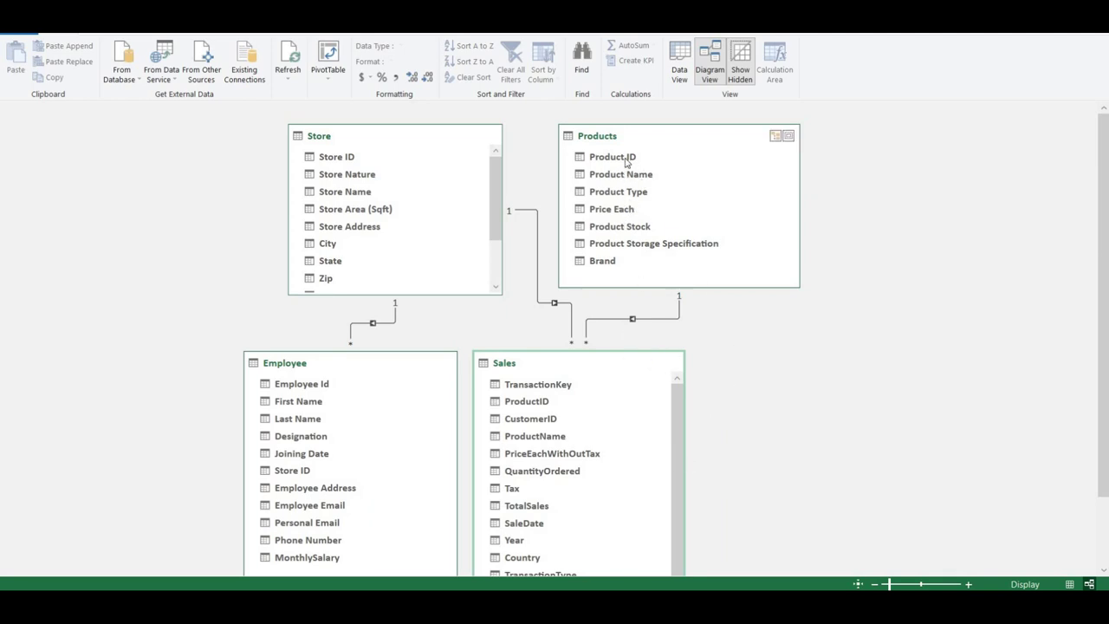
Review the PivotTable's sales by store and product type in the Excel workbook, and return to the Power Pivot diagram.
mouse_move(625, 606)
click(546, 542)
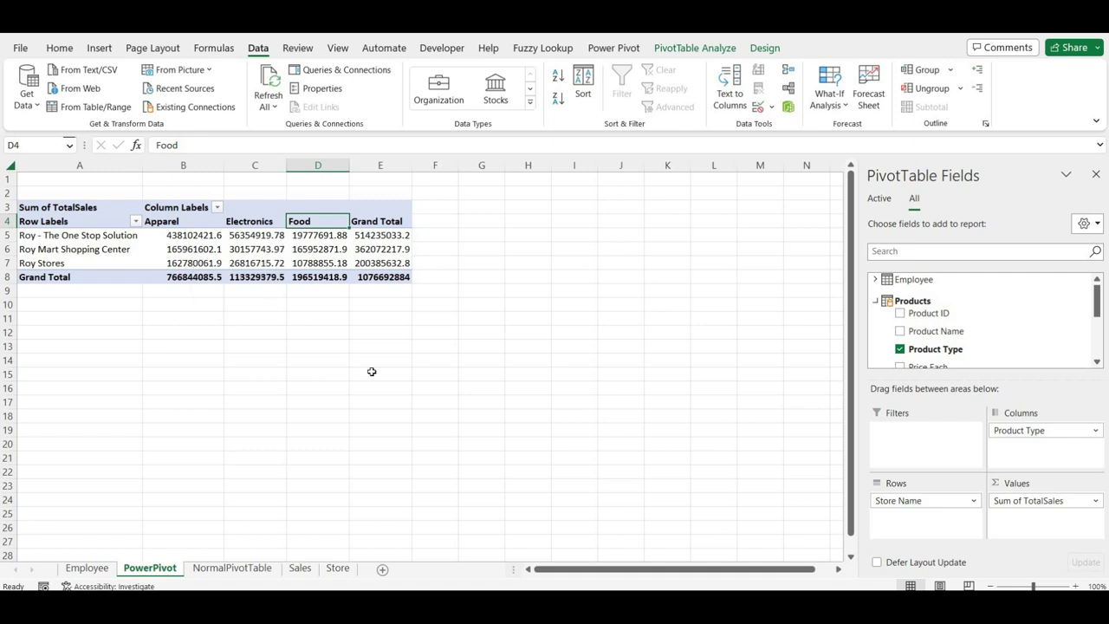
mouse_move(625, 606)
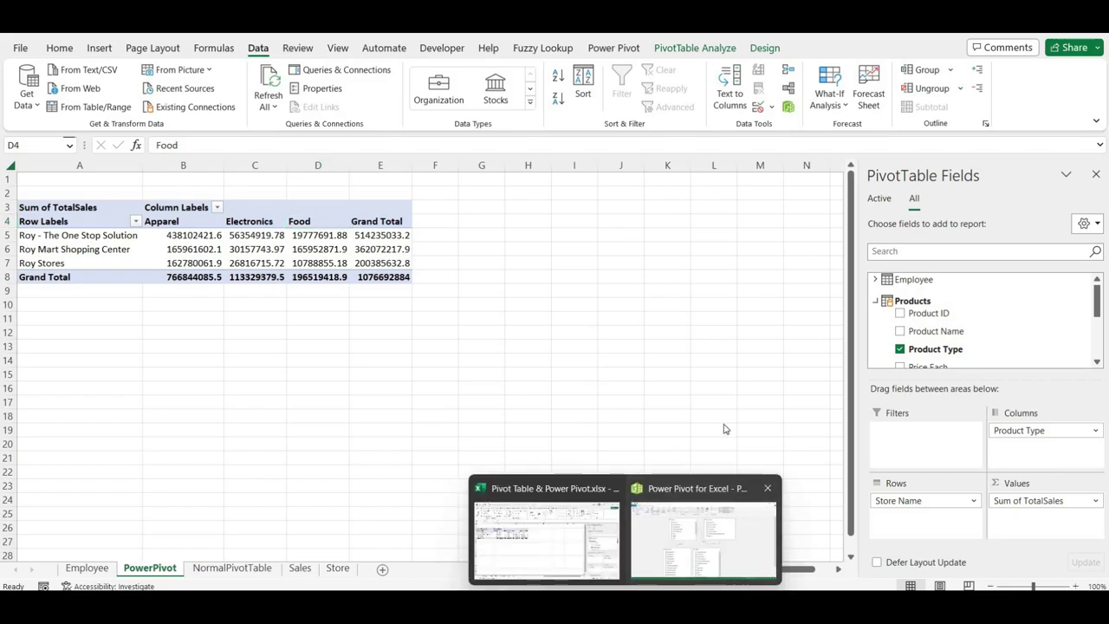
click(703, 529)
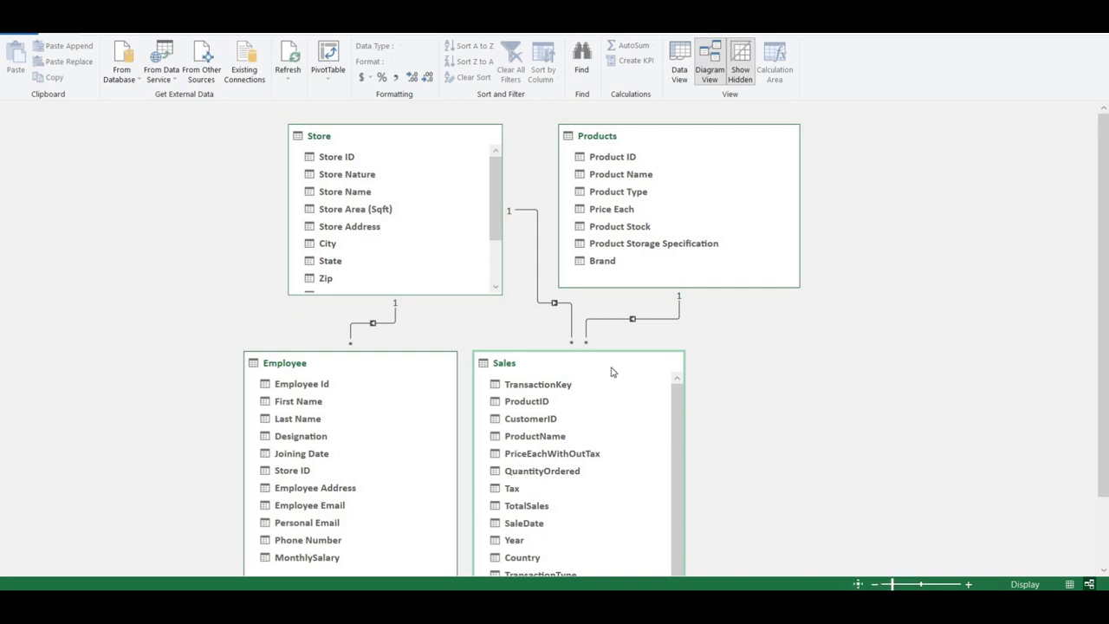
Spread the Sales and Employee tables far apart in the diagram, and bring them back beneath Products and Store.
drag(594, 361, 863, 407)
drag(1081, 401, 1083, 401)
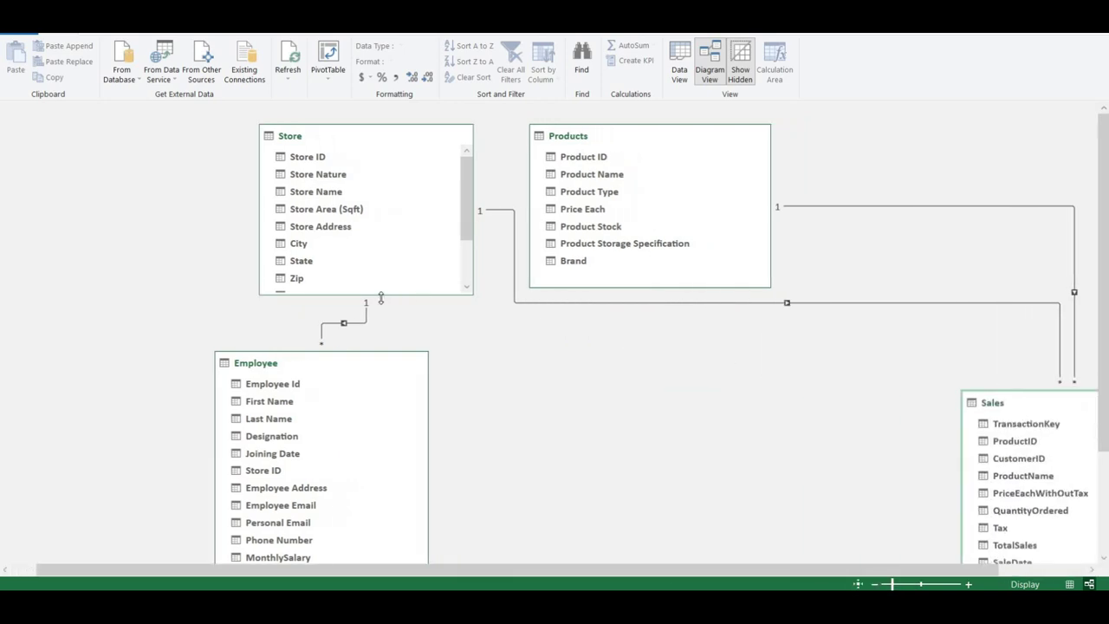
drag(307, 370, 13, 364)
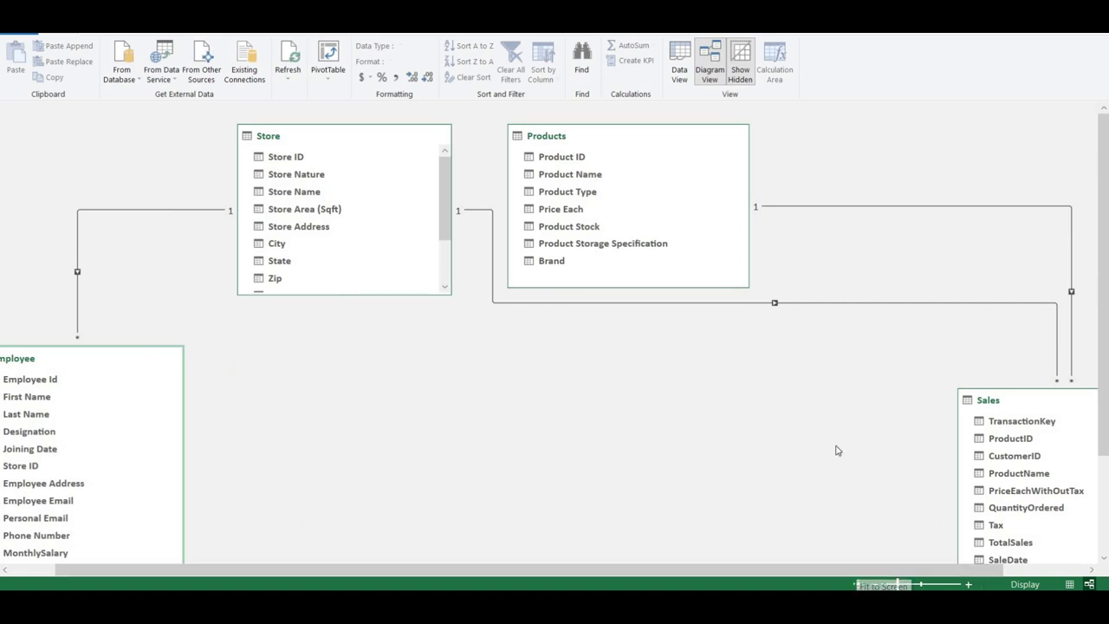
drag(1036, 400, 495, 360)
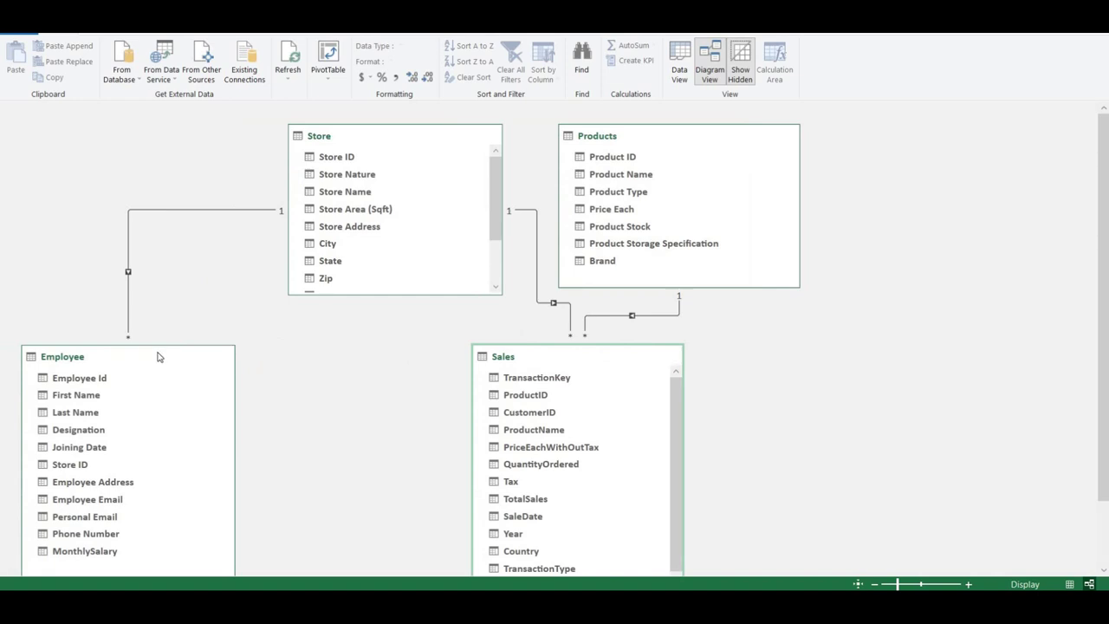
drag(156, 354, 409, 355)
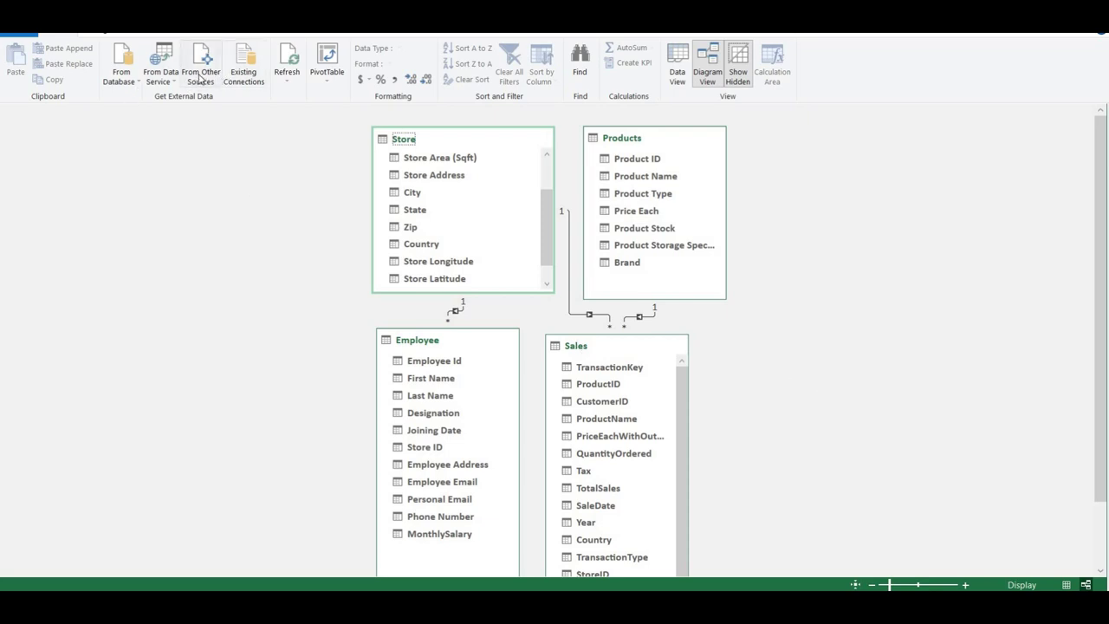
Start a new external data import from other sources with Excel File as the source type.
mouse_move(396, 149)
mouse_move(585, 355)
click(201, 67)
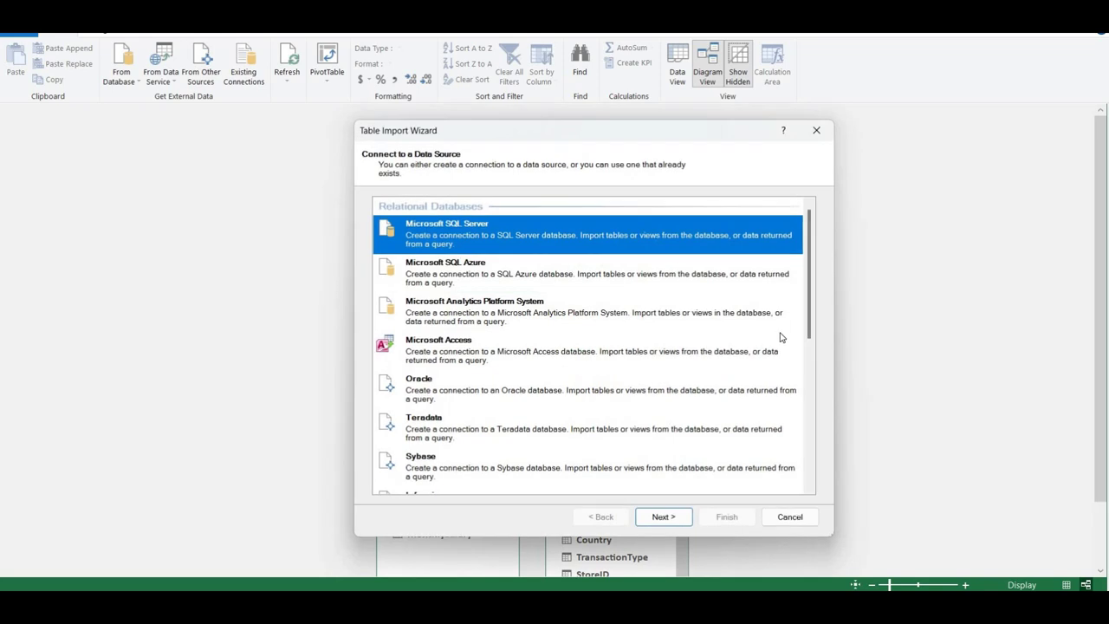
scroll(589, 364, down, 10)
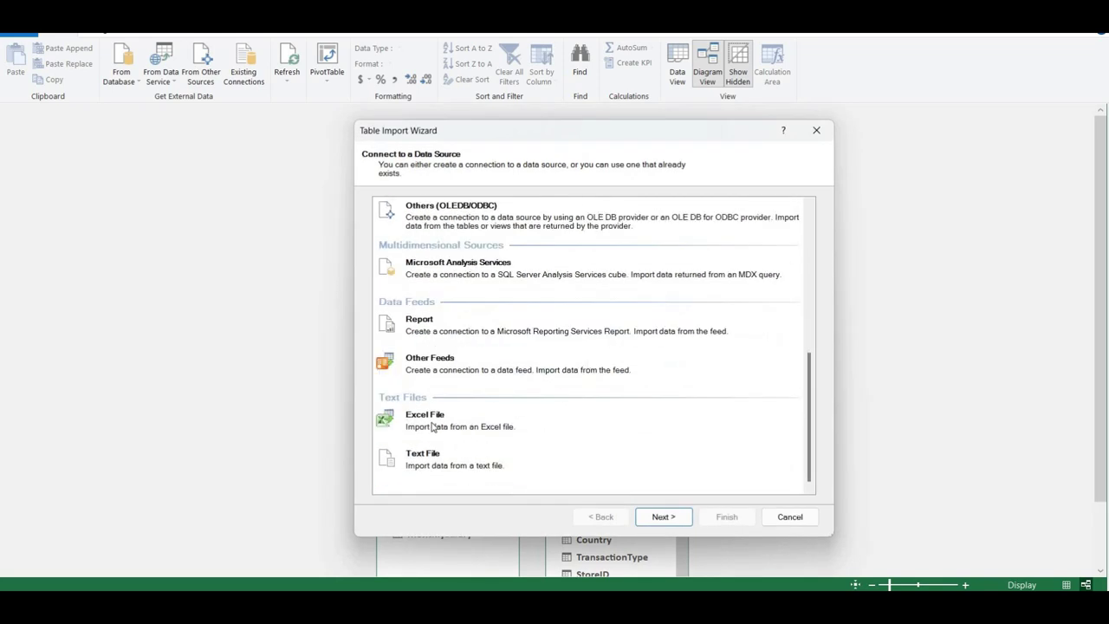
double_click(433, 425)
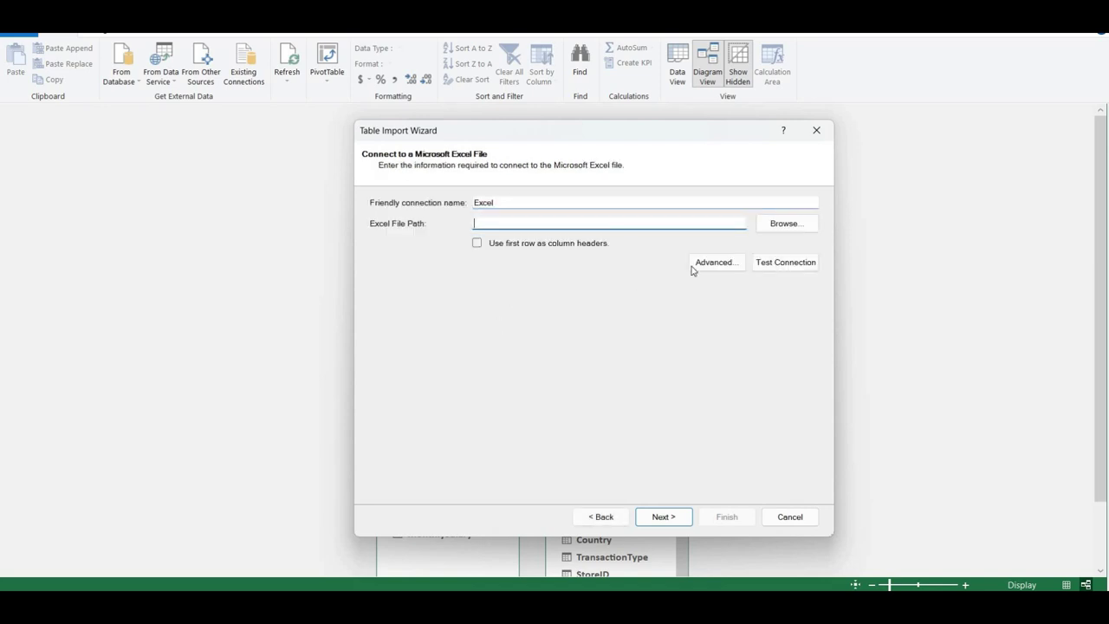
Browse for the Excel file to connect to, and enlarge the file selection window to show more of the folder.
click(768, 225)
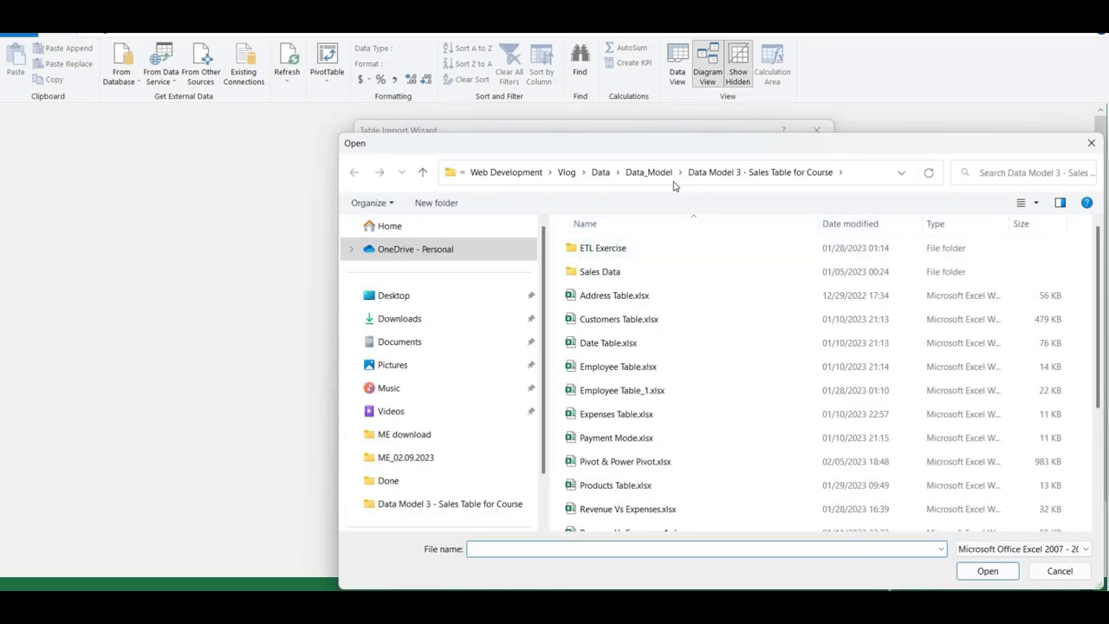
drag(546, 143, 381, 78)
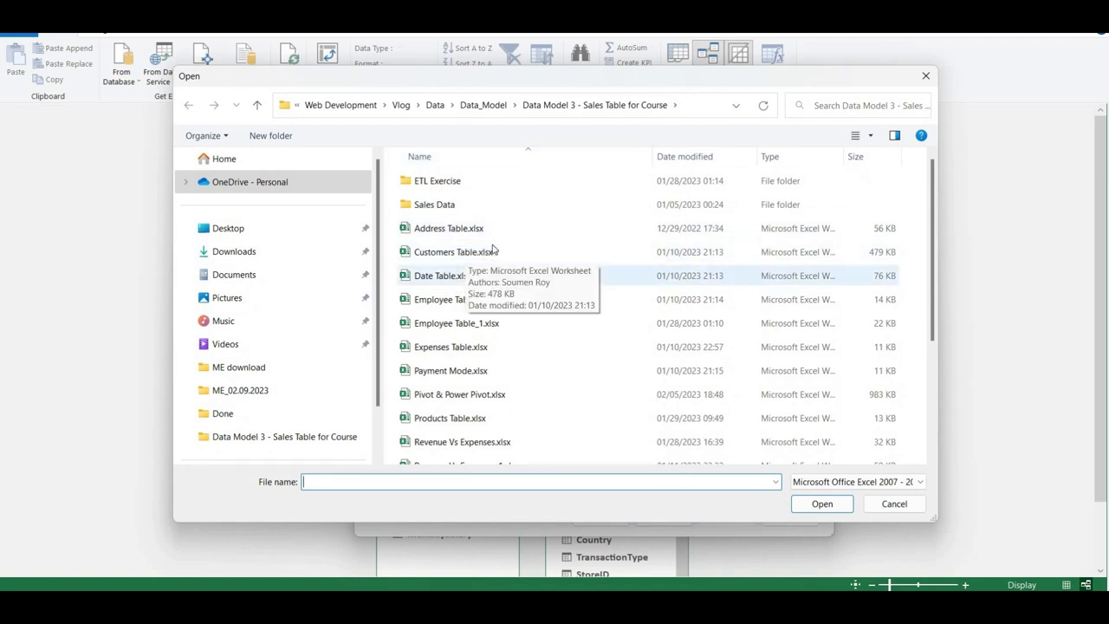
drag(934, 523, 988, 565)
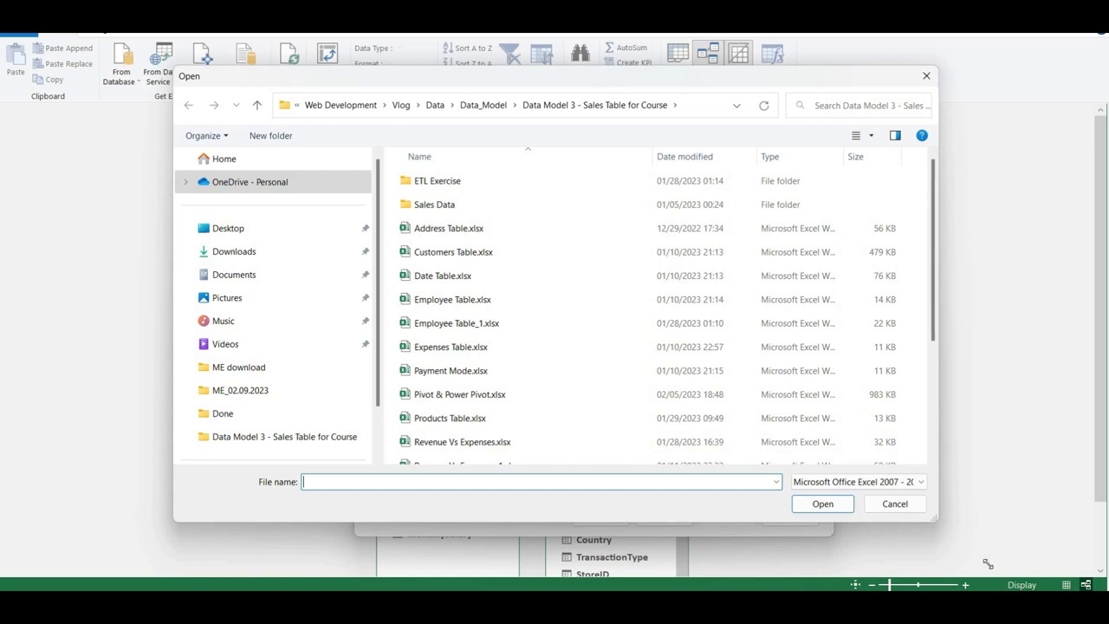
Examine the folder's available Excel workbooks, including the Customers, Date, Payment Mode, Sales, Store, Suppliers, SupplierTransactions and Transaction Mode files.
click(424, 230)
click(435, 253)
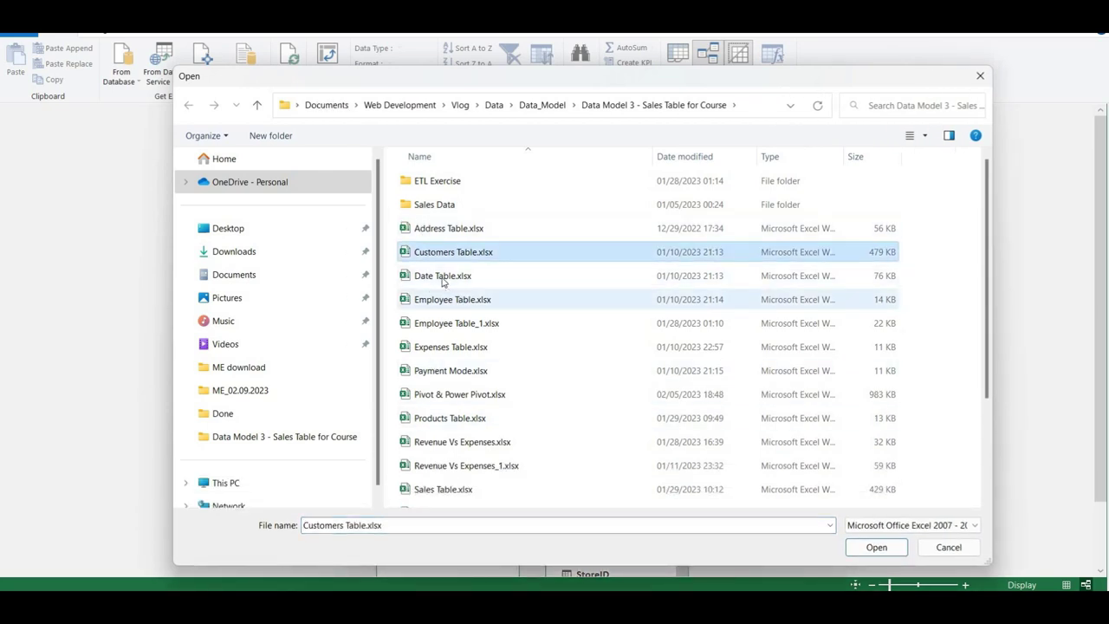
click(456, 276)
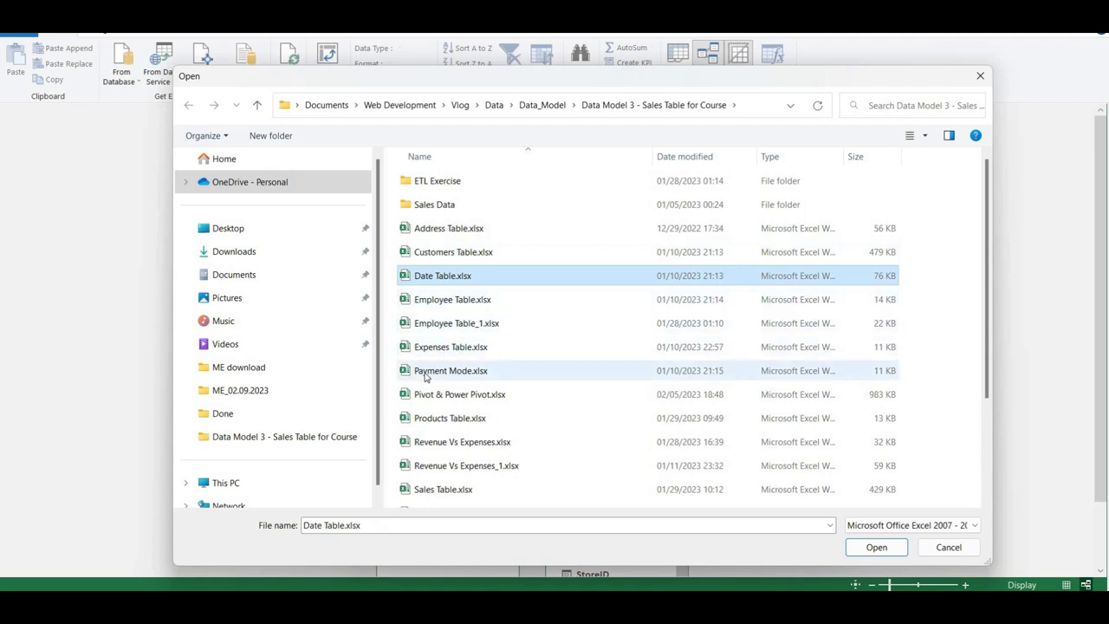
click(431, 374)
scroll(445, 407, down, 1)
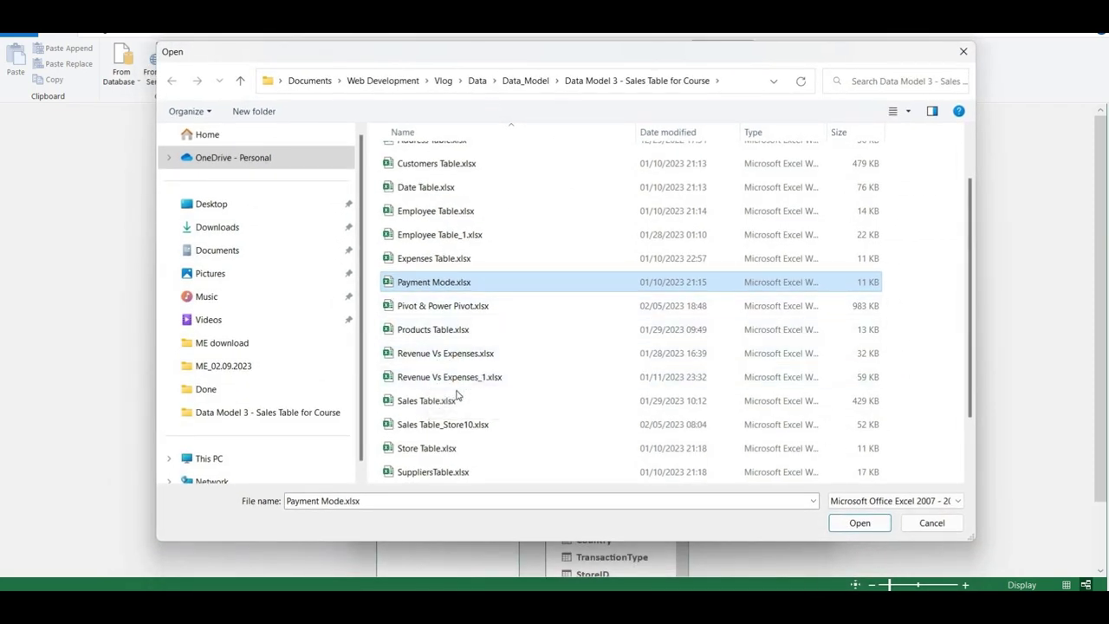
click(499, 406)
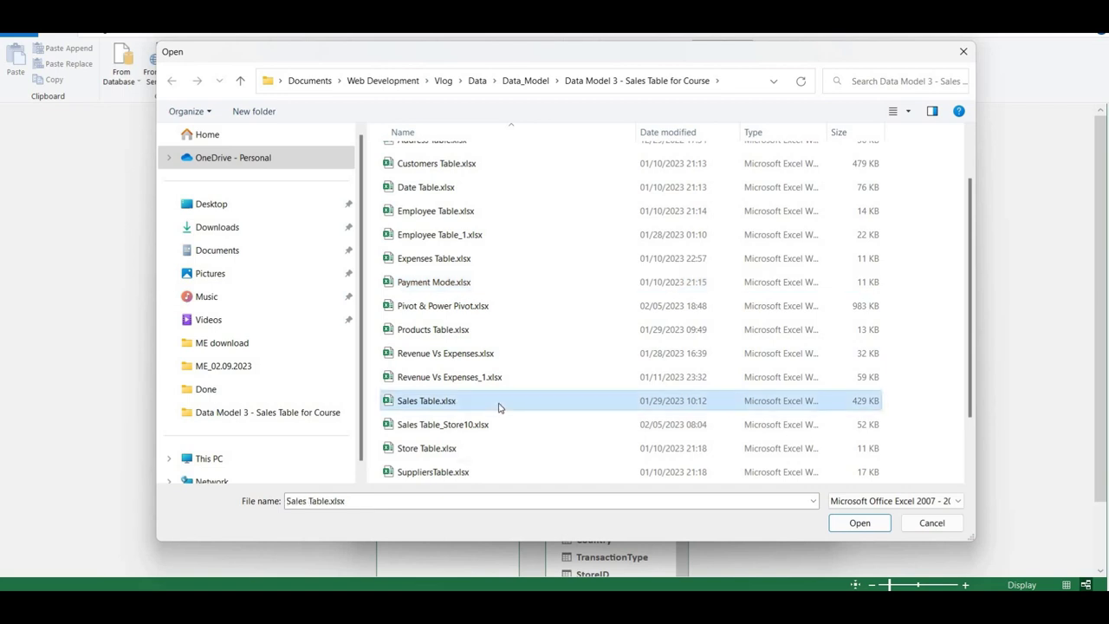
scroll(496, 403, down, 1)
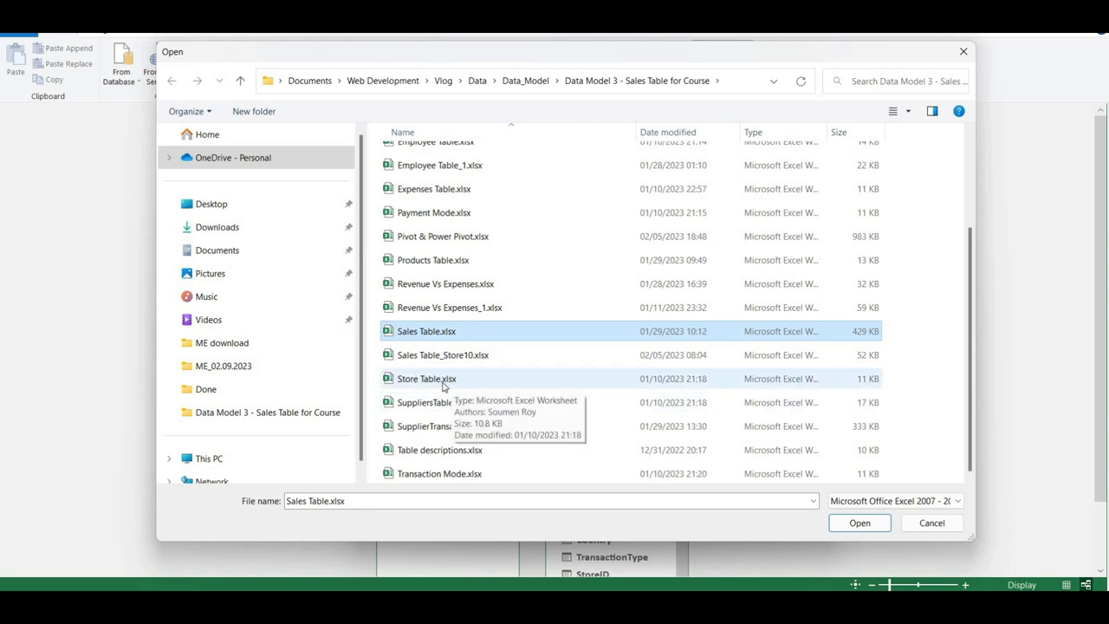
click(442, 381)
click(483, 413)
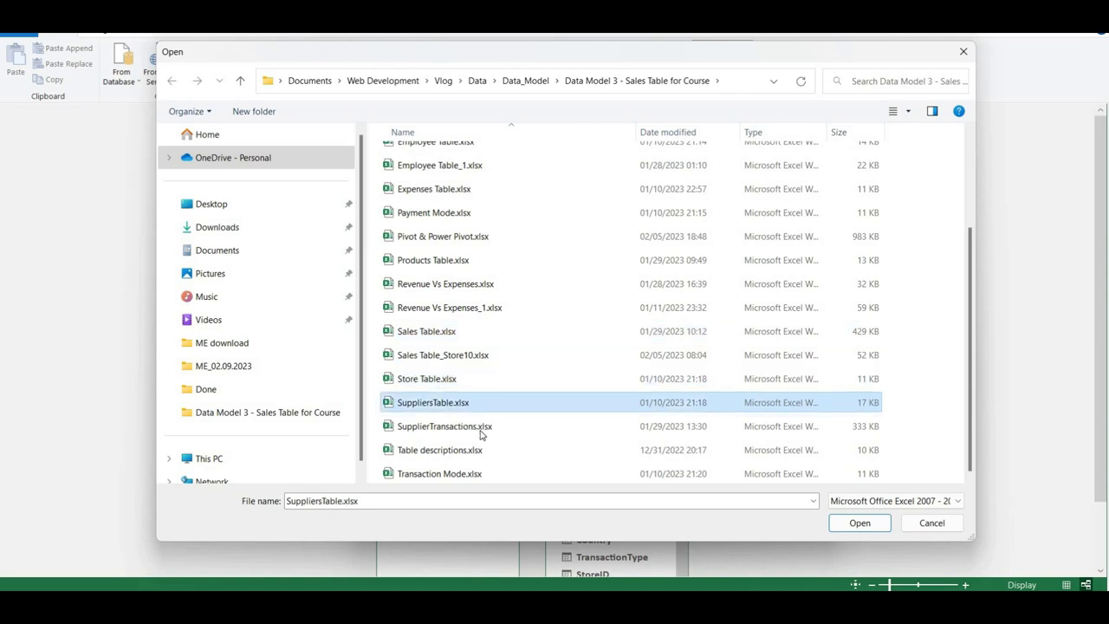
click(482, 435)
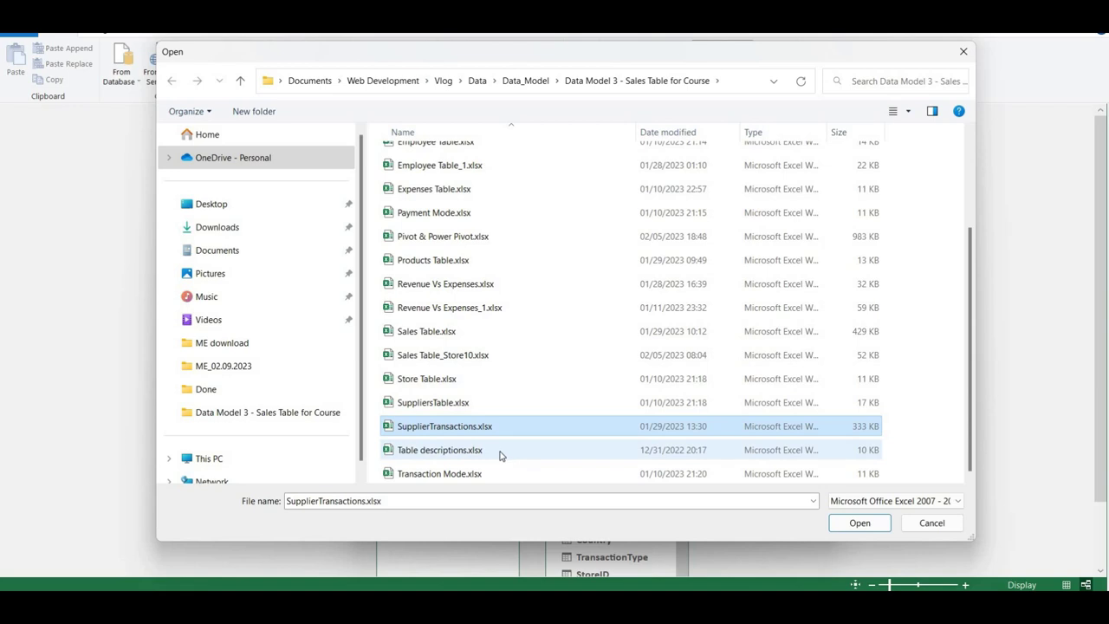
click(432, 473)
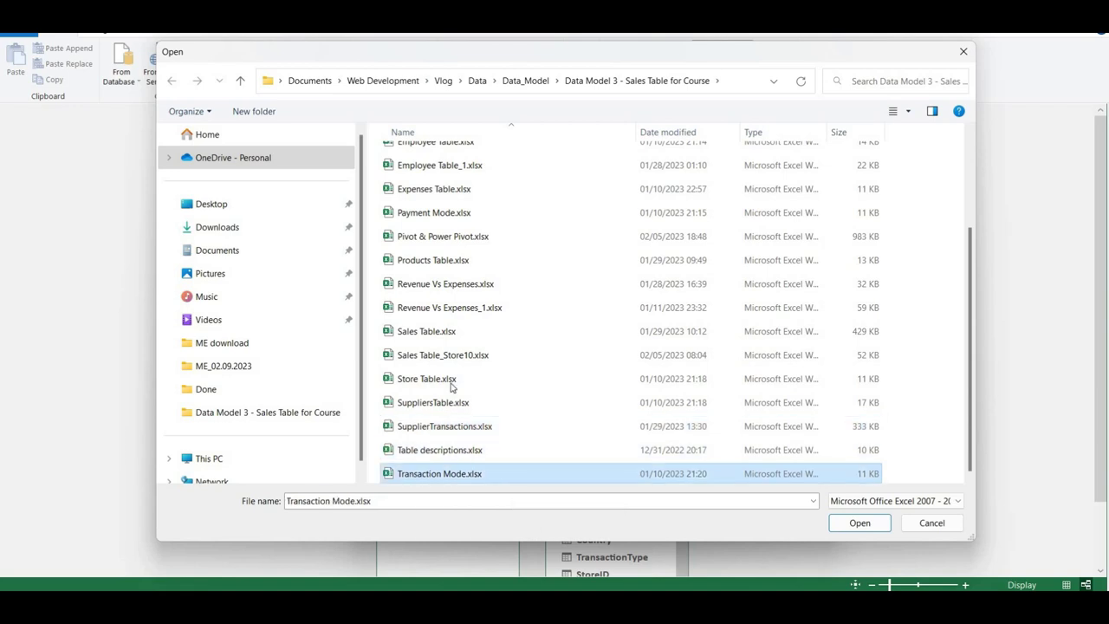
scroll(453, 385, up, 1)
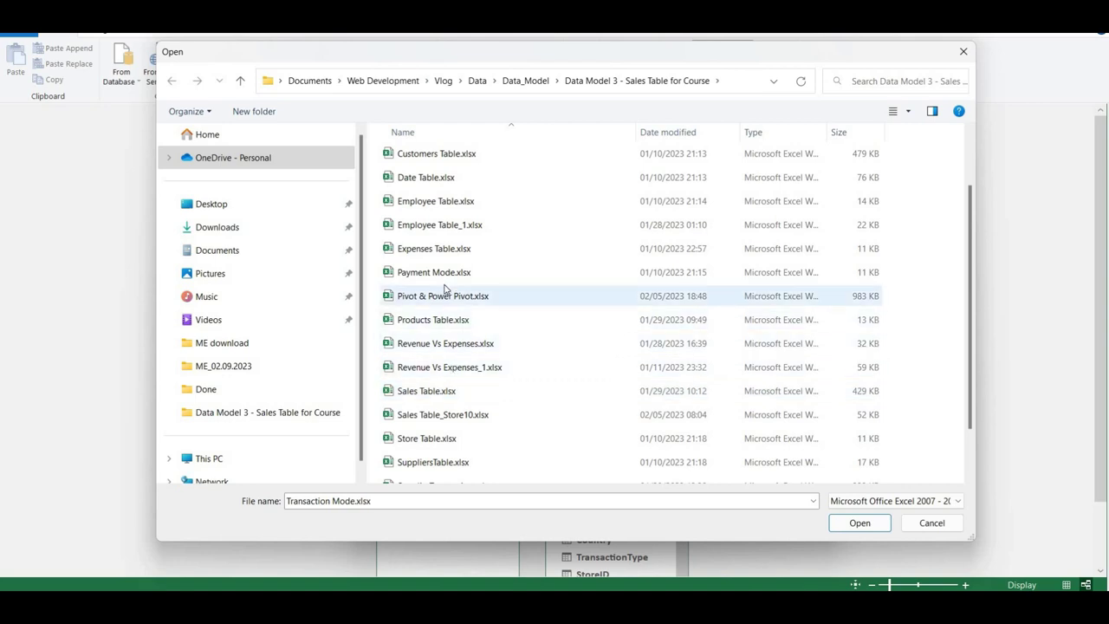
scroll(449, 296, up, 1)
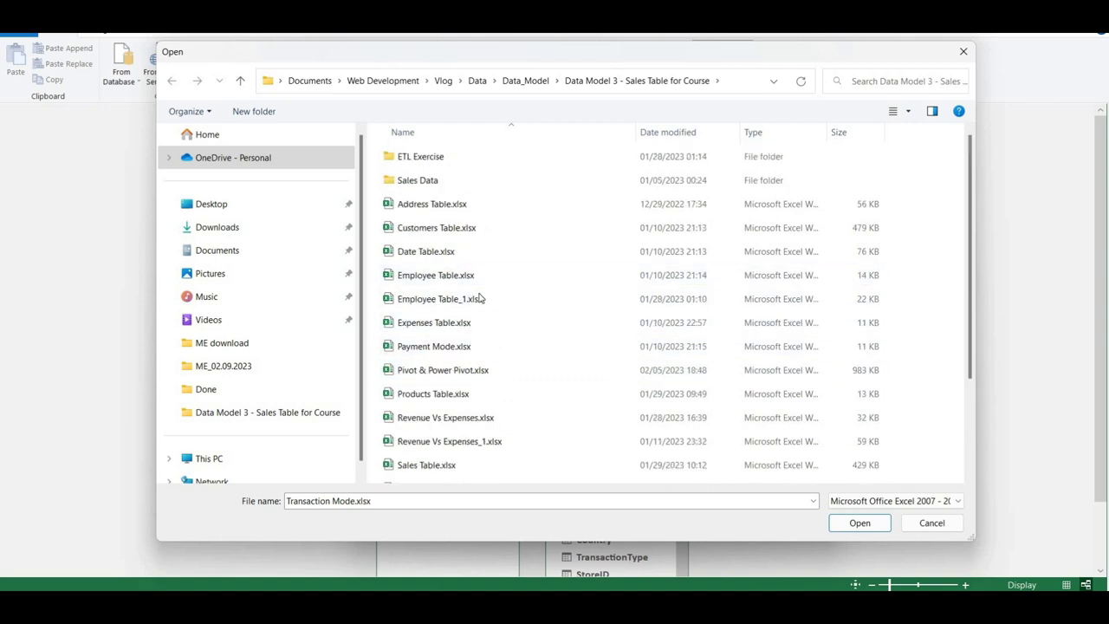
scroll(496, 304, down, 2)
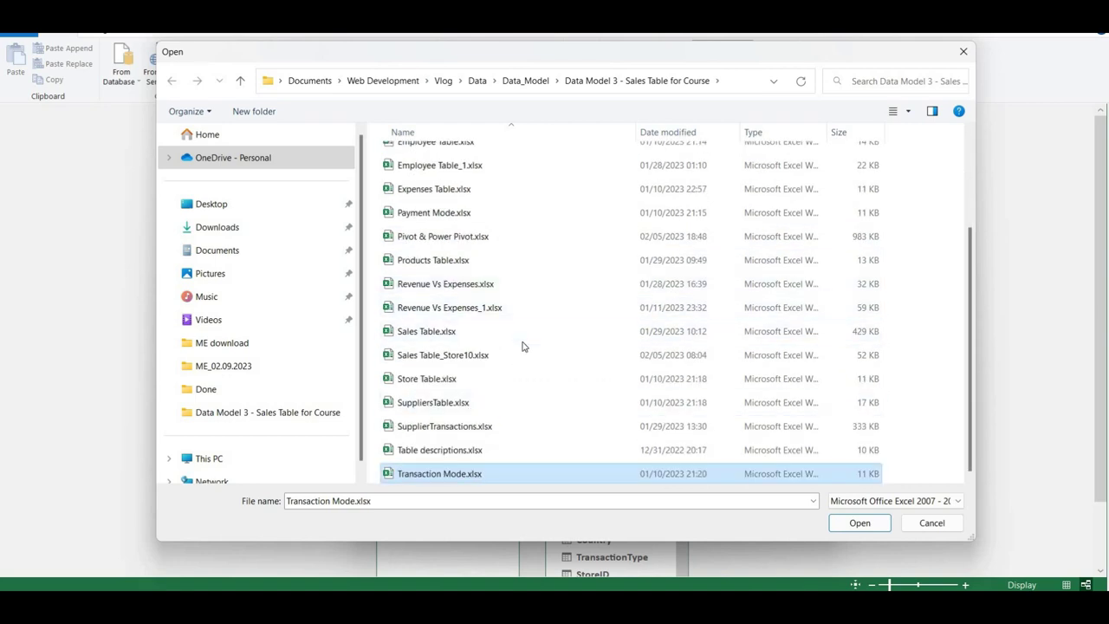
scroll(522, 346, up, 2)
scroll(522, 347, down, 2)
Show all file types in the folder and compare Sales Table_Store10.xlsx with the text file Sales Table_Store11and12.txt.
click(858, 501)
click(863, 539)
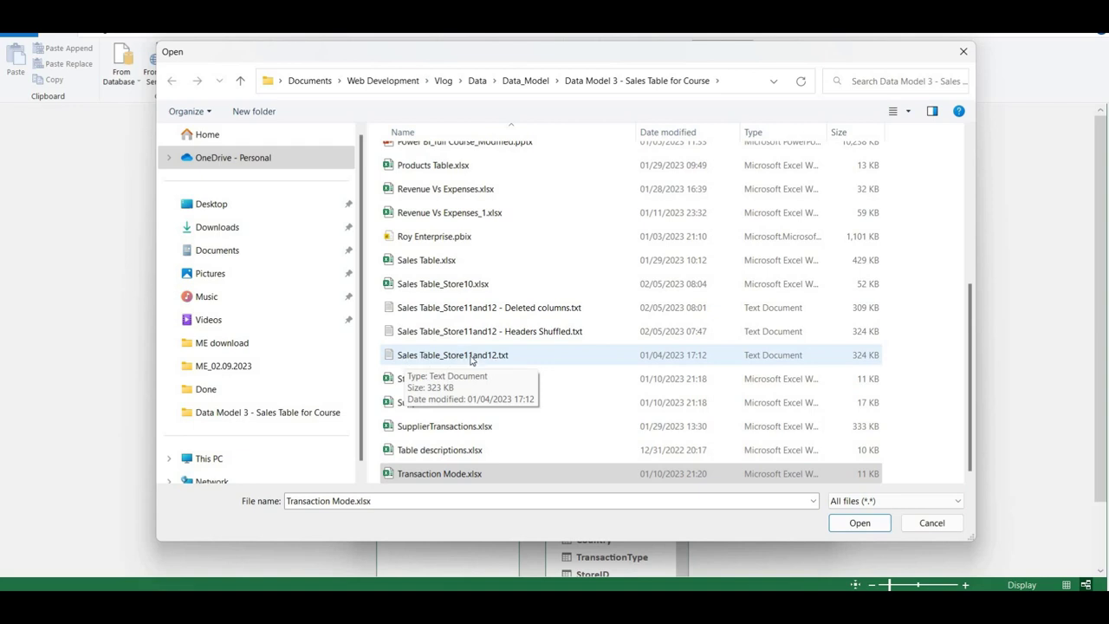
click(433, 361)
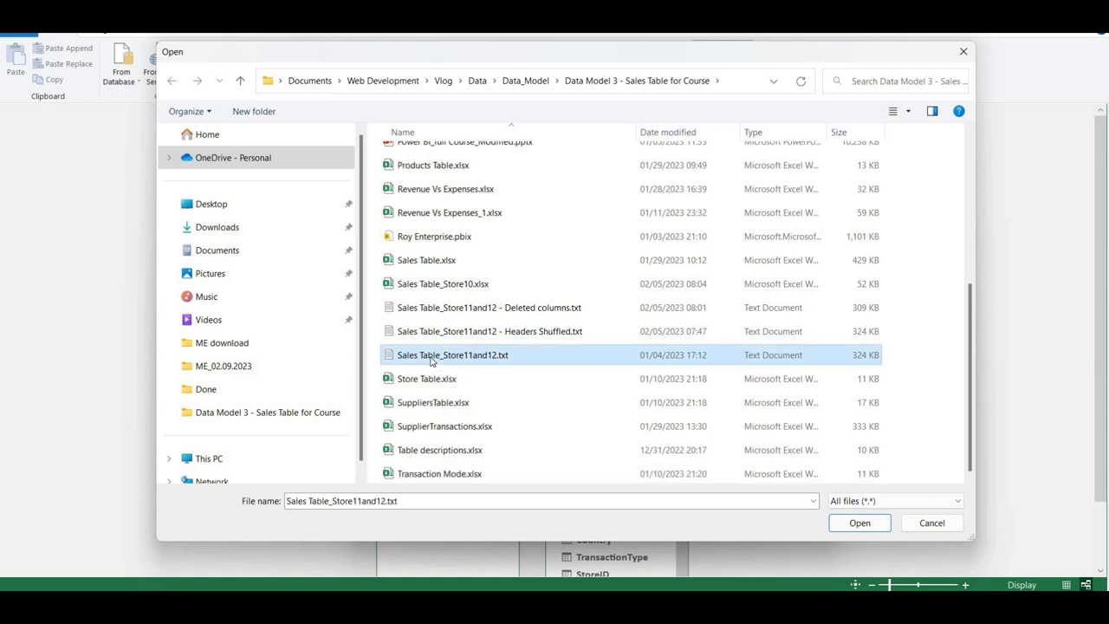
click(450, 293)
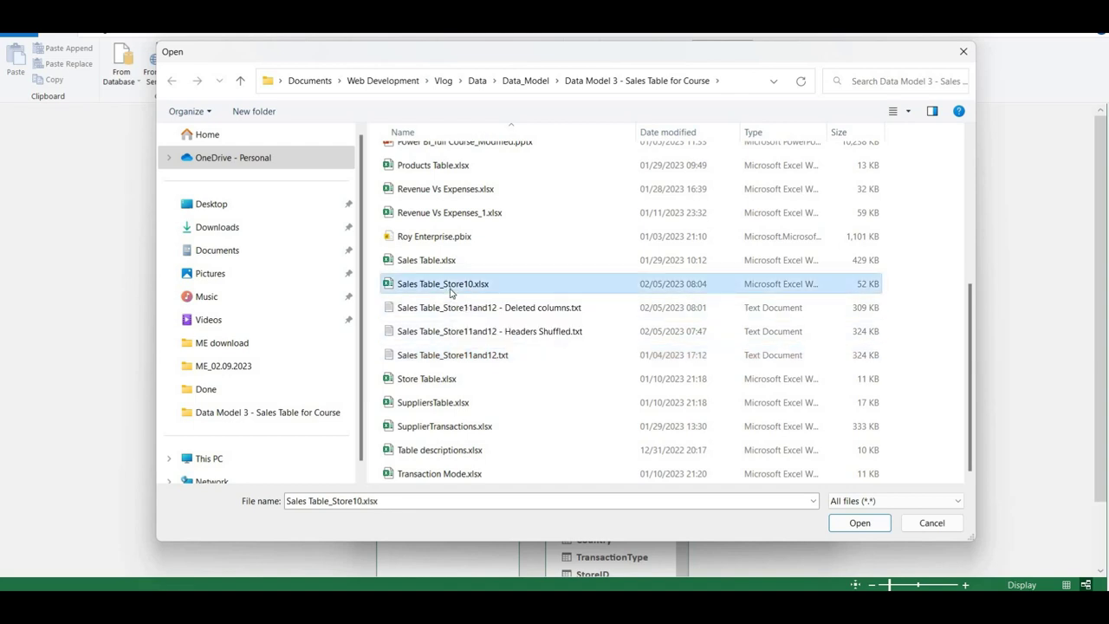
click(479, 360)
click(479, 292)
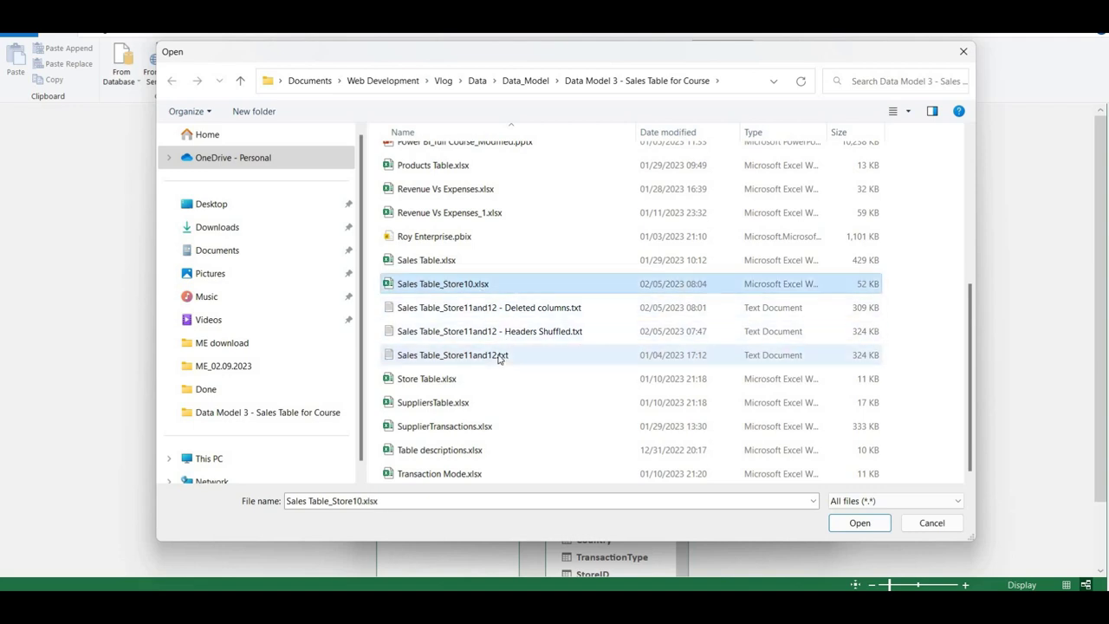
click(499, 358)
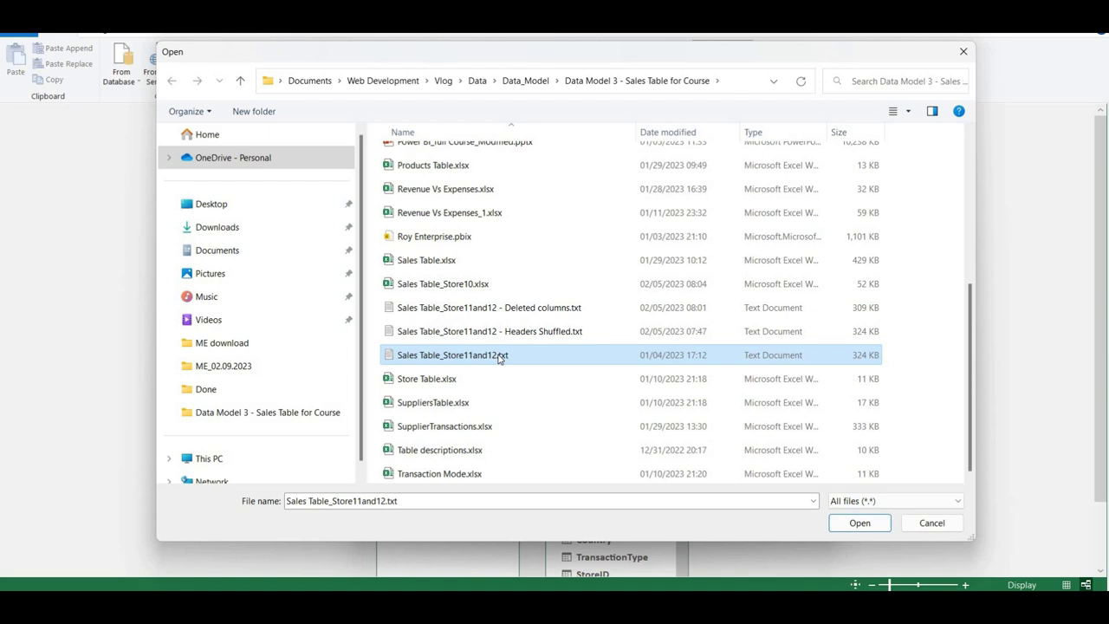
Import the Address$ sheet from Address Table.xlsx into the data model, using its first row as column headers.
scroll(500, 359, up, 4)
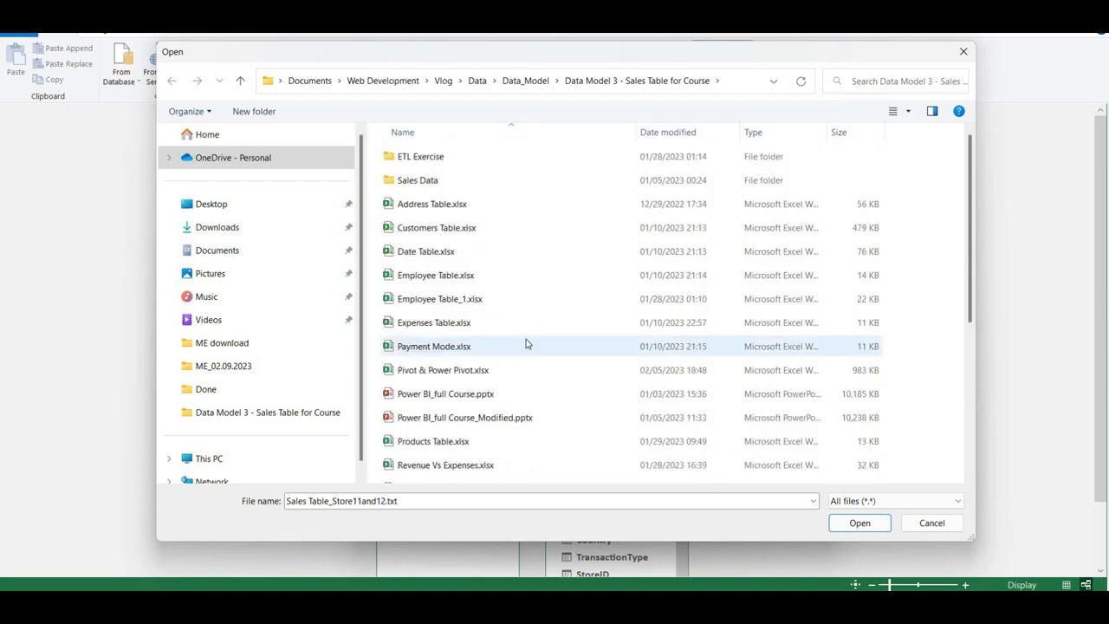
double_click(447, 208)
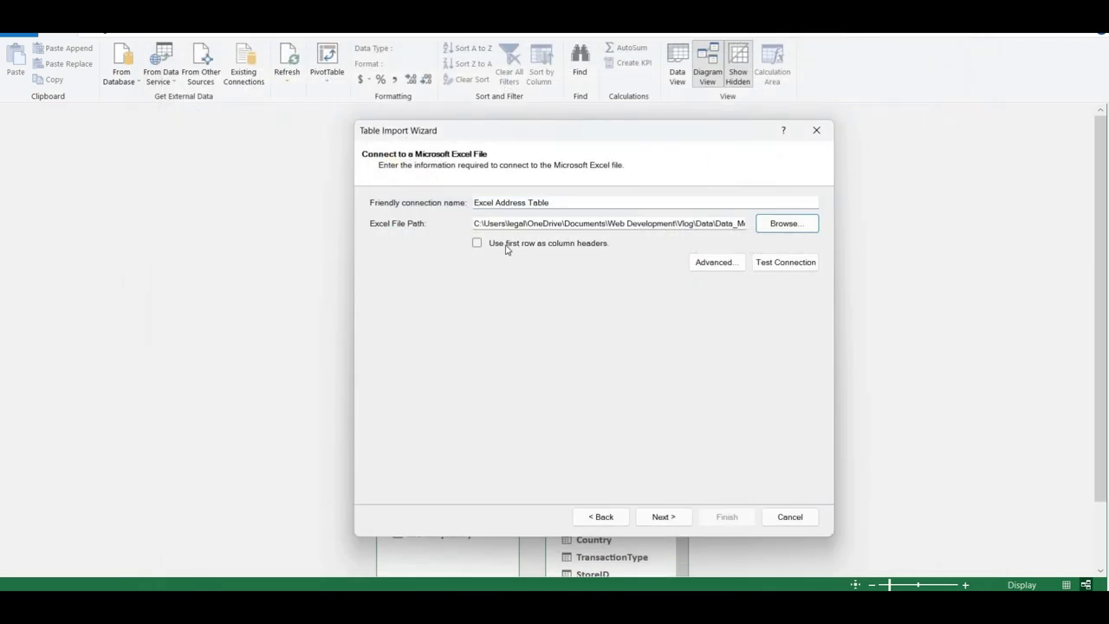
click(477, 243)
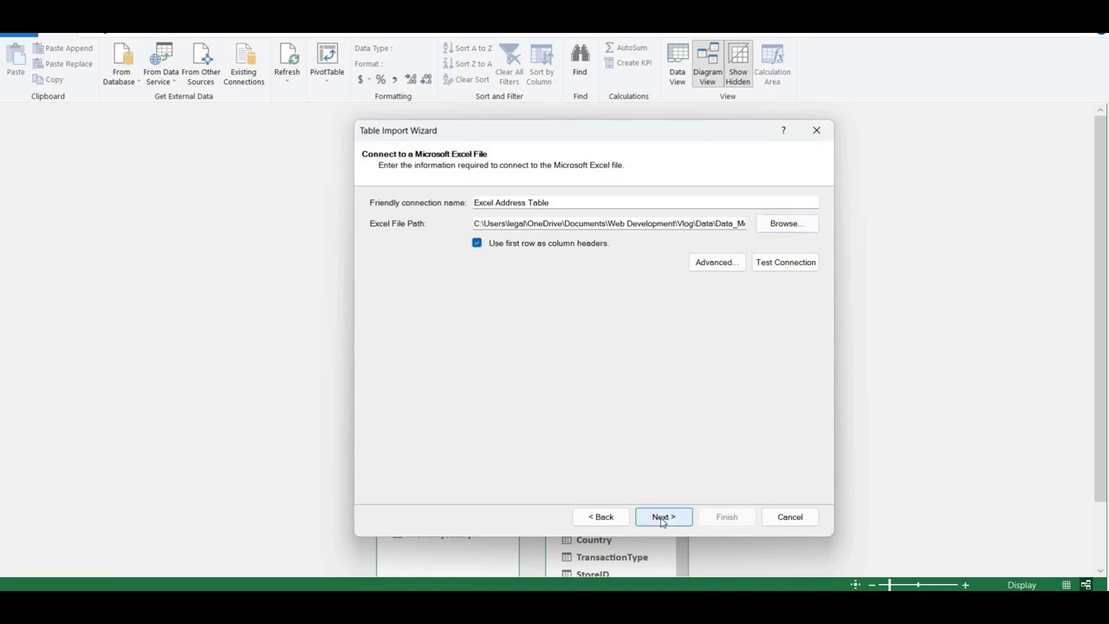
click(662, 517)
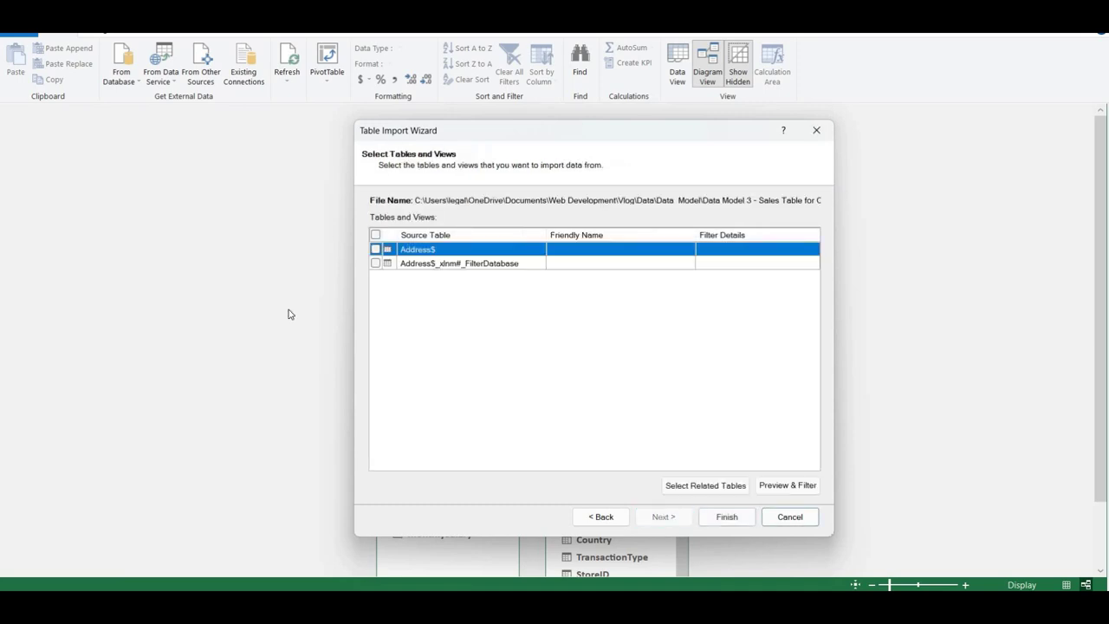
click(375, 250)
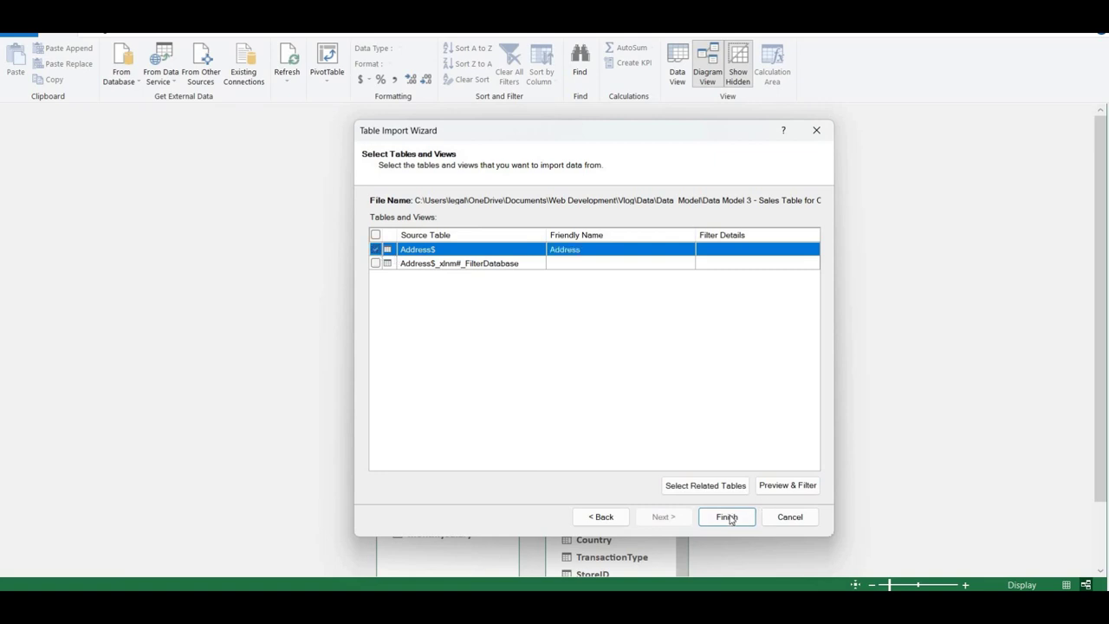
click(729, 517)
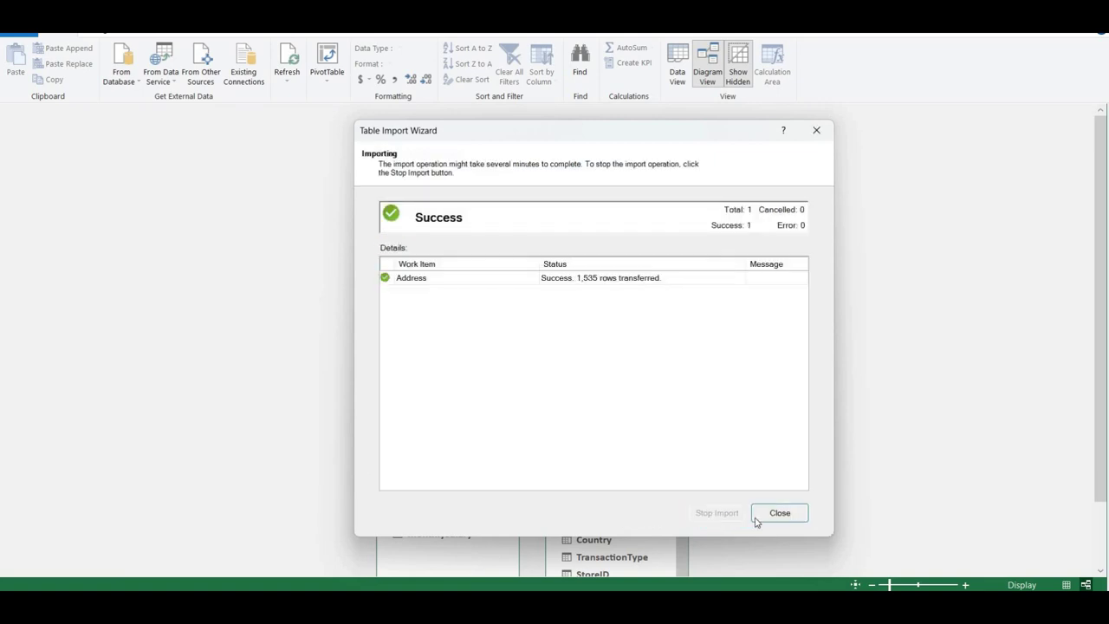
click(764, 516)
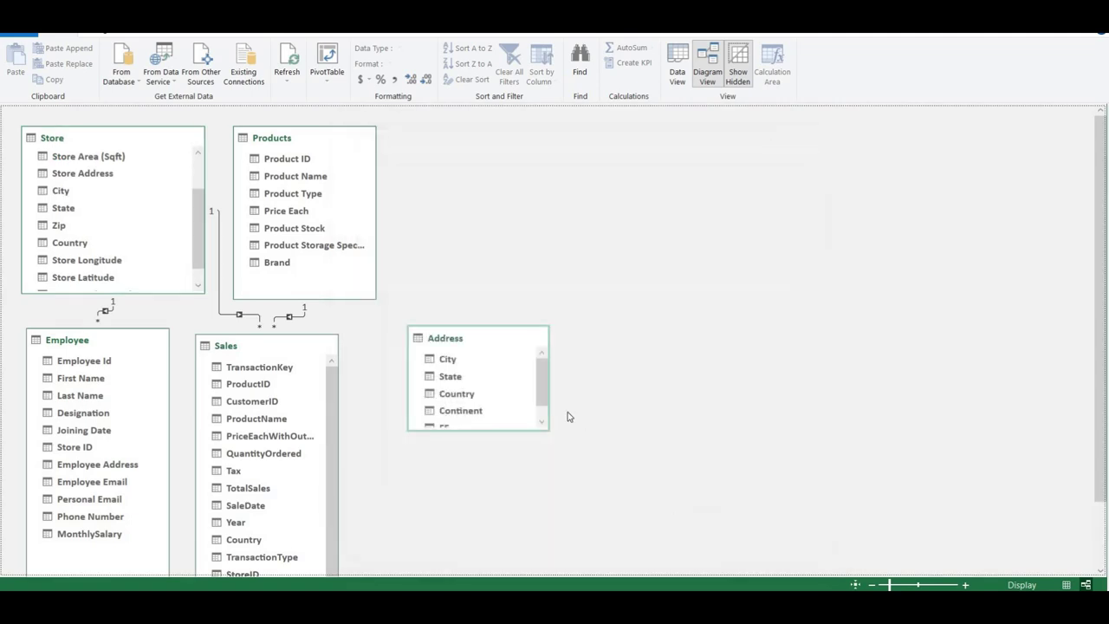
Import the Customers$ sheet from Customers Table.xlsx as another Excel File source, using its first row as column headers.
click(195, 76)
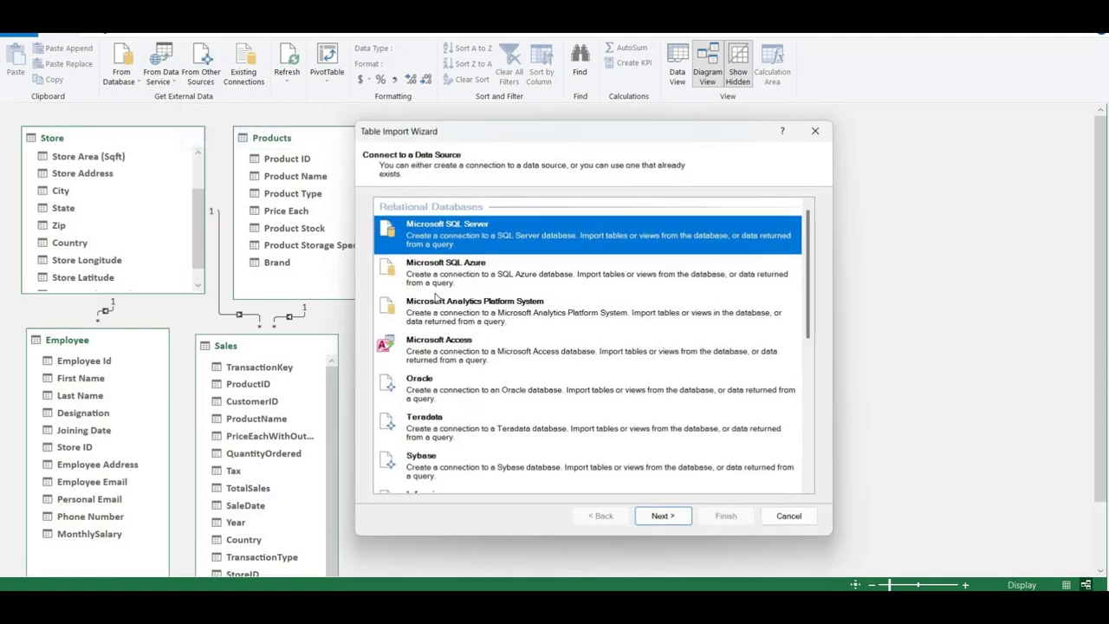
scroll(453, 420, down, 10)
double_click(452, 420)
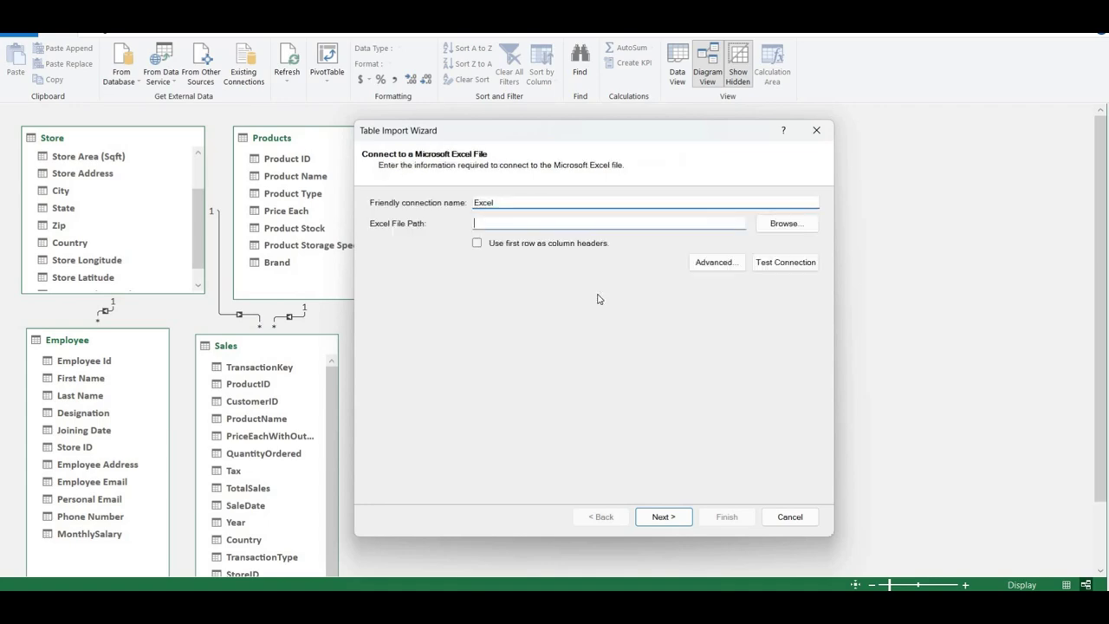
click(783, 223)
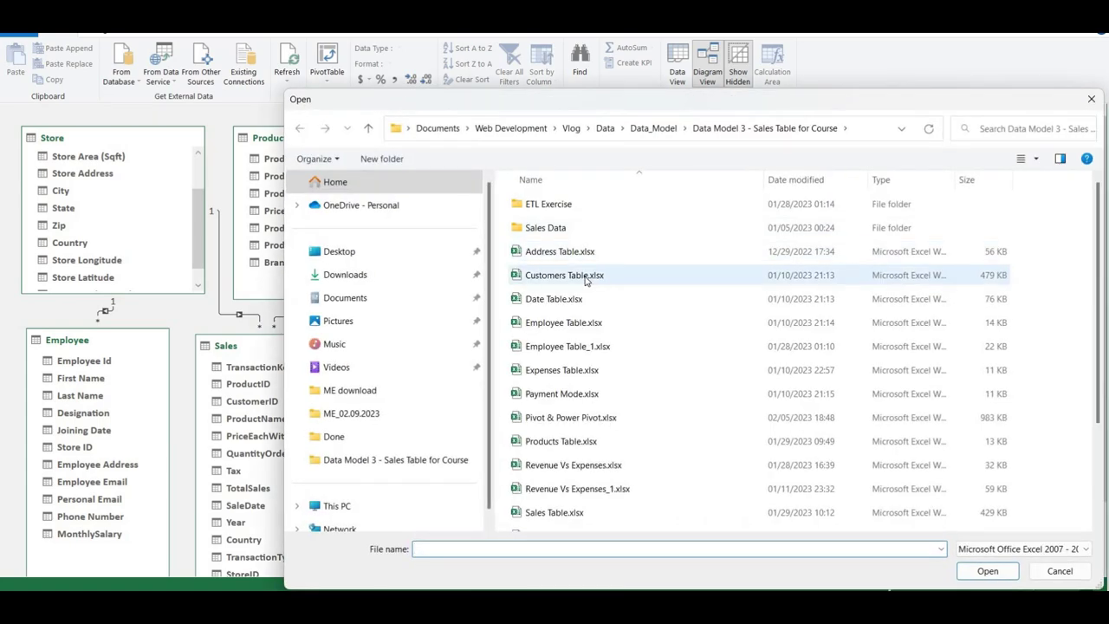
double_click(572, 276)
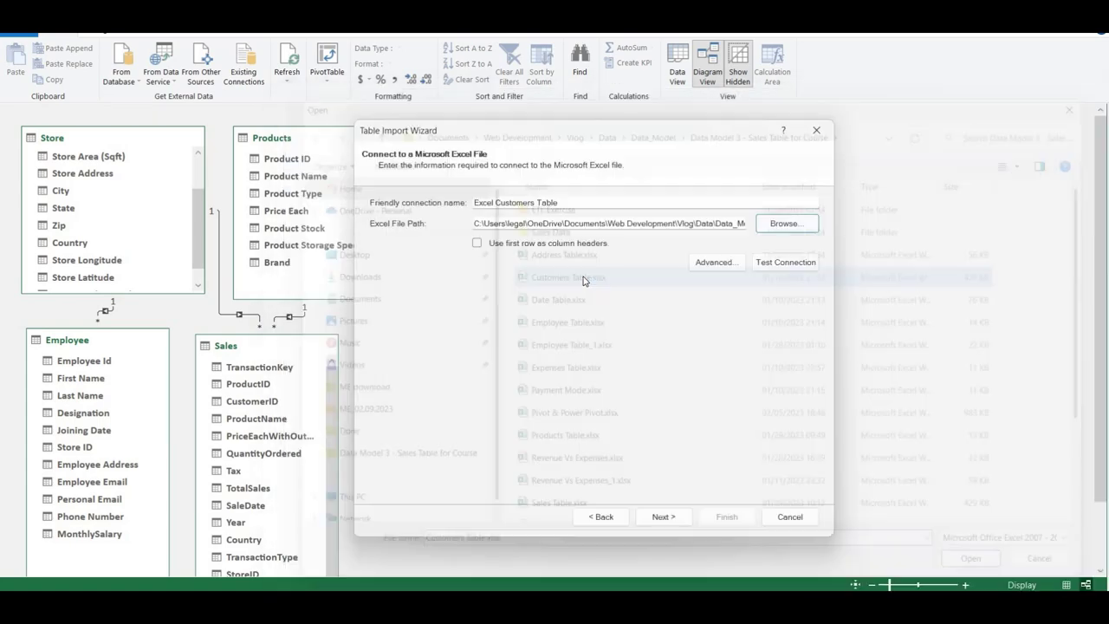
click(477, 243)
click(663, 517)
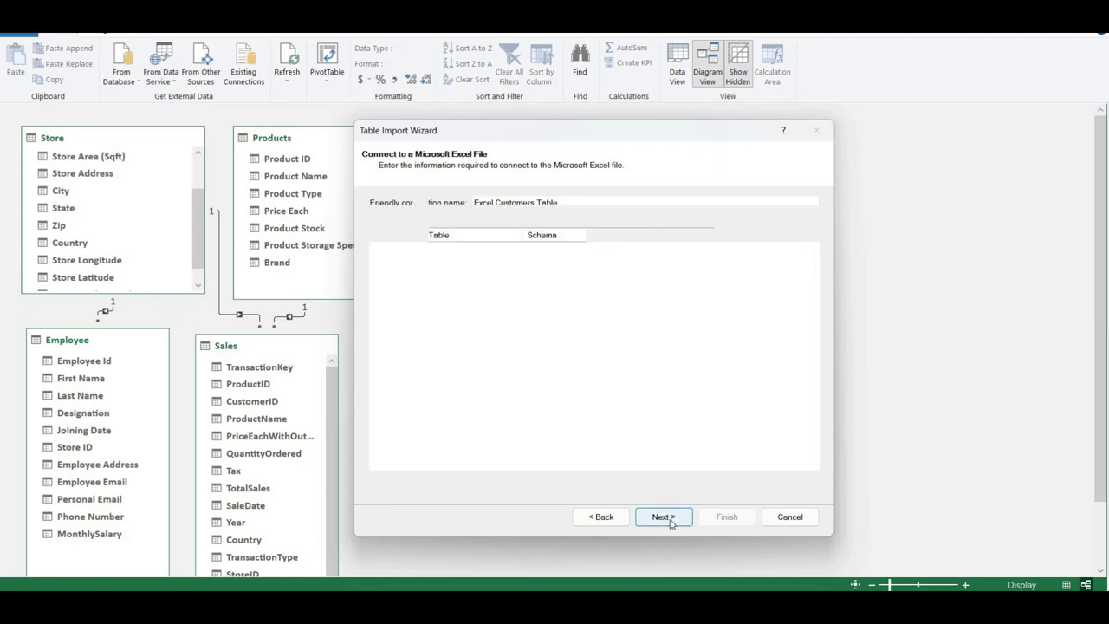
click(376, 250)
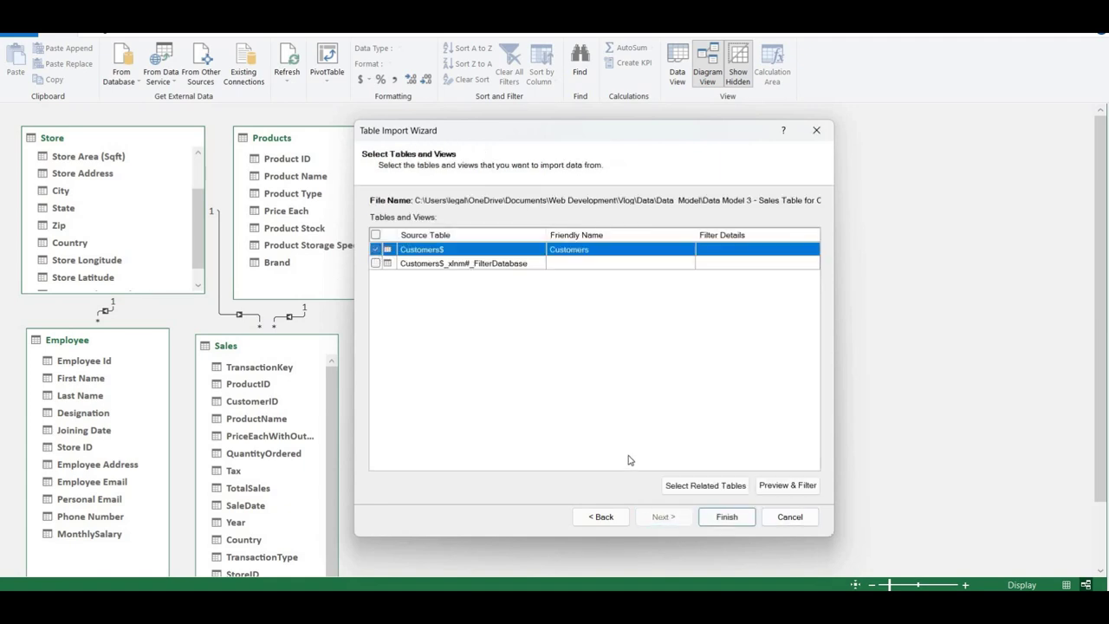
click(727, 516)
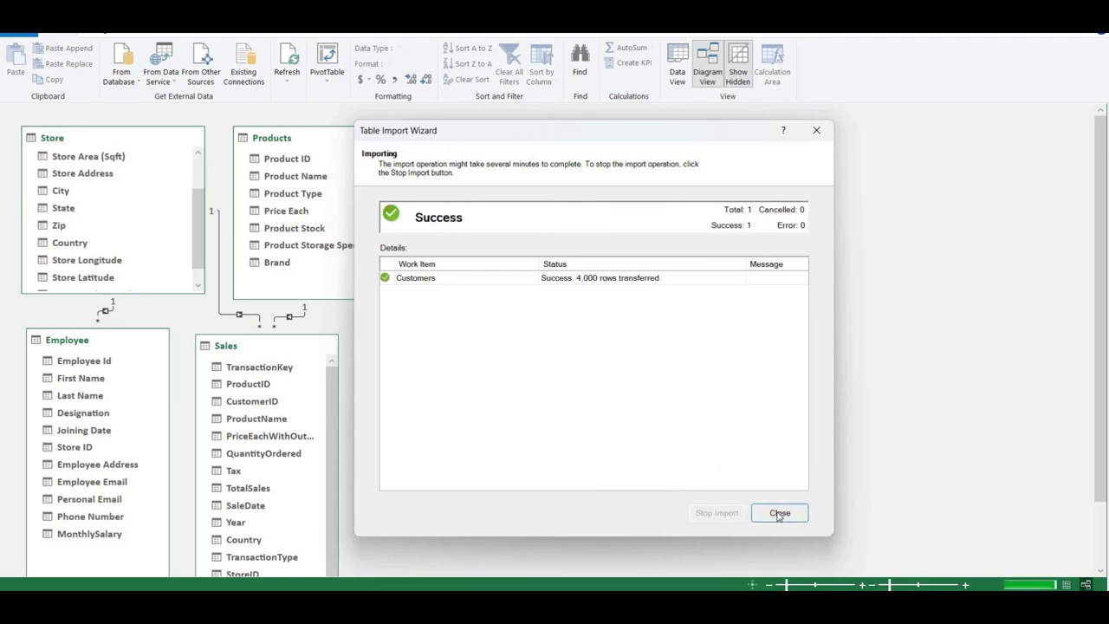
click(780, 513)
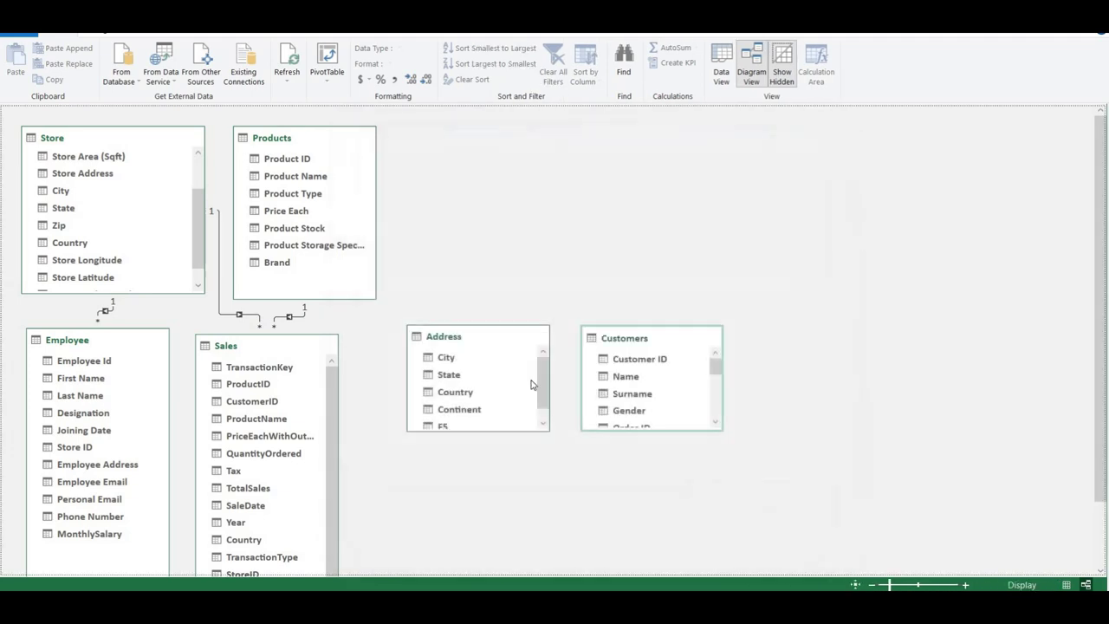
Import the Date$ sheet from Date Table.xlsx into the data model, using its first row as column headers.
click(201, 71)
scroll(610, 338, down, 1)
scroll(609, 338, down, 5)
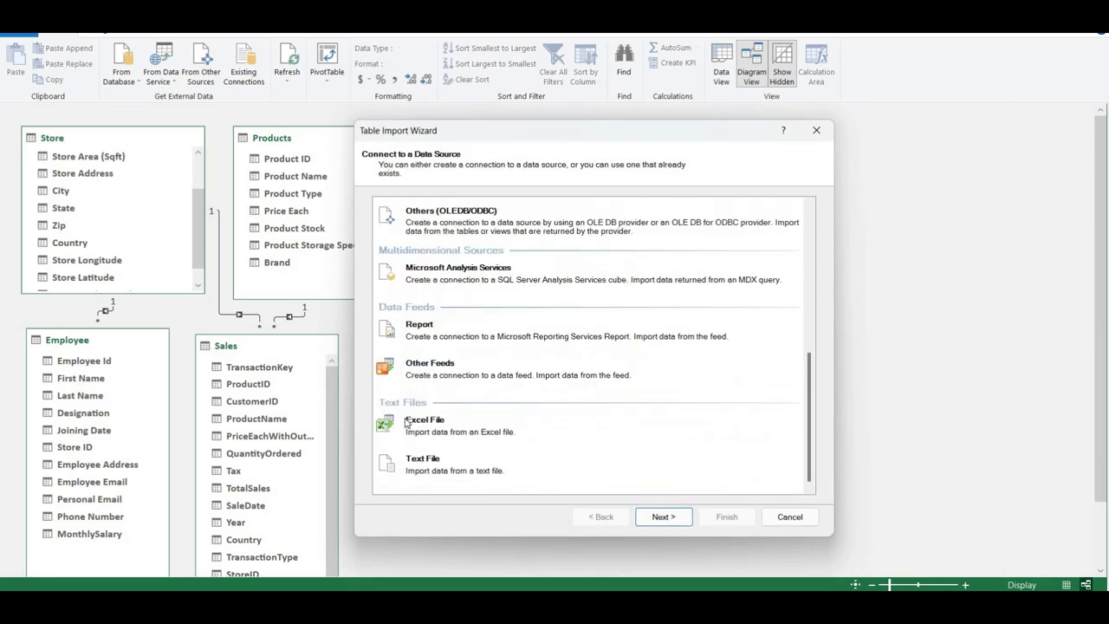
double_click(512, 409)
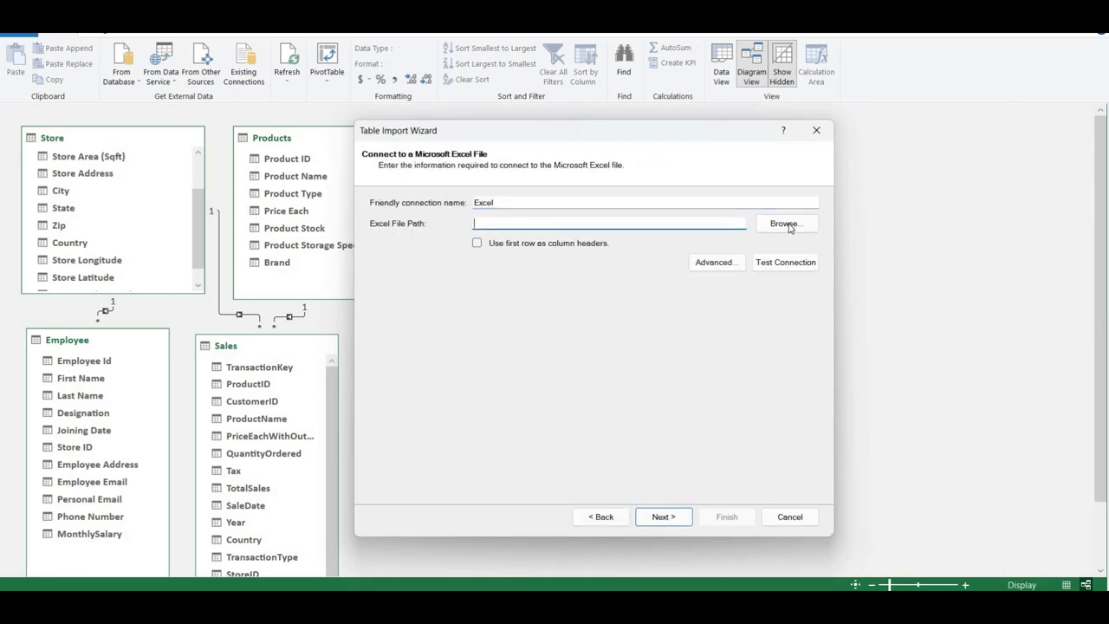
click(784, 224)
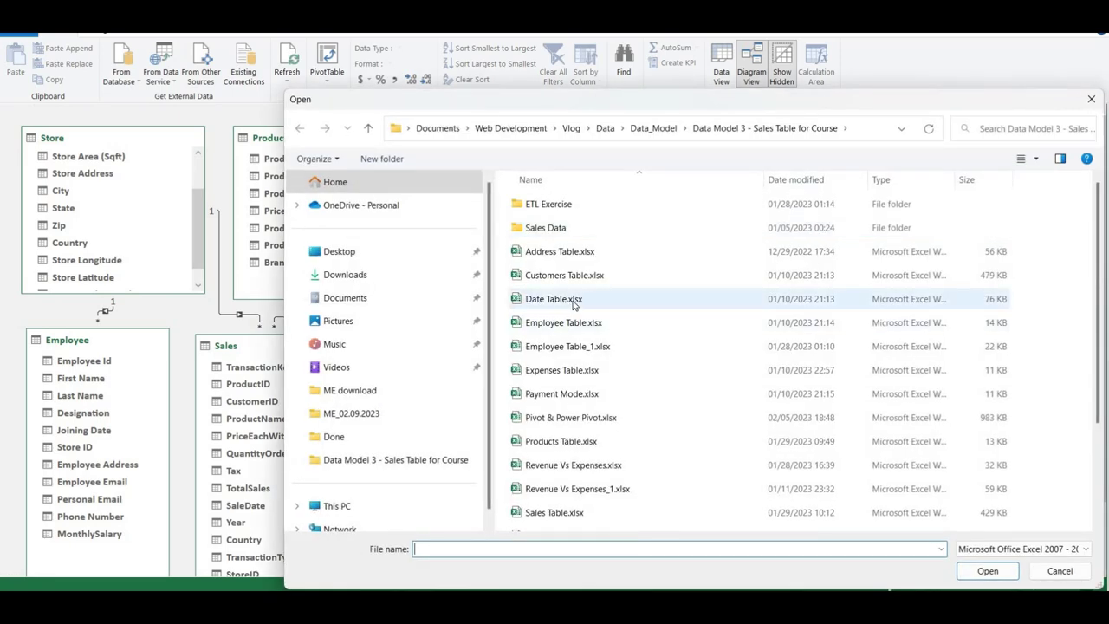
double_click(572, 304)
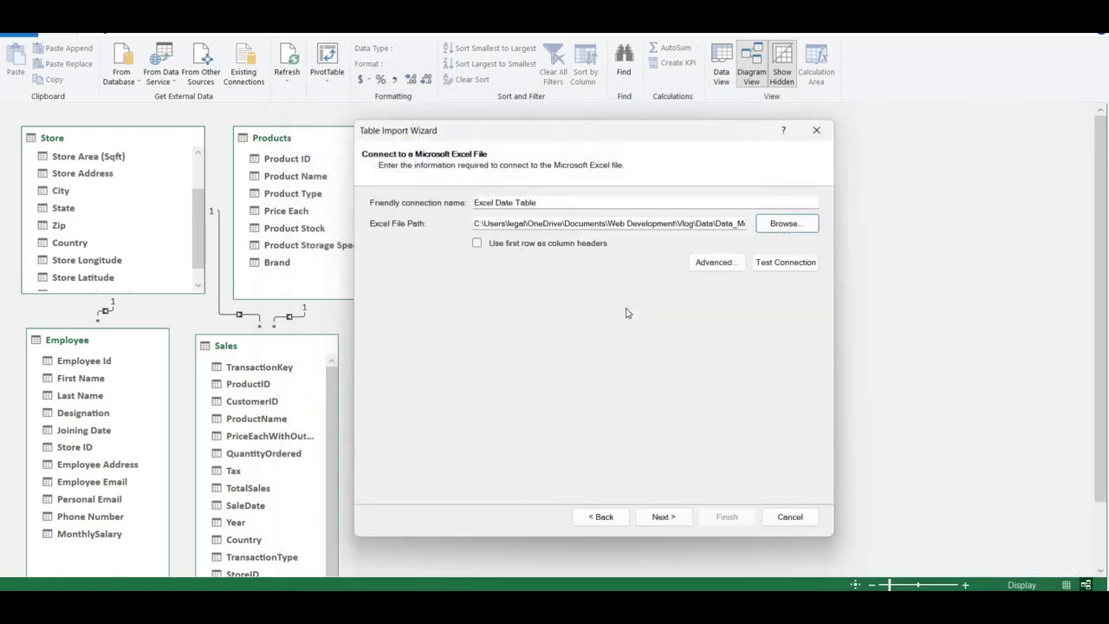
click(478, 245)
click(663, 516)
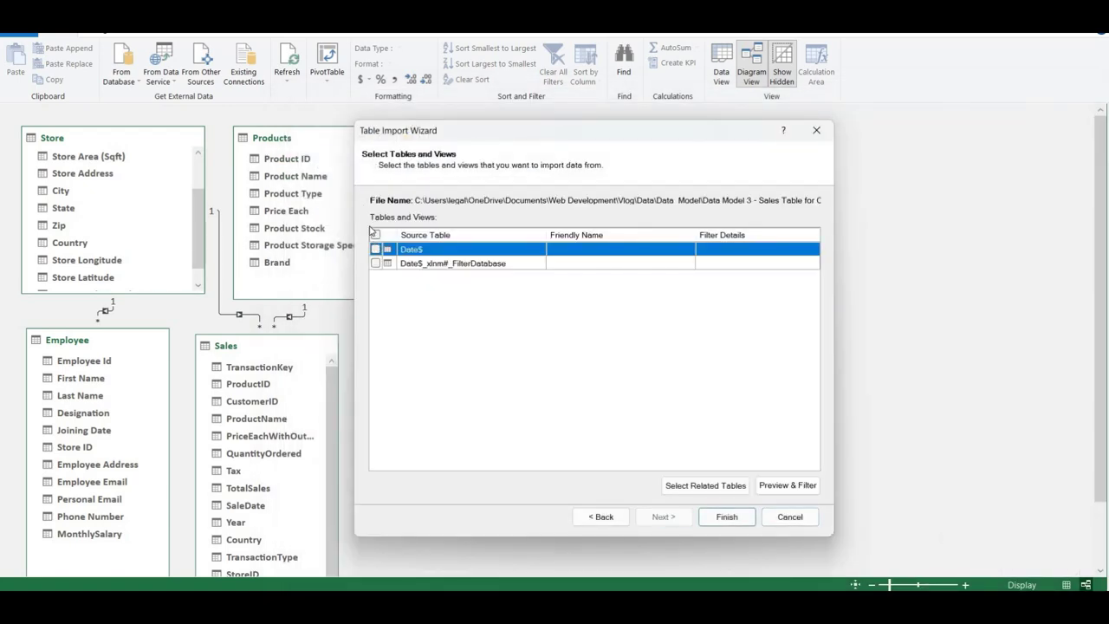
click(375, 249)
click(727, 516)
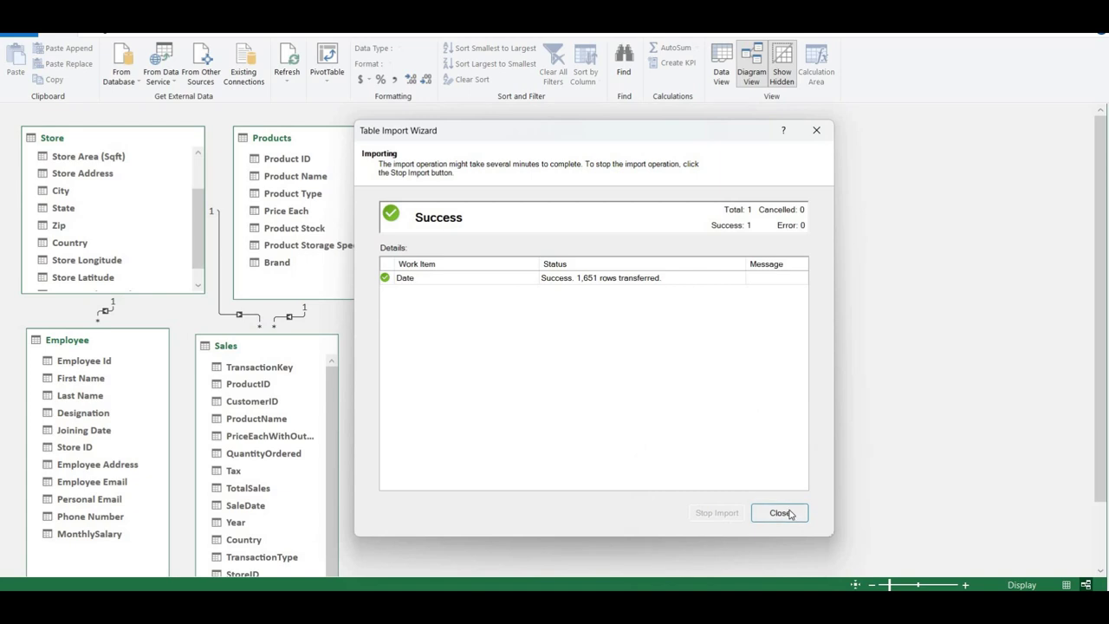
click(779, 511)
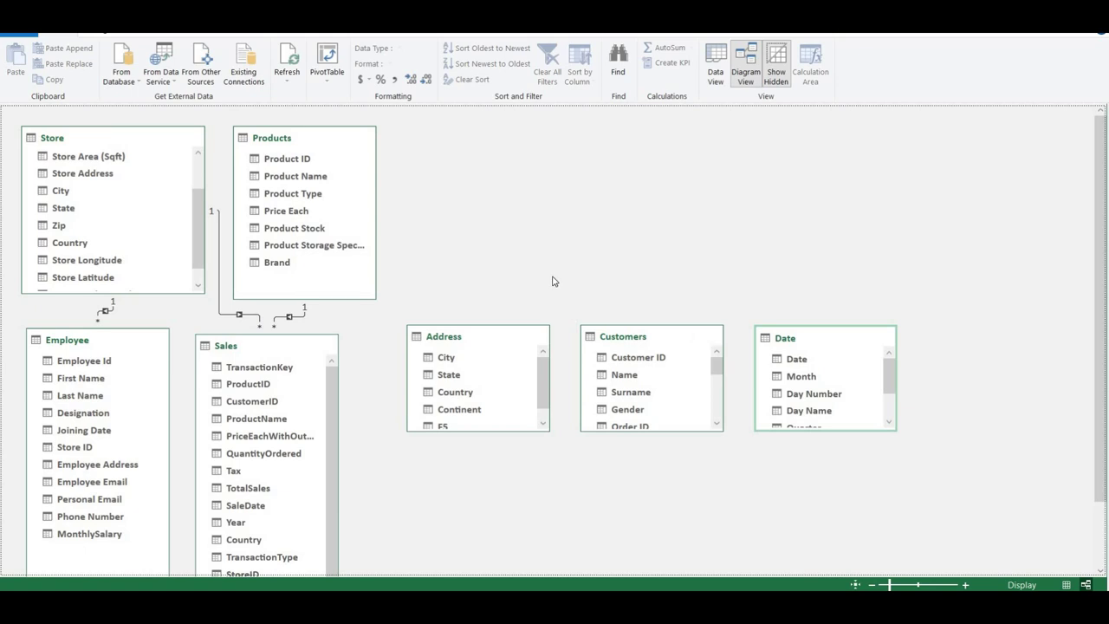
Review the existing data source connections, including the workbook connections and queries.
click(246, 74)
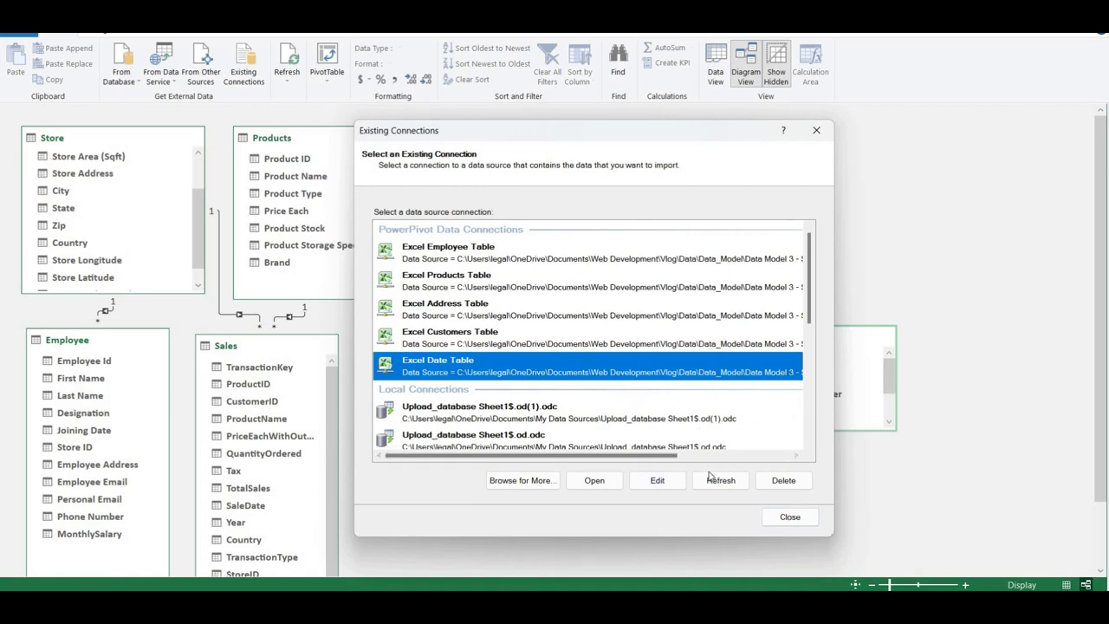
scroll(635, 364, down, 6)
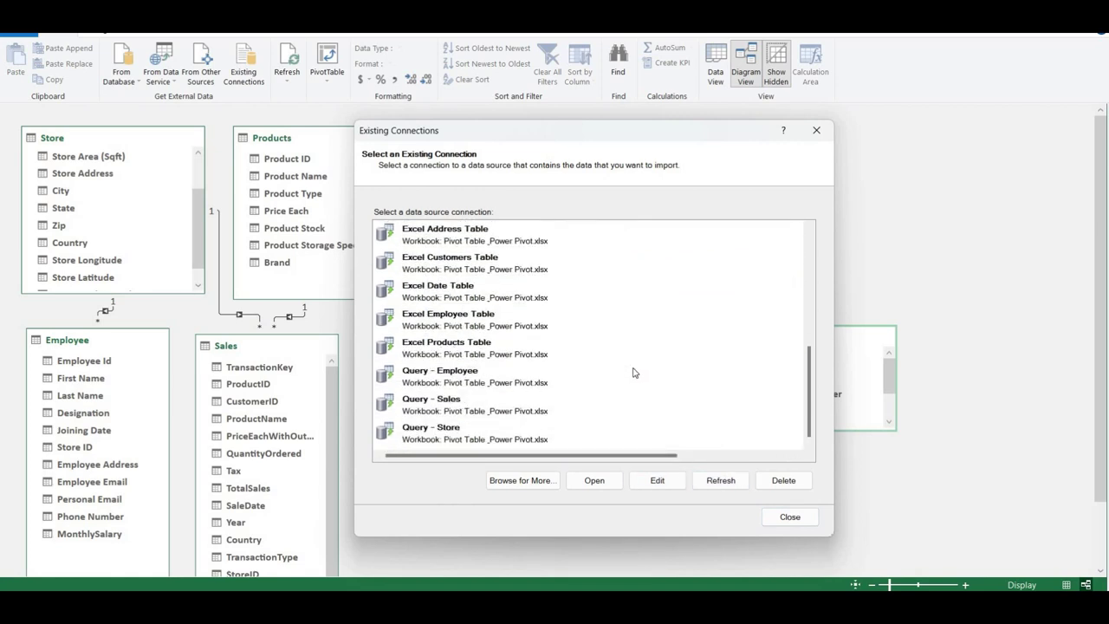
click(791, 517)
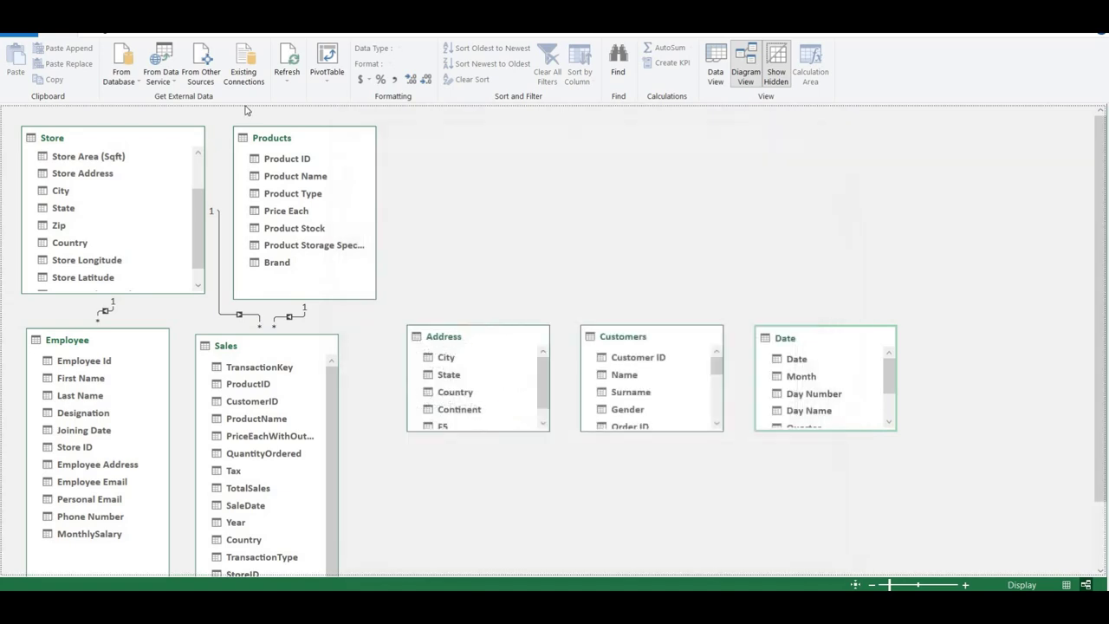
Import the Sheet1$ sheet from Expenses Table.xlsx into the data model, using its first row as column headers.
click(189, 71)
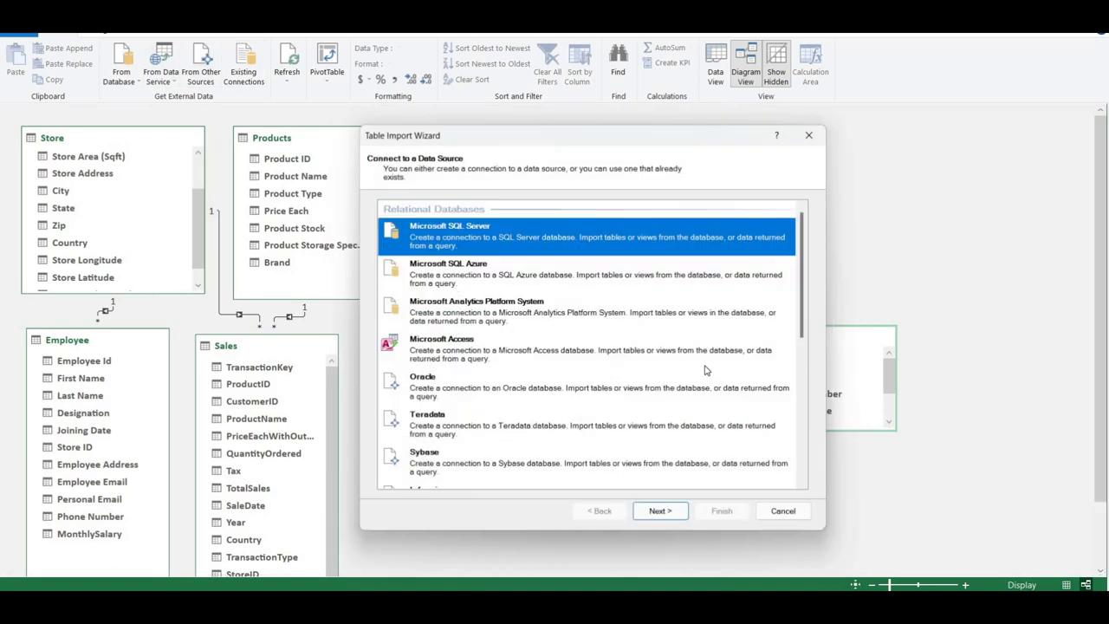
scroll(707, 378, down, 10)
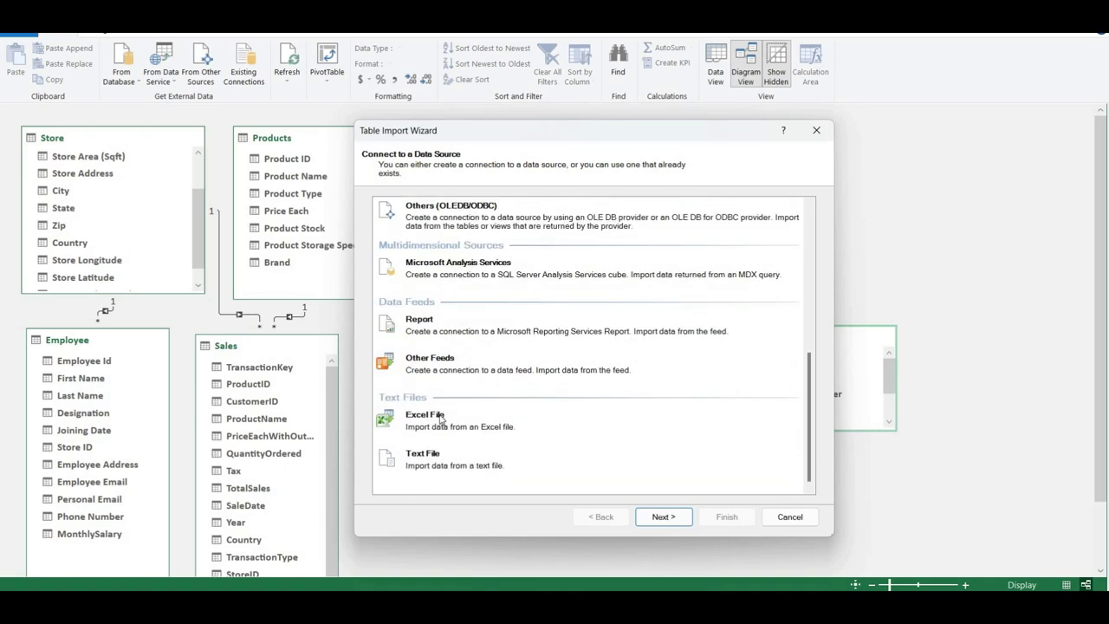
double_click(441, 420)
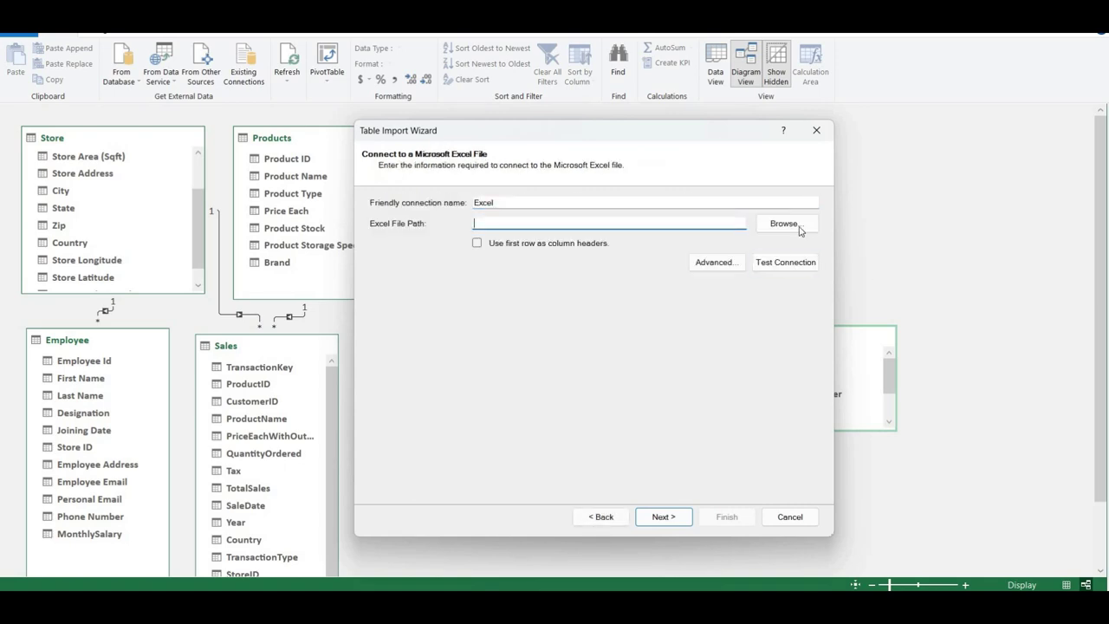
click(800, 227)
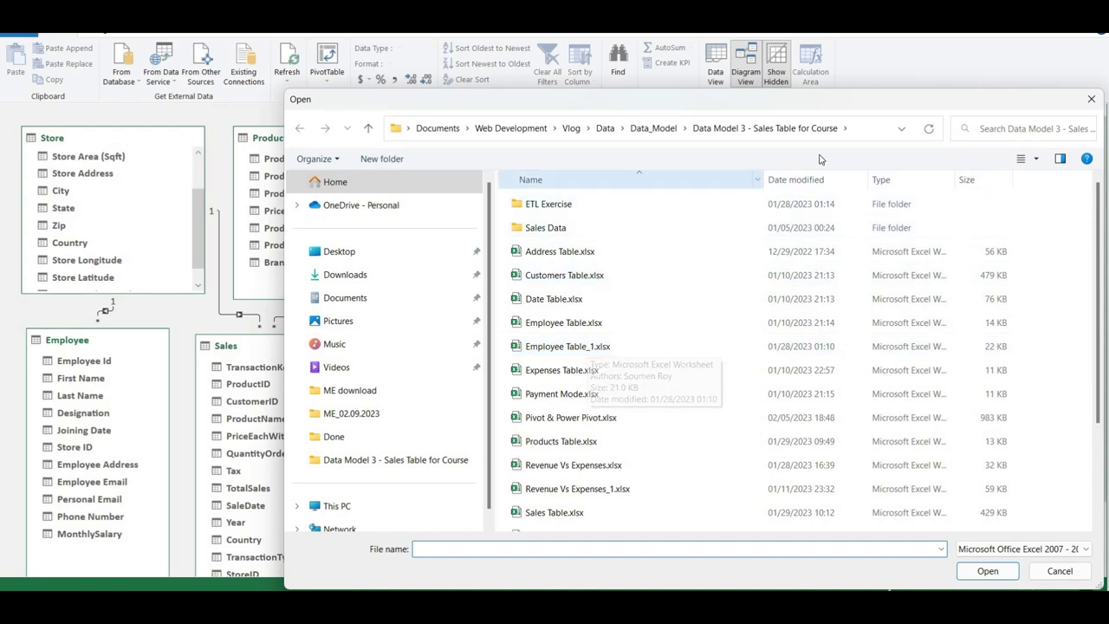
click(1089, 98)
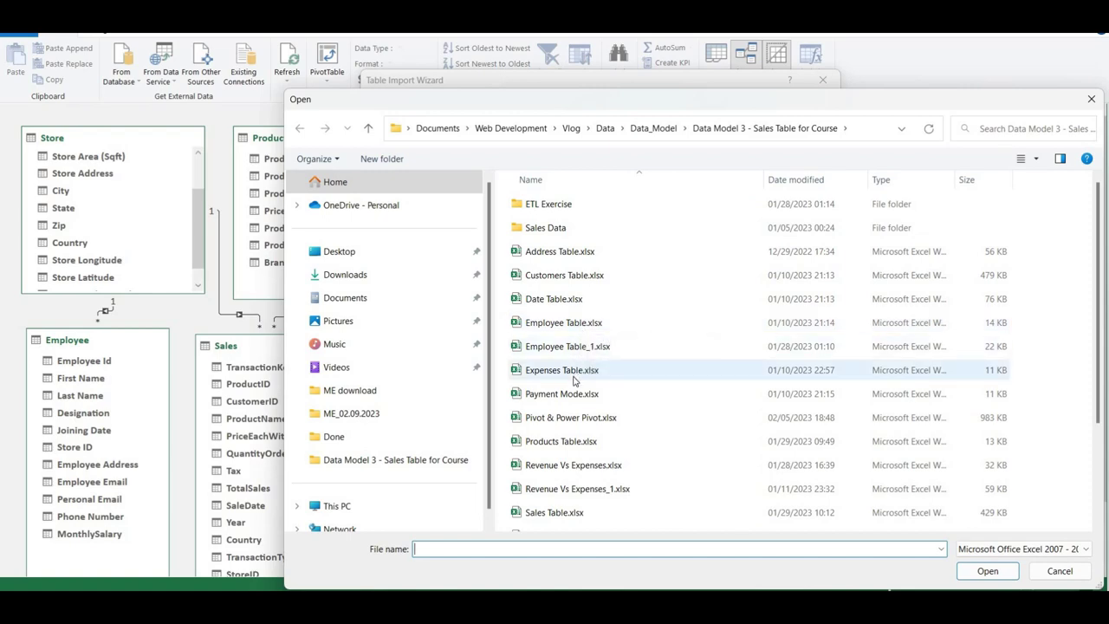
double_click(574, 378)
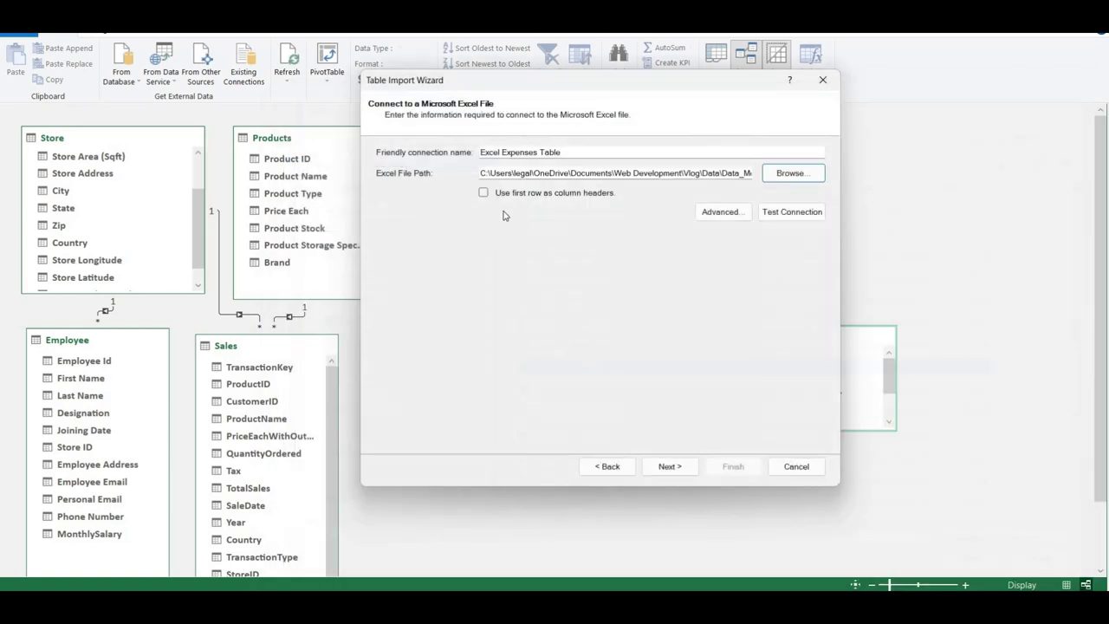
click(484, 193)
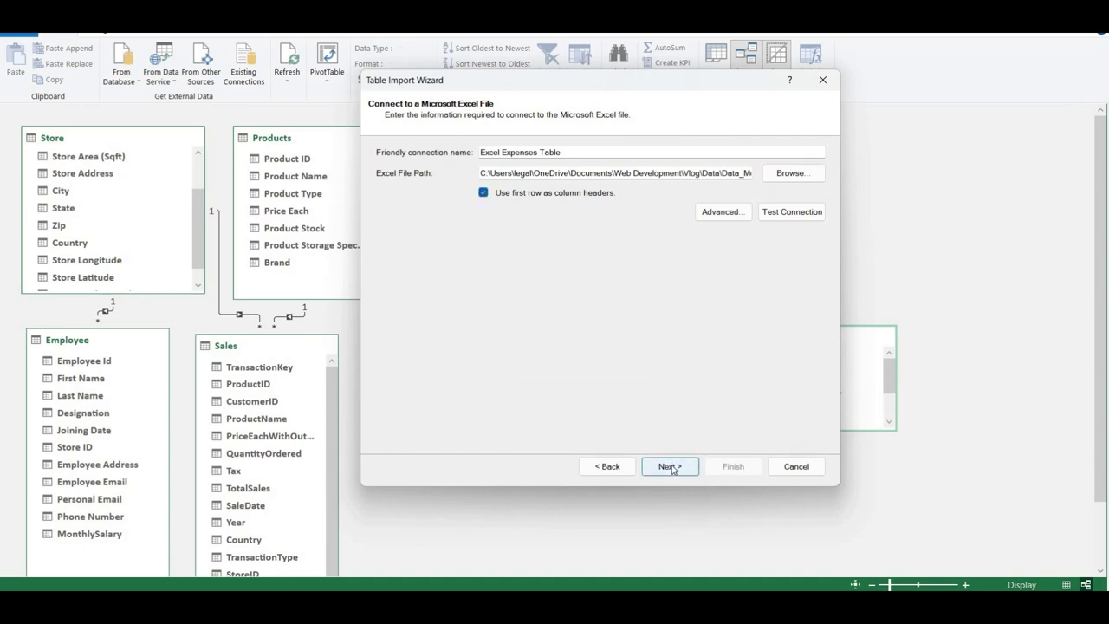
click(671, 468)
click(735, 468)
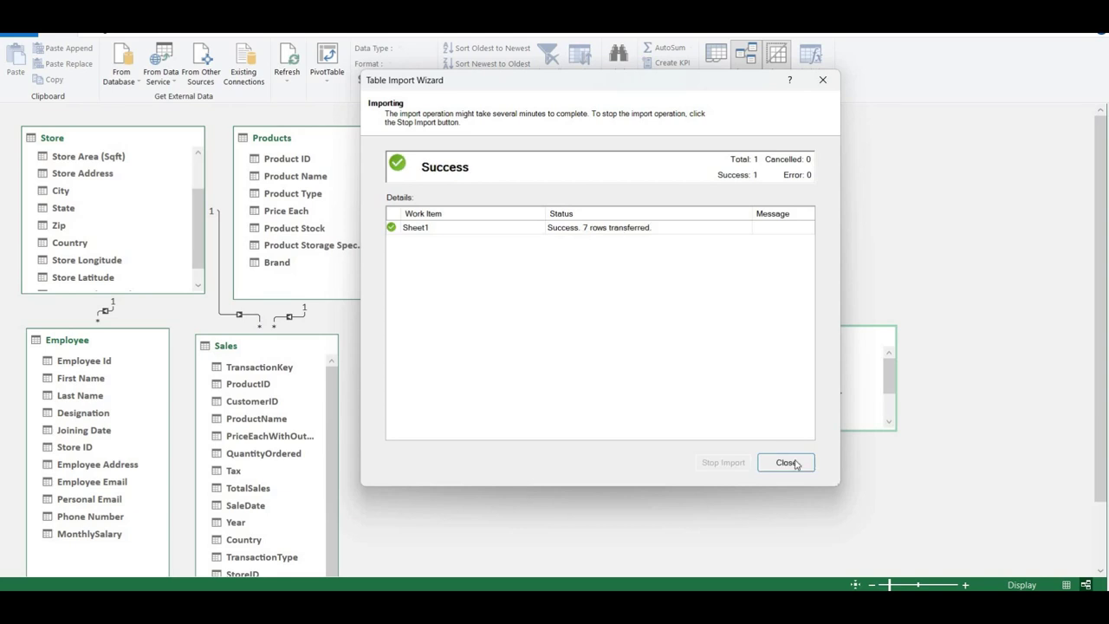
click(789, 462)
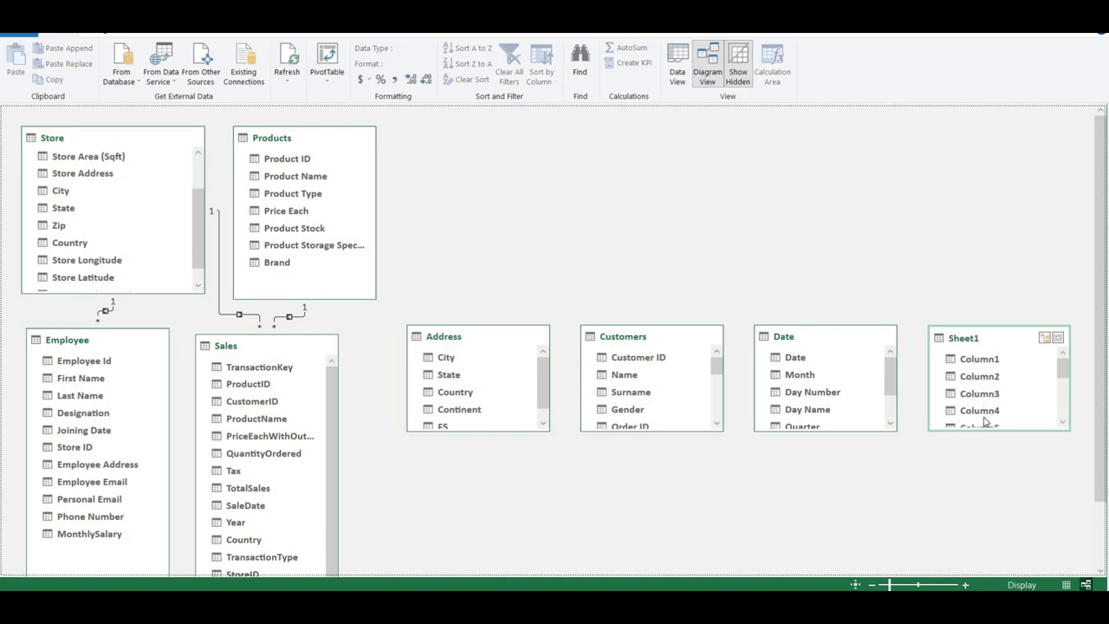
Check the column names of the Sheet1 table in the diagram and delete the table from the model.
scroll(1059, 376, down, 3)
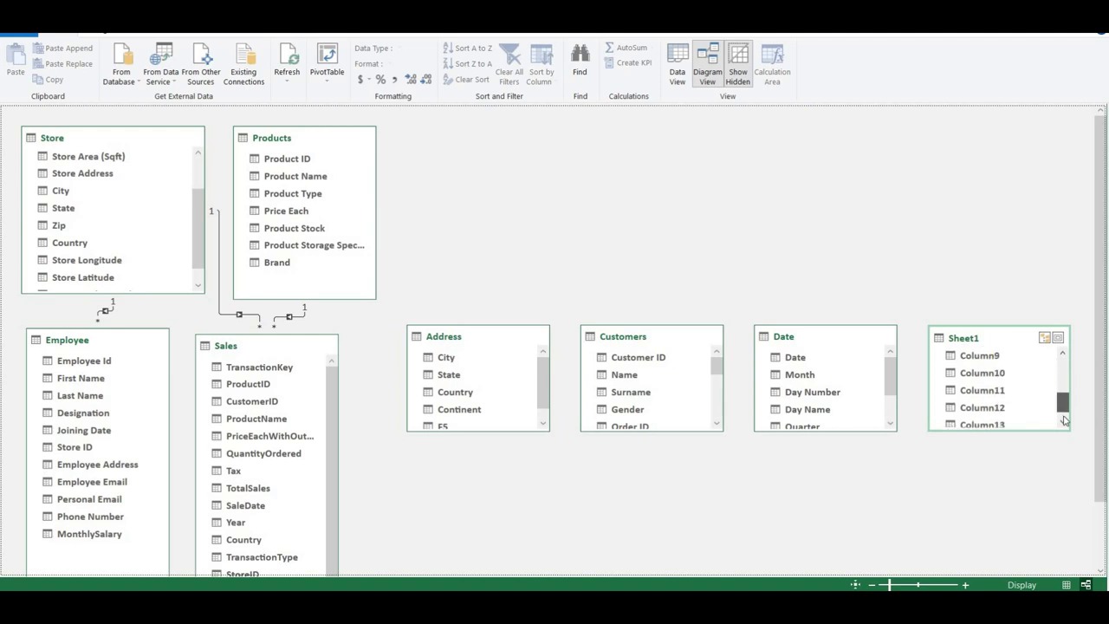
scroll(1064, 372, up, 3)
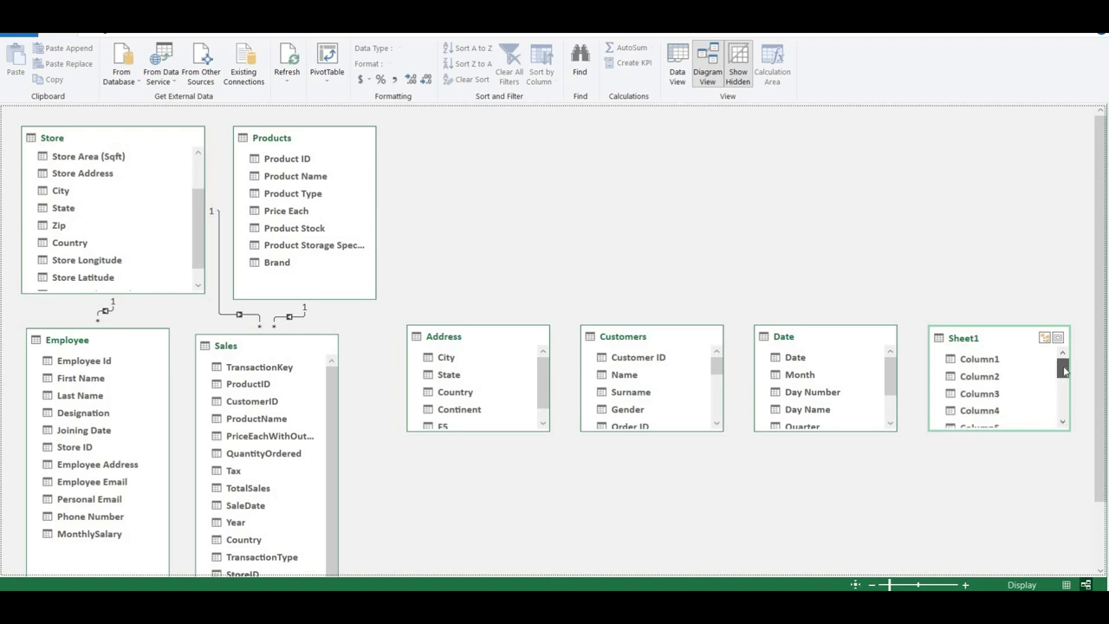
right_click(982, 339)
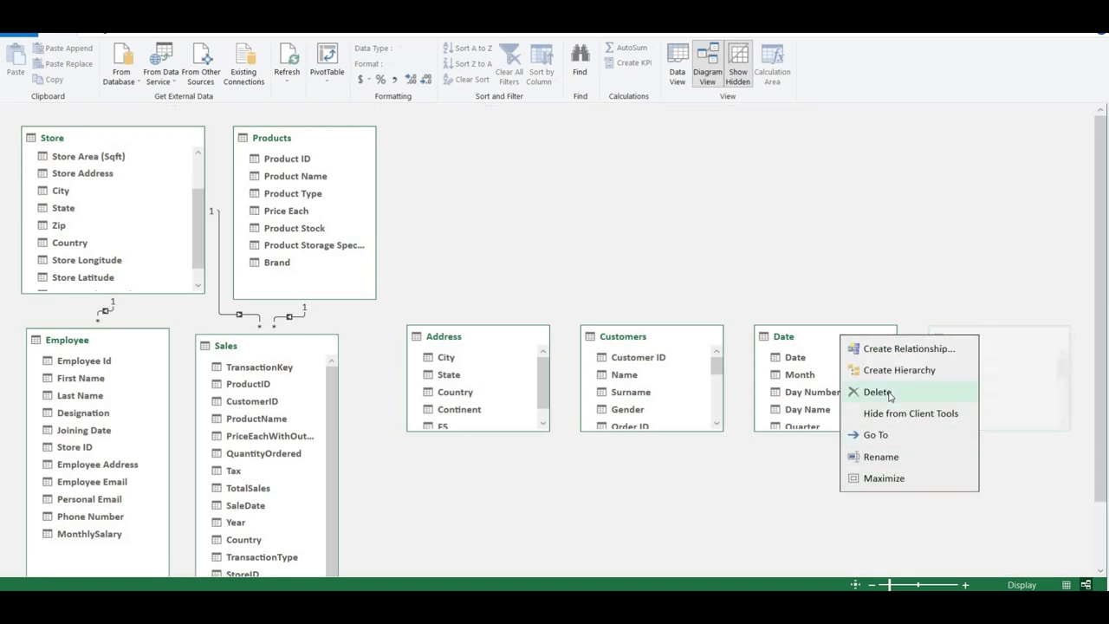
click(875, 392)
click(529, 333)
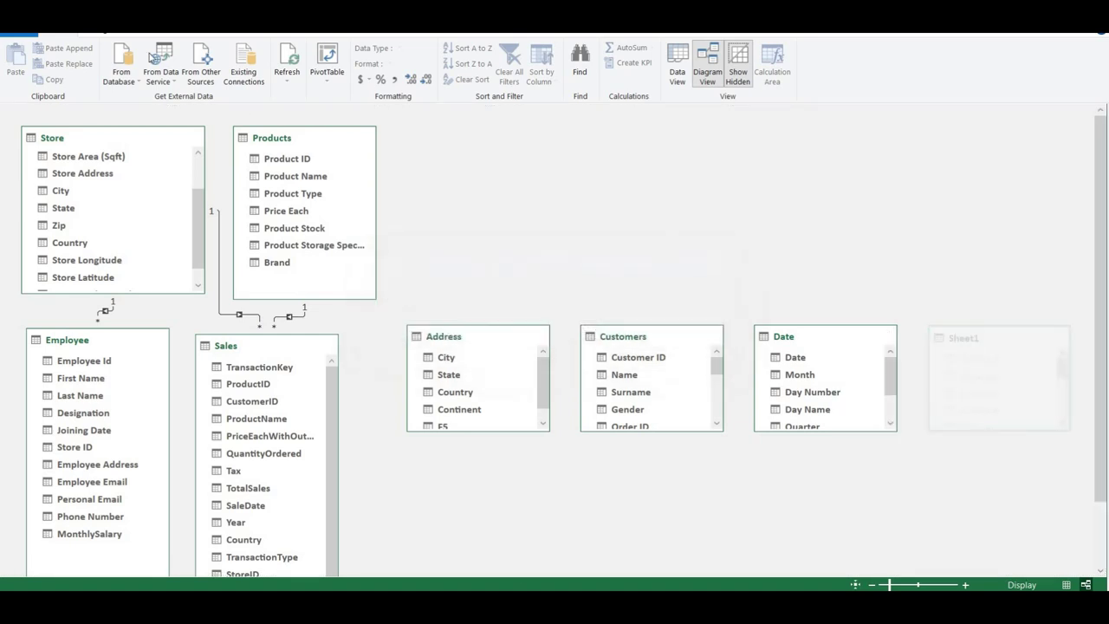
Set up an Excel File connection to Expenses Table.xlsx with the first row as column headers, and test the connection.
click(198, 78)
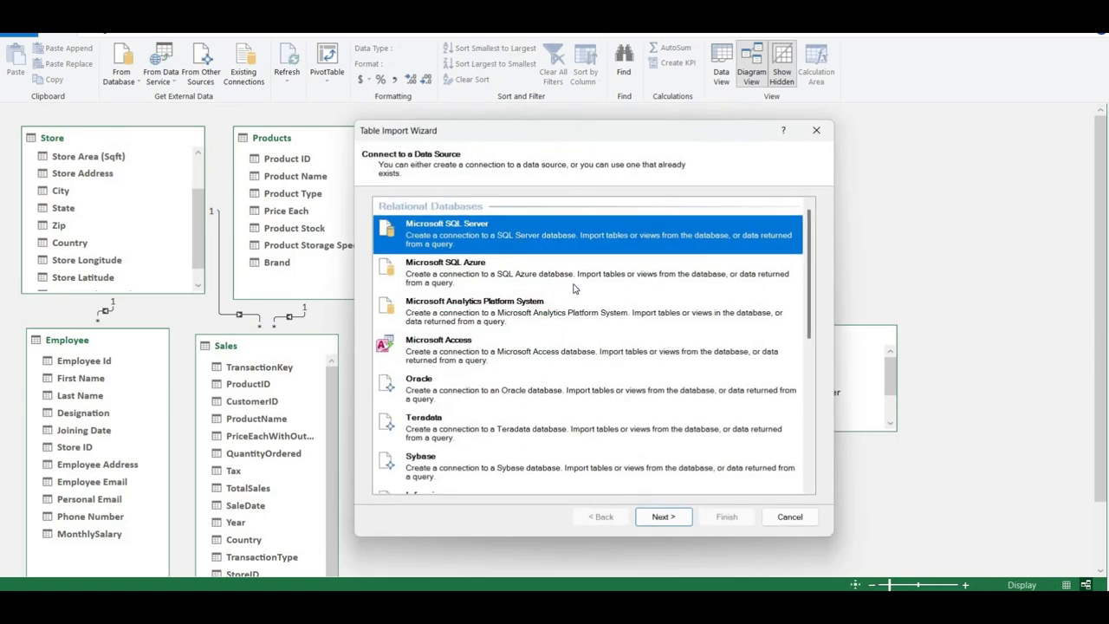
scroll(572, 338, down, 5)
double_click(440, 427)
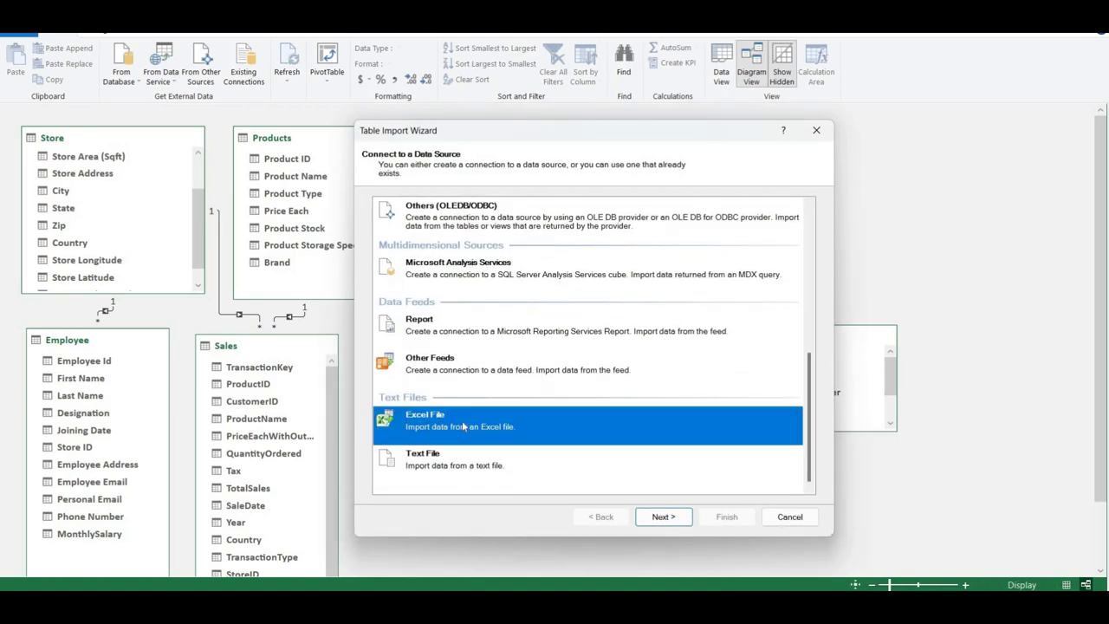
click(788, 224)
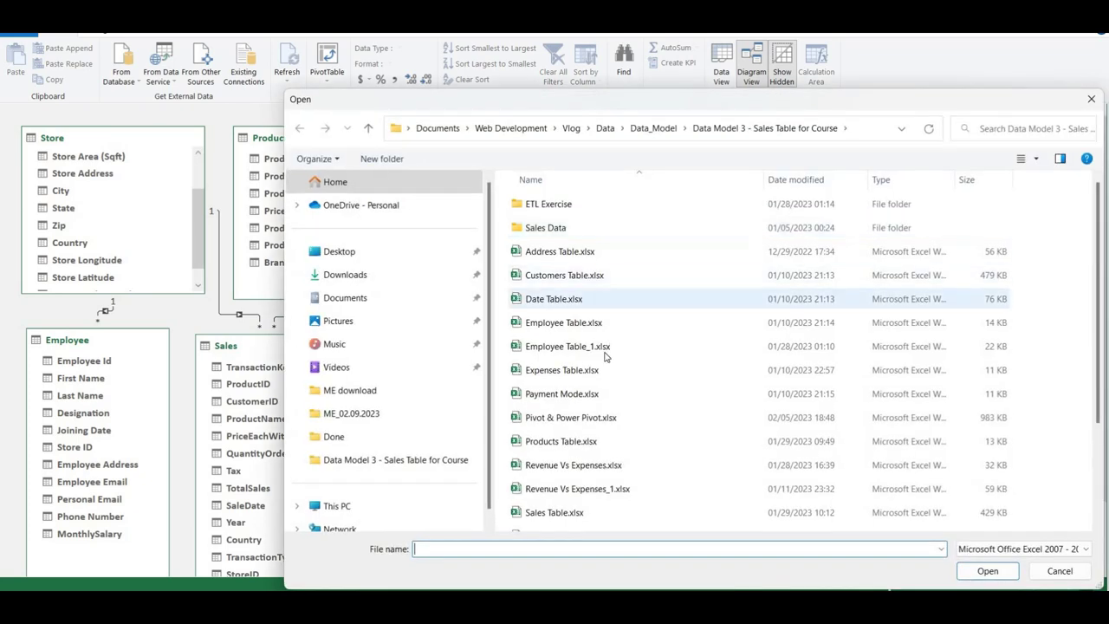
double_click(564, 371)
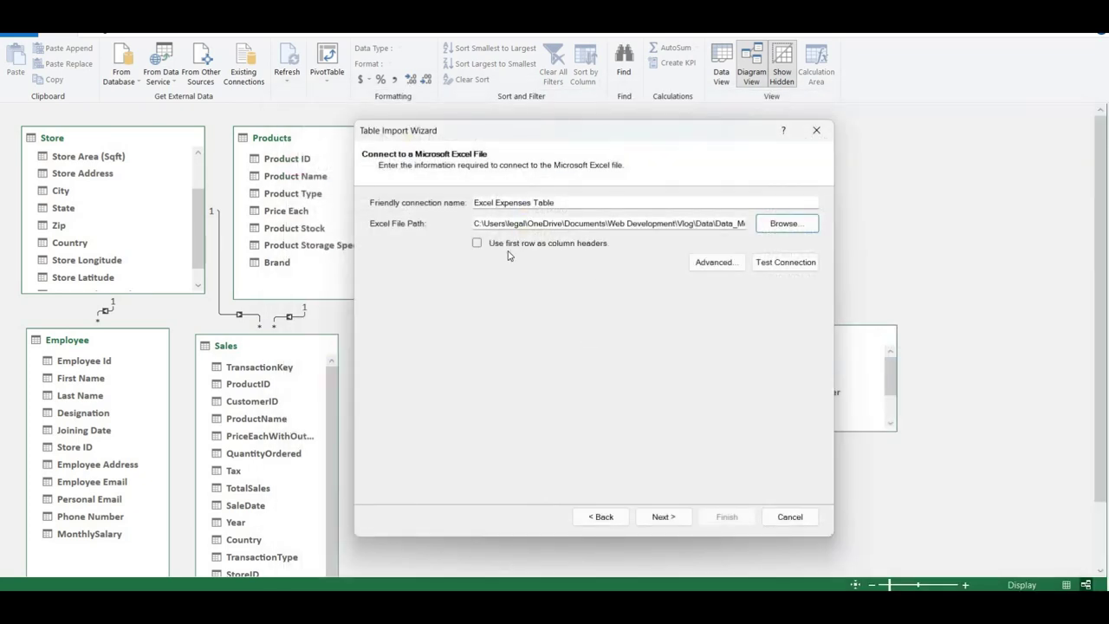
click(507, 244)
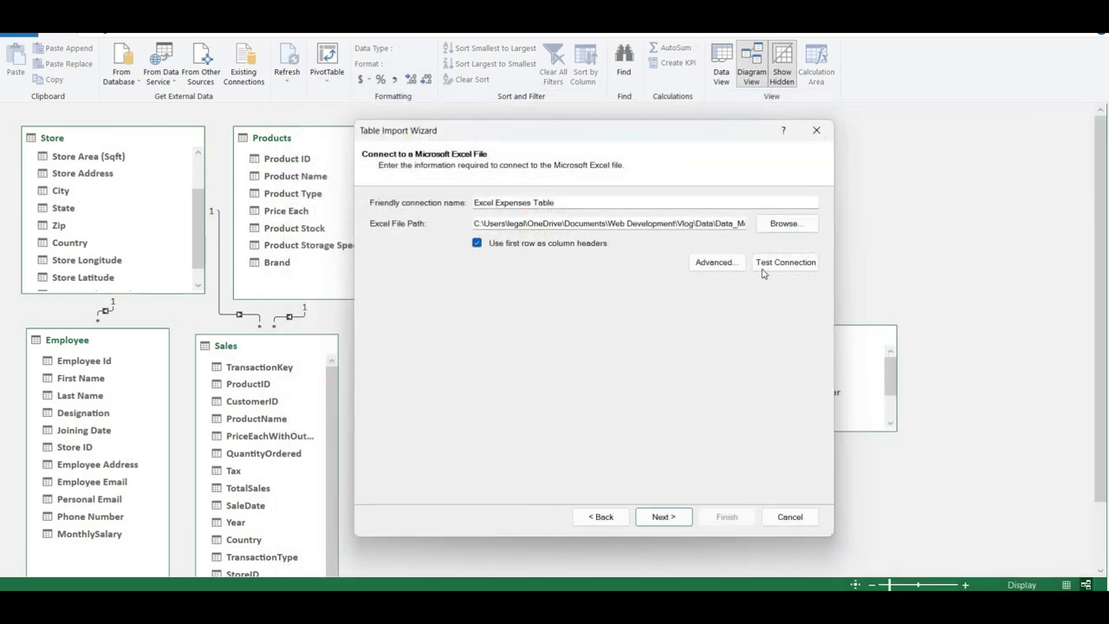
click(789, 274)
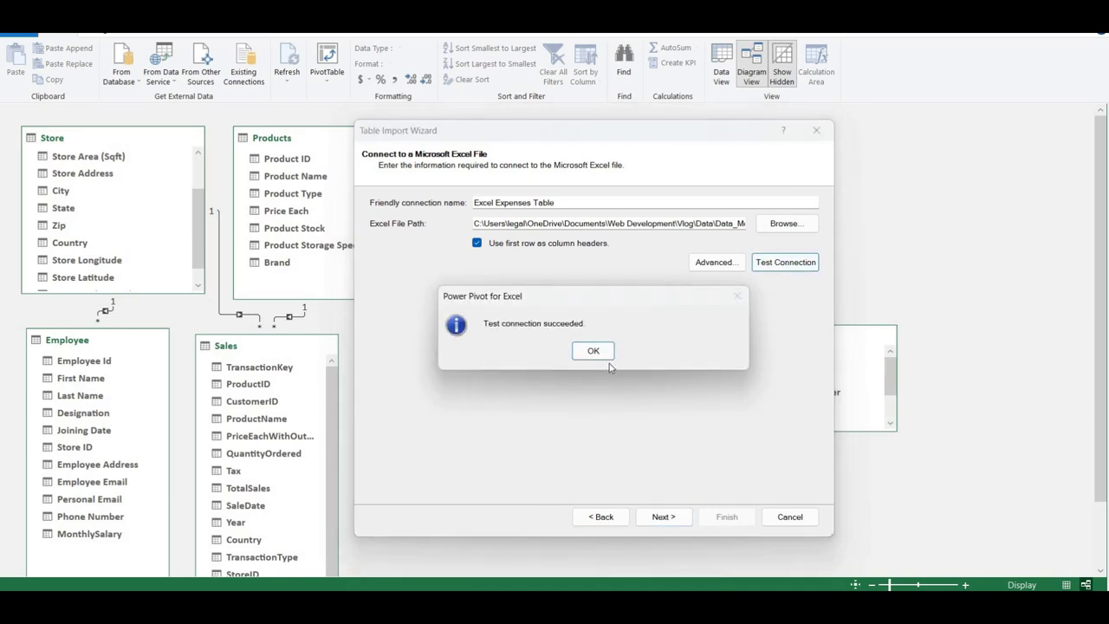
click(596, 356)
click(664, 517)
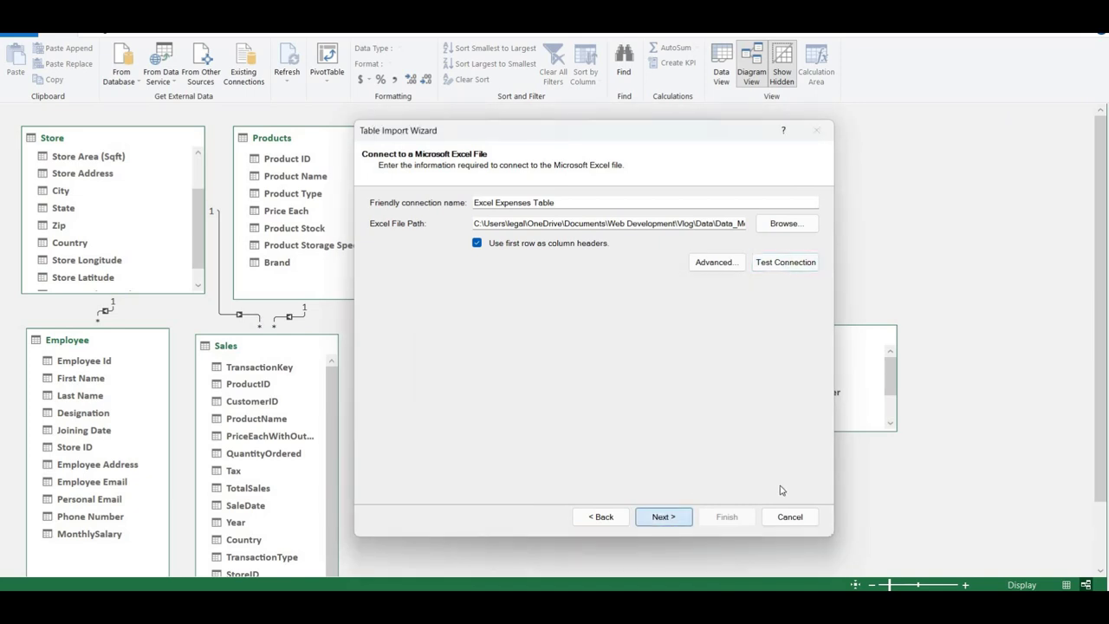
Preview the Sheet1$ data of the Expenses workbook and exit the import wizard without importing.
click(766, 480)
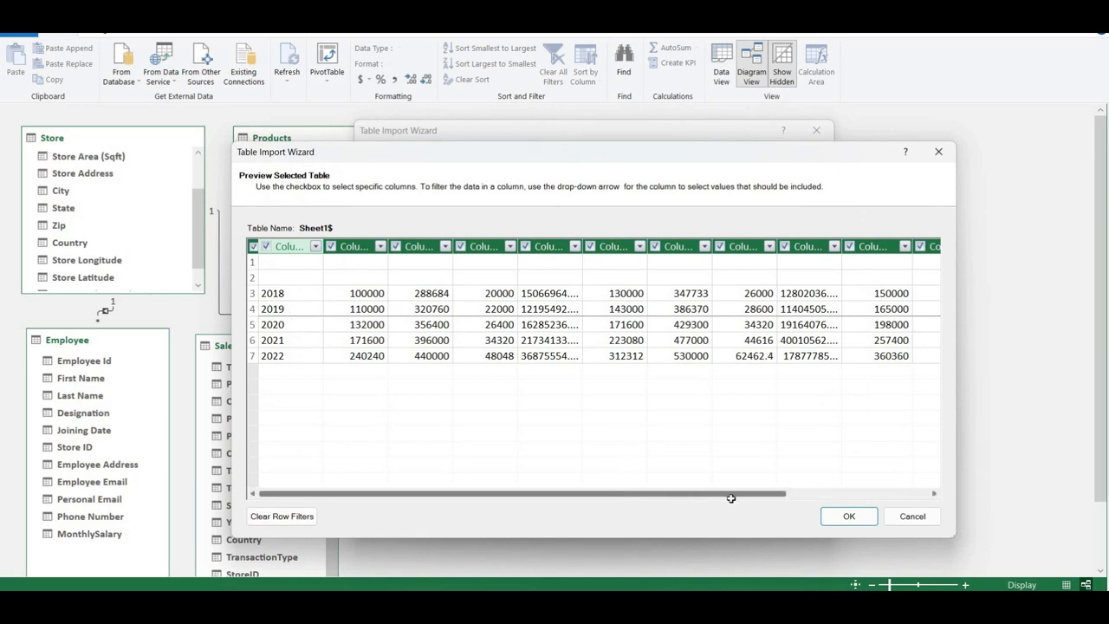
drag(732, 499, 499, 511)
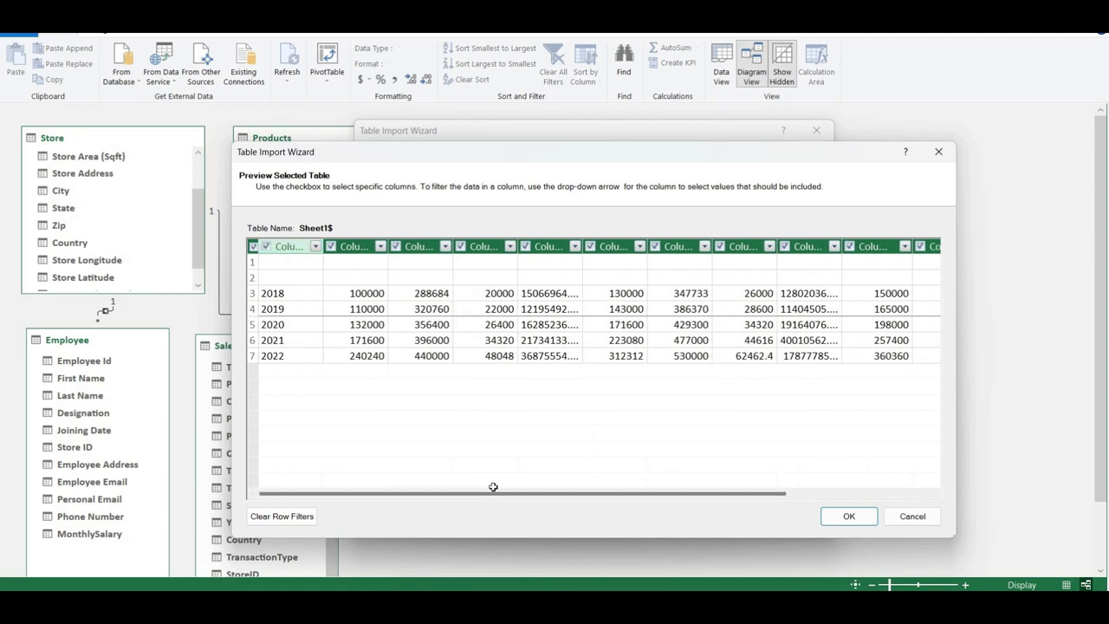
click(924, 520)
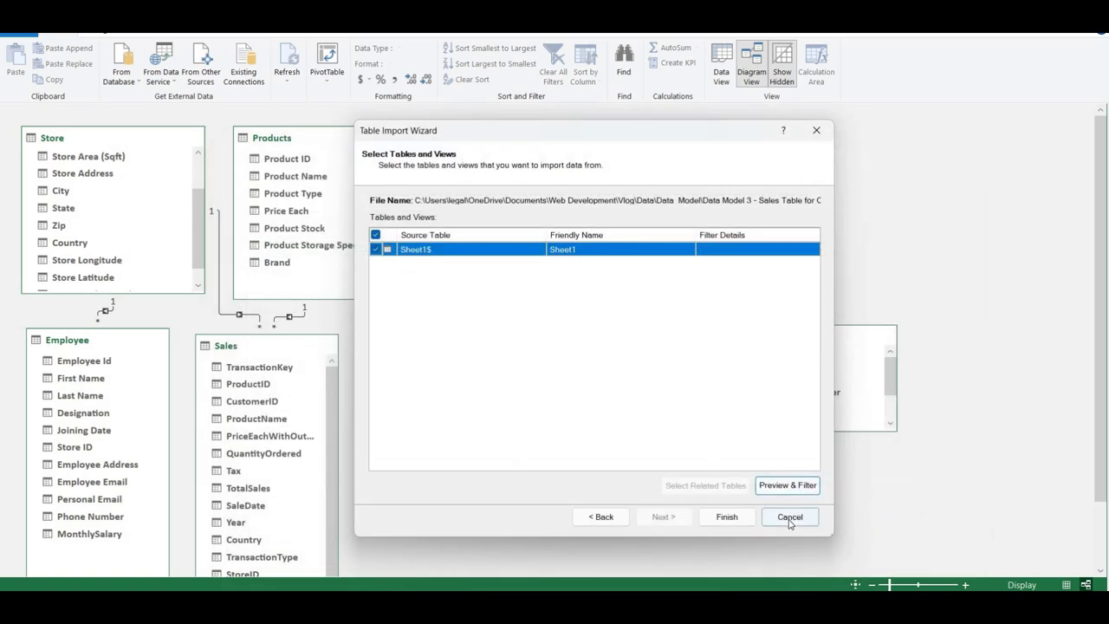
click(789, 517)
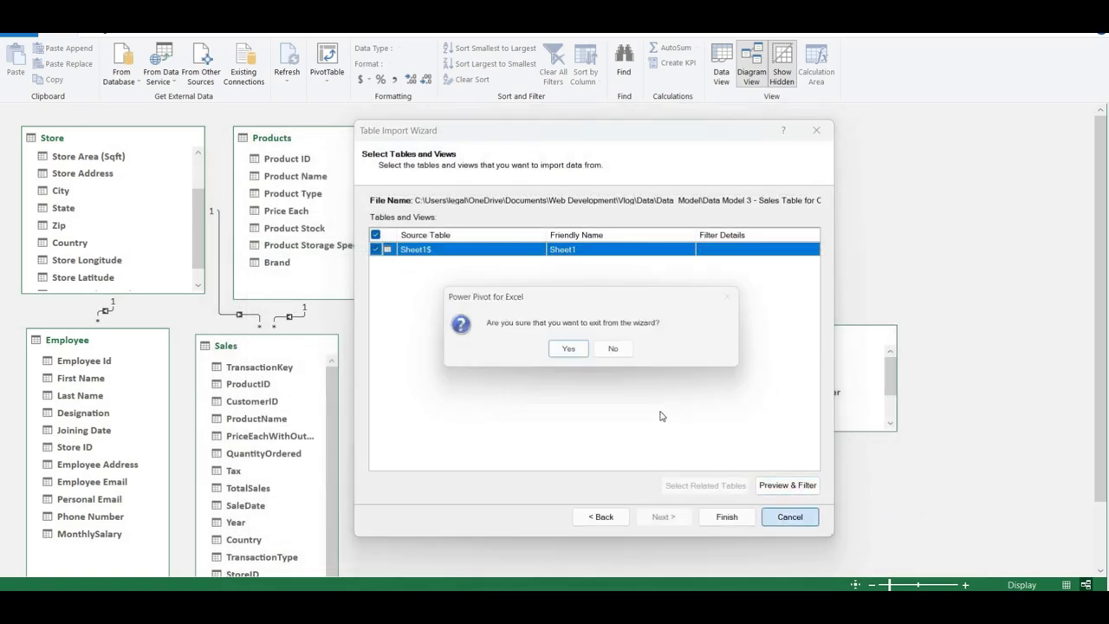
click(566, 351)
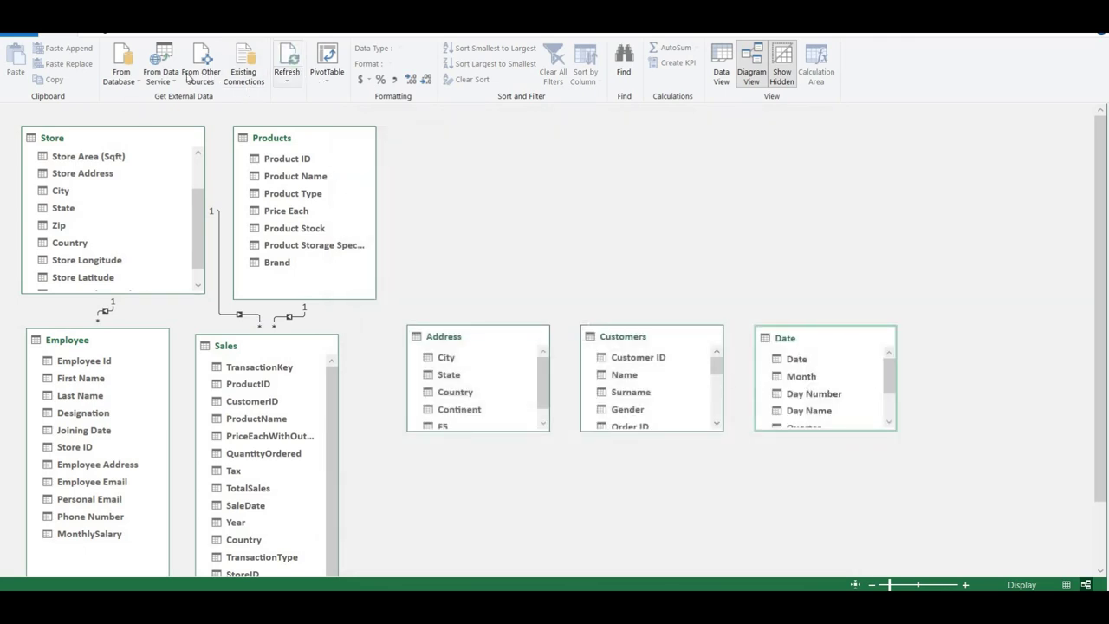
Set up an Excel File connection to Payment Mode.xlsx with the first row as column headers.
click(215, 80)
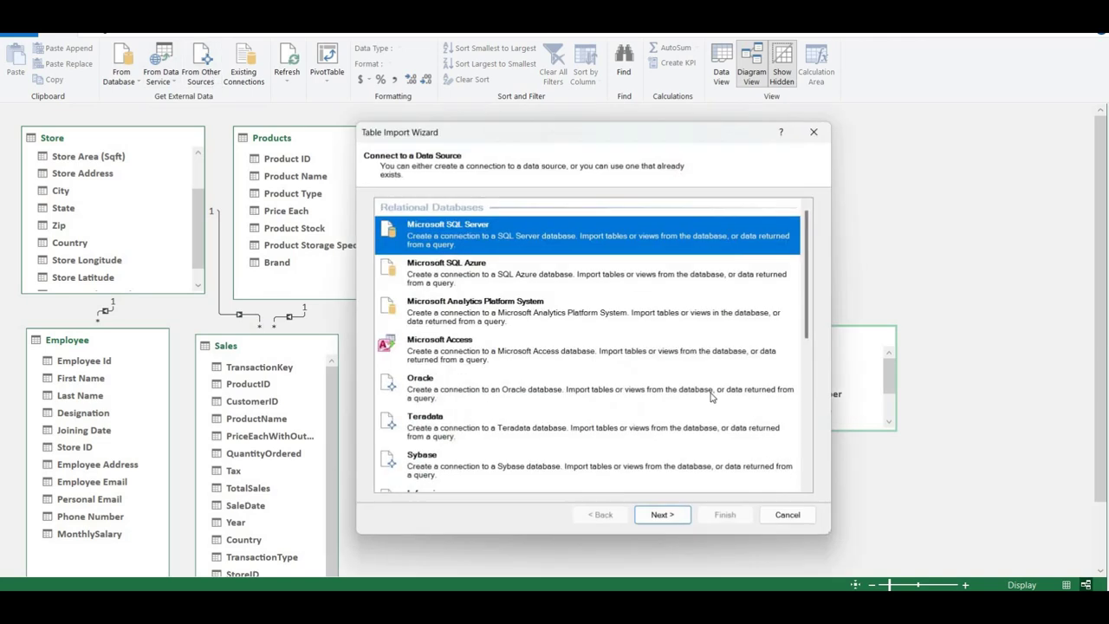
scroll(710, 395, down, 5)
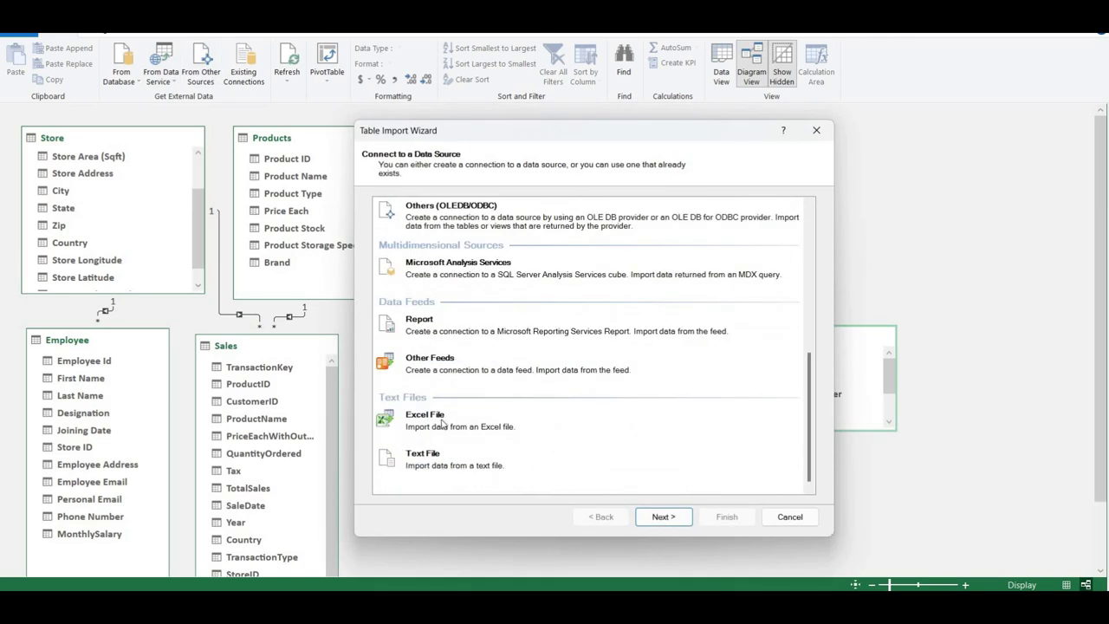
double_click(442, 422)
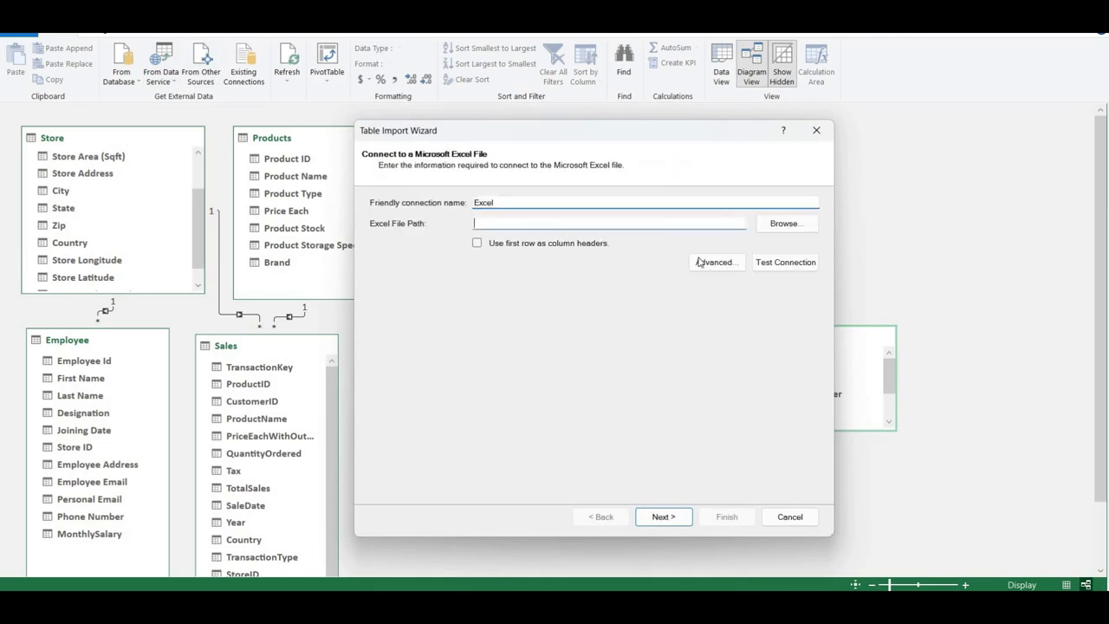
click(771, 225)
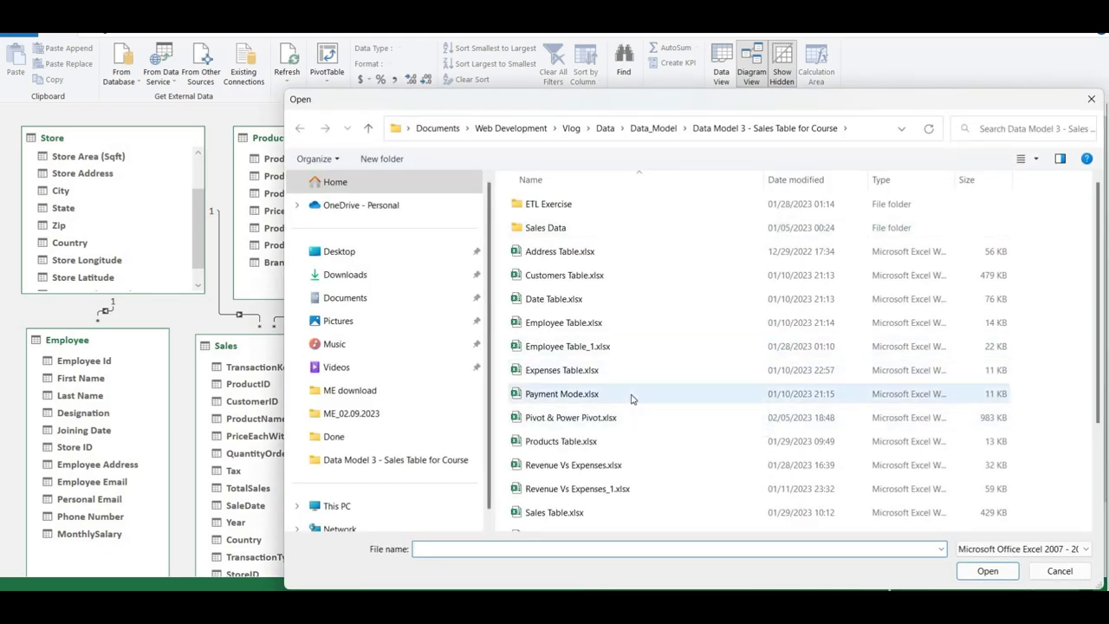
double_click(630, 397)
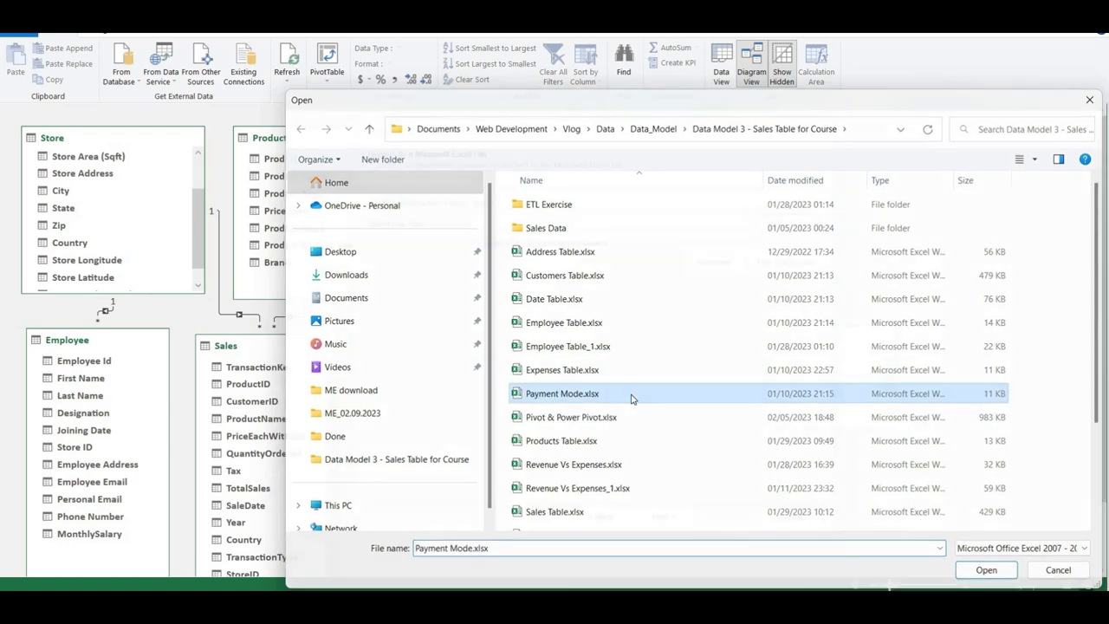
key(Tab)
key(space)
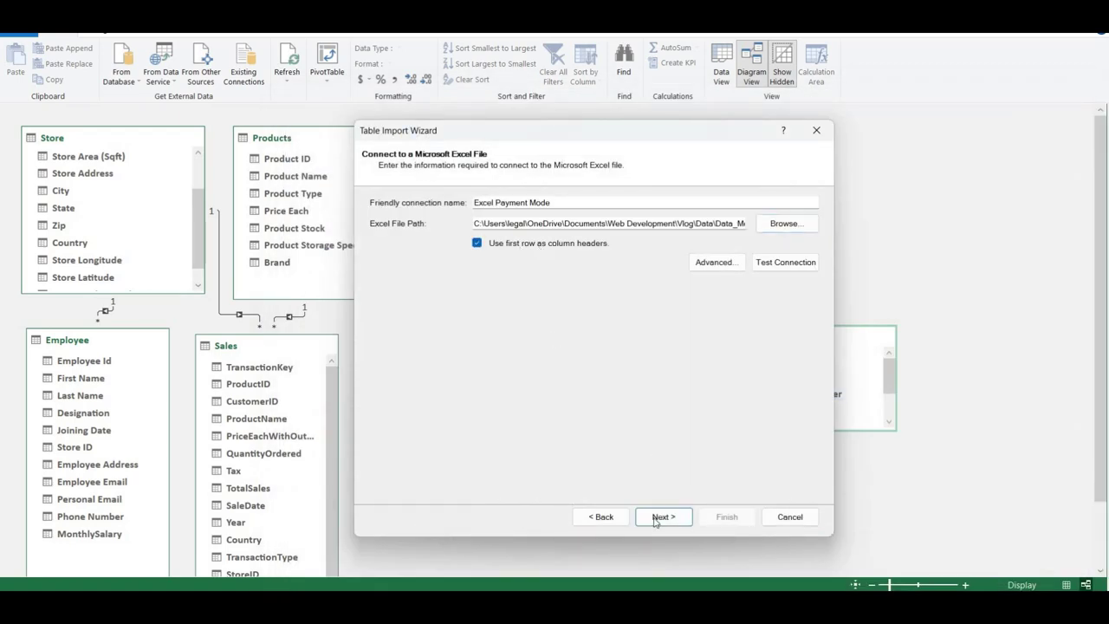
Import only the PaymentMode$ source table into the data model and close the import wizard.
click(656, 518)
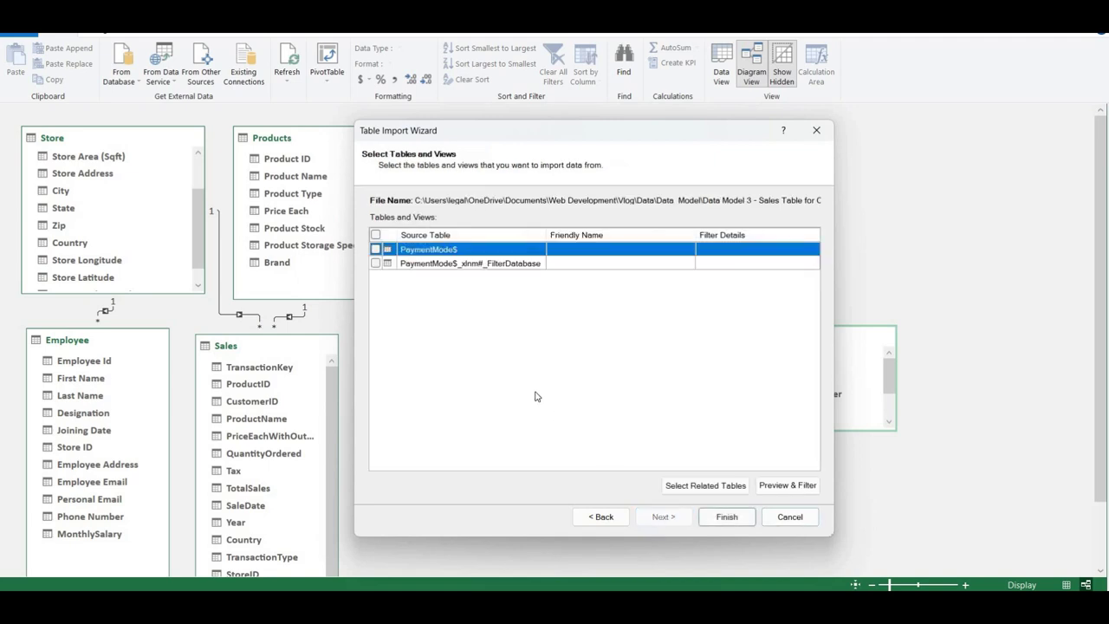
key(space)
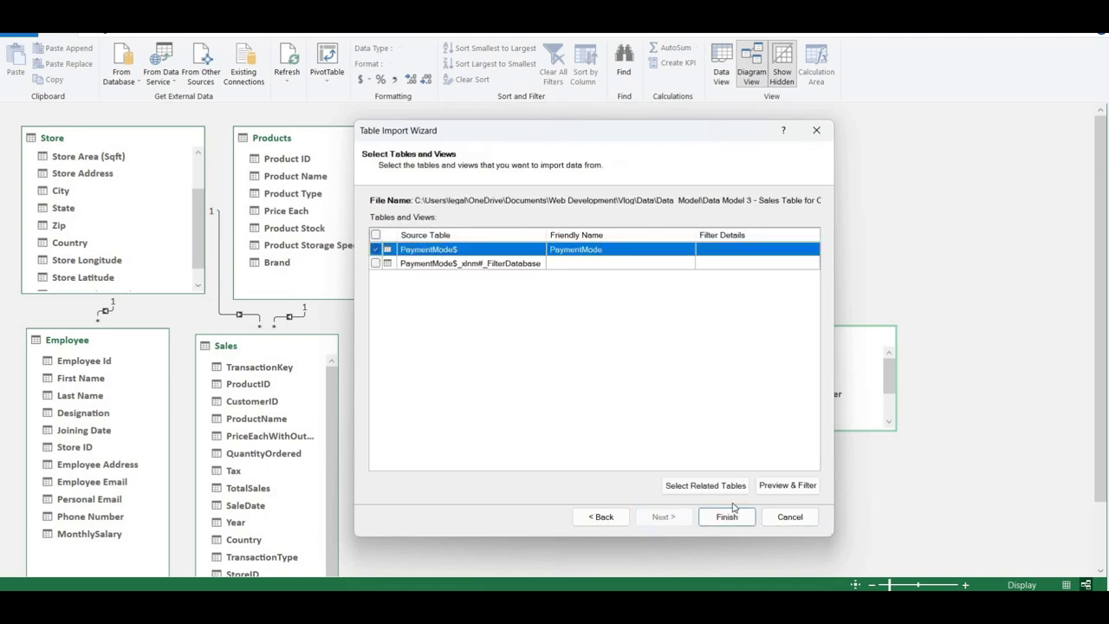
click(727, 518)
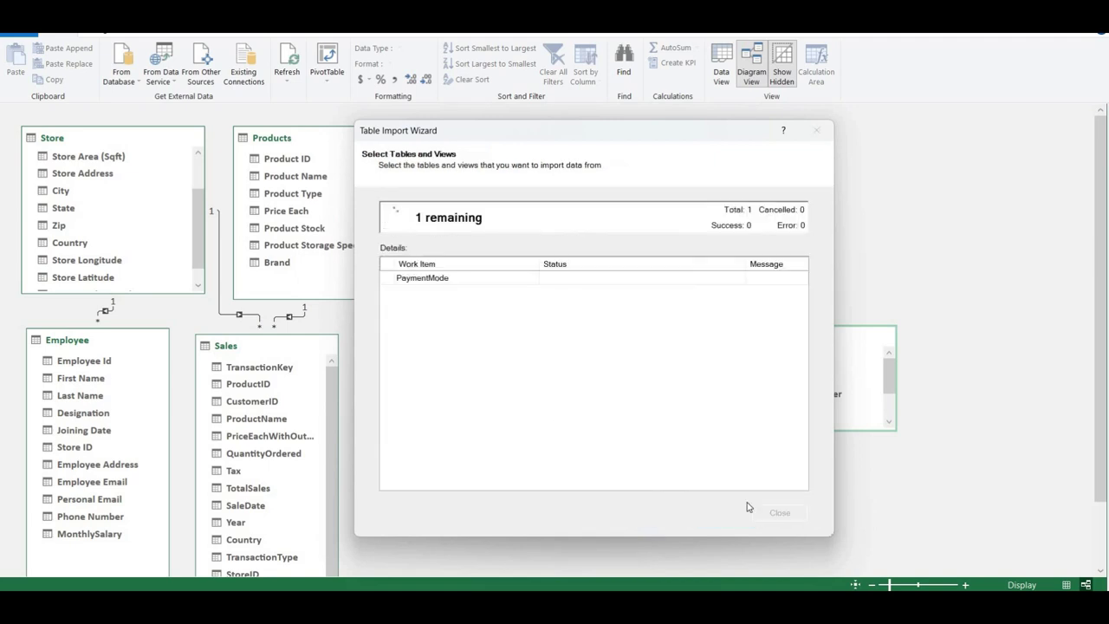
click(778, 513)
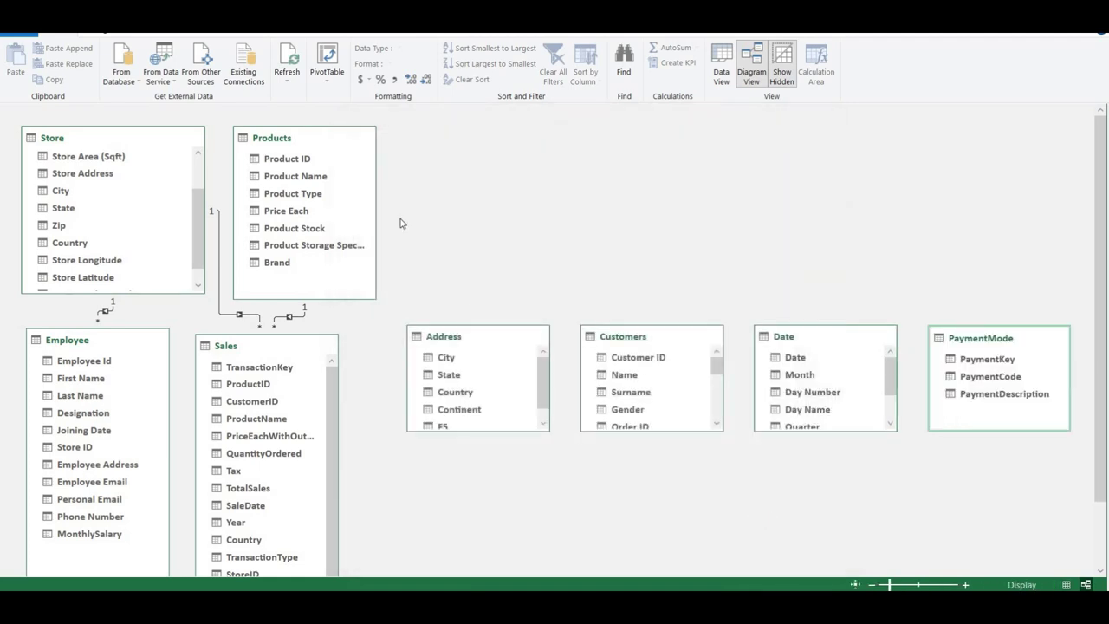
Set up an Excel File connection to Revenue Vs Expenses.xlsx with the first row as column headers, test it and continue to table selection.
click(211, 86)
scroll(432, 257, down, 10)
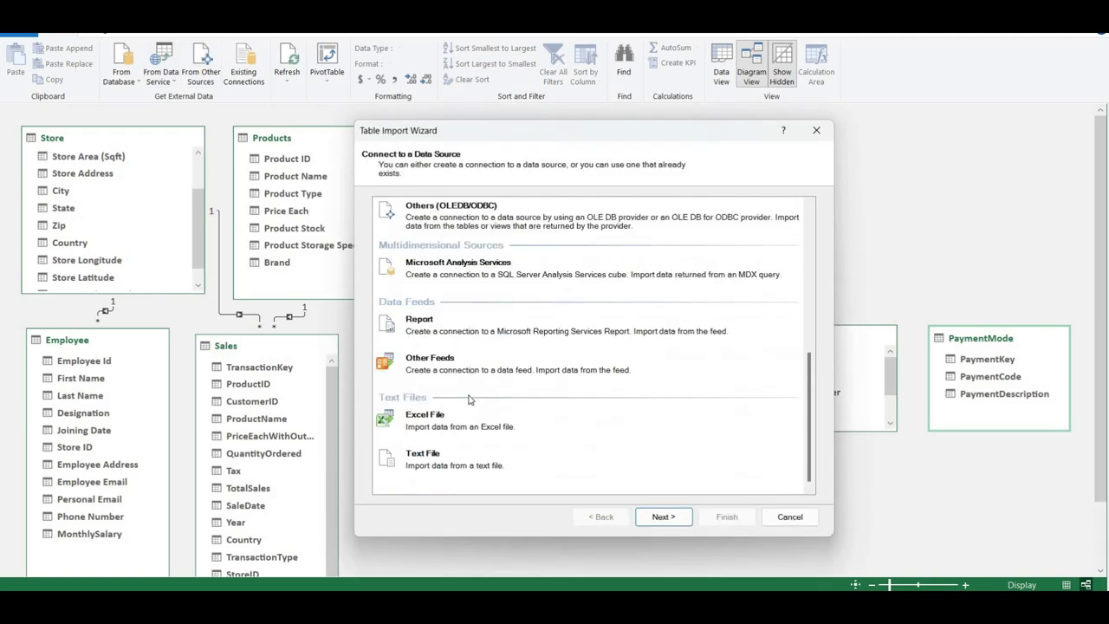
double_click(469, 420)
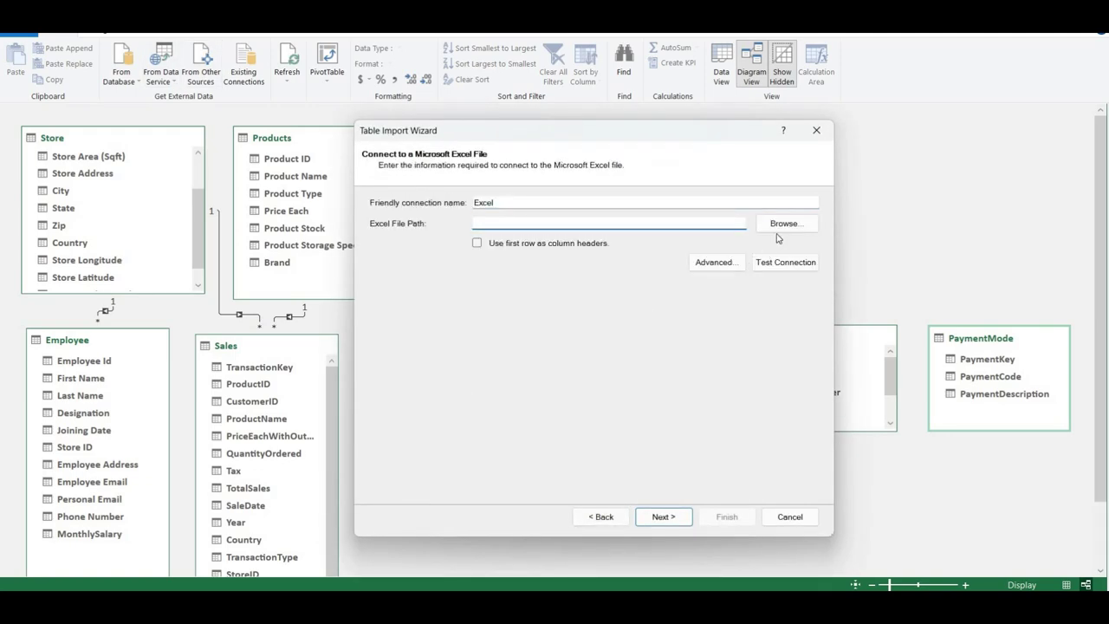
click(783, 223)
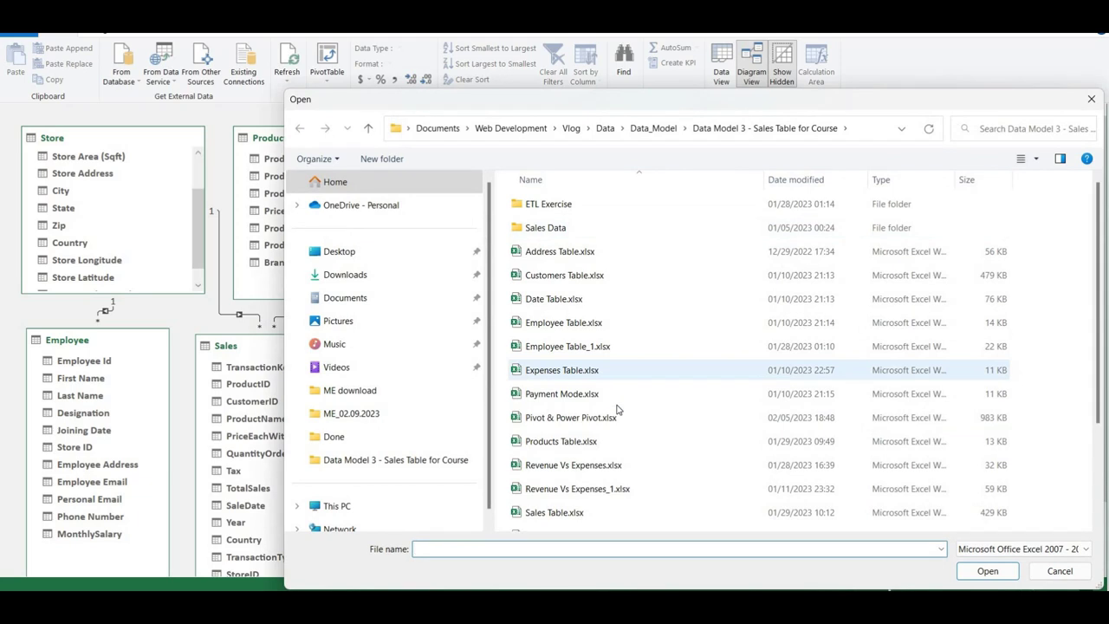
scroll(614, 395, down, 1)
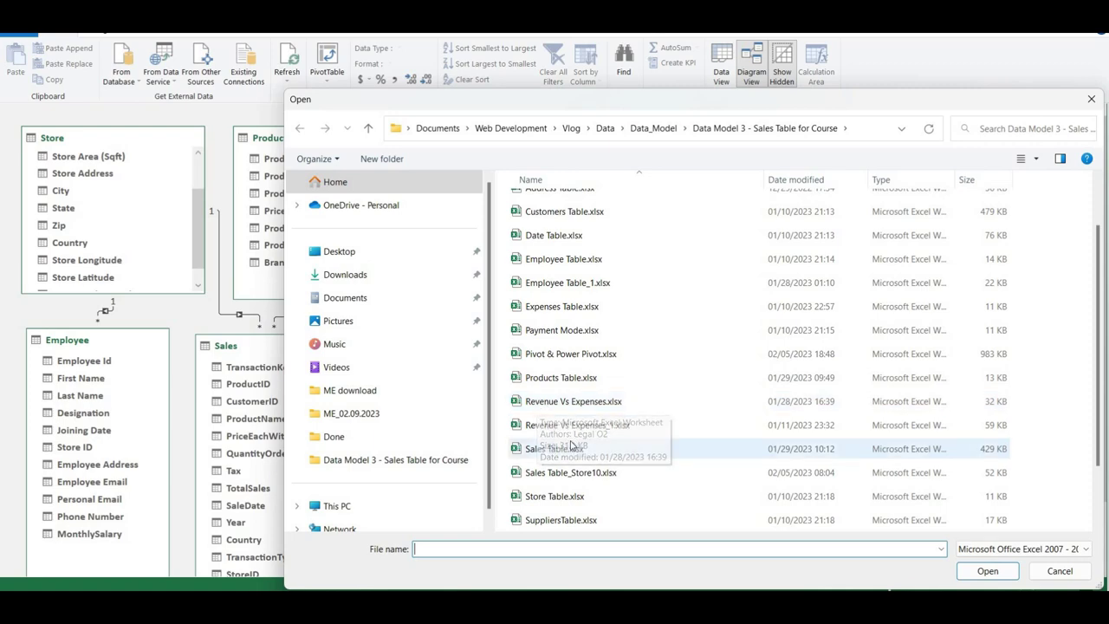
double_click(555, 401)
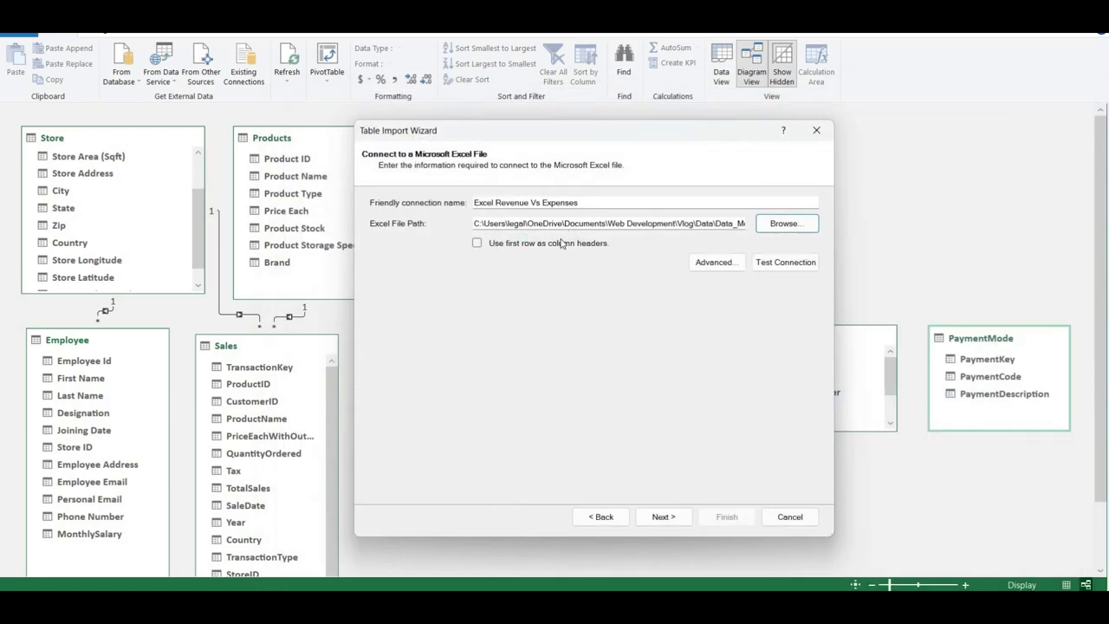
click(478, 244)
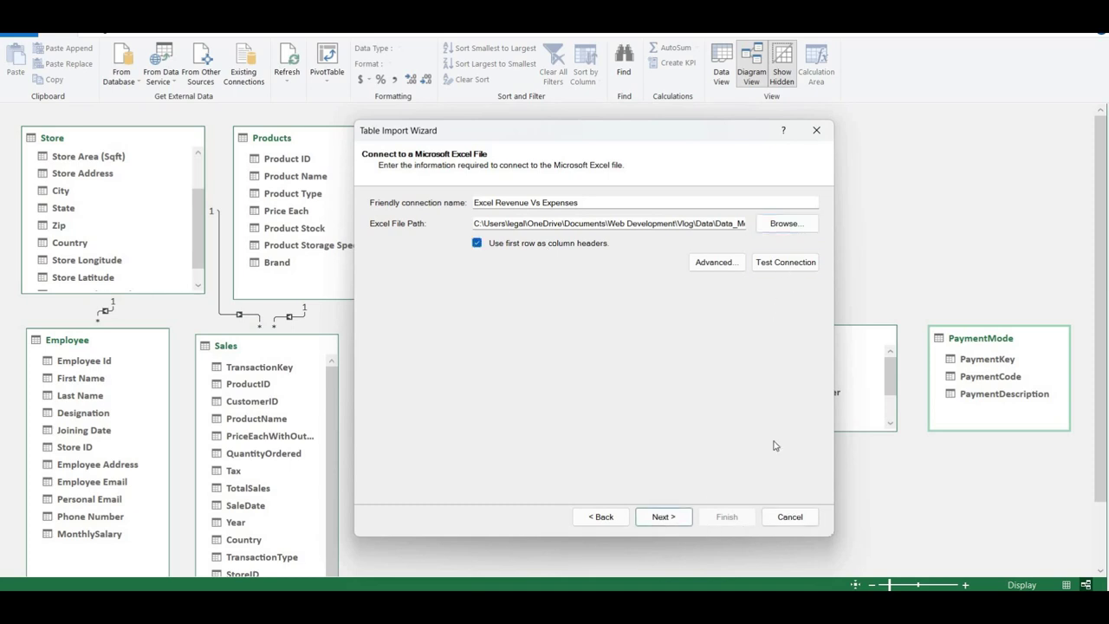
click(785, 262)
click(594, 353)
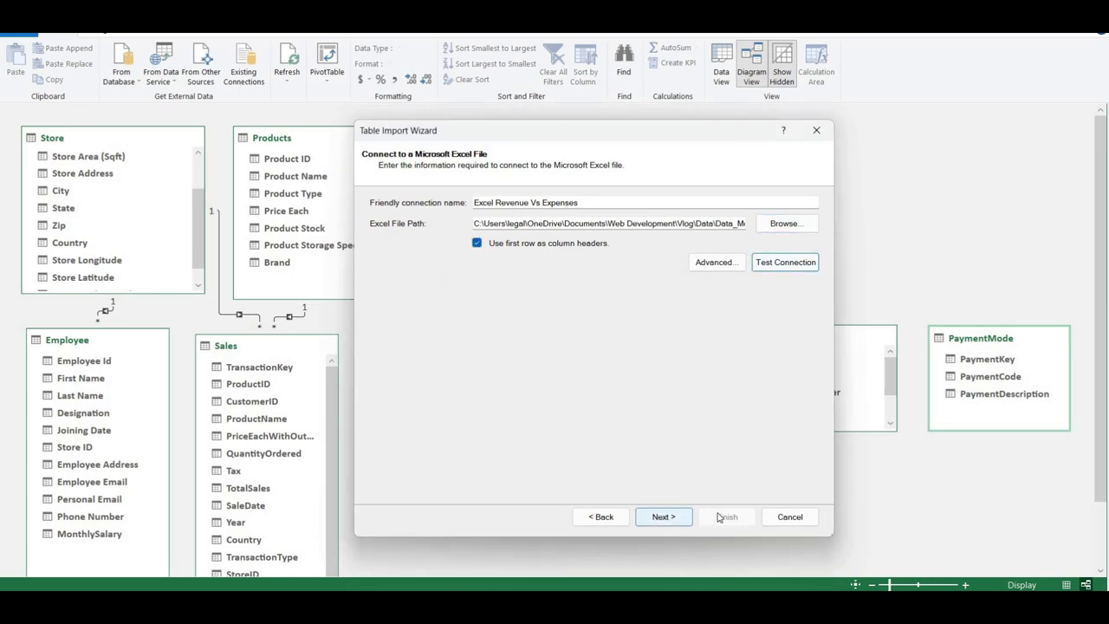
click(664, 517)
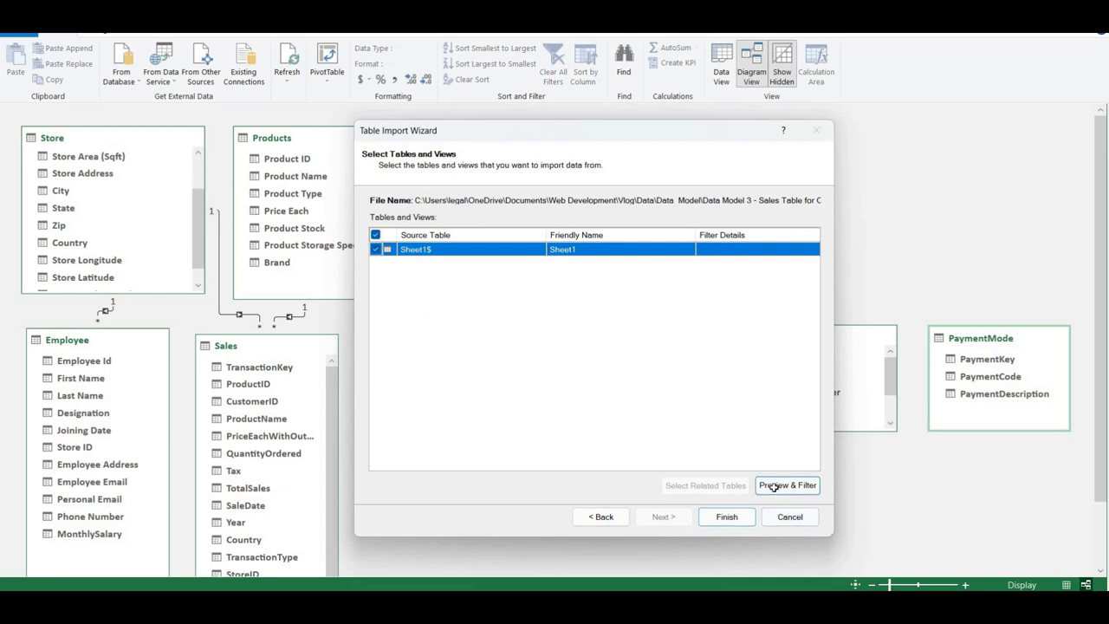
Preview the Sheet1$ table of the Revenue Vs Expenses workbook and abandon its import.
click(774, 487)
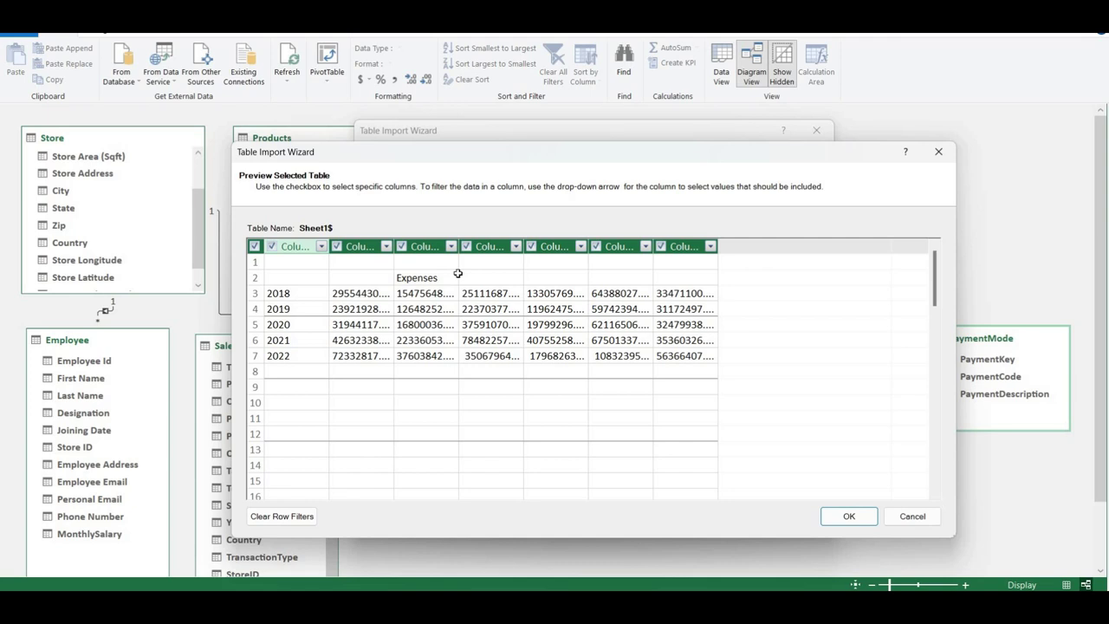
click(912, 518)
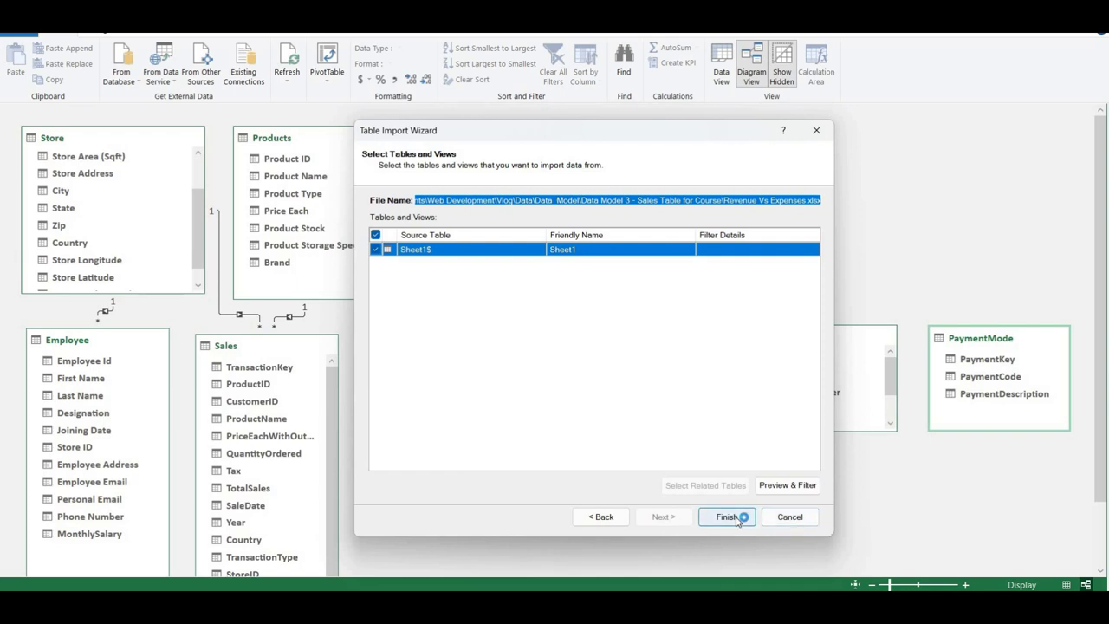
click(806, 517)
click(565, 352)
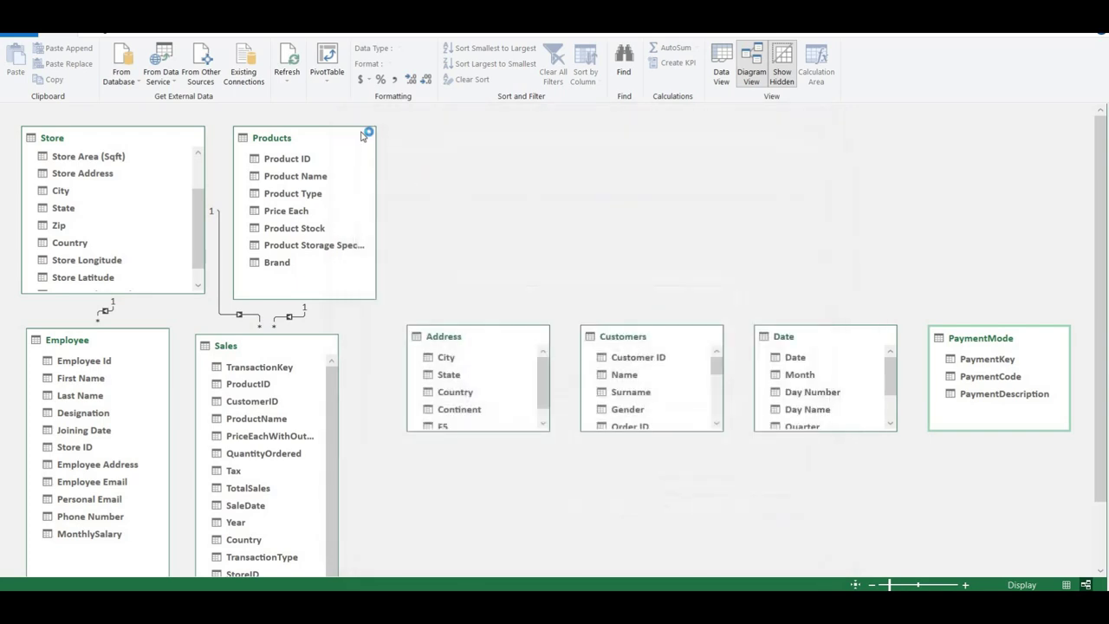
Start an external data import from an Excel file and choose Store Table.xlsx as the source.
click(204, 74)
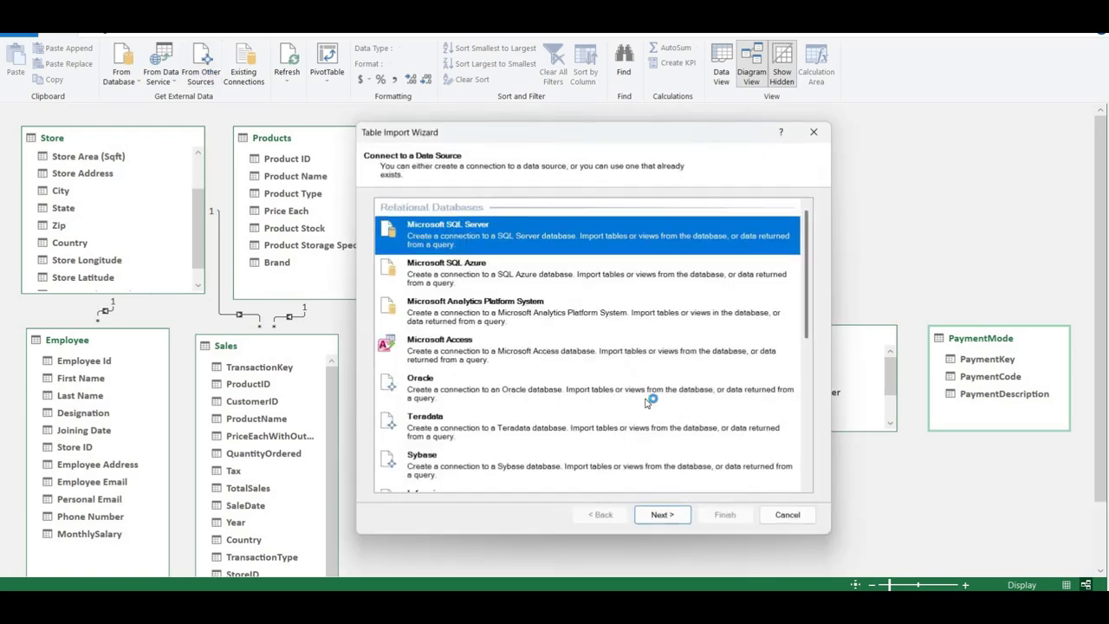
scroll(452, 421, down, 10)
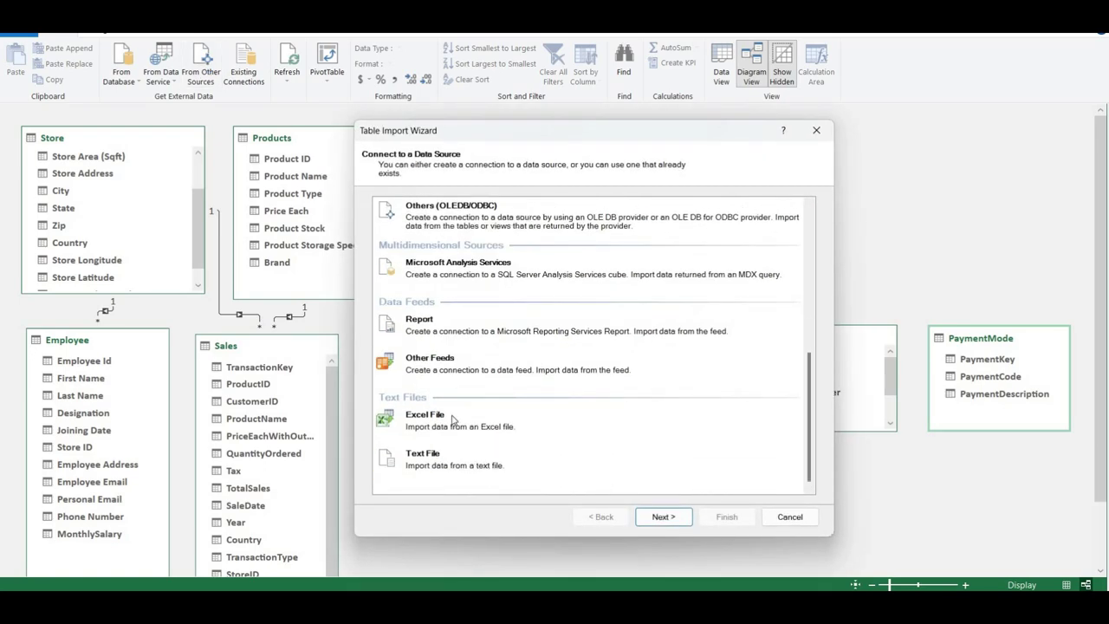
double_click(452, 420)
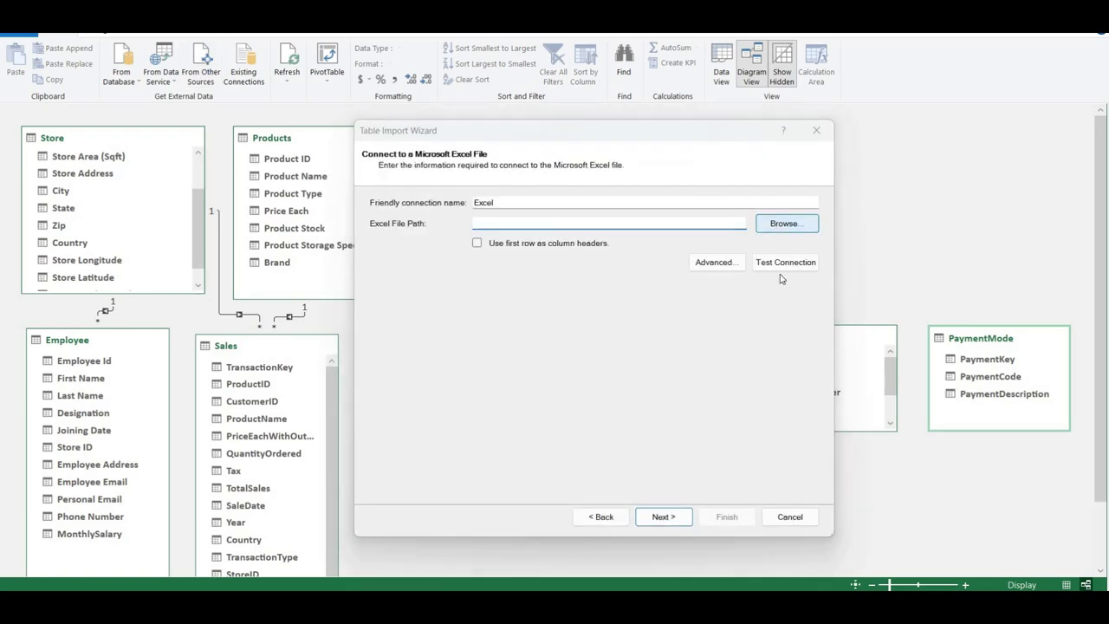
click(785, 223)
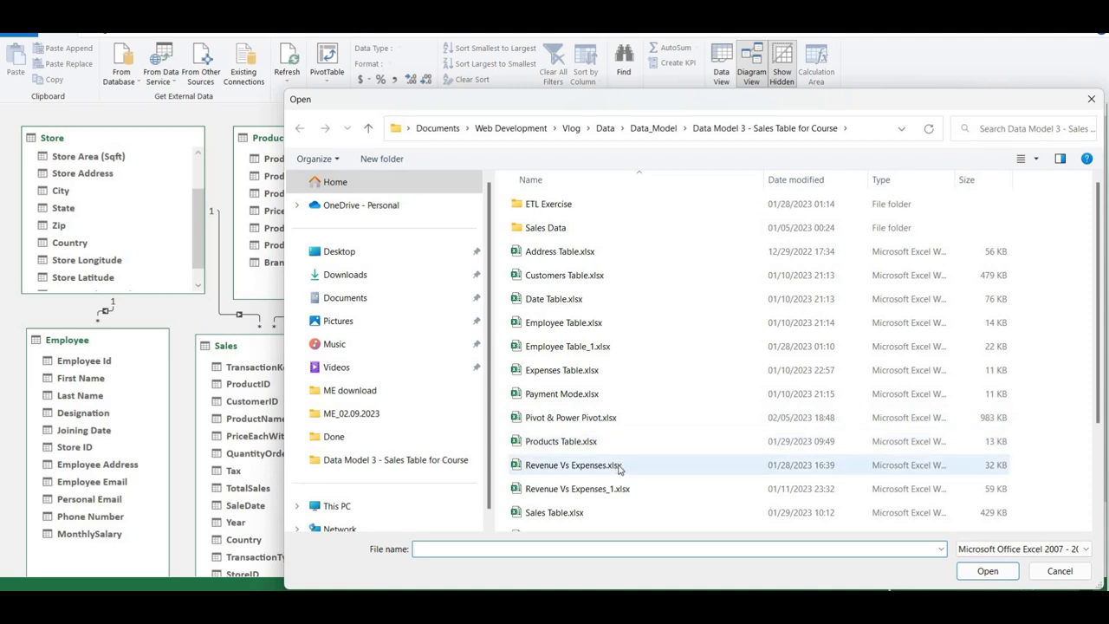
click(619, 469)
scroll(619, 469, down, 2)
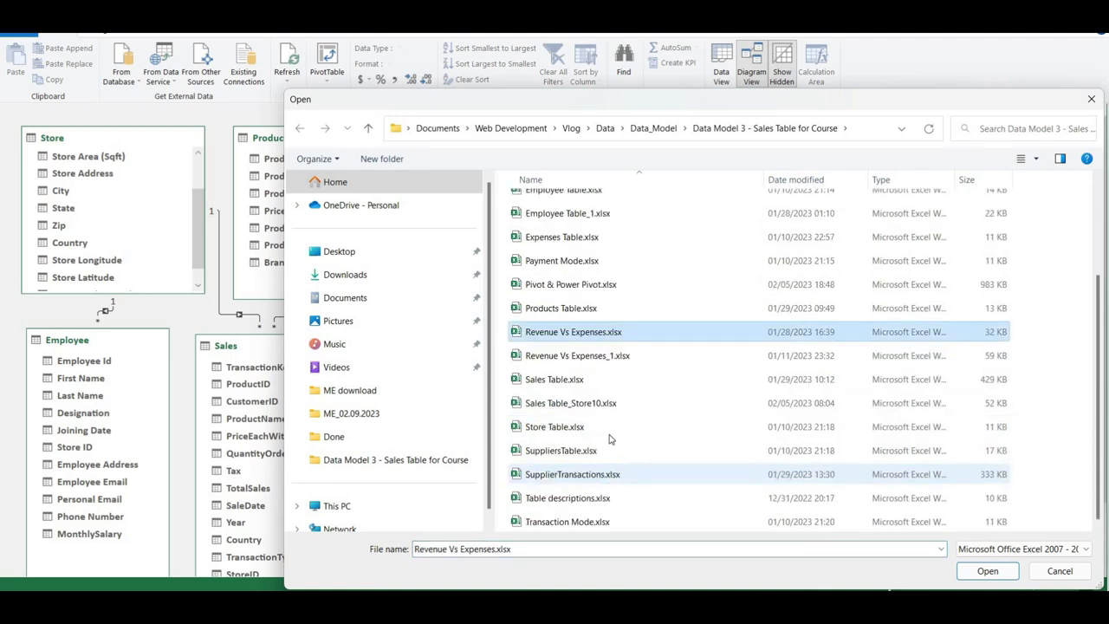
click(579, 386)
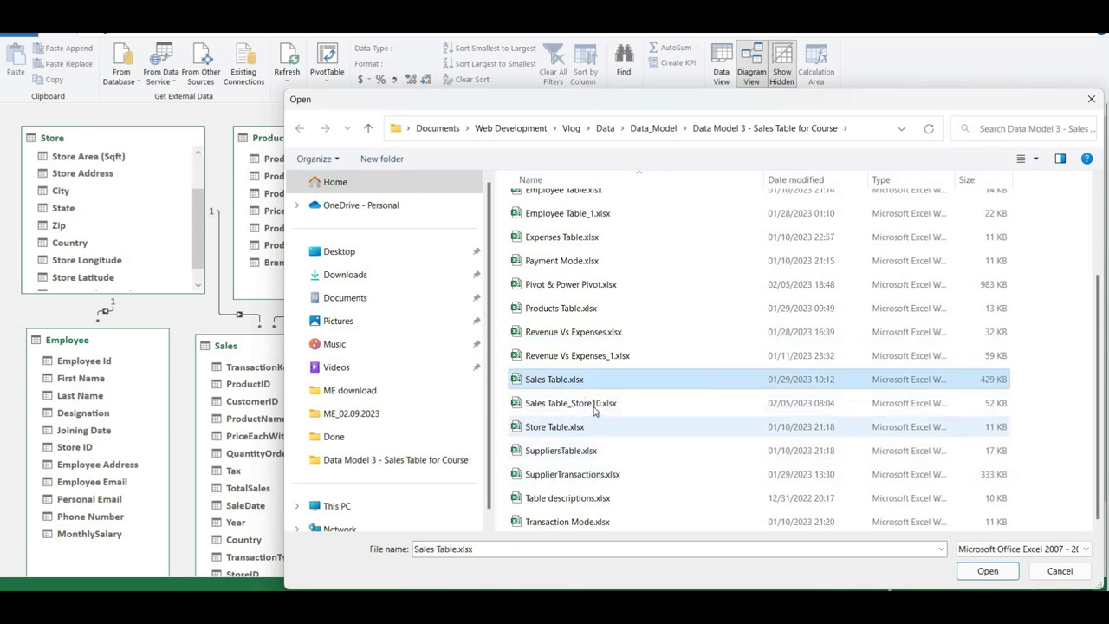
click(595, 404)
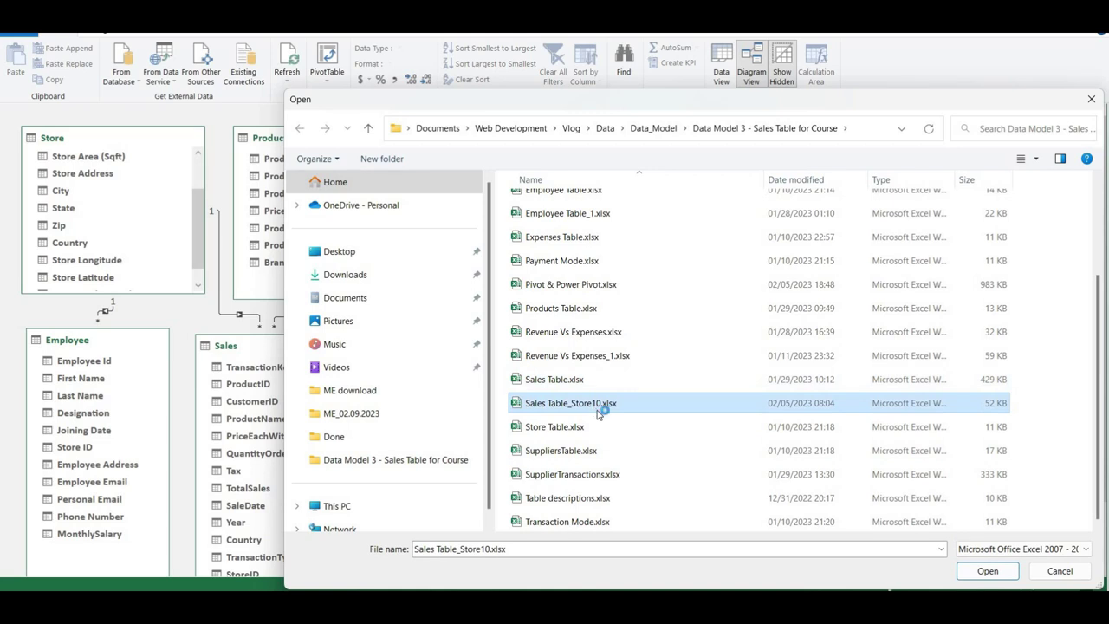
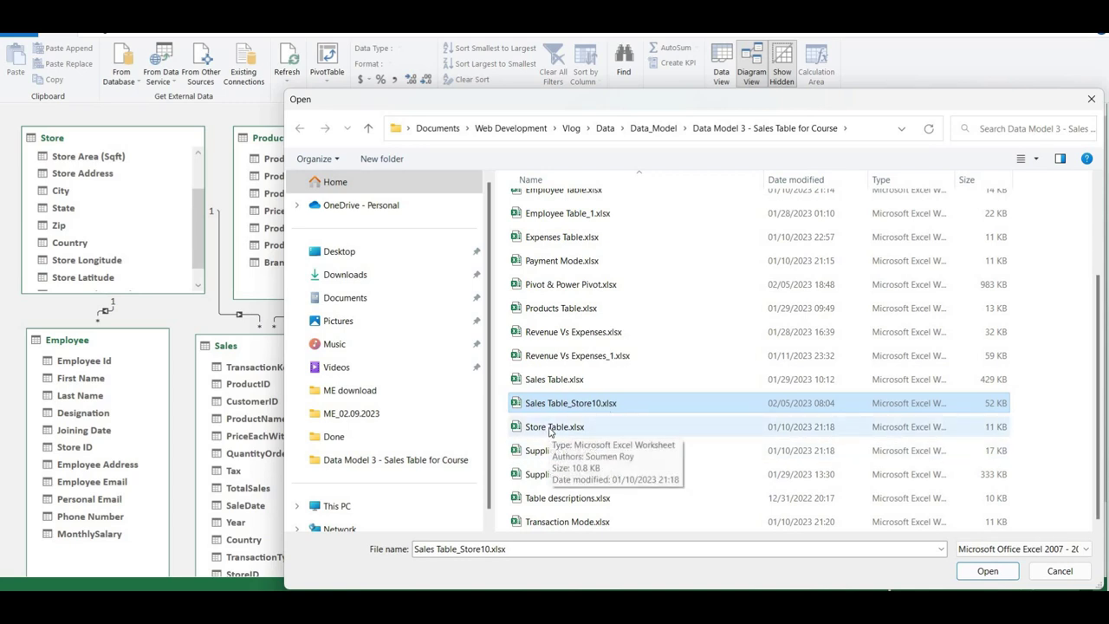
double_click(549, 428)
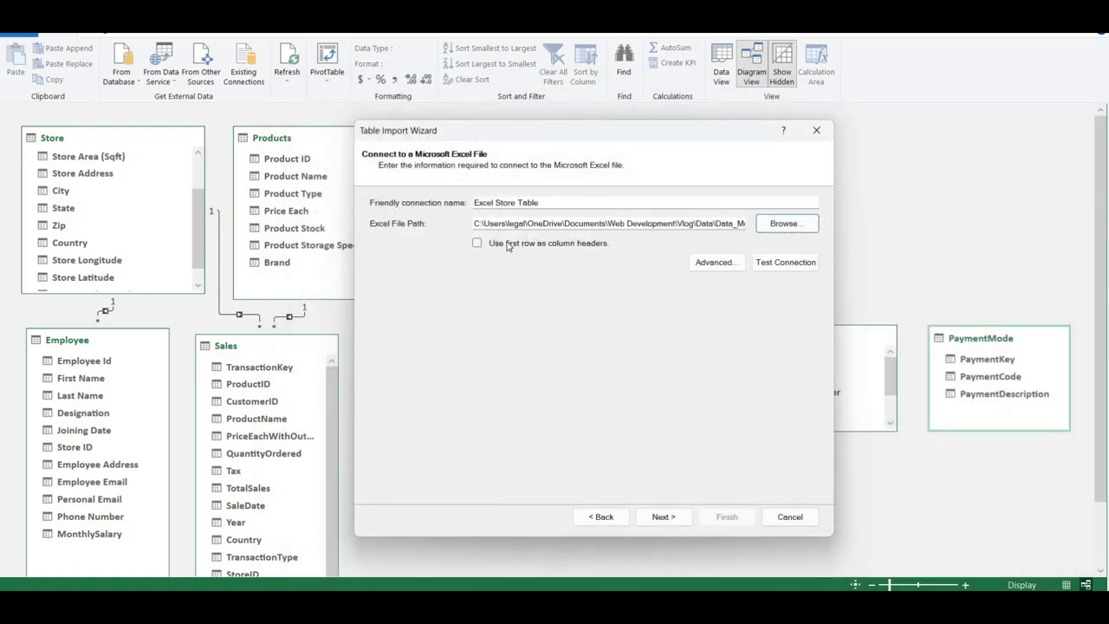
Import the Store$ table into the data model, using the first row as column headers.
click(477, 244)
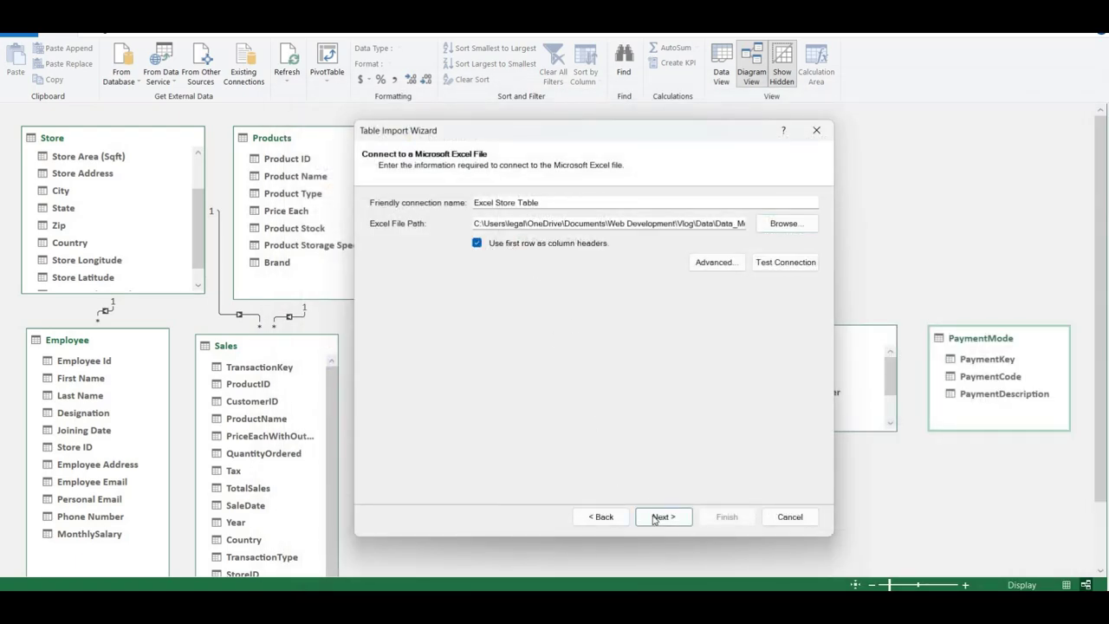
click(663, 516)
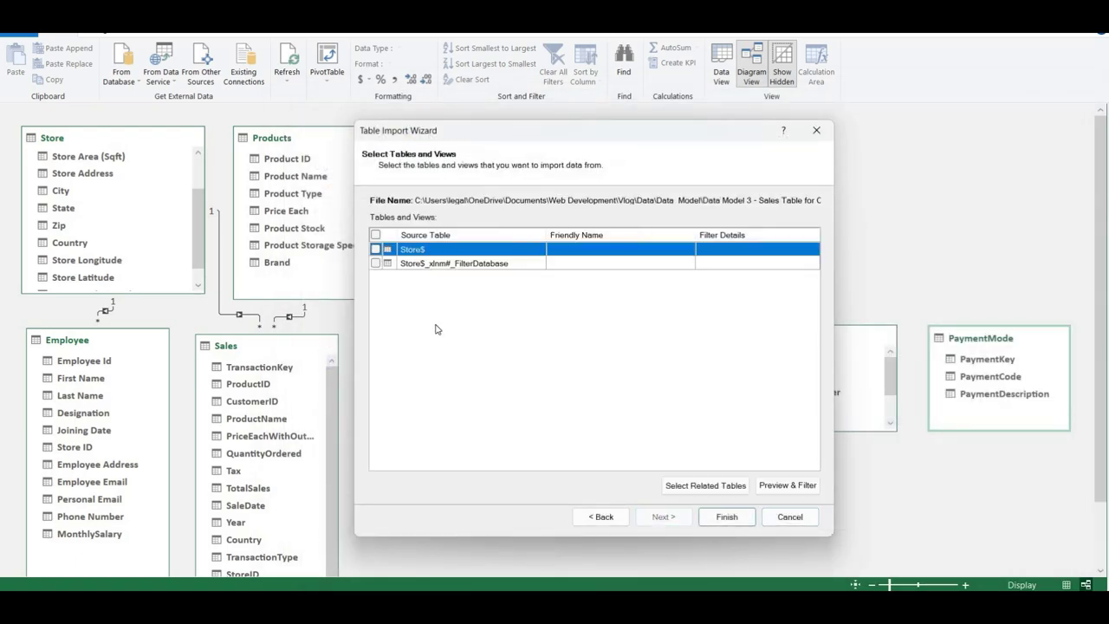
click(376, 250)
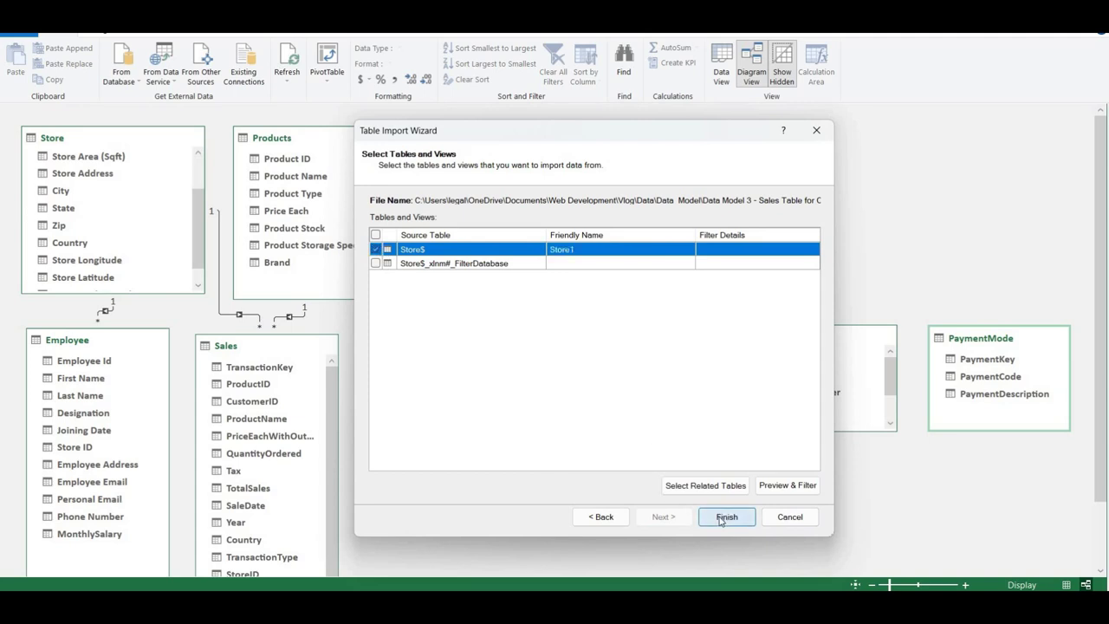
click(720, 519)
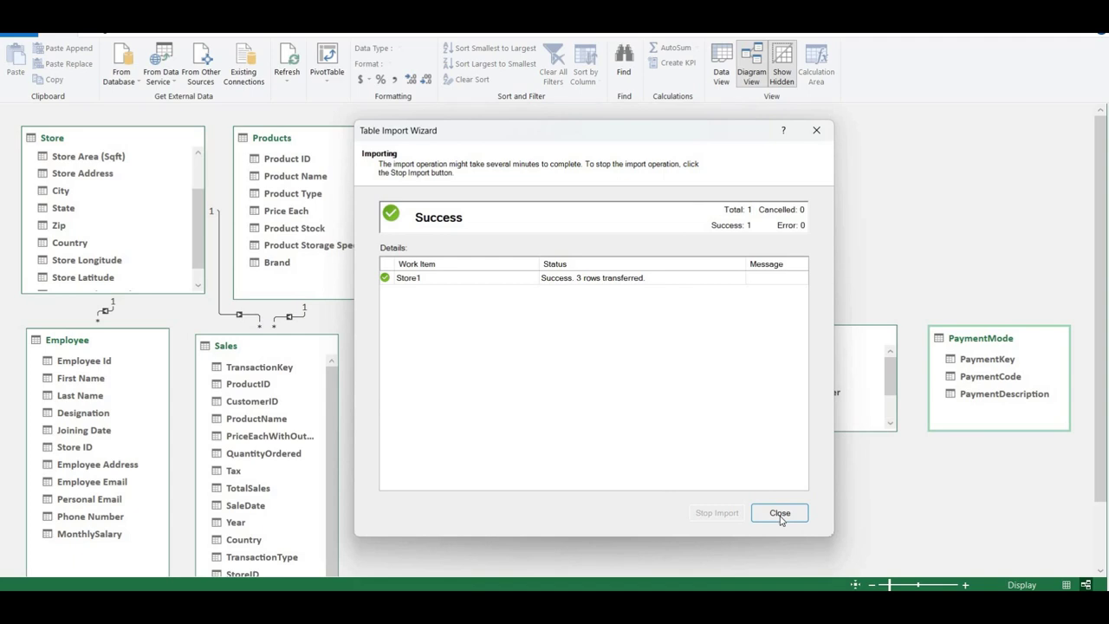
click(779, 513)
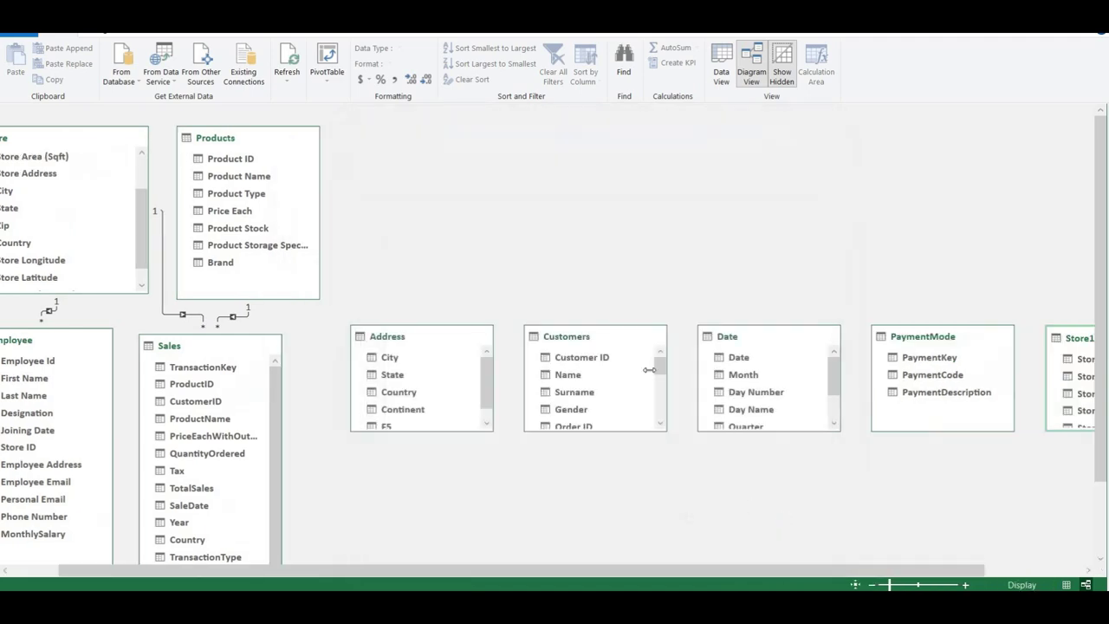
Start another Excel file import and choose SuppliersTable.xlsx as the source.
click(201, 65)
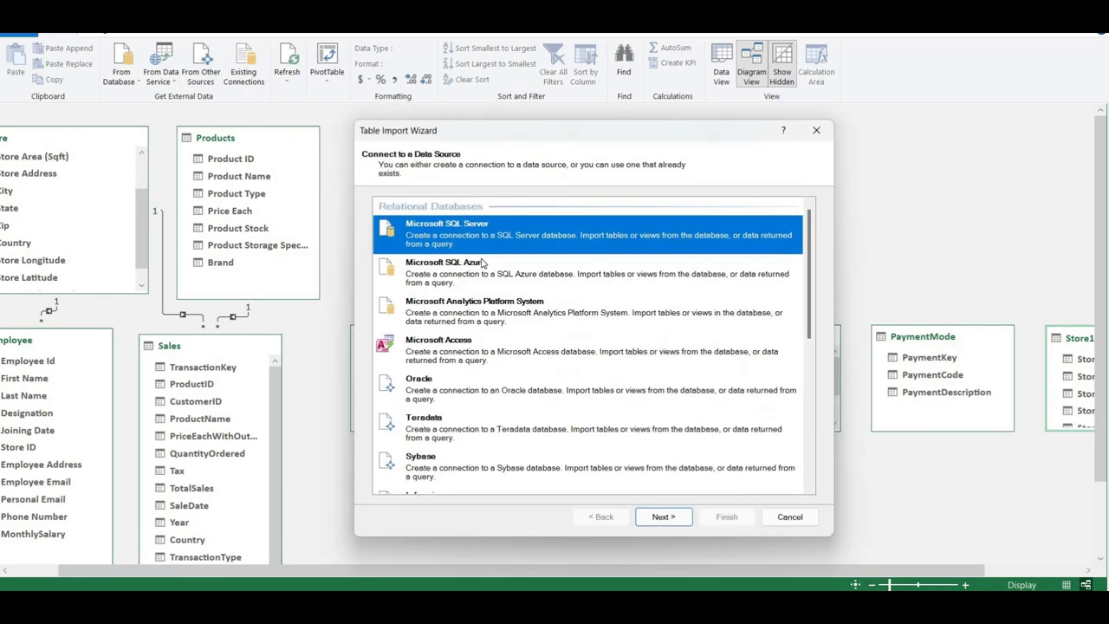
scroll(482, 262, down, 10)
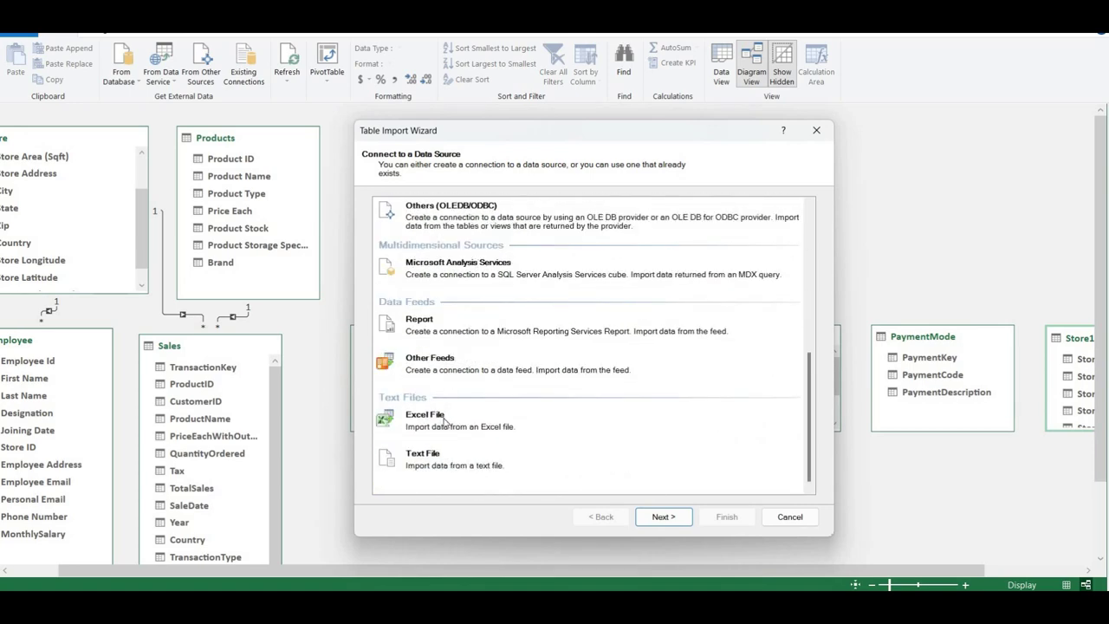
double_click(444, 418)
click(782, 227)
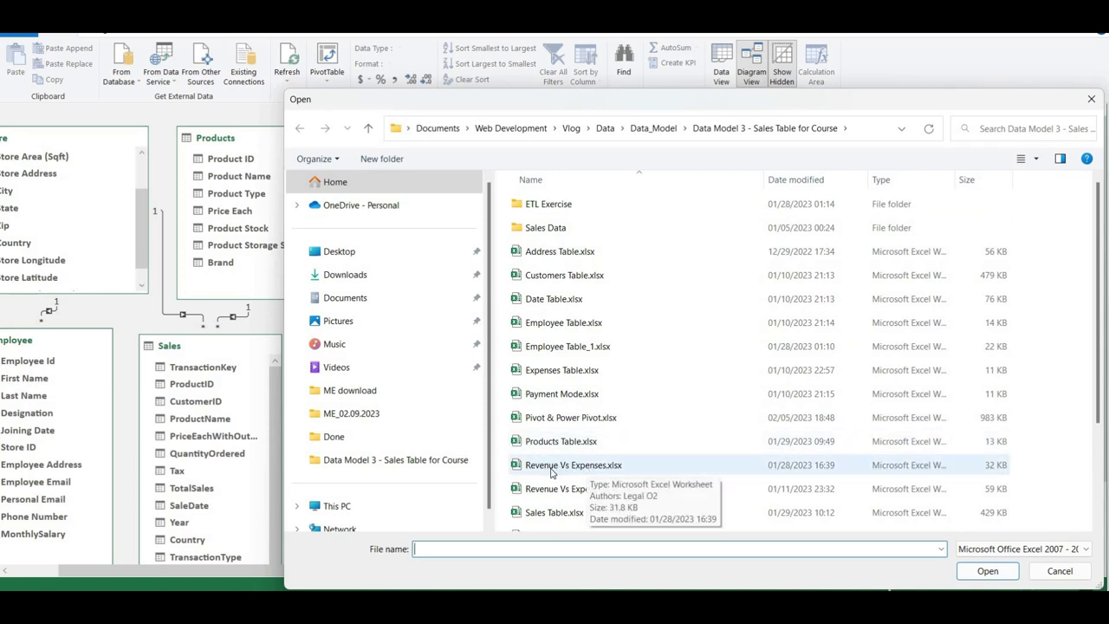
scroll(551, 472, down, 2)
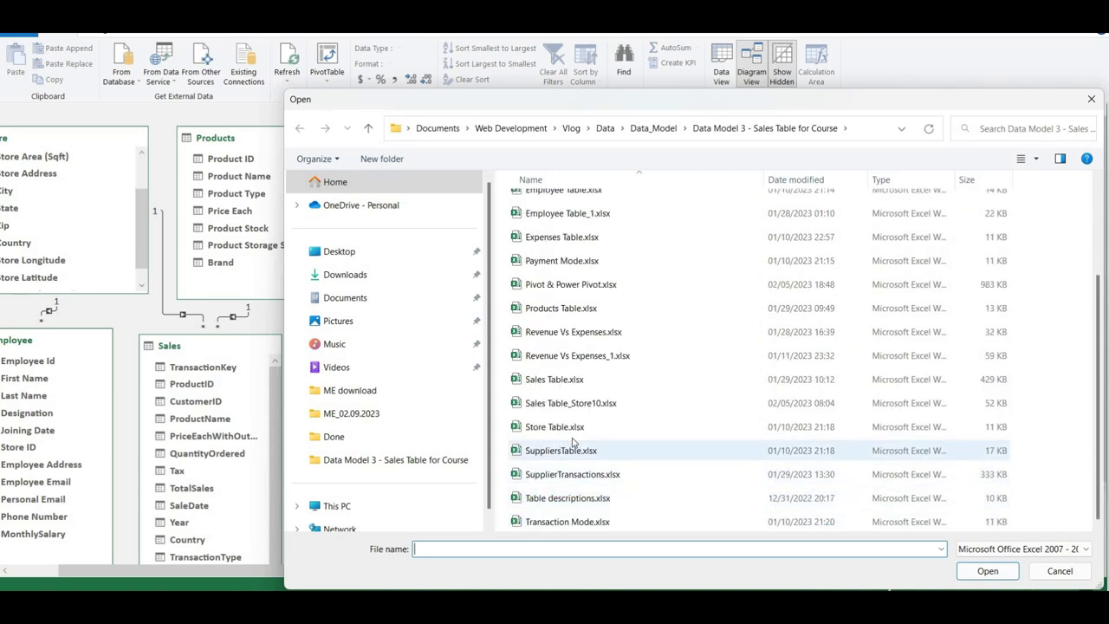
double_click(561, 450)
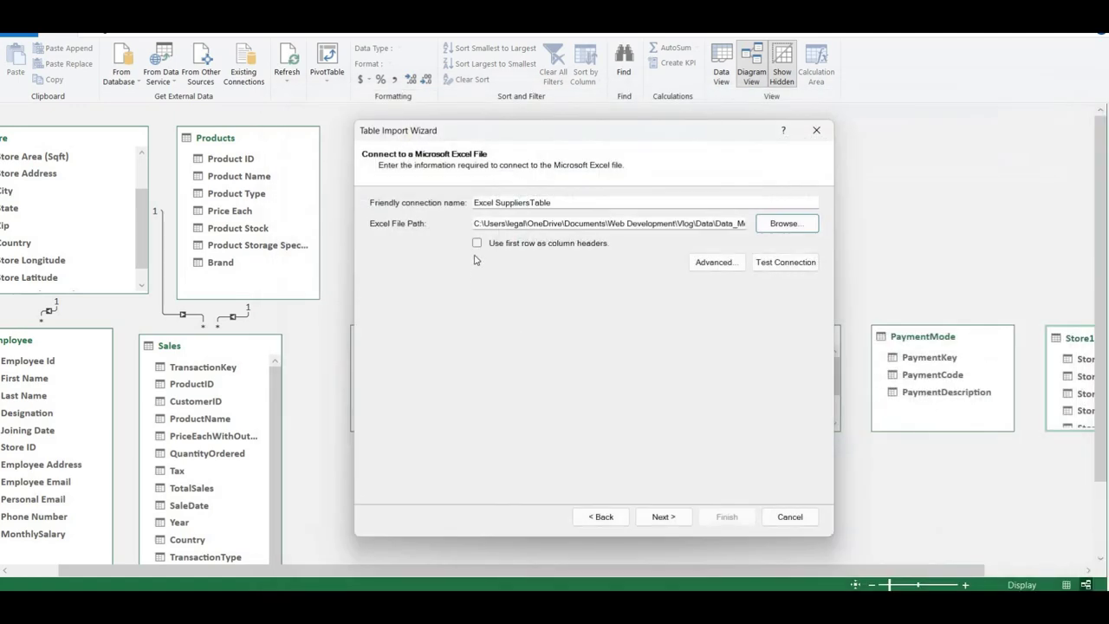
Use the first row as column headers, select the Suppliers source table and preview its data.
click(476, 244)
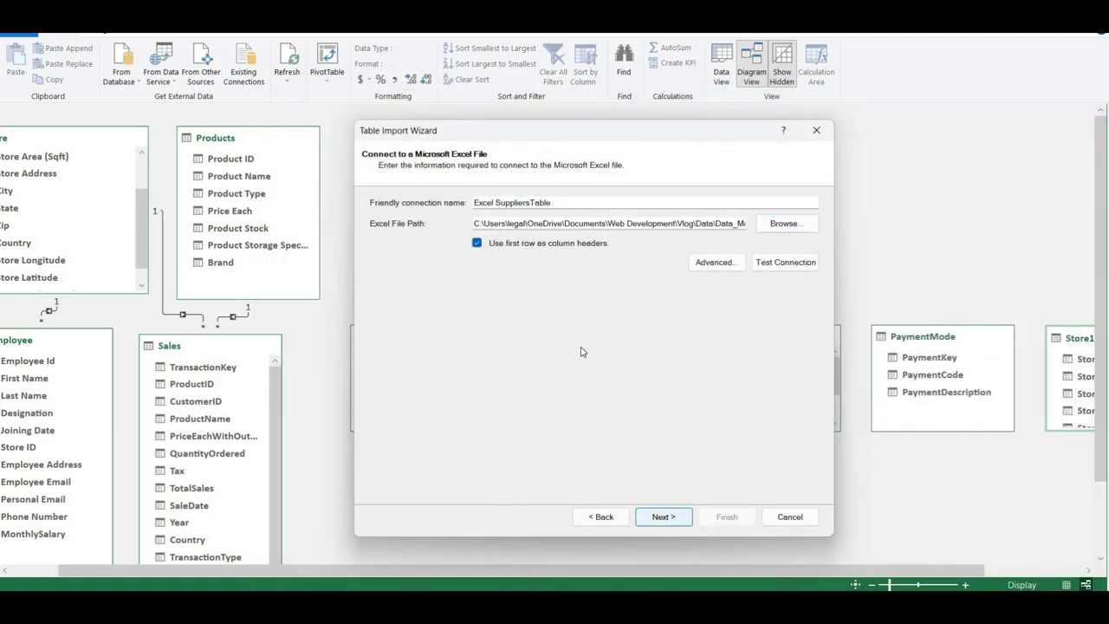
key(Return)
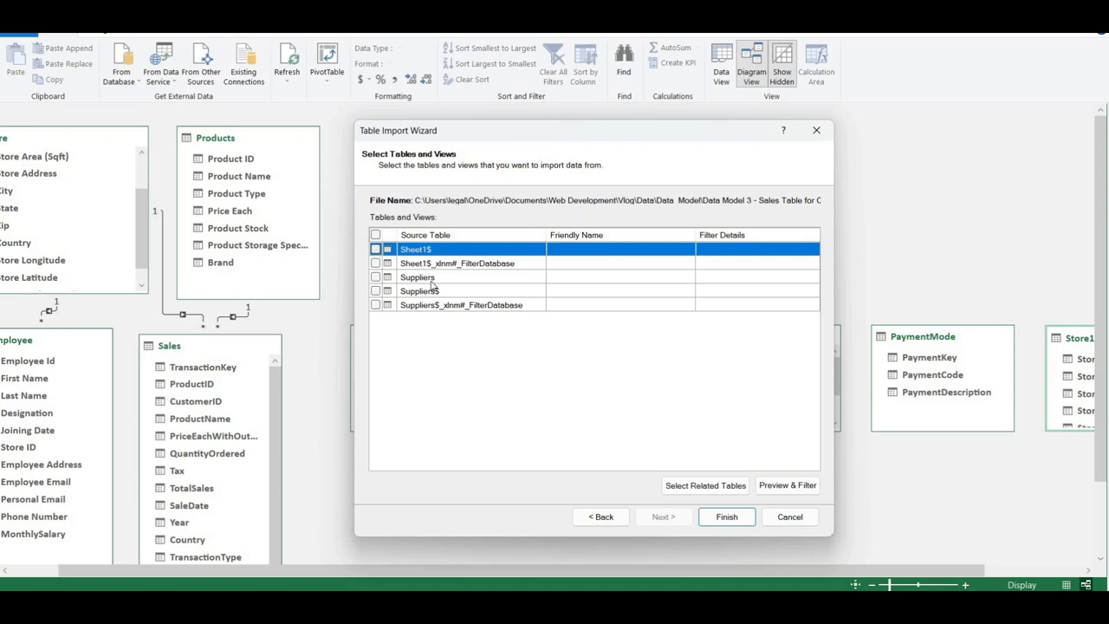
click(376, 277)
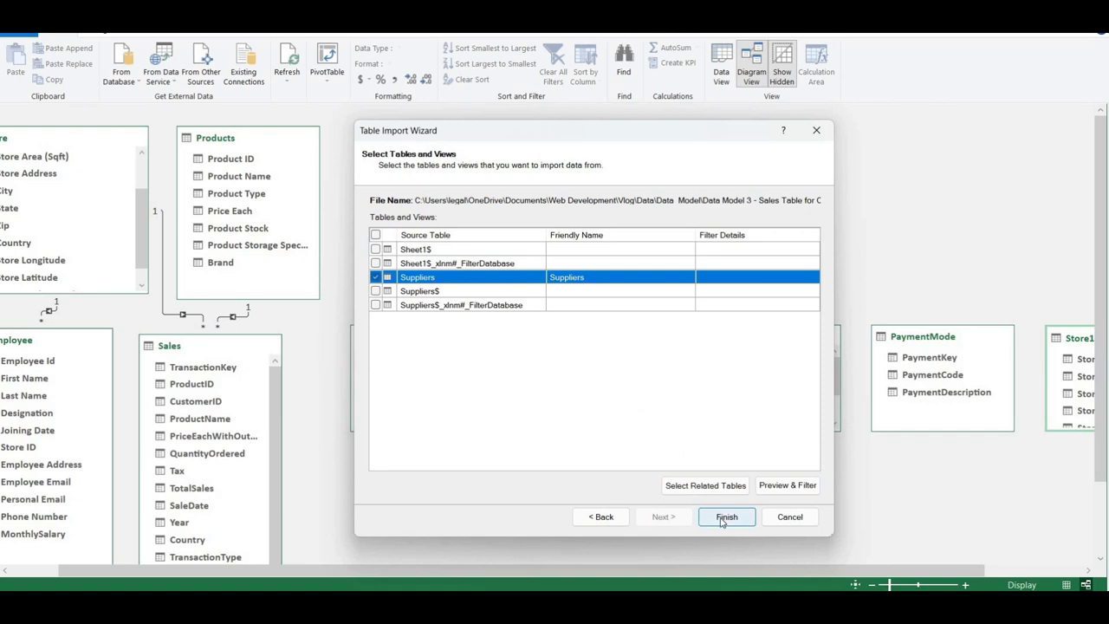
click(788, 485)
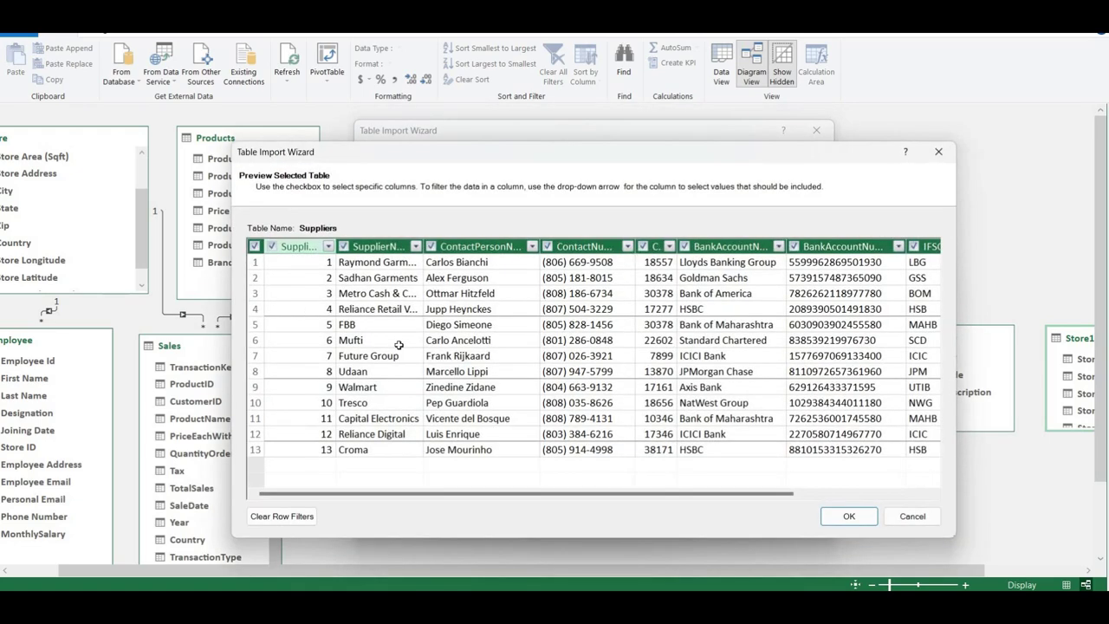
click(850, 516)
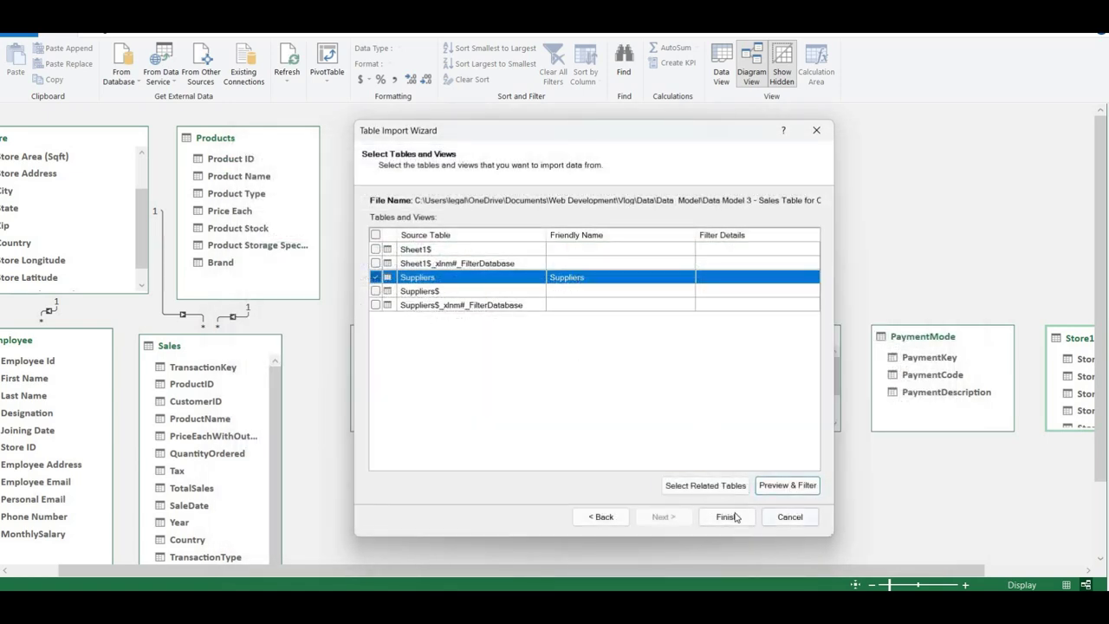
Recheck the connection settings for SuppliersTable.xlsx and import the Suppliers table into the data model.
click(598, 518)
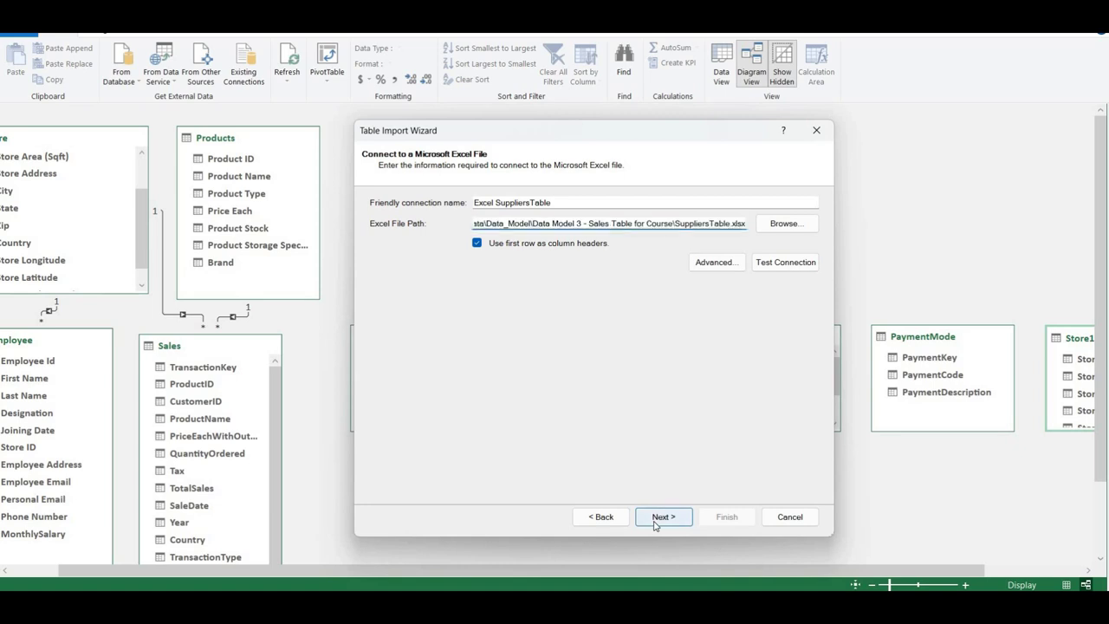
click(662, 517)
click(726, 518)
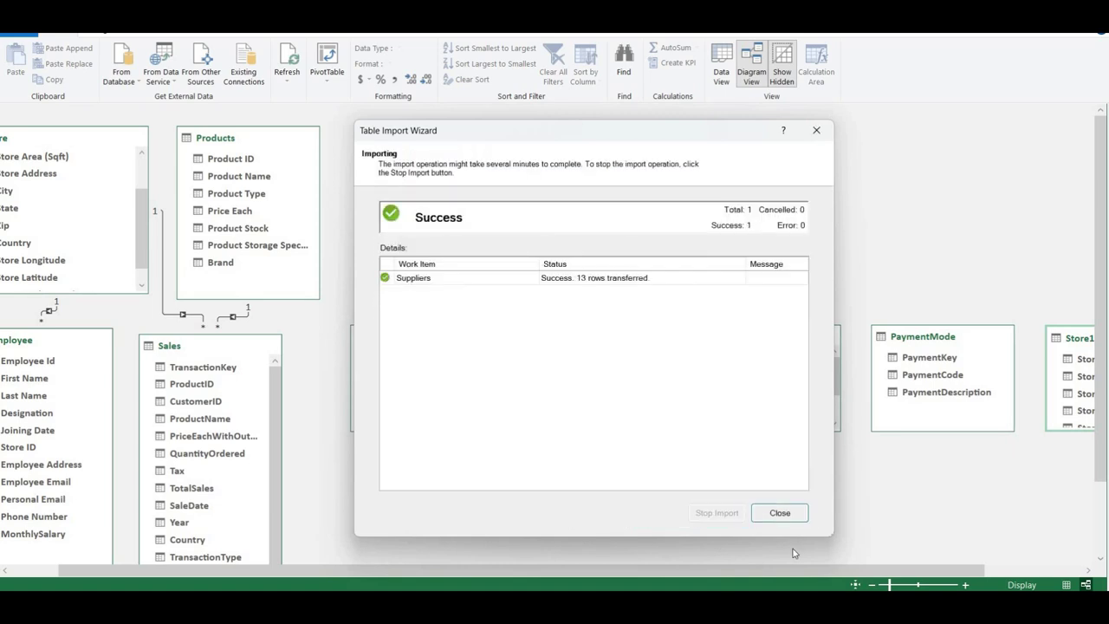
click(788, 523)
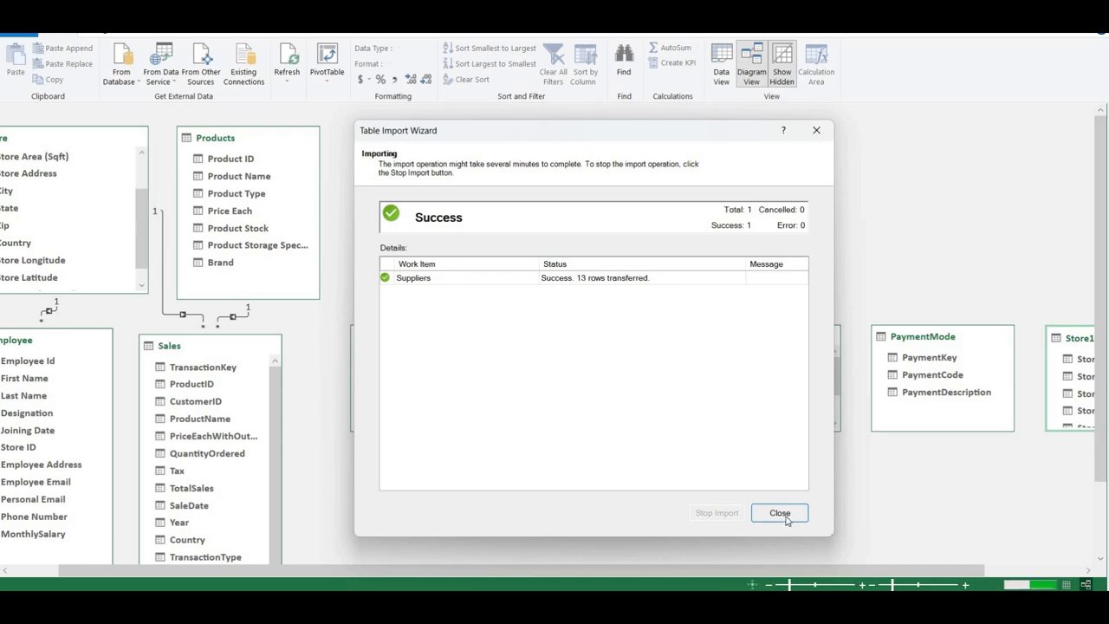
Connect a new Excel import to SupplierTransactions.xlsx with the first row as column headers and proceed to the table selection.
click(208, 69)
scroll(475, 332, down, 5)
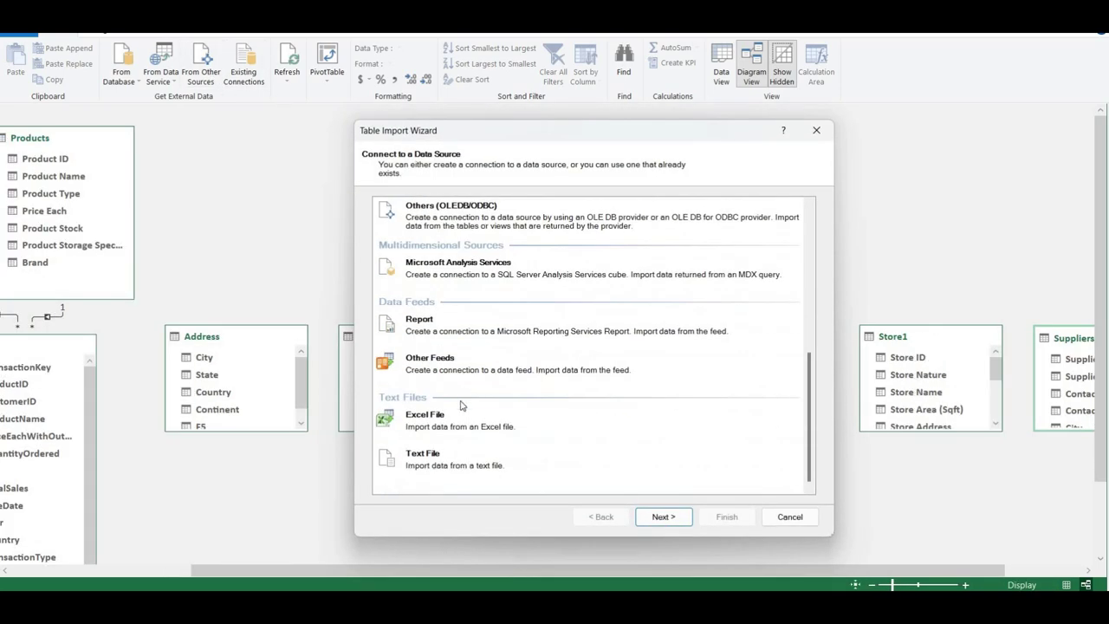
click(467, 419)
click(664, 516)
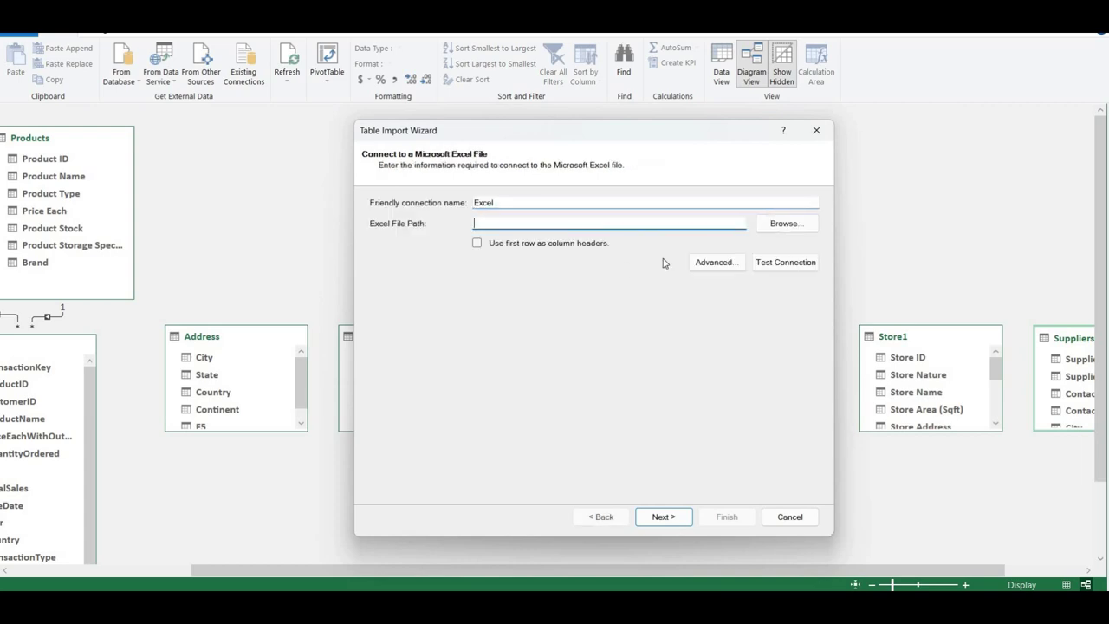
click(766, 227)
scroll(618, 424, down, 2)
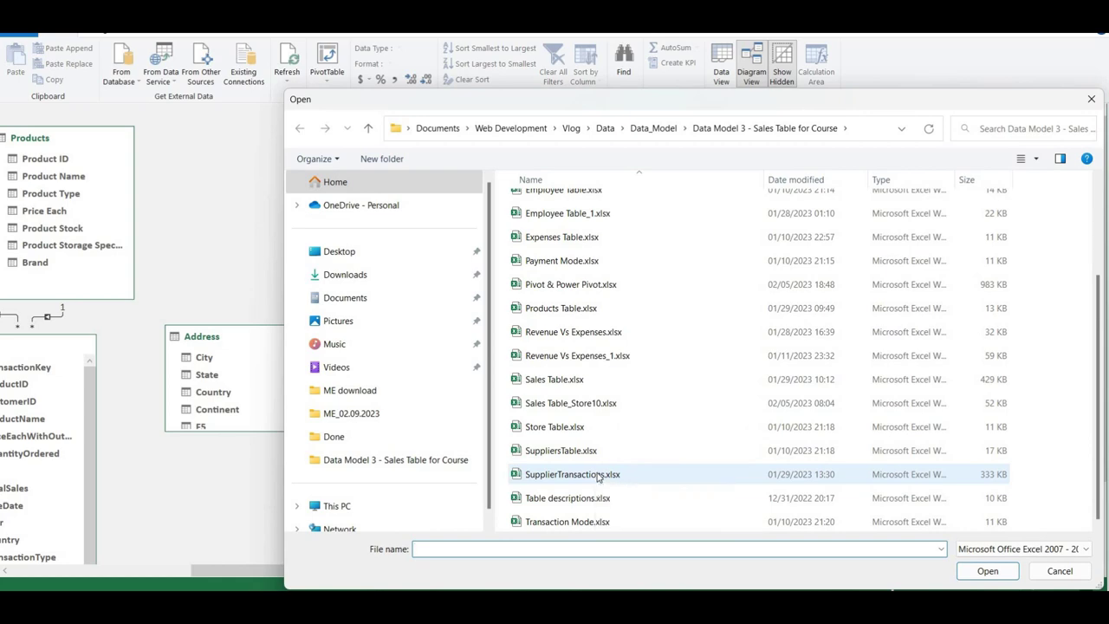
double_click(597, 475)
click(477, 243)
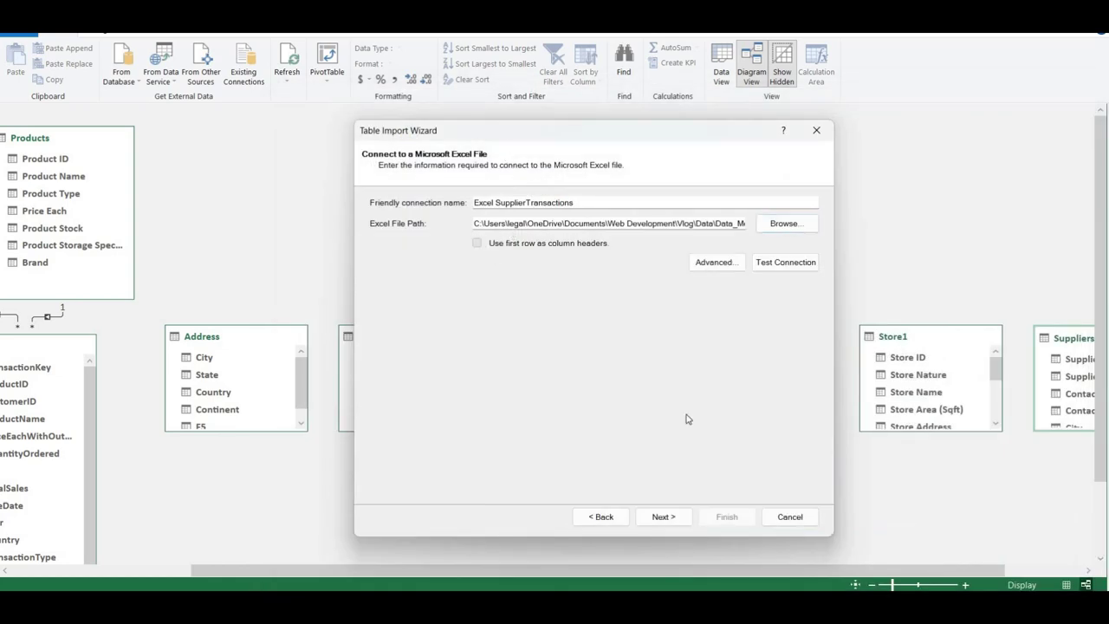
click(659, 518)
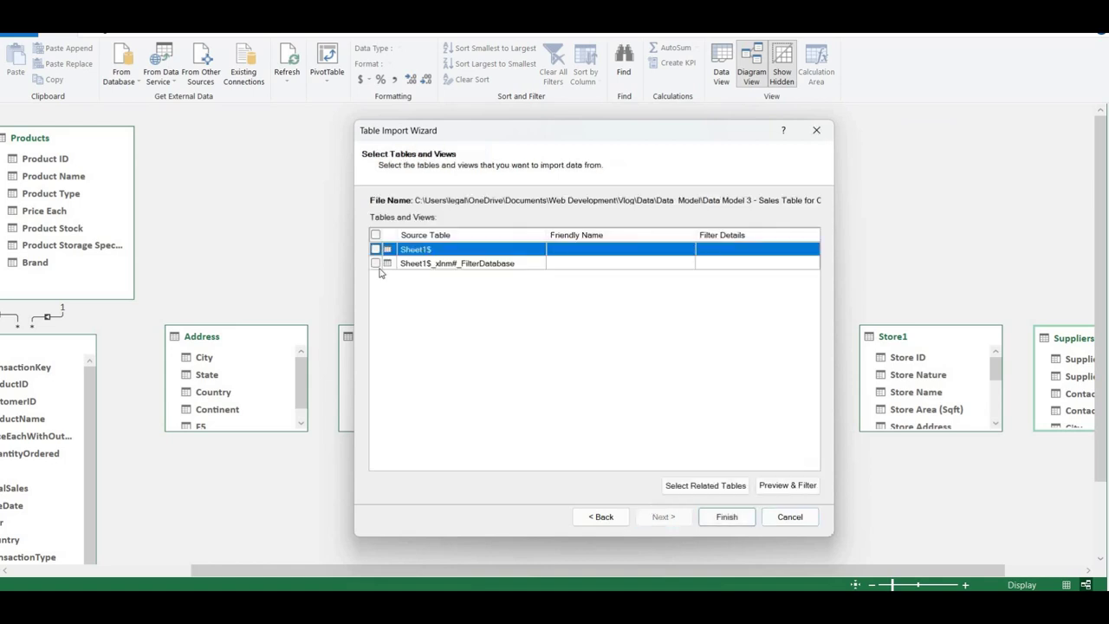
Preview the Sheet1$ source table from SupplierTransactions.xlsx and import it into the data model.
click(804, 487)
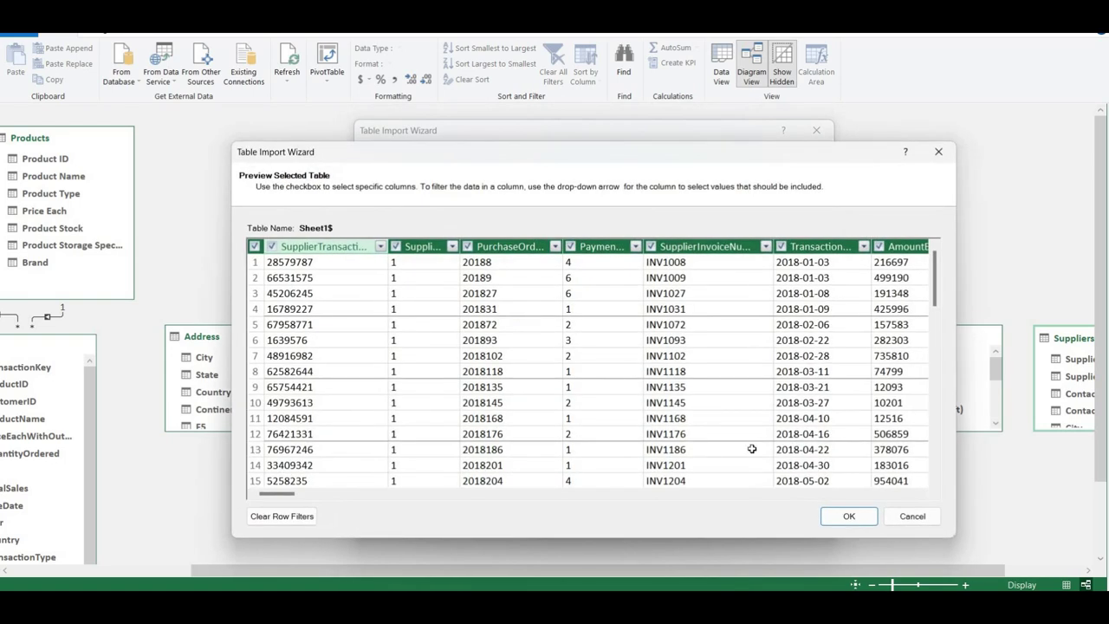
click(839, 516)
click(728, 517)
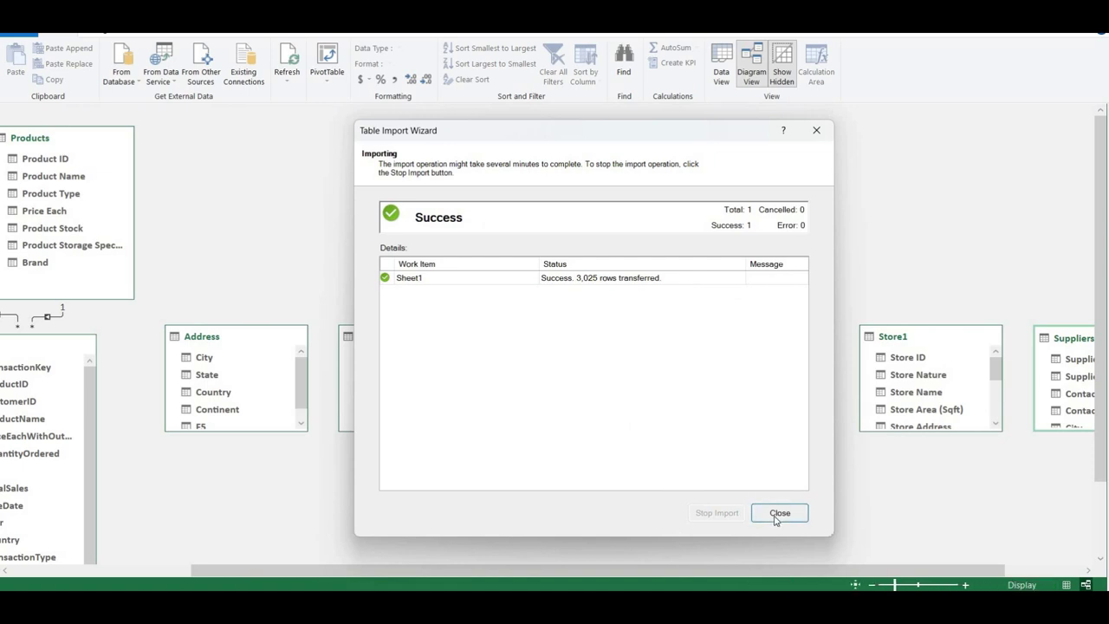
click(780, 513)
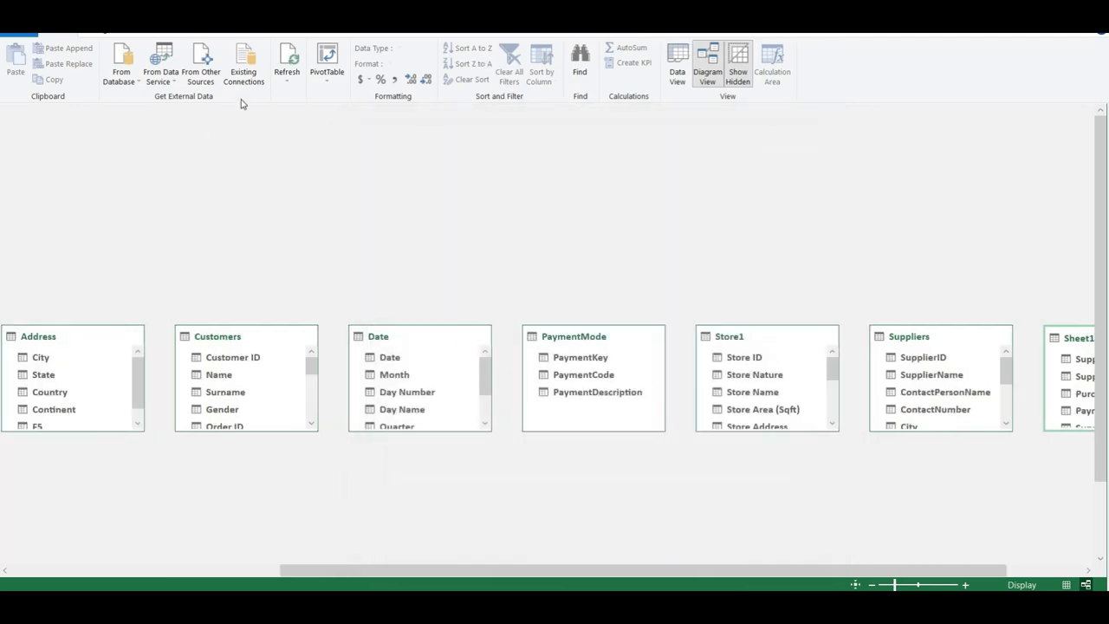
Connect a new Excel import to Transaction Mode.xlsx with the first row as column headers and proceed to the table selection.
click(206, 81)
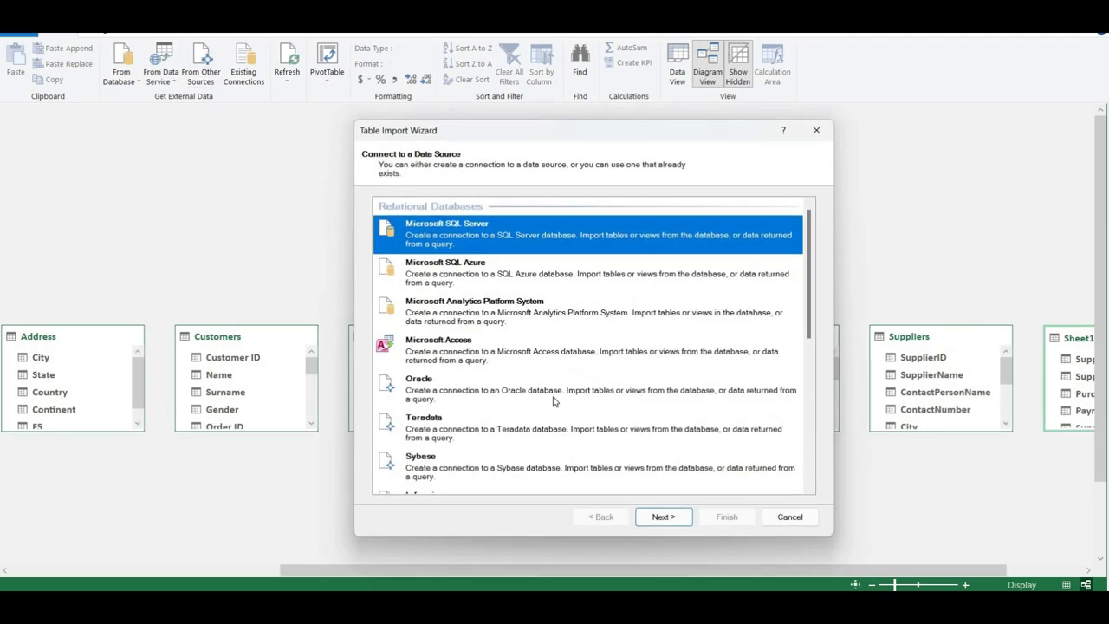
scroll(555, 403, down, 10)
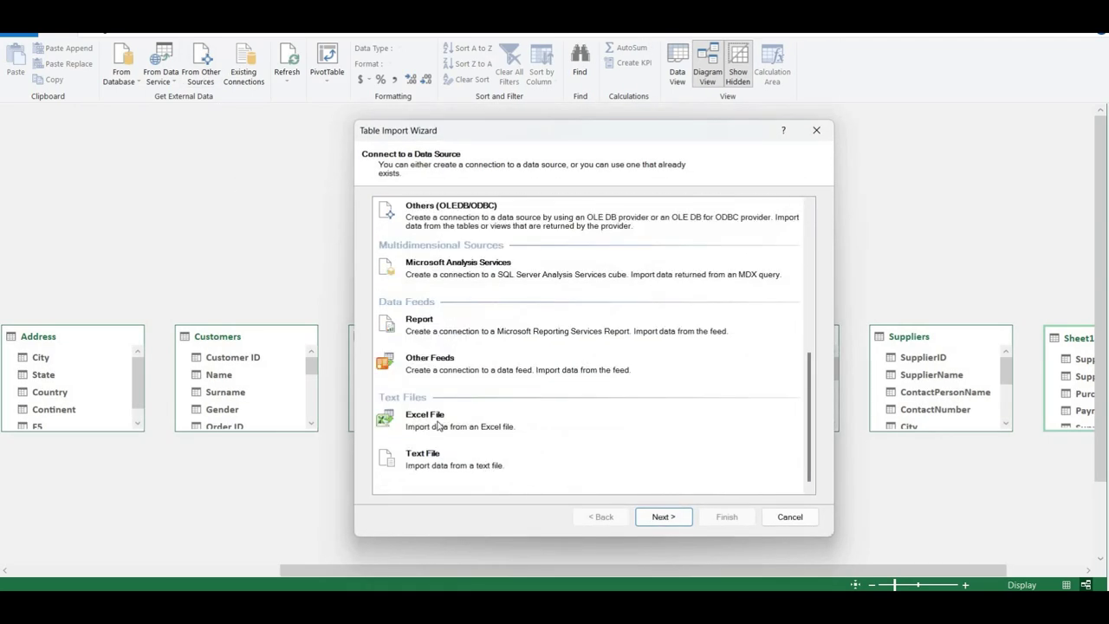
double_click(439, 425)
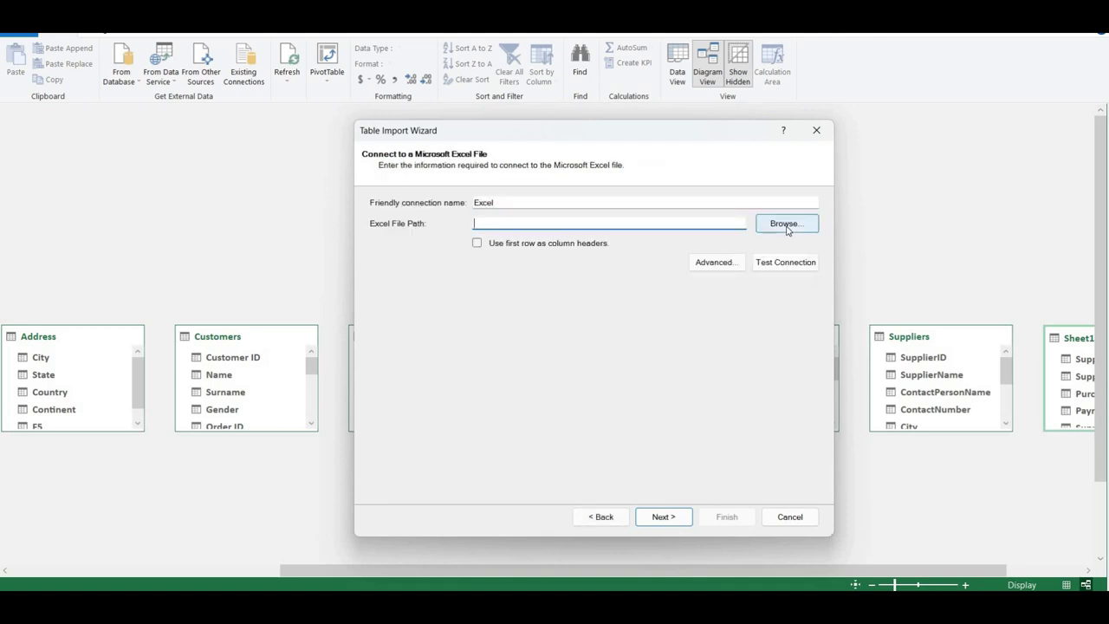
click(785, 224)
scroll(607, 468, down, 2)
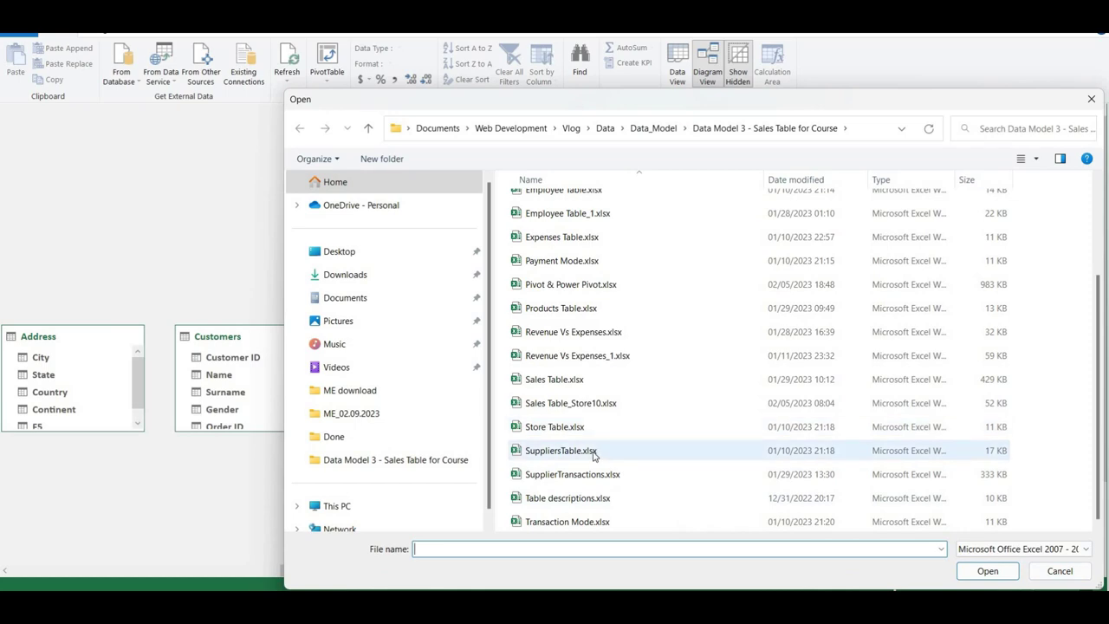
double_click(567, 522)
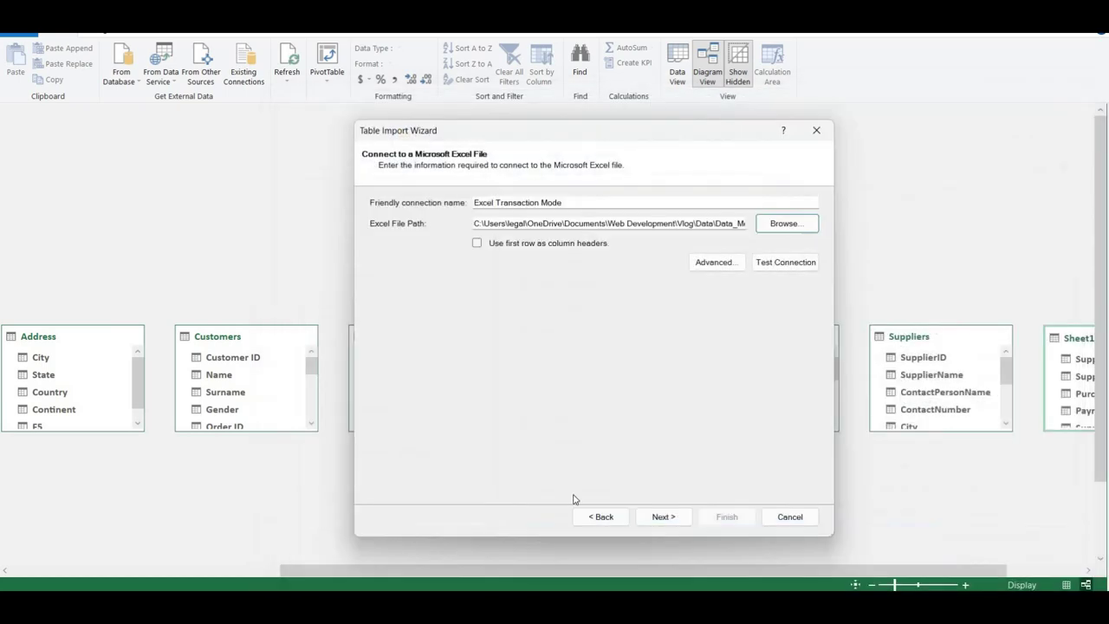
click(477, 246)
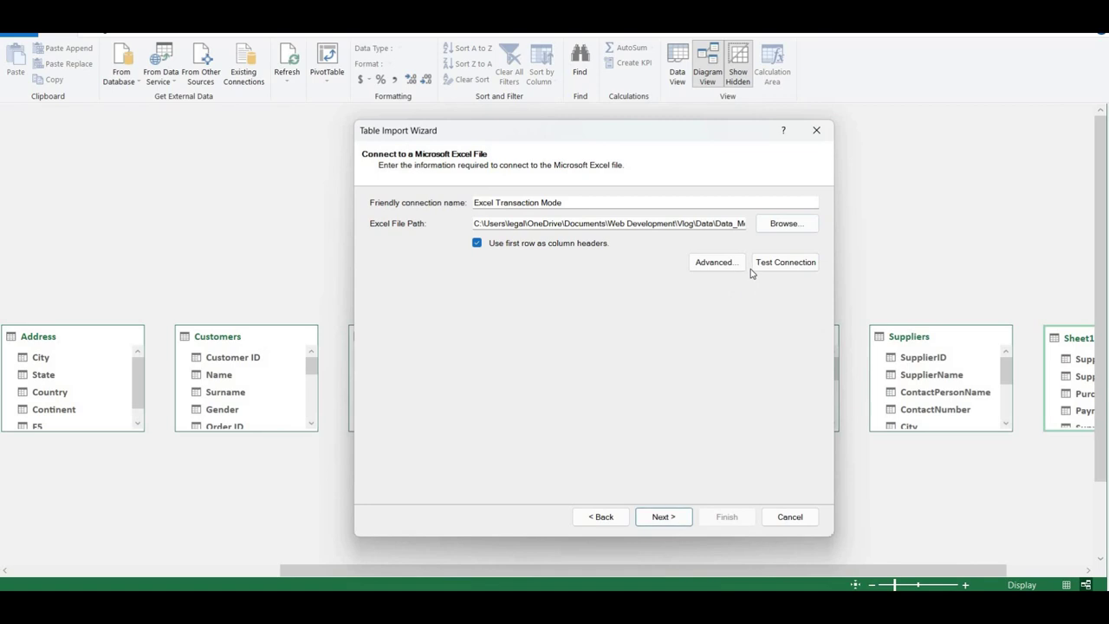
click(664, 516)
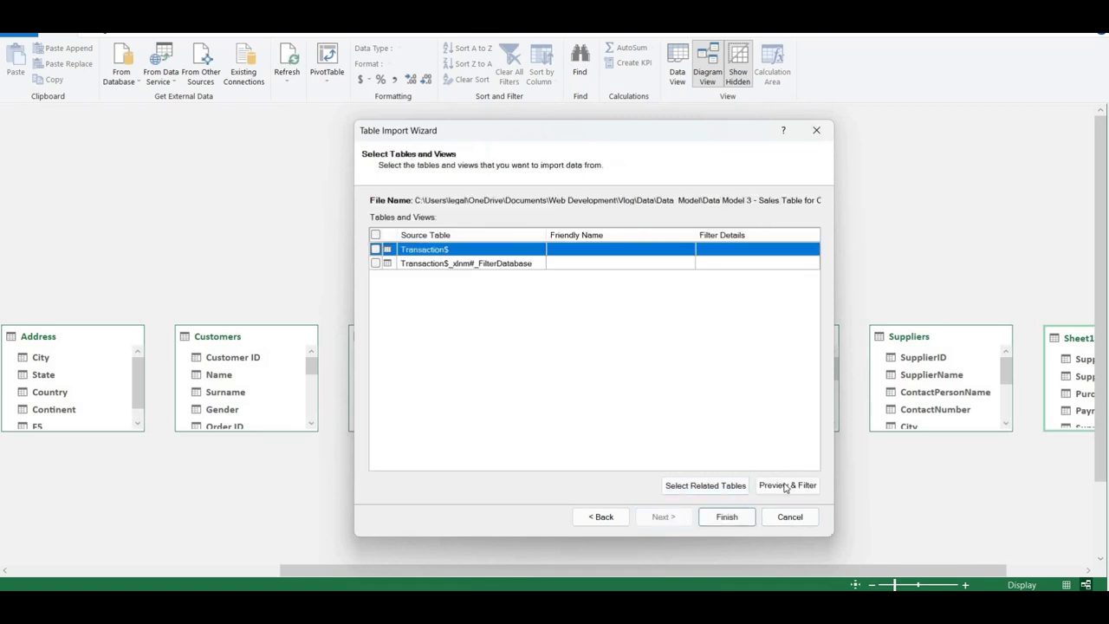
Select the Transaction$ source table, preview its data and import it into the data model.
click(376, 248)
click(791, 487)
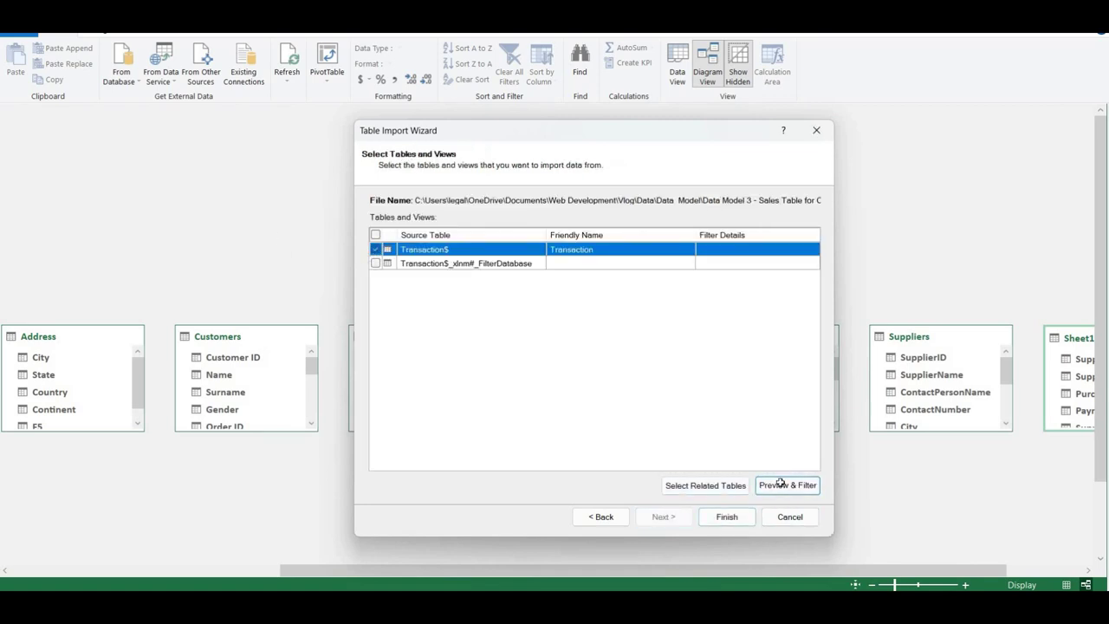
click(848, 518)
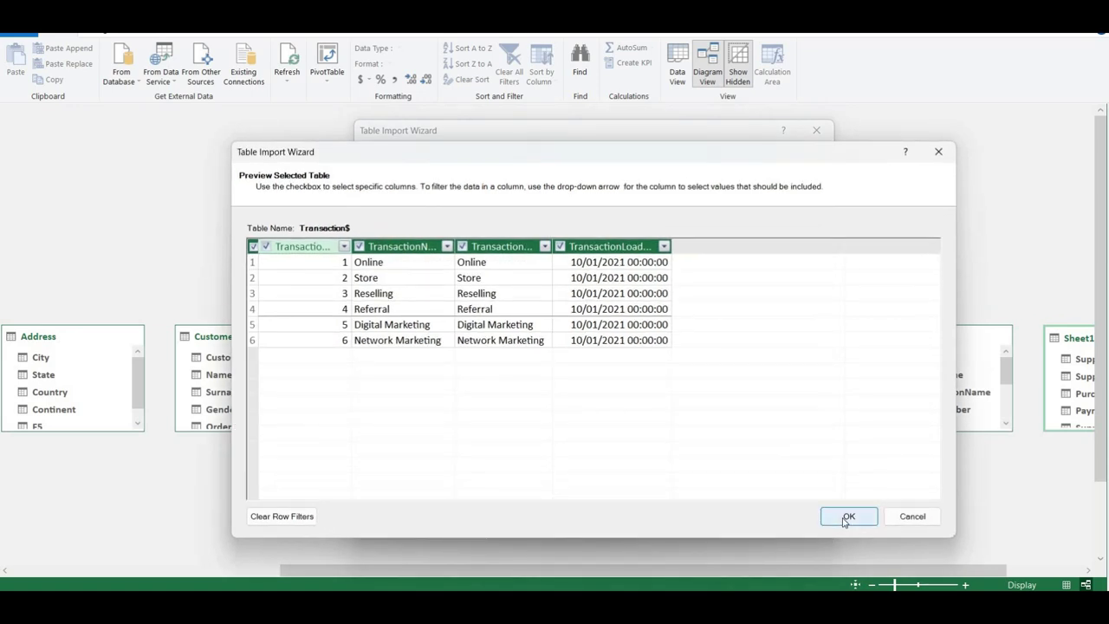
click(726, 520)
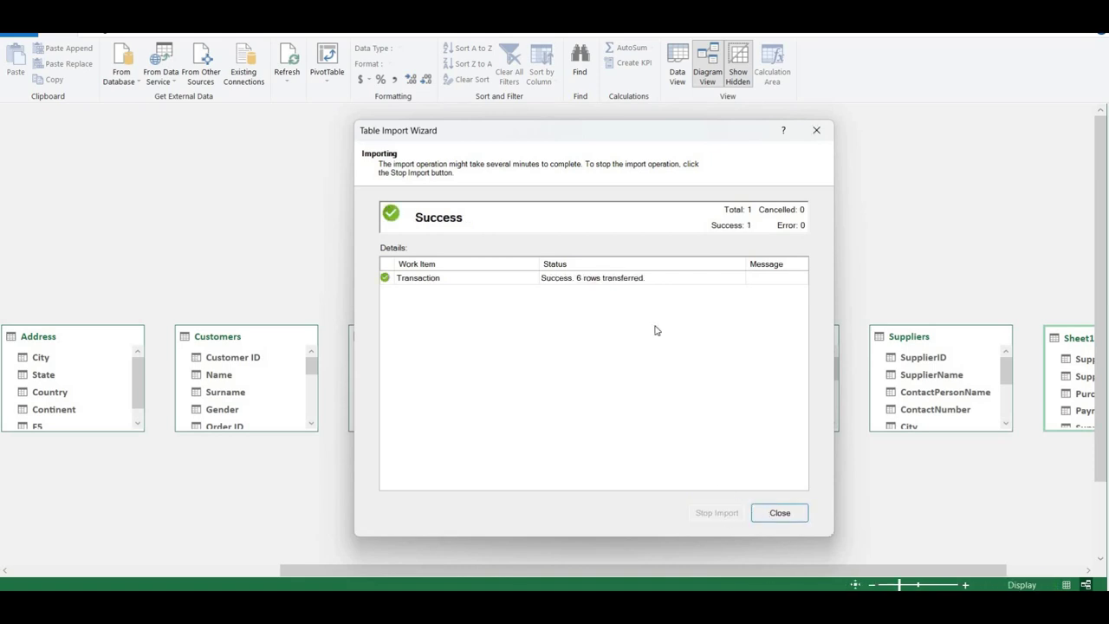
click(779, 513)
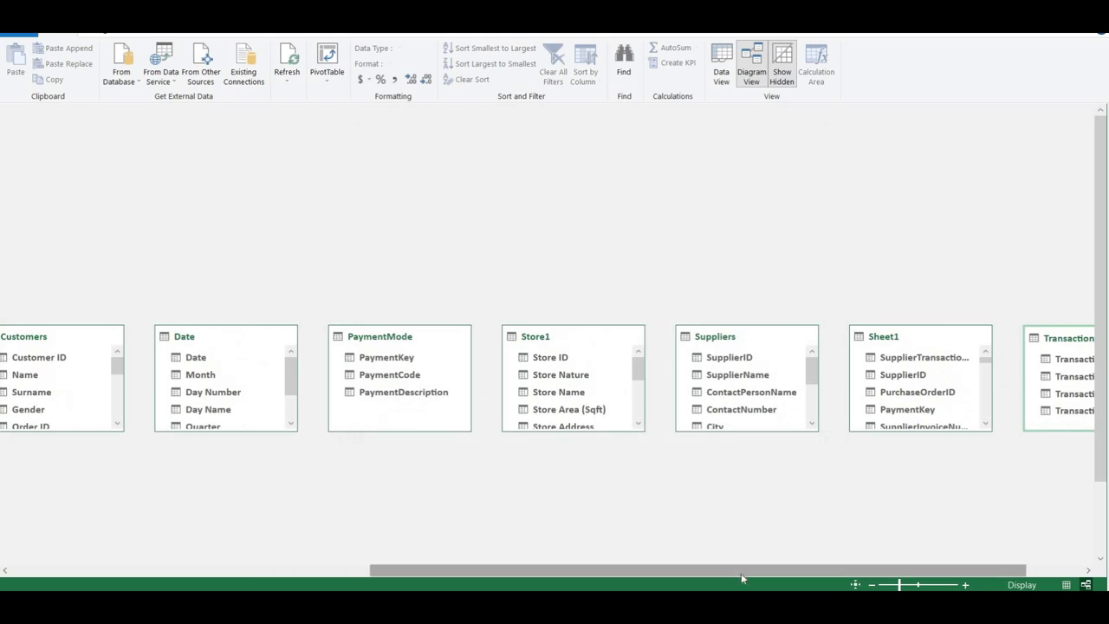
Fit the whole diagram in view and move the Address, Customers, Date and PaymentMode tables together to a lower row beside Sales.
drag(665, 573, 260, 574)
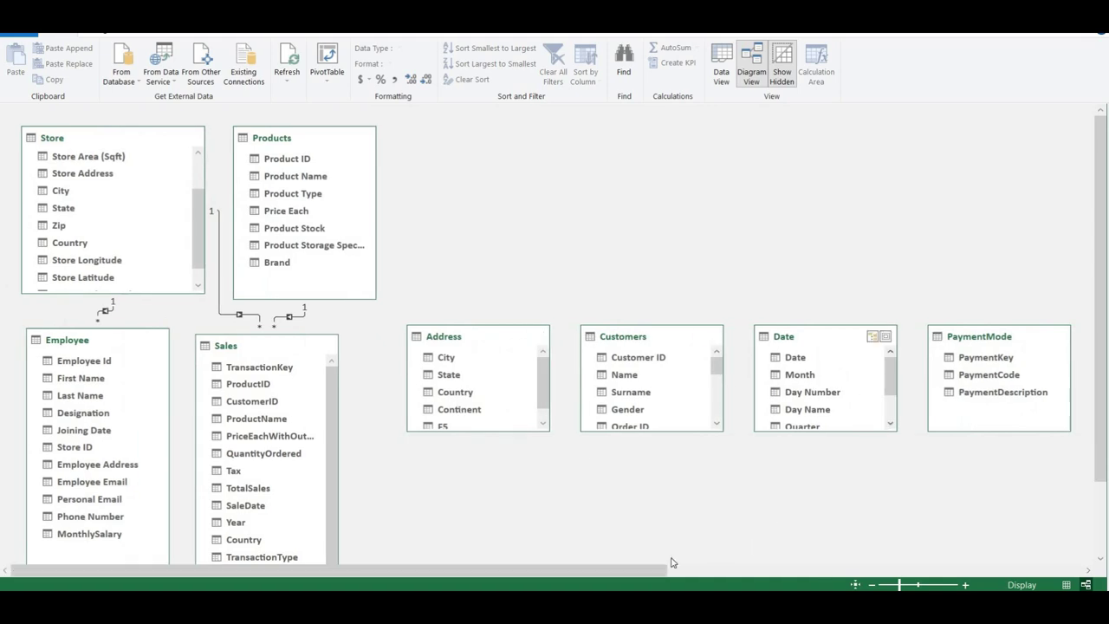
scroll(731, 572, right, 5)
scroll(732, 572, left, 5)
click(854, 585)
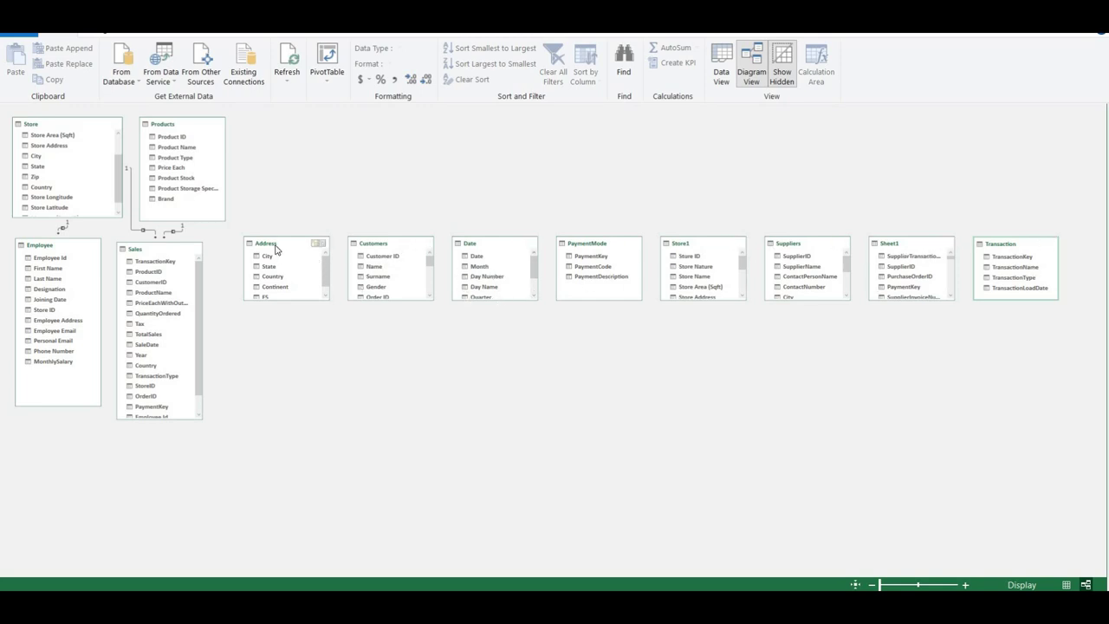
click(275, 249)
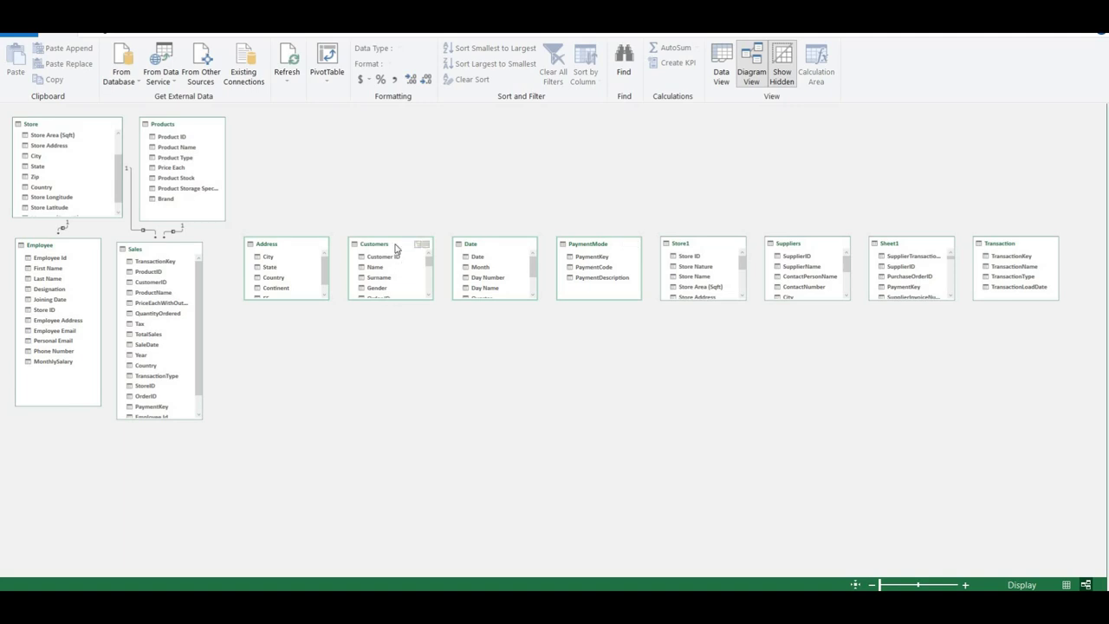
drag(409, 254, 369, 328)
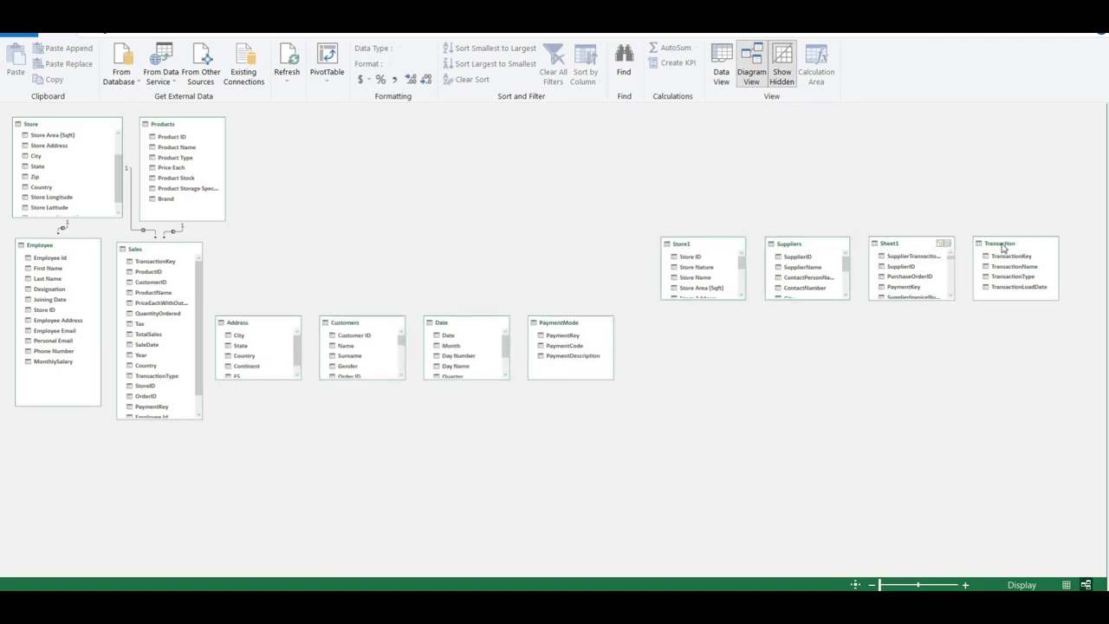
Move the Store1, Suppliers, Sheet1 and Transaction tables together into a row beside Products and make all four boxes taller.
drag(706, 253, 267, 180)
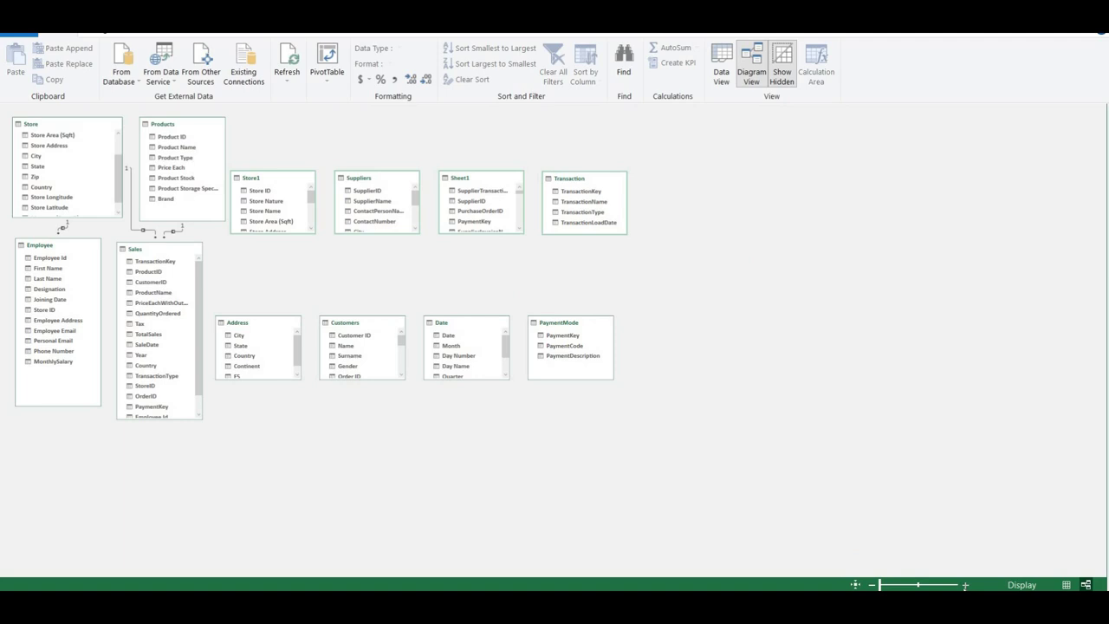
click(965, 585)
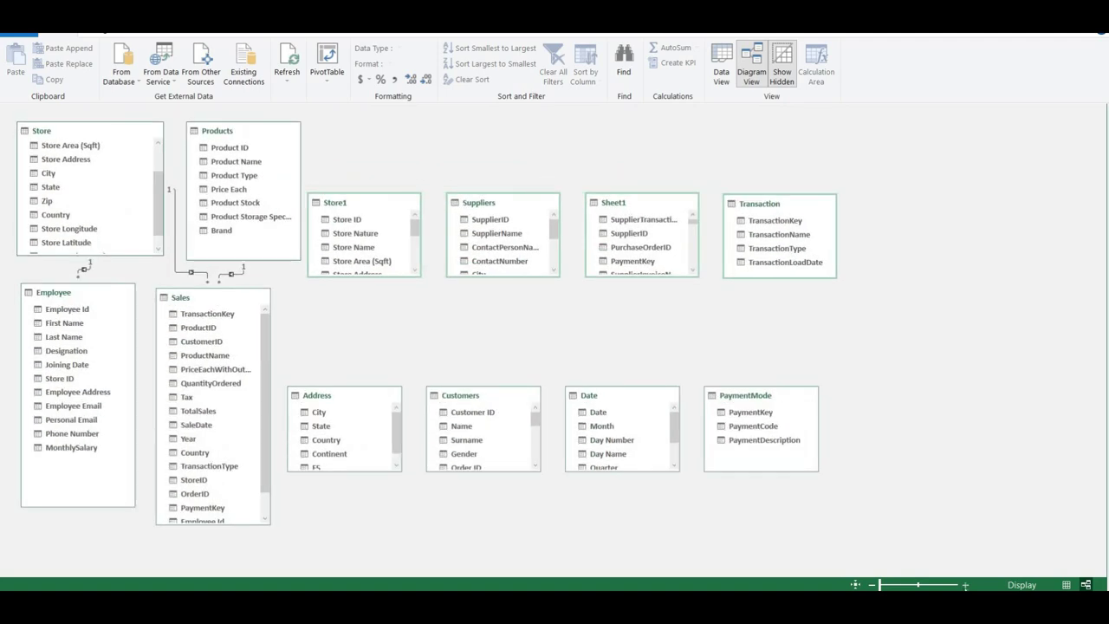
click(965, 585)
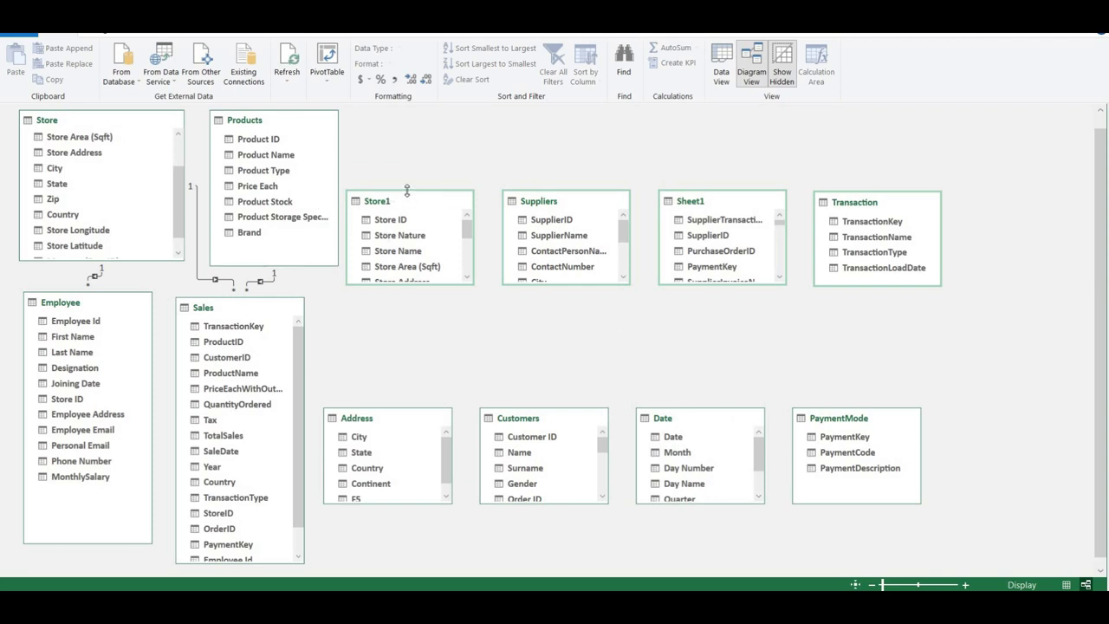
drag(406, 189, 412, 148)
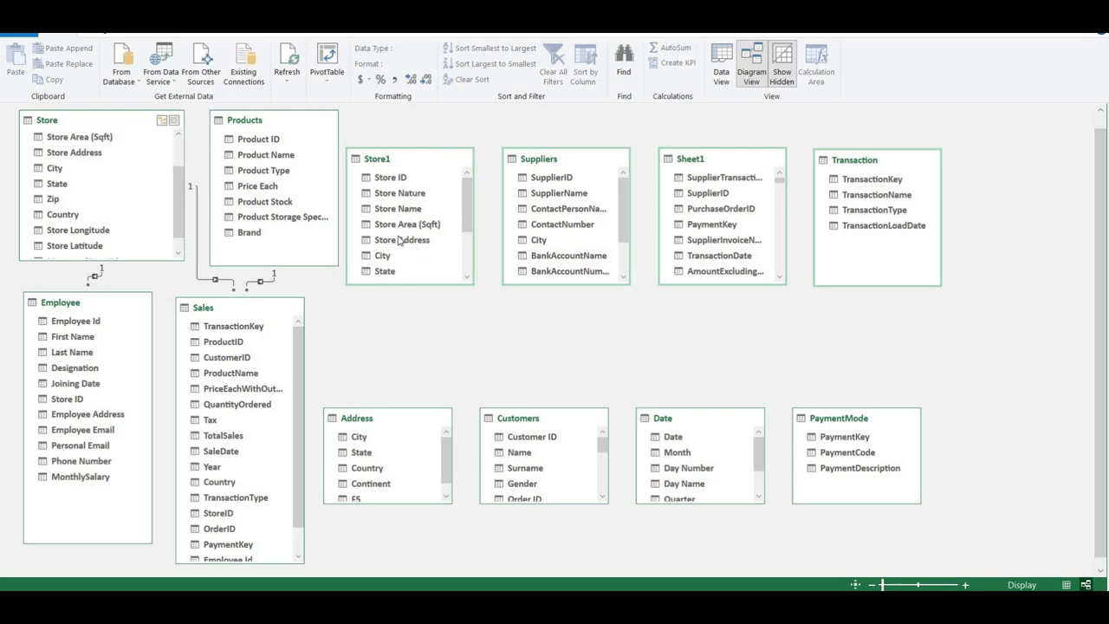
Check the fields of the Store table and delete the duplicate Store1 table from the model.
scroll(111, 182, down, 1)
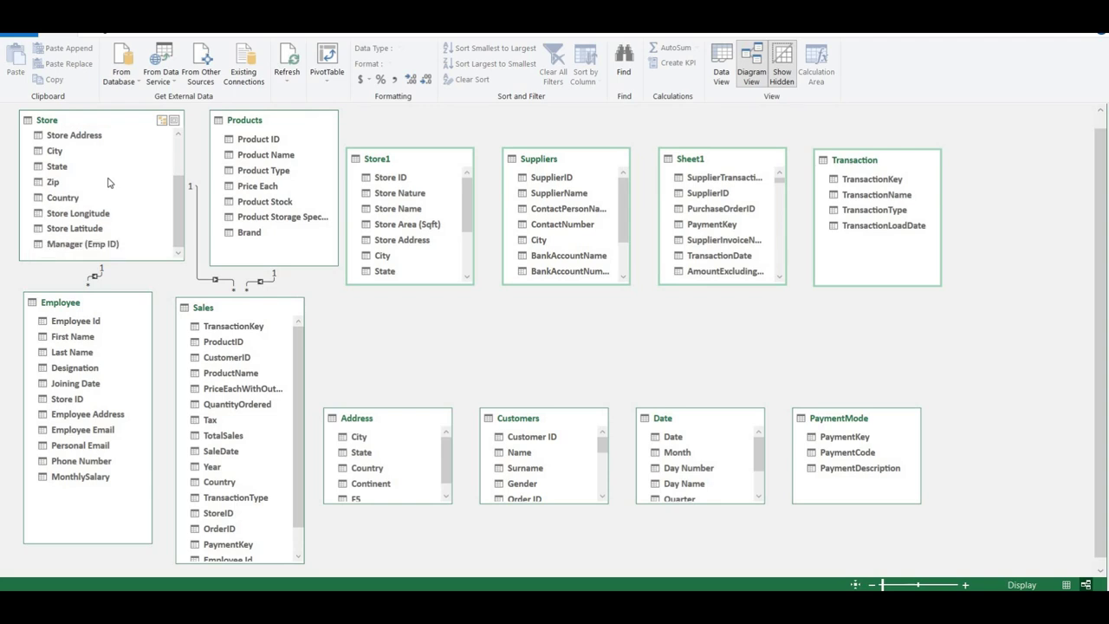
scroll(111, 184, up, 2)
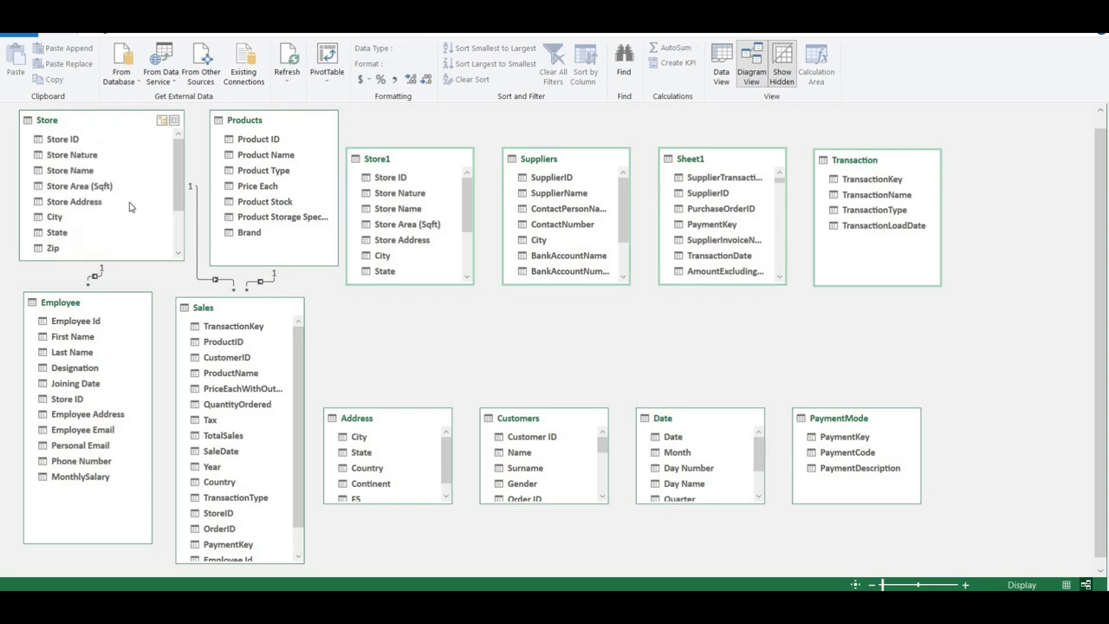
right_click(419, 161)
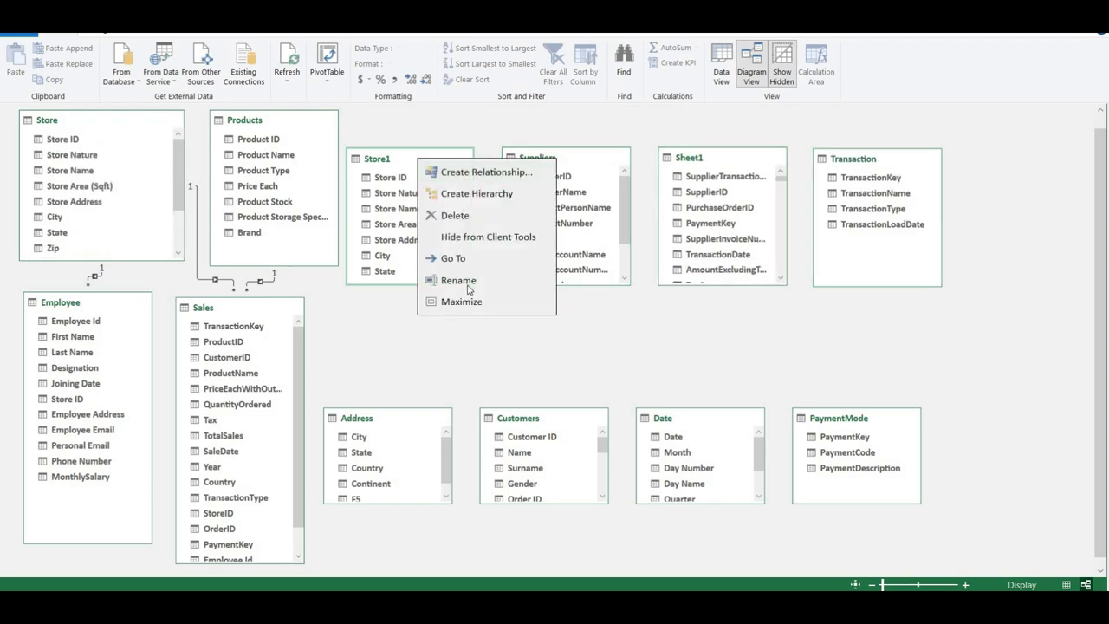
click(445, 217)
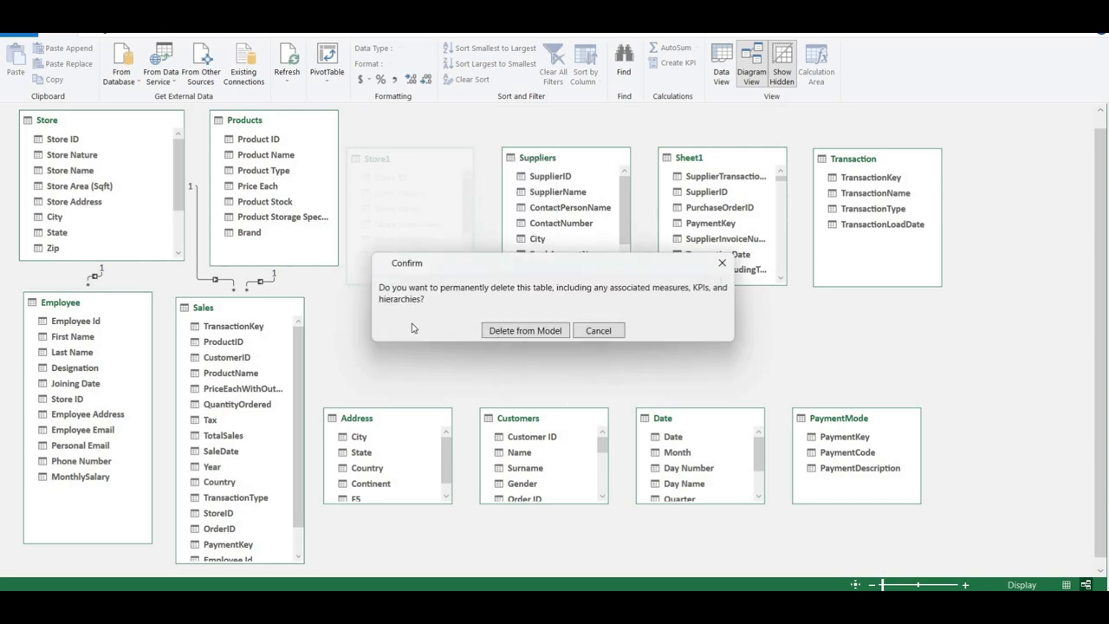
click(509, 333)
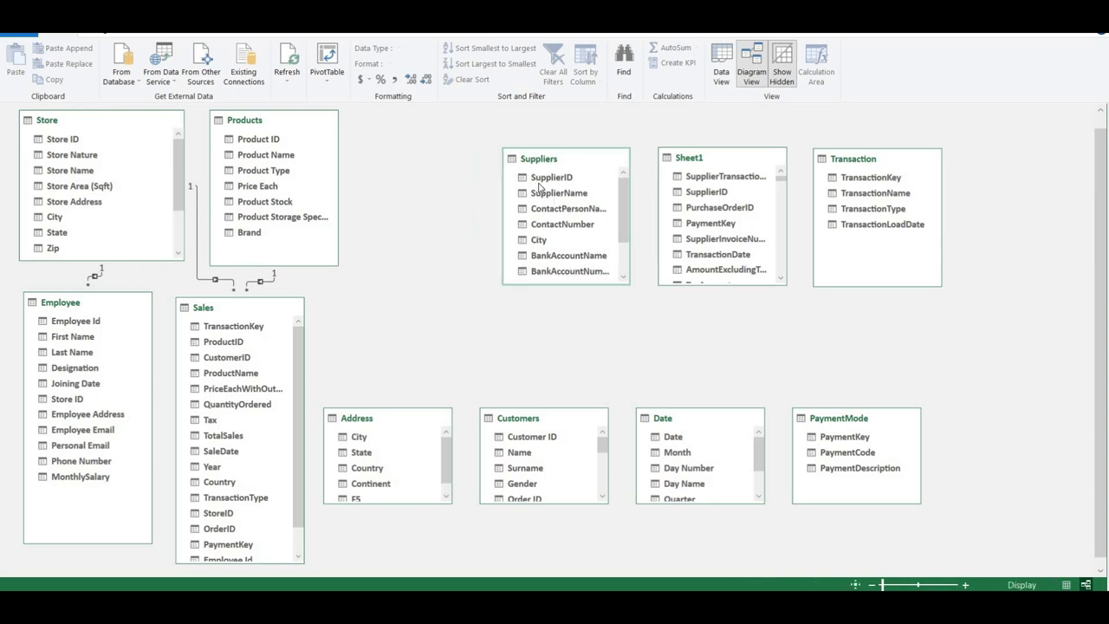
Move the Suppliers table closer to Products, enlarge its box to show all its fields, and look through the Sales fields.
drag(554, 159, 427, 153)
drag(446, 269, 455, 348)
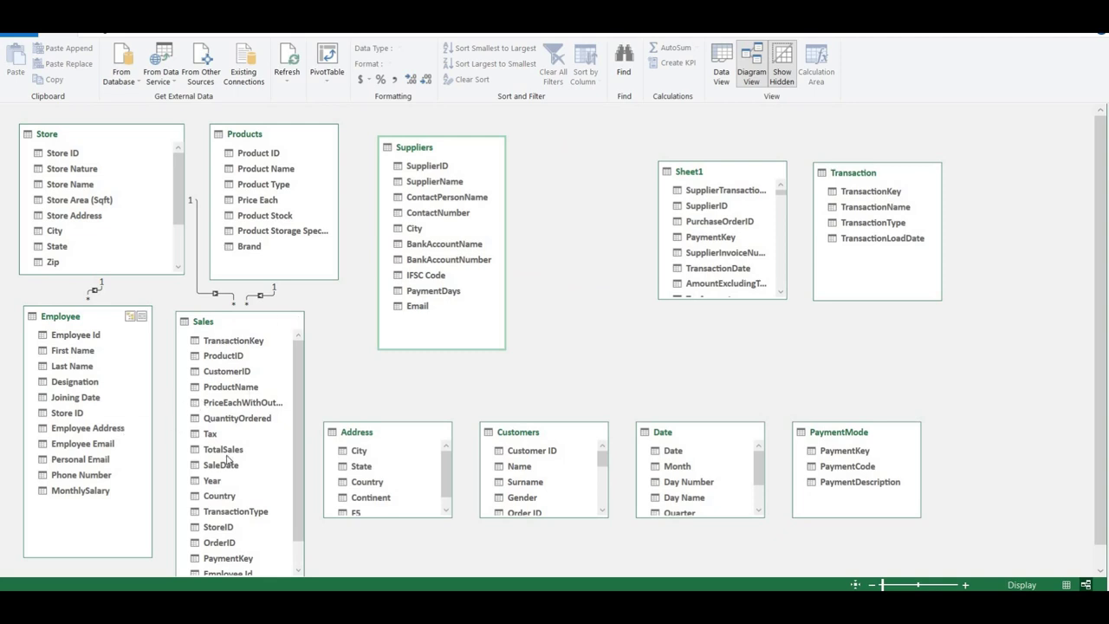
scroll(230, 468, down, 1)
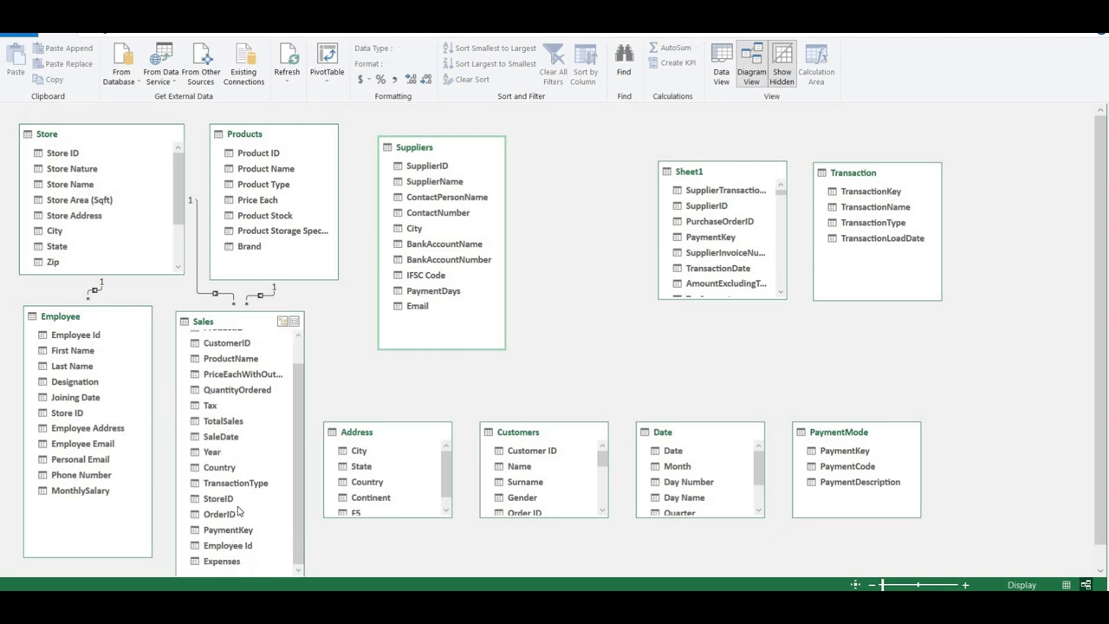
scroll(251, 513, up, 1)
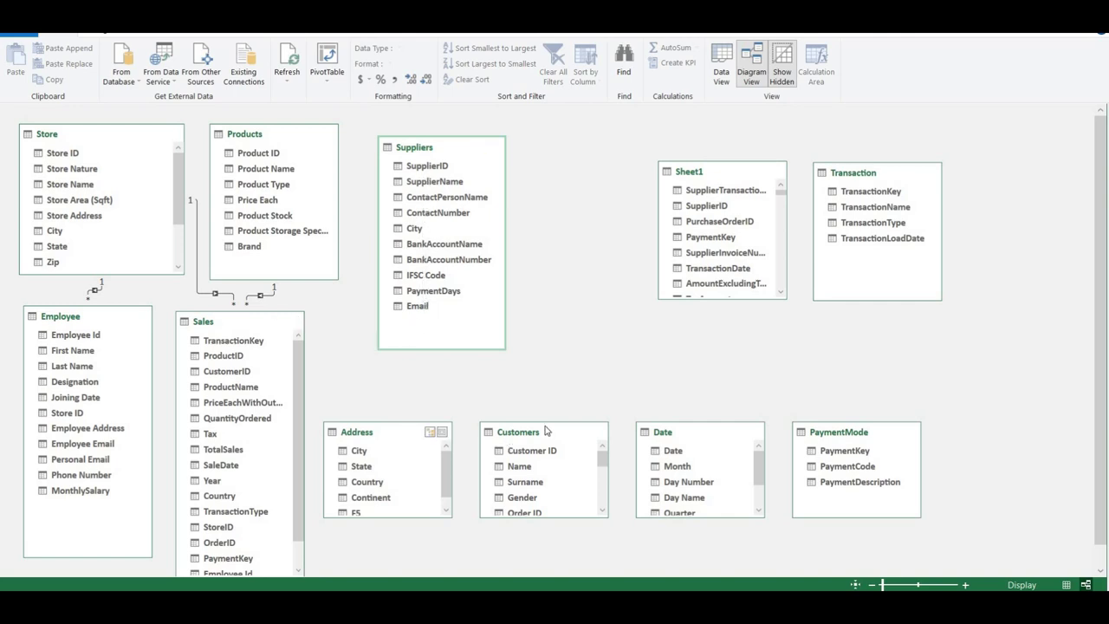
Rename the Sheet1 table as SuppliersTransactions and make its box wider and taller to show full names and more fields.
double_click(698, 173)
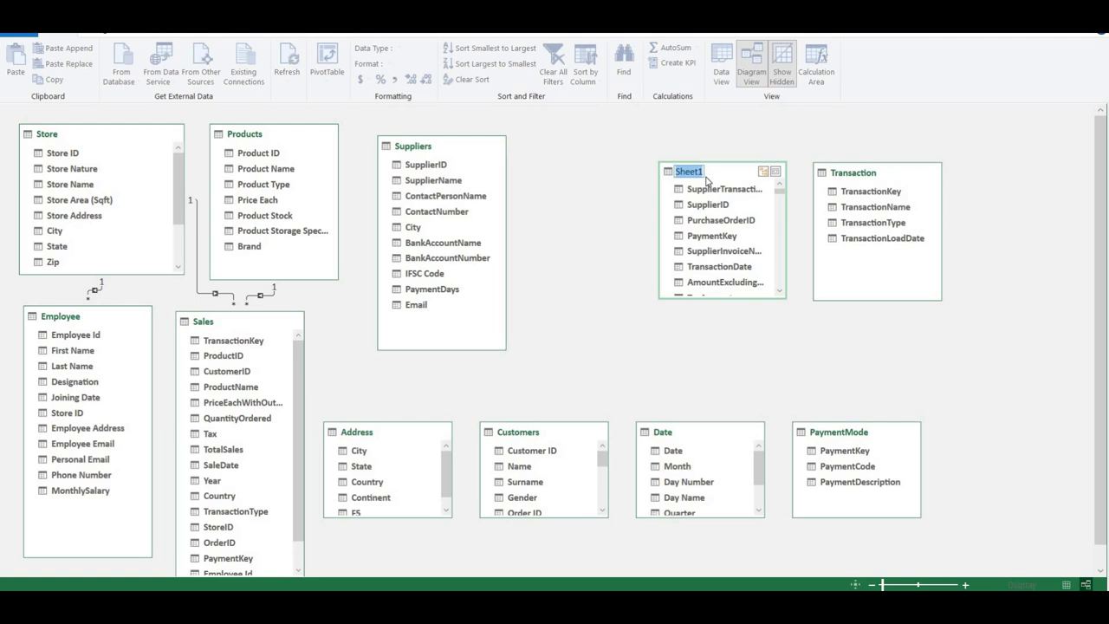
text(SuppliersTran)
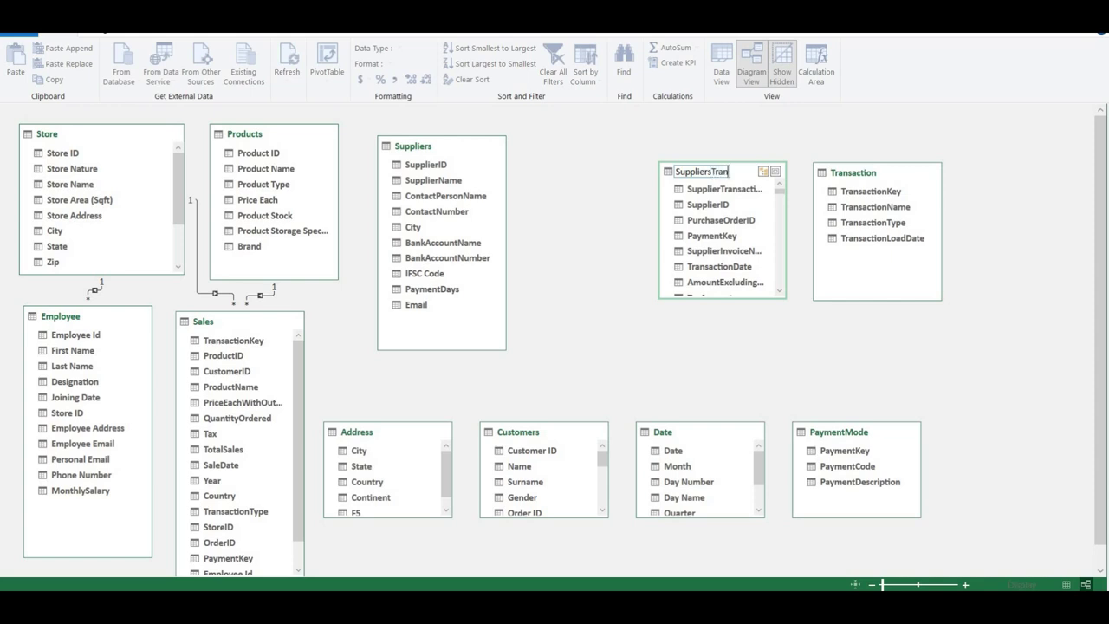
text(sactions)
key(Return)
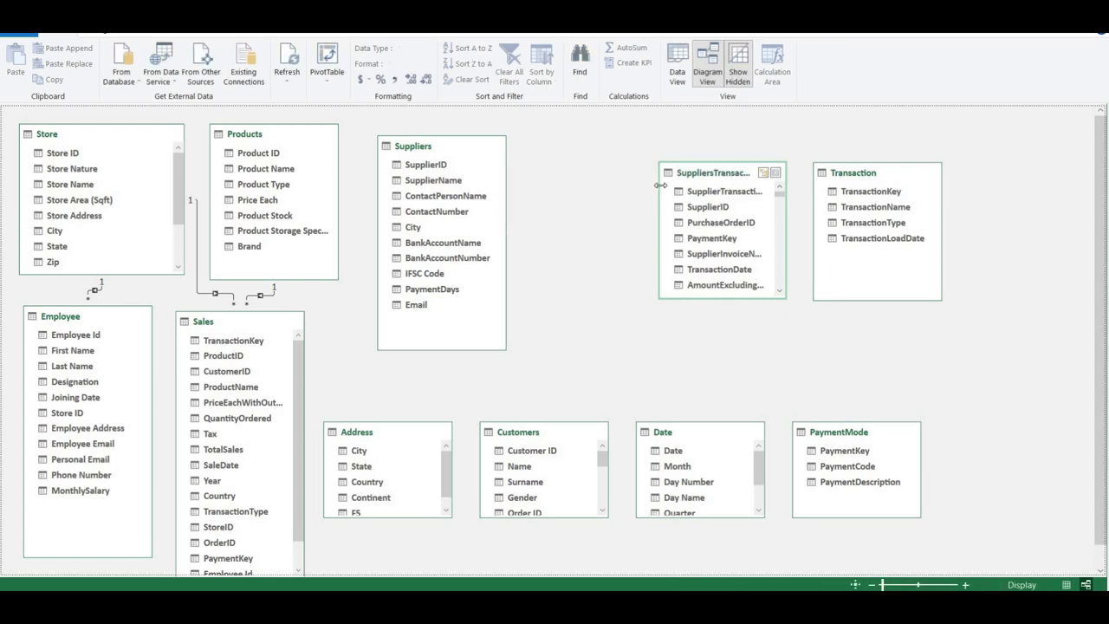
drag(539, 179, 537, 180)
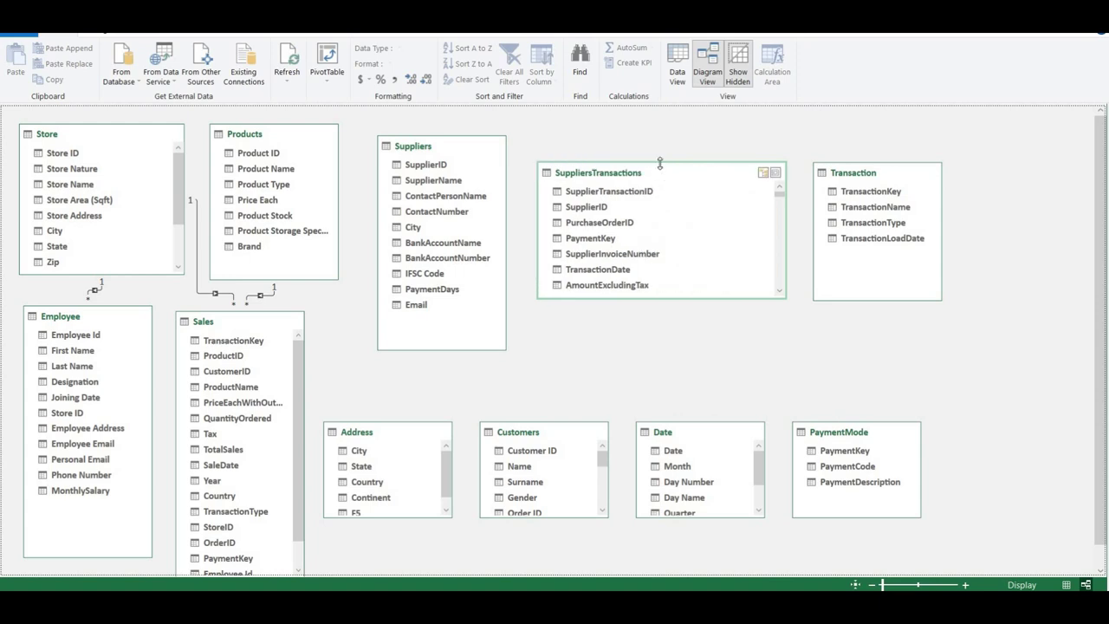
drag(660, 162, 659, 134)
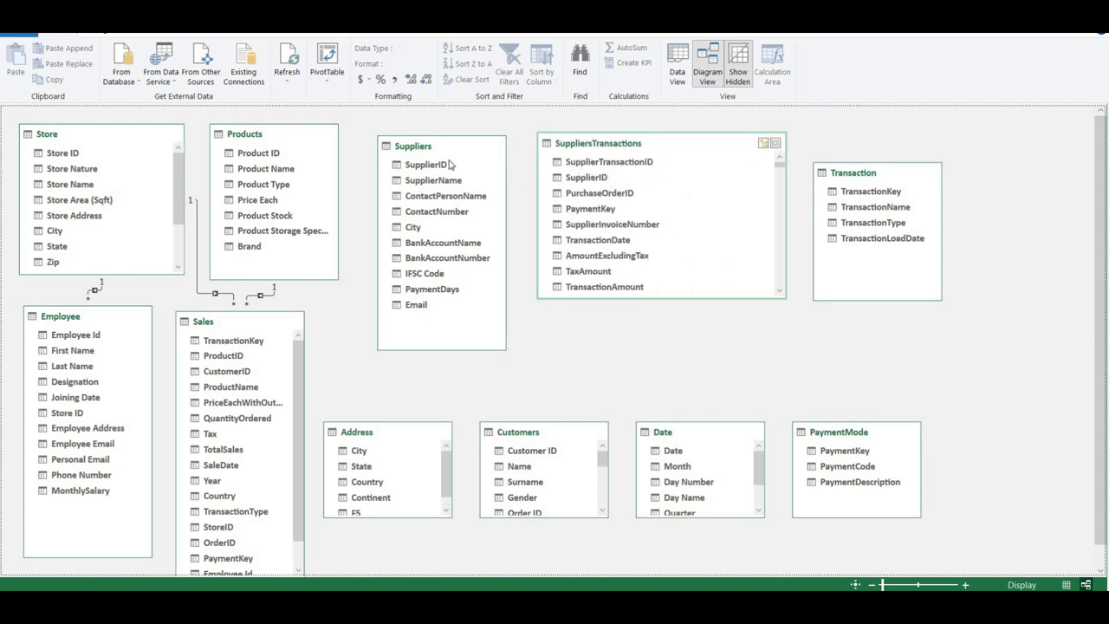
Relate Suppliers to SuppliersTransactions on SupplierID, then move SuppliersTransactions down and Suppliers up and shorten the Suppliers box.
drag(429, 166, 589, 189)
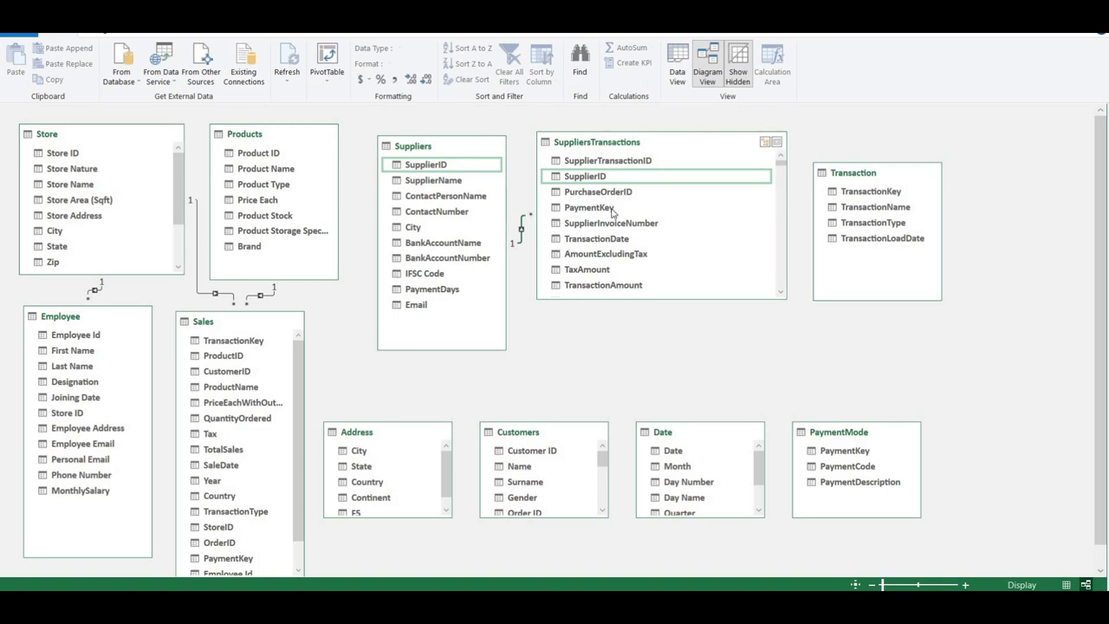
drag(612, 211, 609, 316)
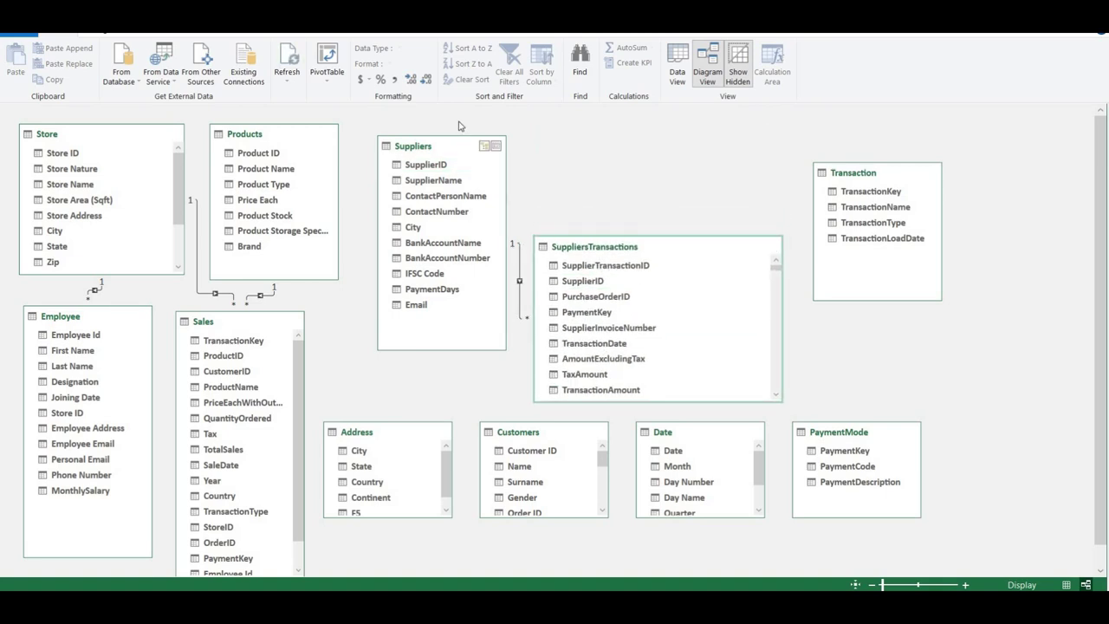
drag(442, 146, 442, 135)
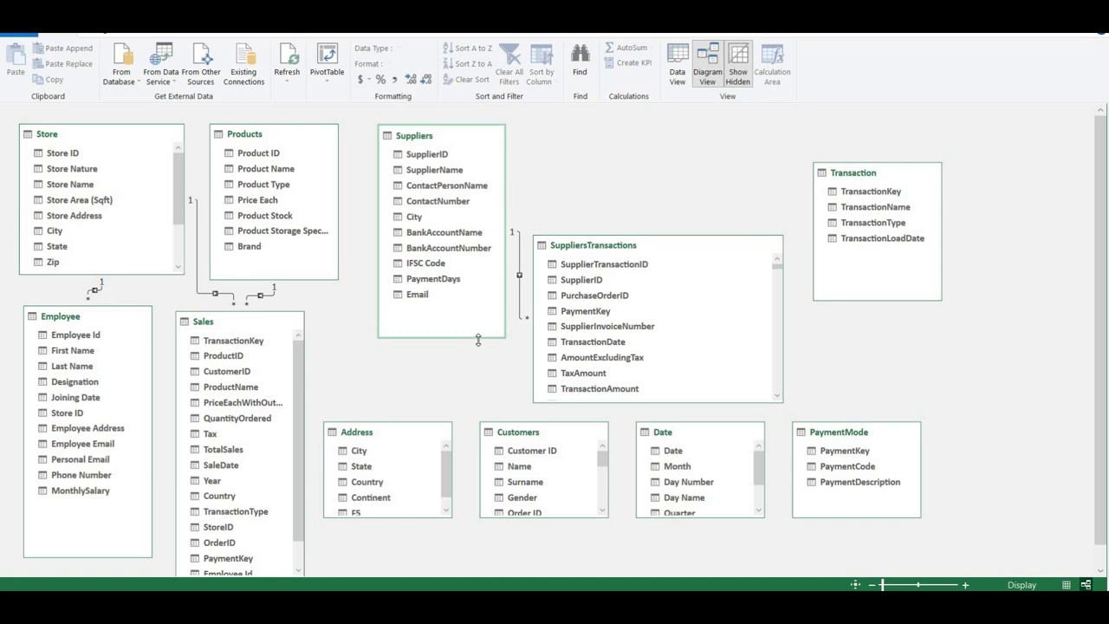
drag(477, 333, 477, 322)
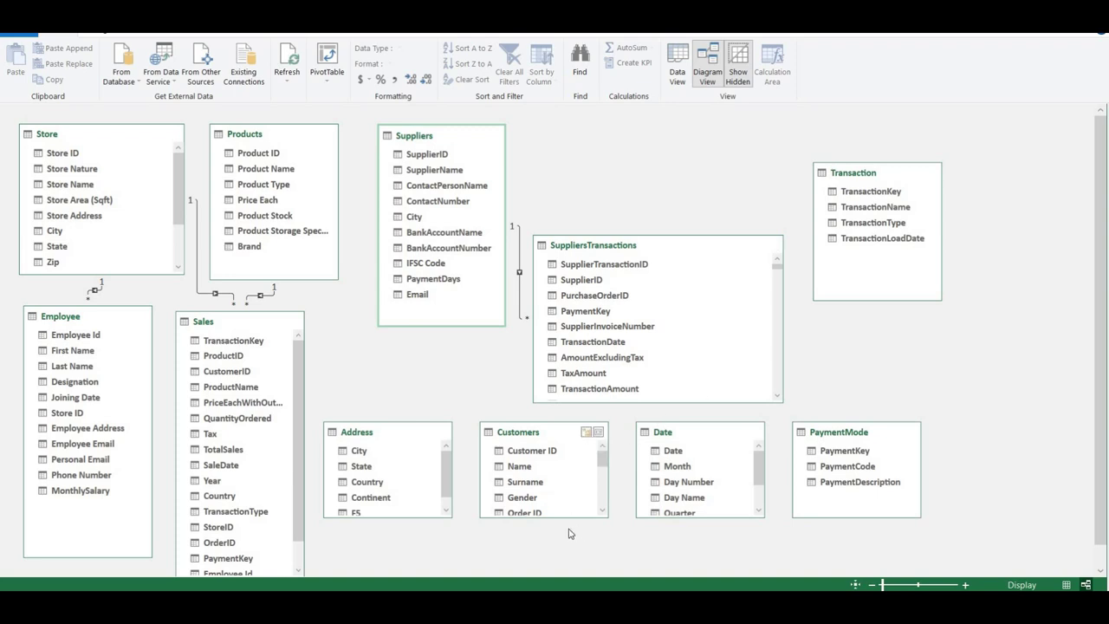
Make the Customers box taller and relate its Transaction Key field to TransactionKey in the Transaction table.
drag(567, 516, 567, 575)
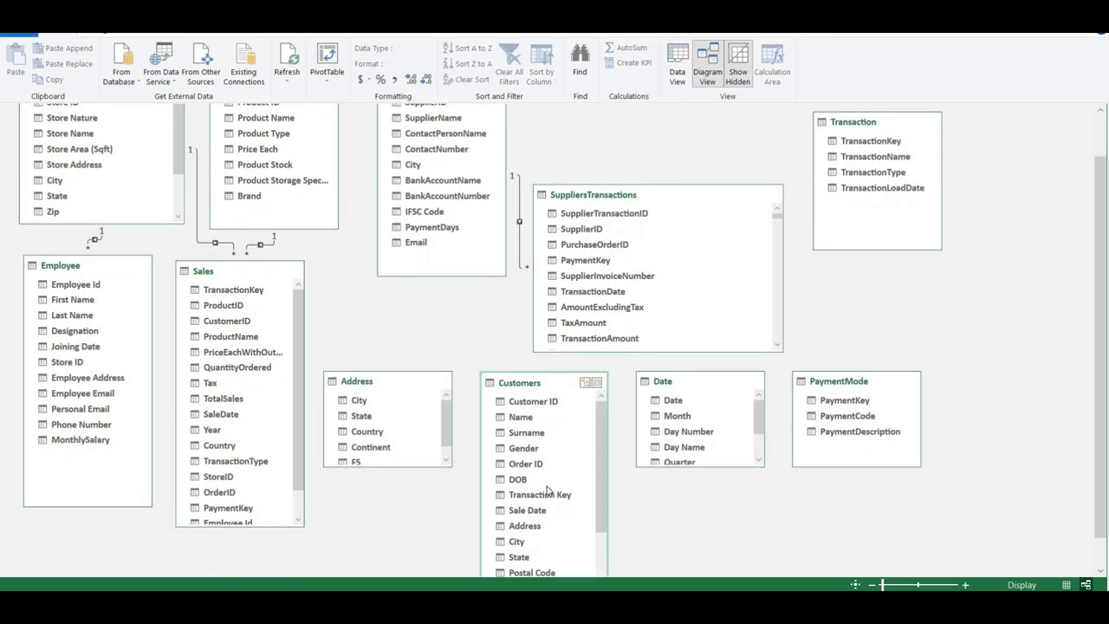
scroll(548, 491, down, 2)
scroll(556, 526, up, 3)
drag(541, 494, 864, 195)
drag(860, 192, 862, 192)
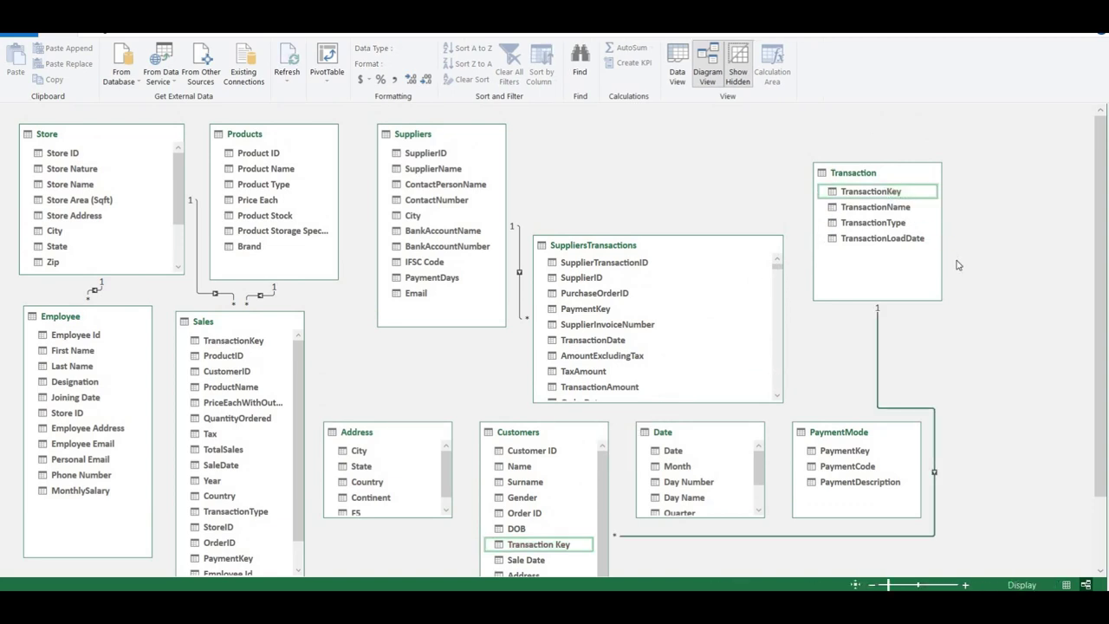
Make the Sales box tall enough to show all its fields and try to relate SaleDate to the Date table's Date field.
scroll(957, 287, down, 1)
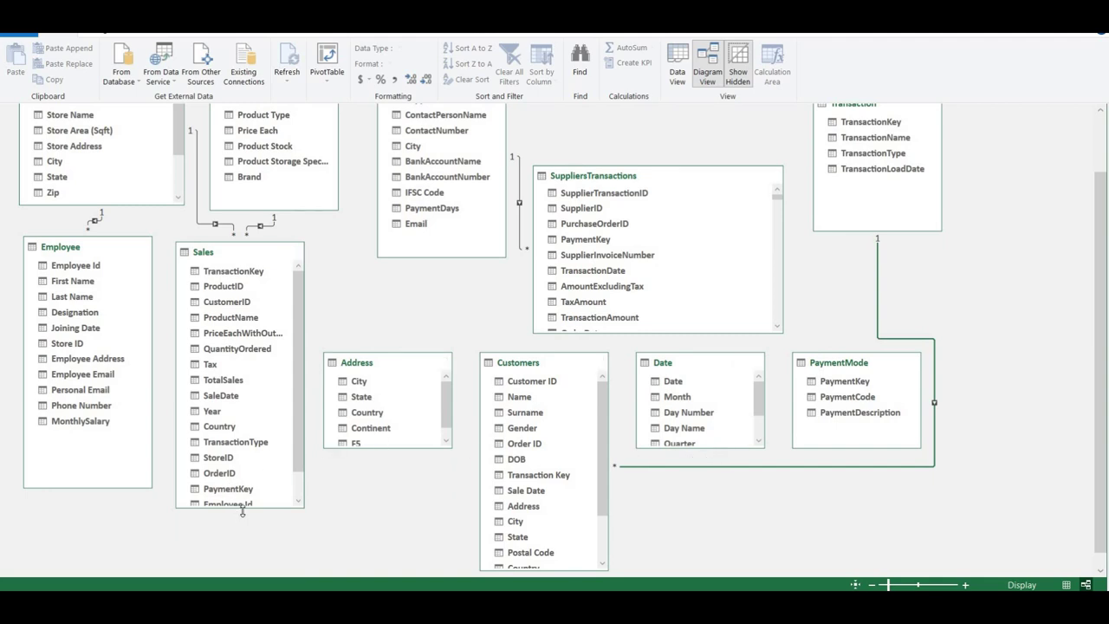
drag(243, 537, 242, 569)
scroll(260, 503, down, 1)
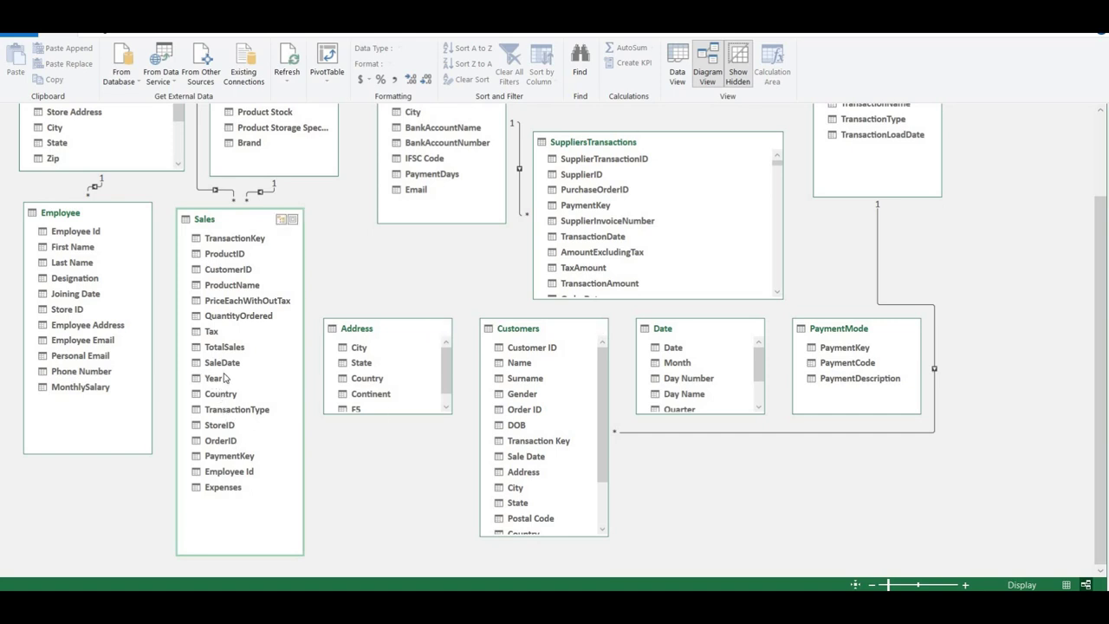
drag(223, 364, 673, 349)
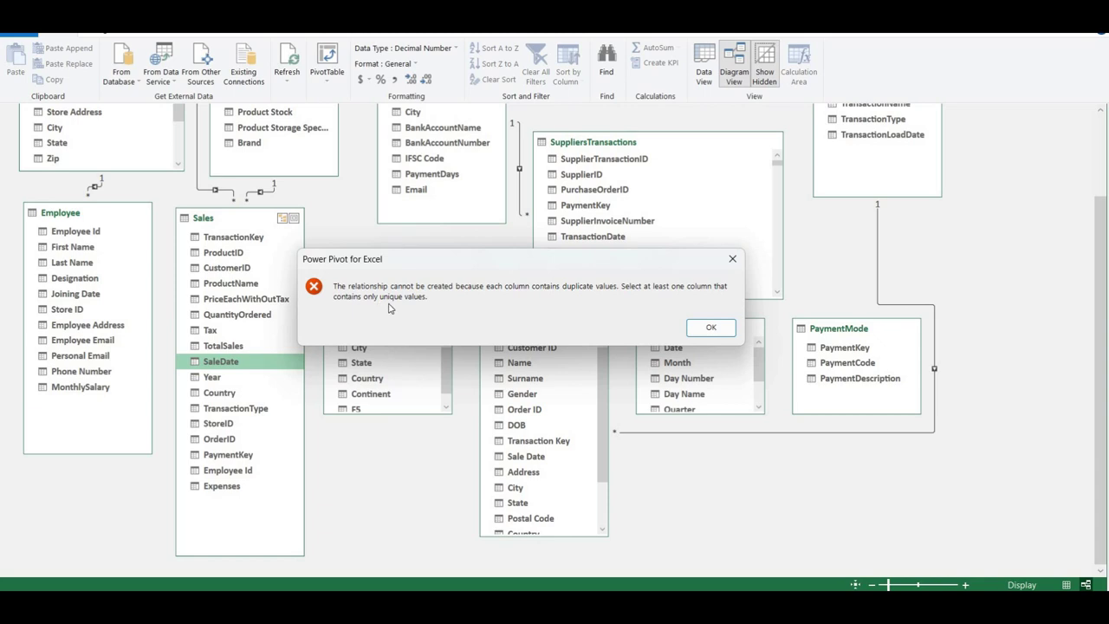
click(704, 330)
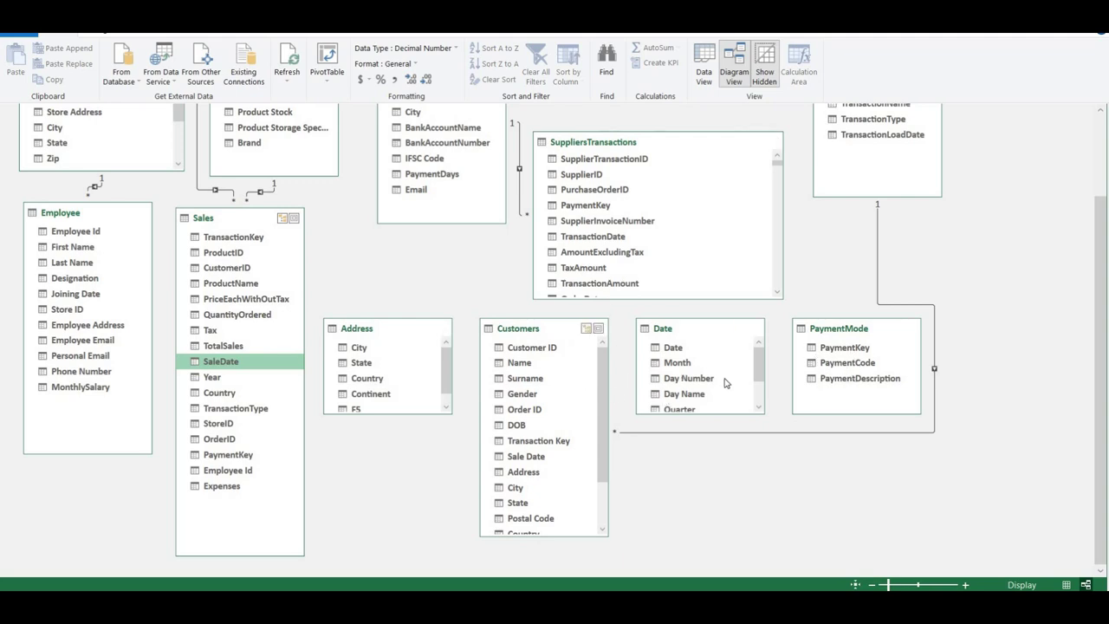
Make the Date and SuppliersTransactions boxes taller and look through the SuppliersTransactions fields.
drag(697, 414, 699, 537)
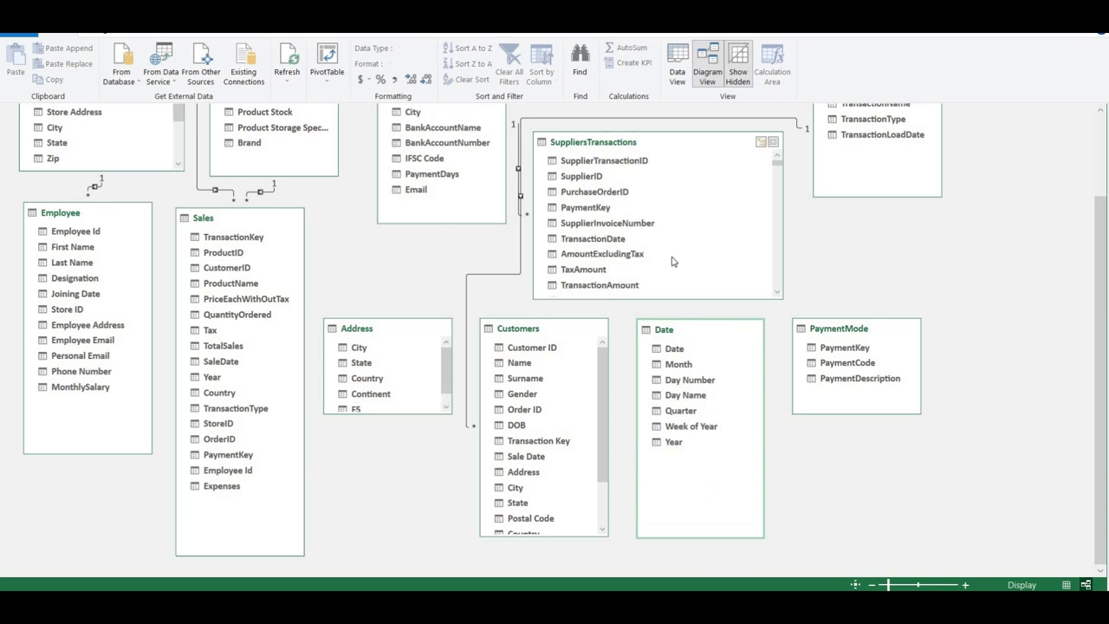
drag(658, 300, 651, 572)
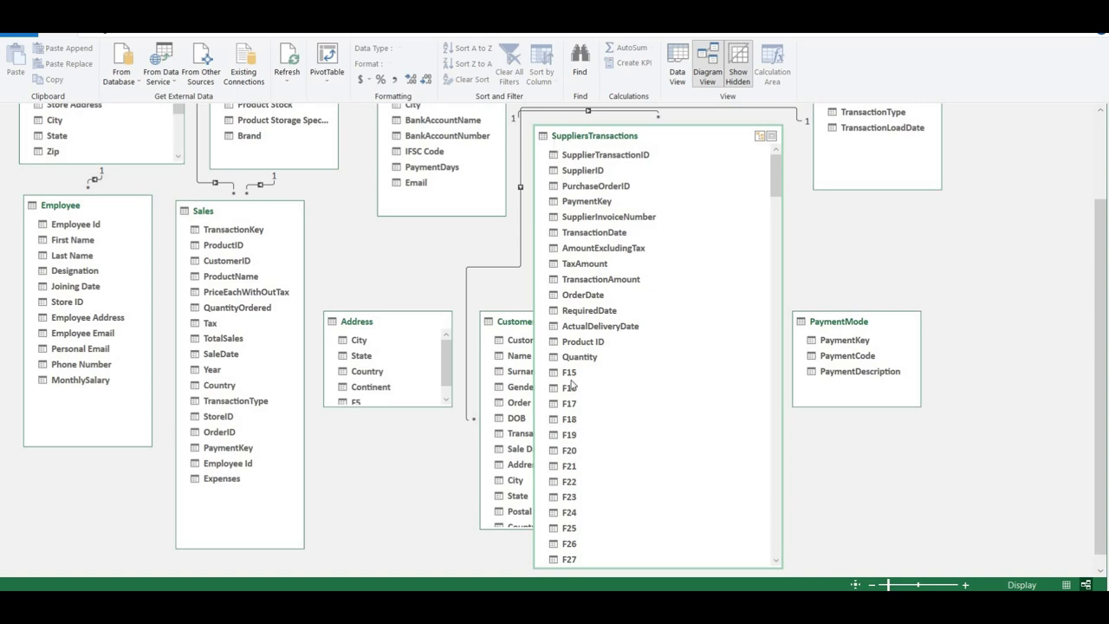
scroll(586, 529, down, 15)
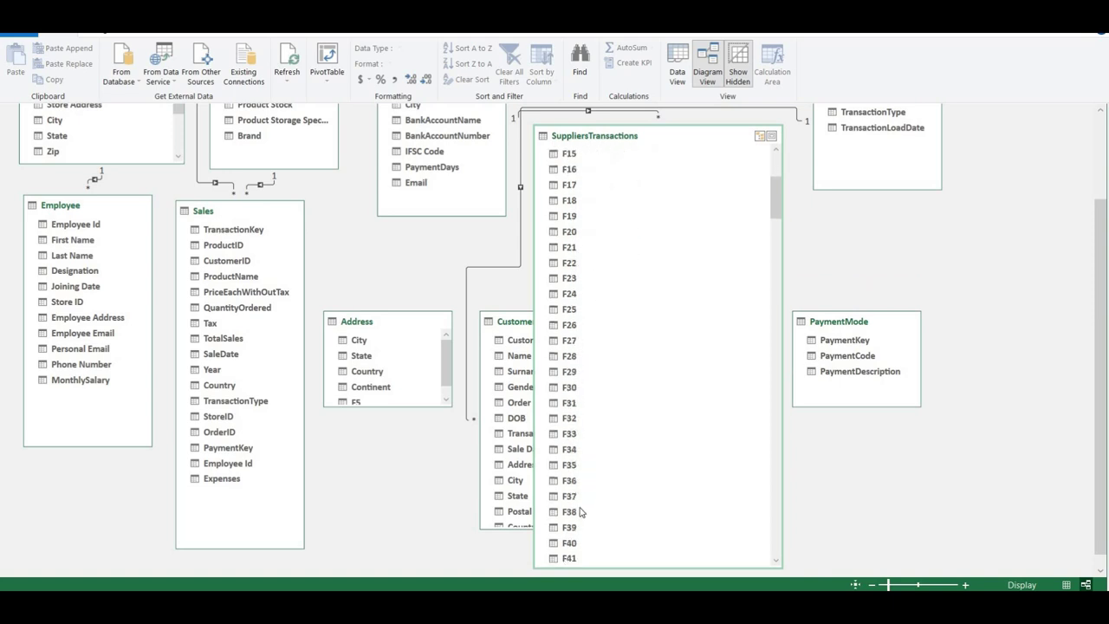
scroll(579, 494, up, 15)
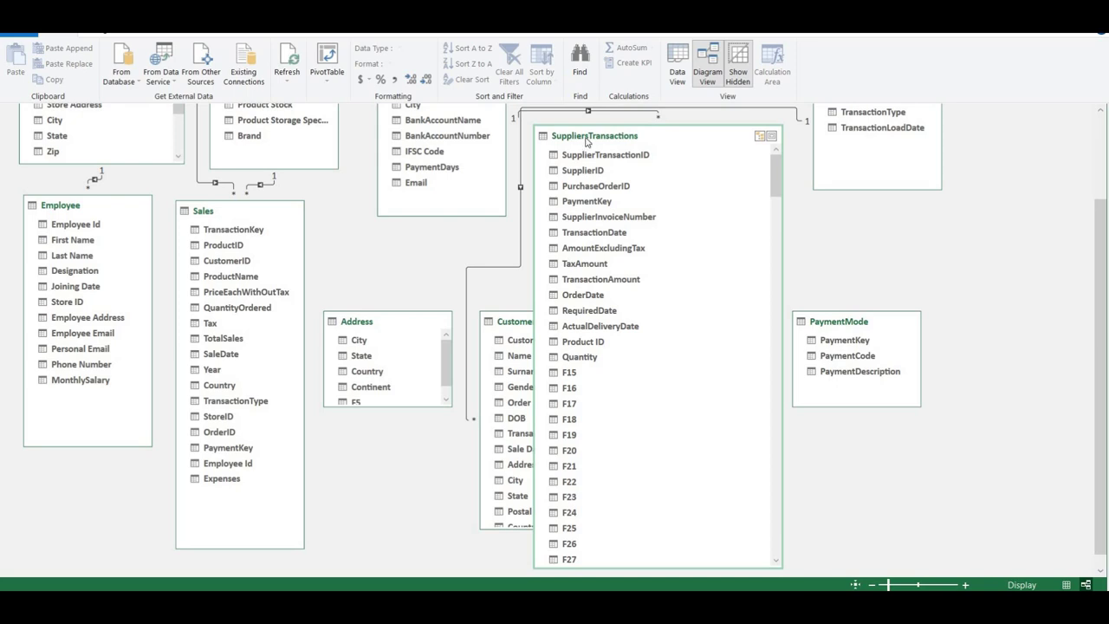
Delete the SuppliersTransactions table from the data model.
right_click(676, 137)
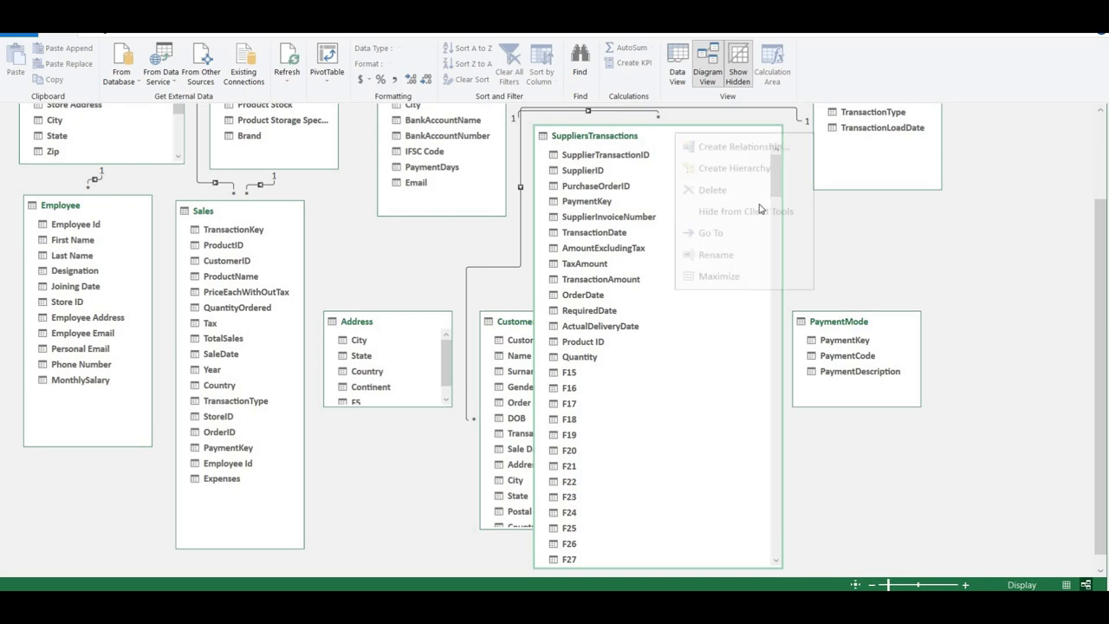
click(706, 189)
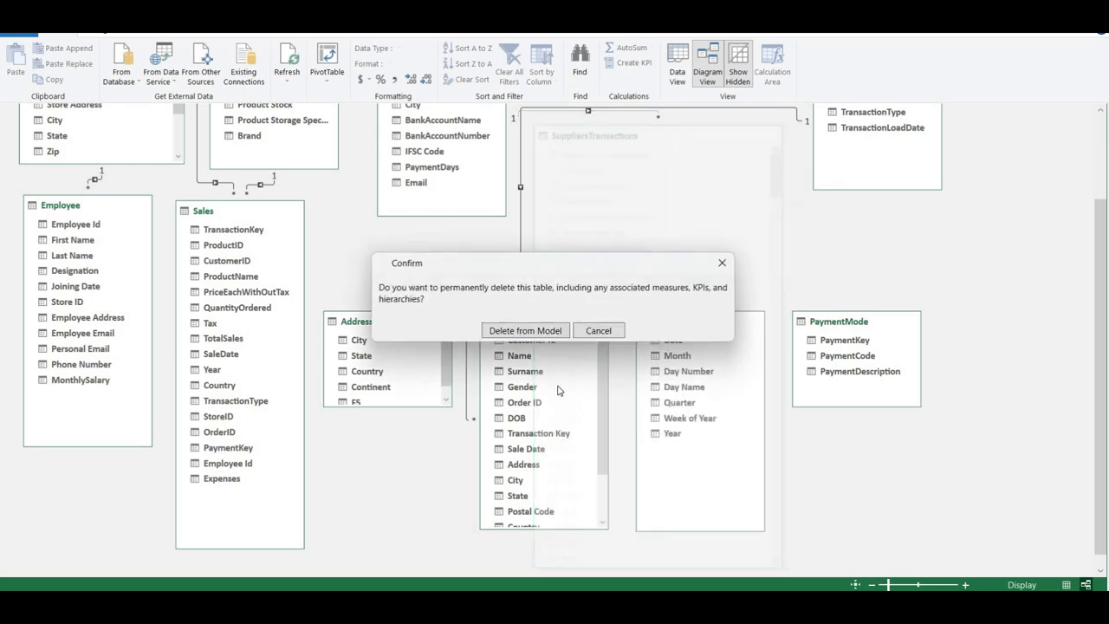
click(525, 330)
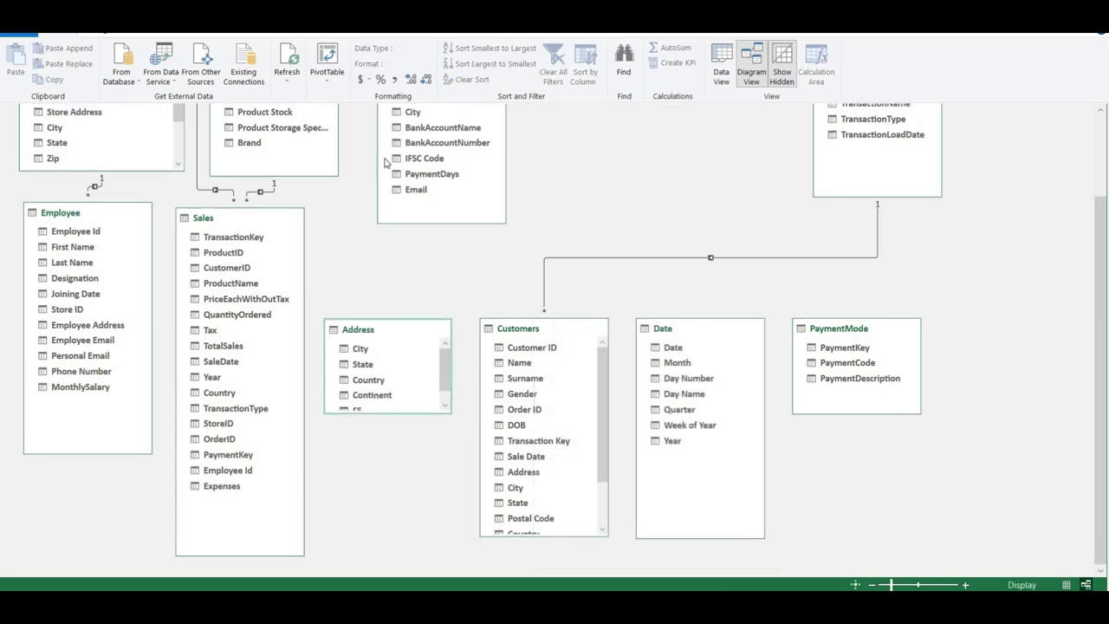
Start an import from an Excel file and choose SupplierTransactions.xlsx as the source workbook.
click(198, 74)
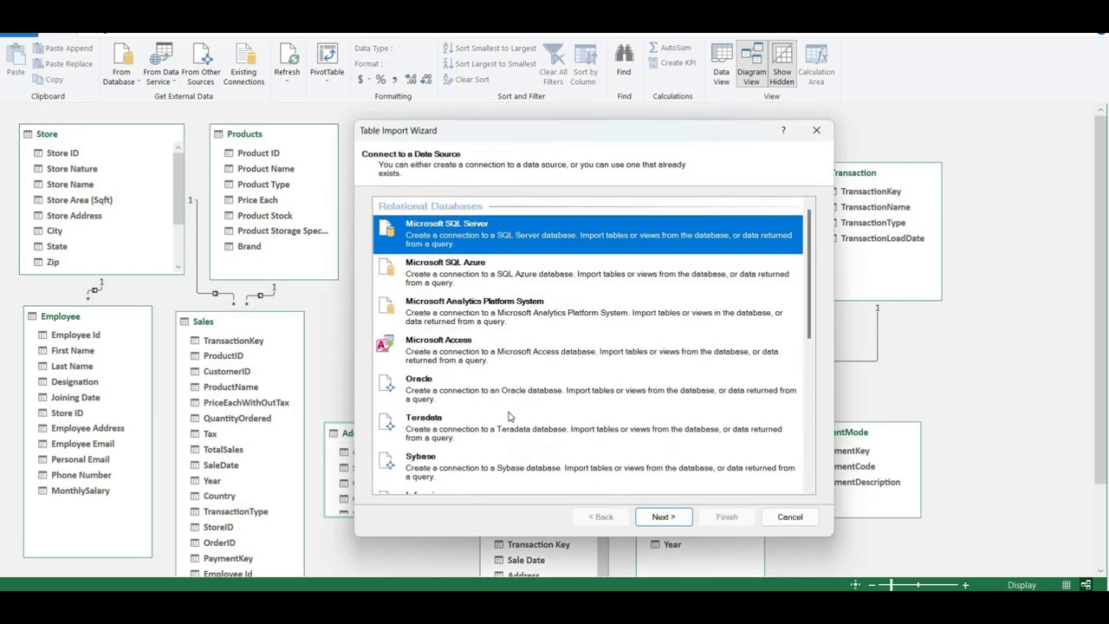
scroll(479, 427, down, 10)
double_click(463, 425)
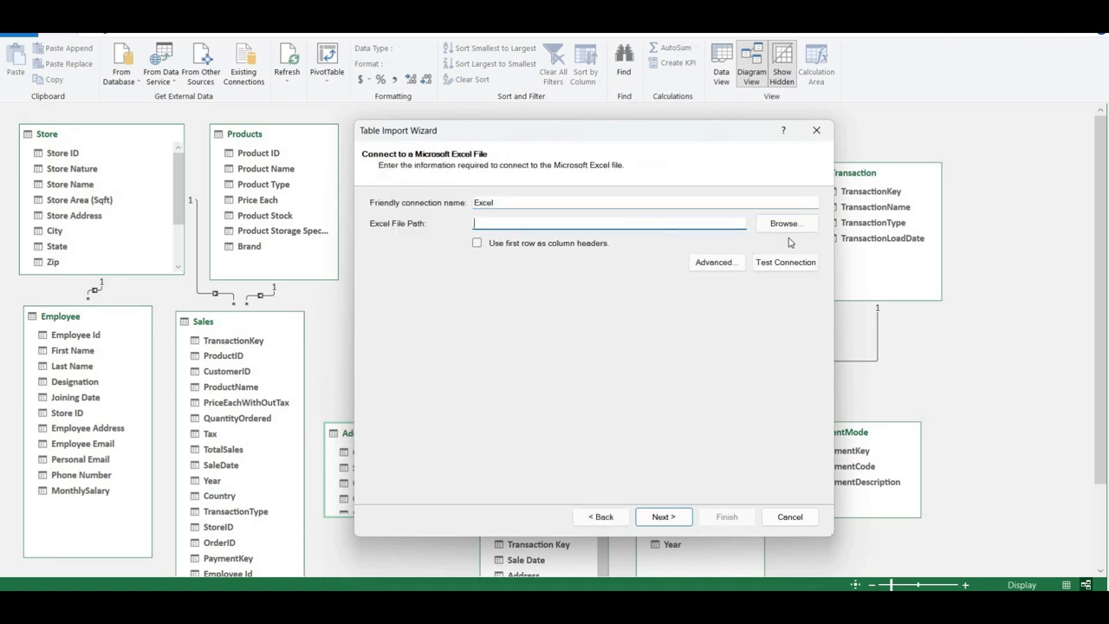
click(785, 223)
scroll(584, 465, down, 3)
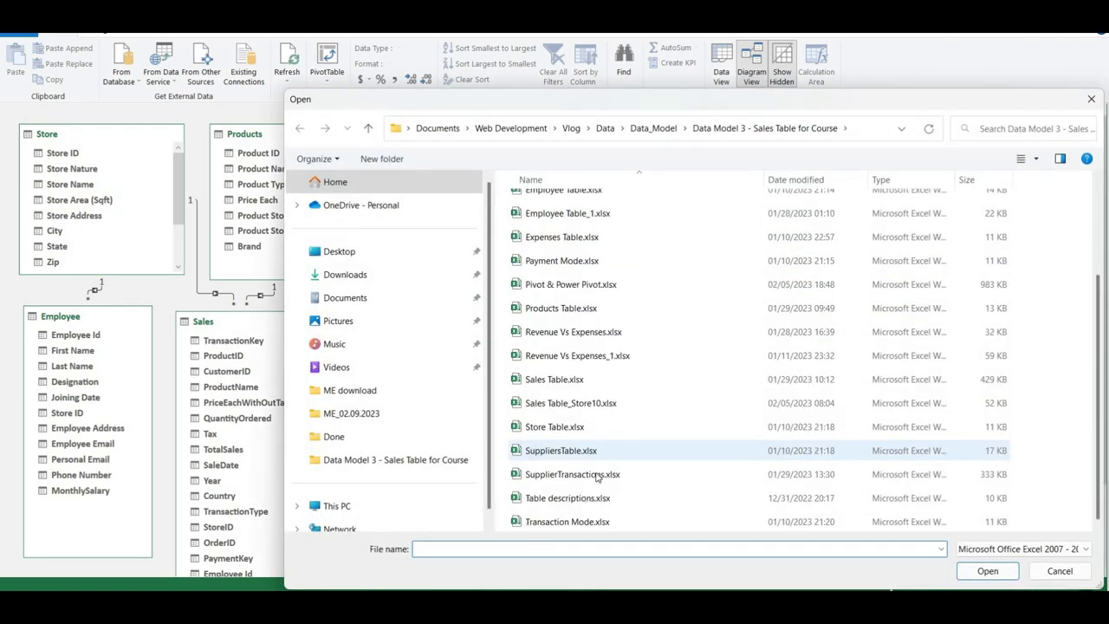
click(598, 474)
double_click(598, 474)
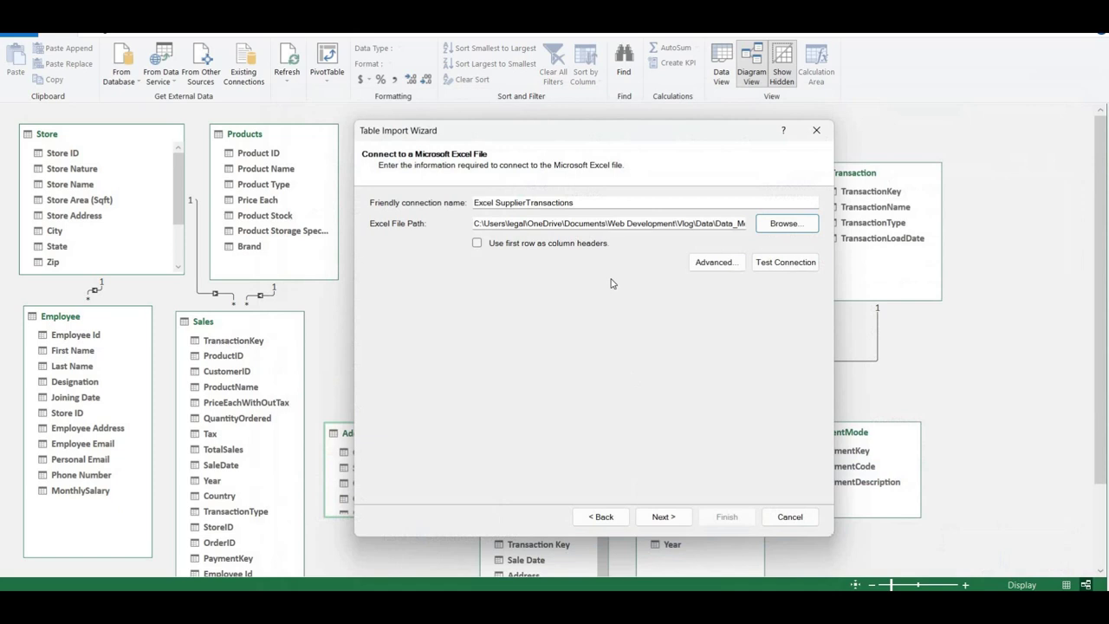
Use the first row as column headers, select the Sheet1$ table, and preview its columns for filtering.
click(478, 244)
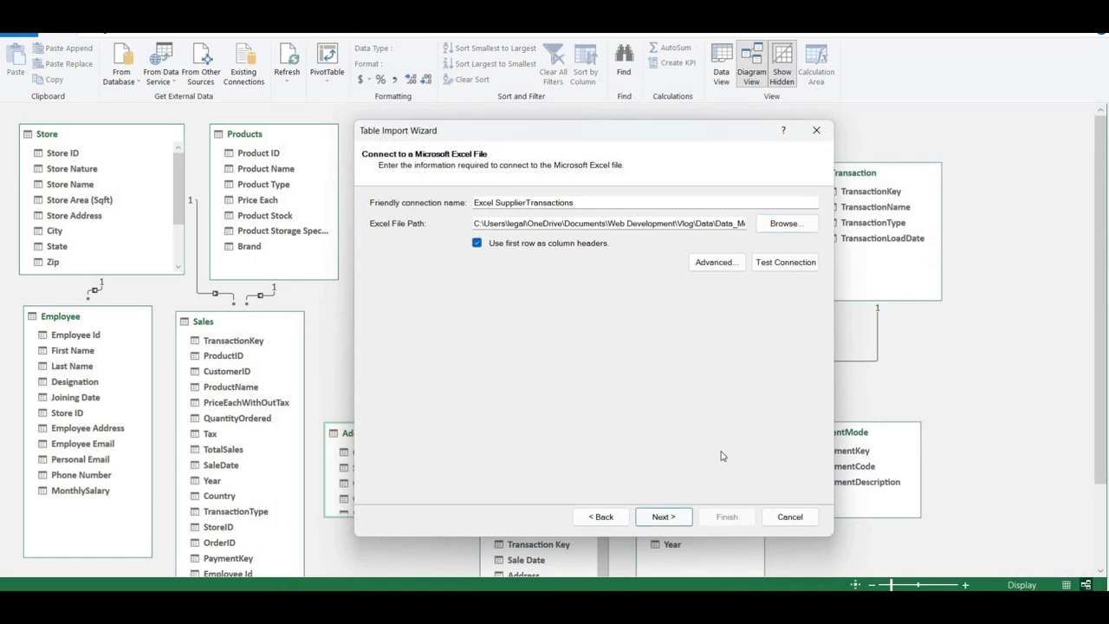
click(666, 518)
key(space)
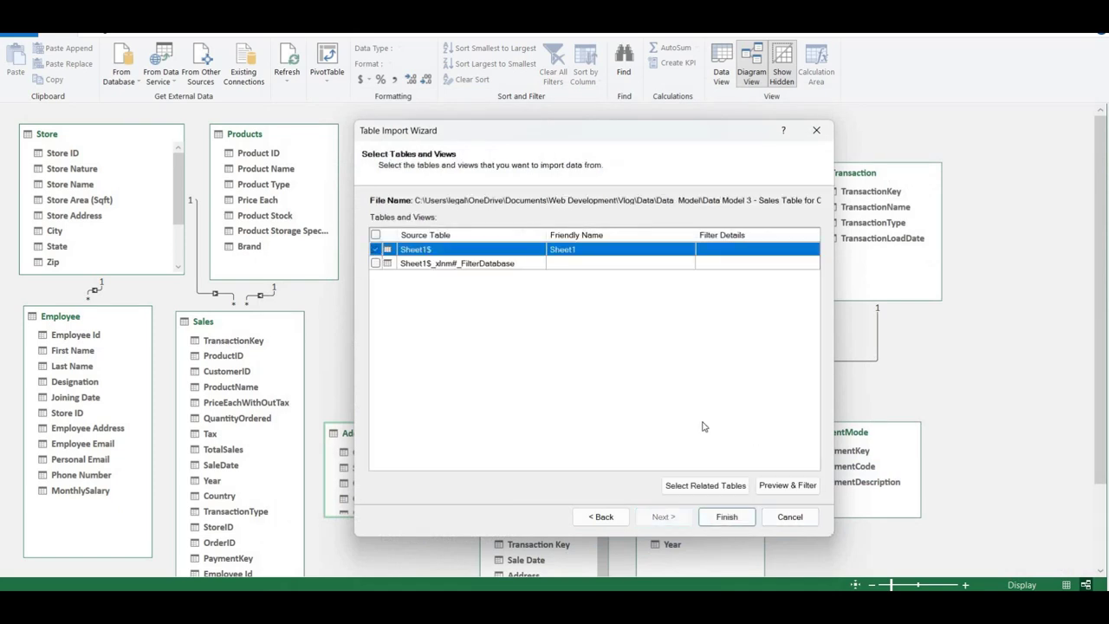
click(787, 486)
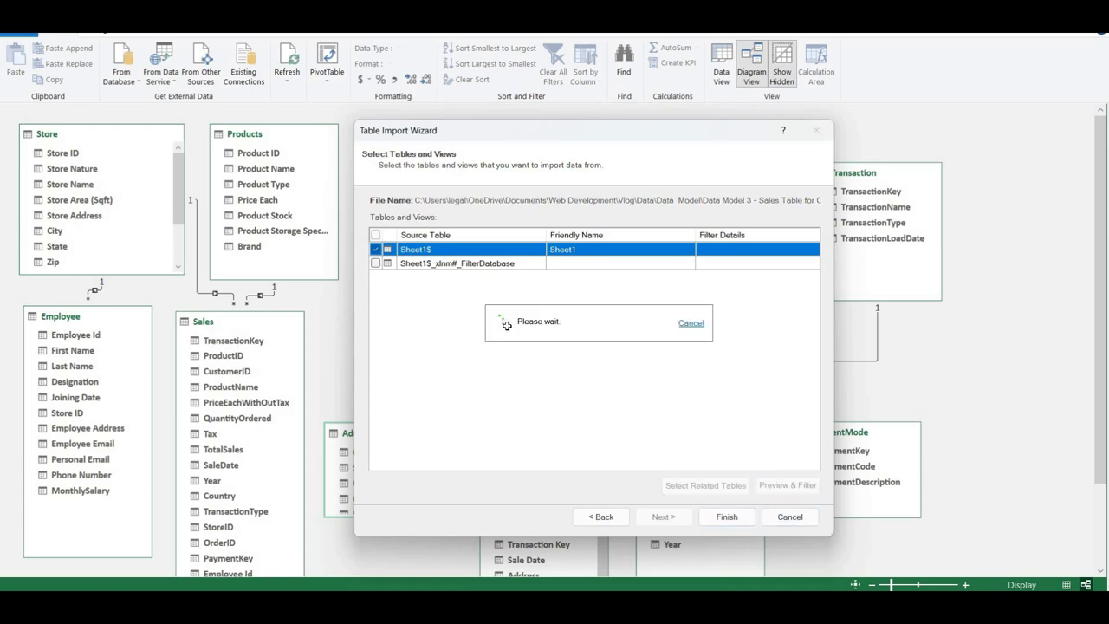
mouse_move(289, 492)
mouse_down()
mouse_move(379, 492)
mouse_move(277, 491)
mouse_up()
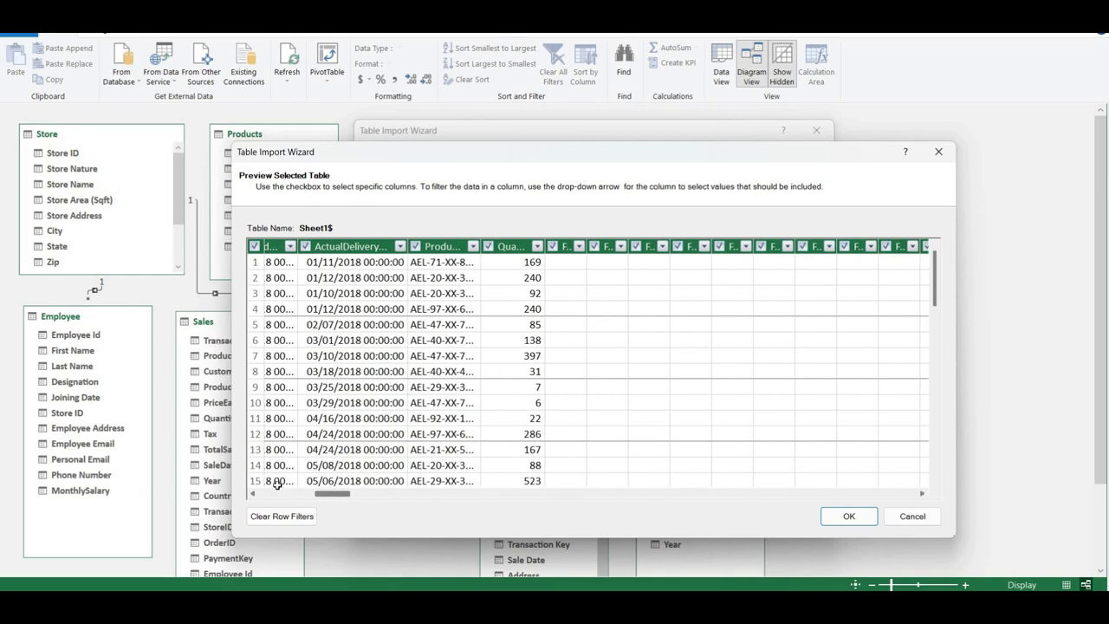
Exclude all columns of Sheet1$, then include only those from SupplierTransactionID through SupplierInvoiceNumber.
click(254, 247)
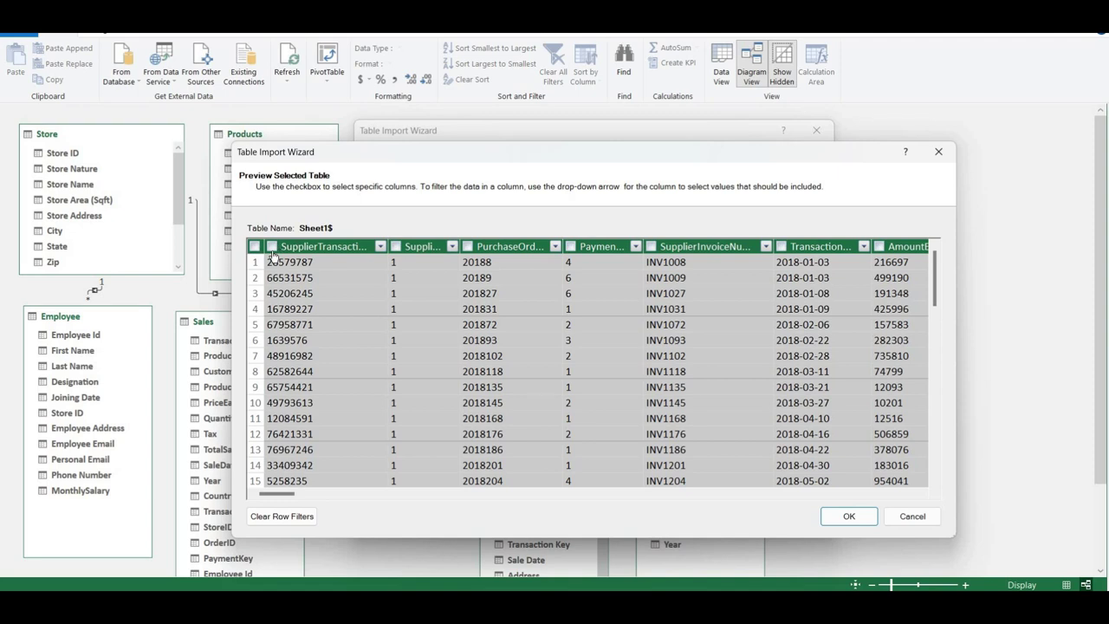
click(271, 247)
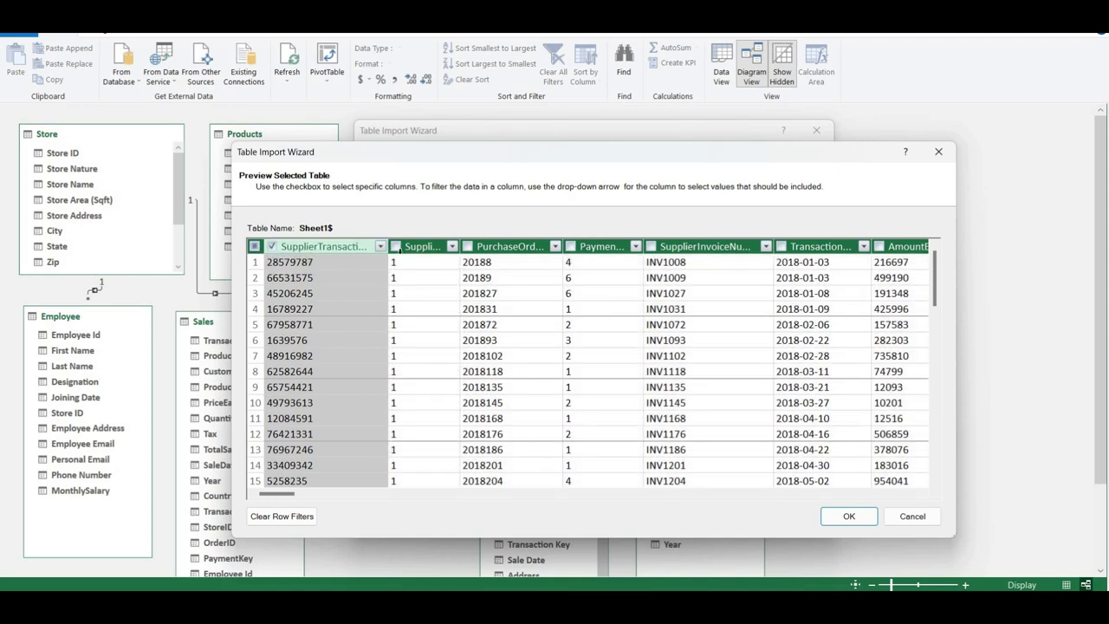
click(395, 247)
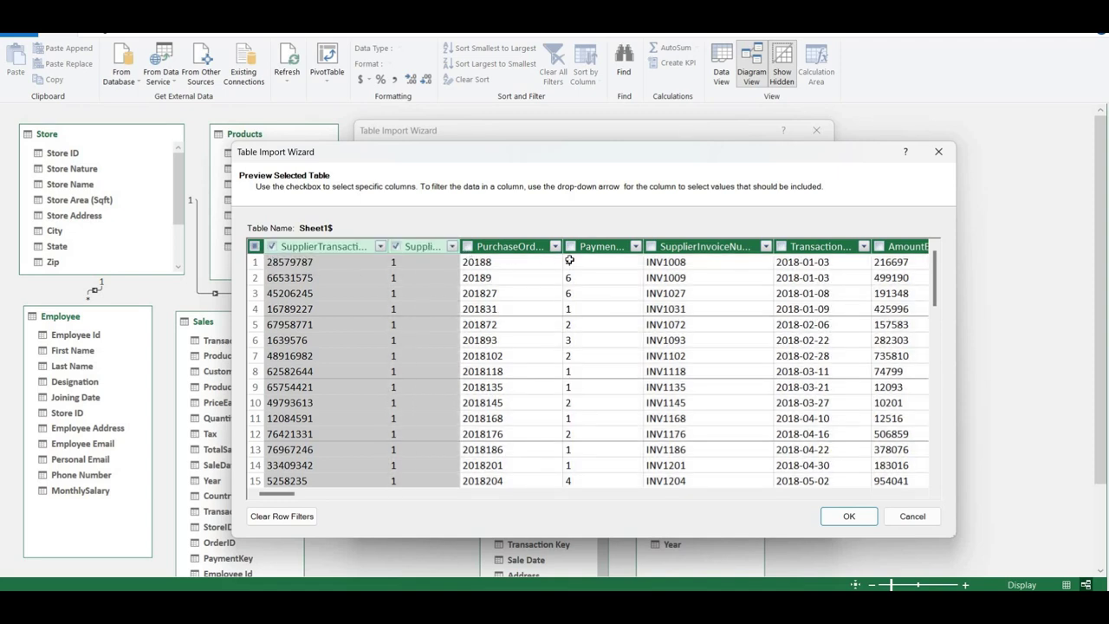
click(652, 248)
drag(277, 494, 299, 494)
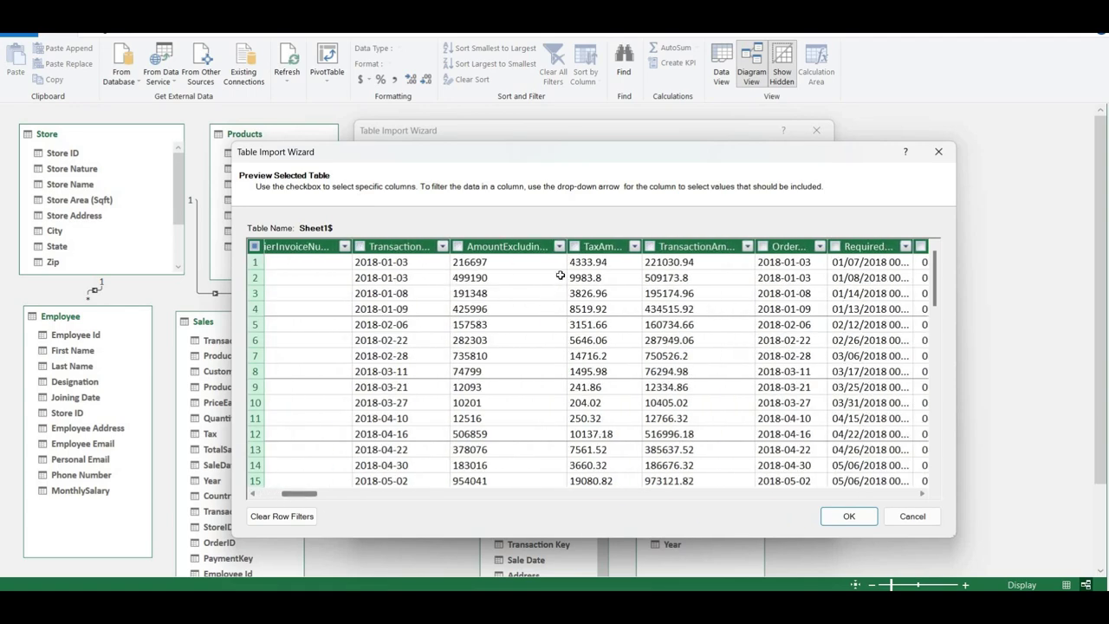
Also include the Sheet1$ columns from TransactionDate through Quantity, leaving the blank F-named columns excluded.
click(254, 494)
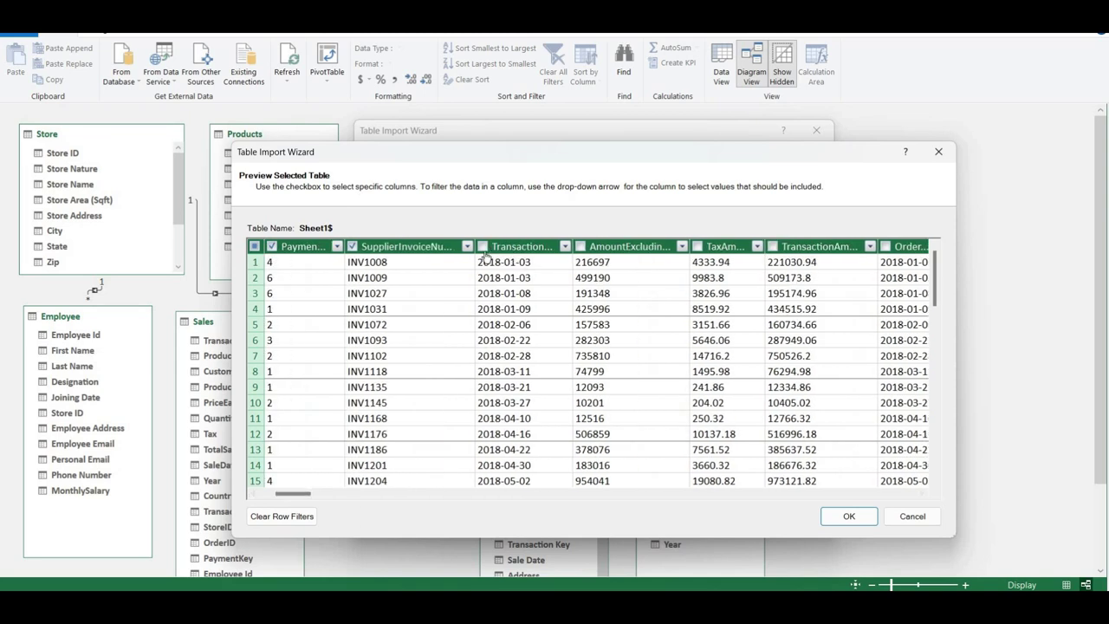
click(533, 251)
click(697, 247)
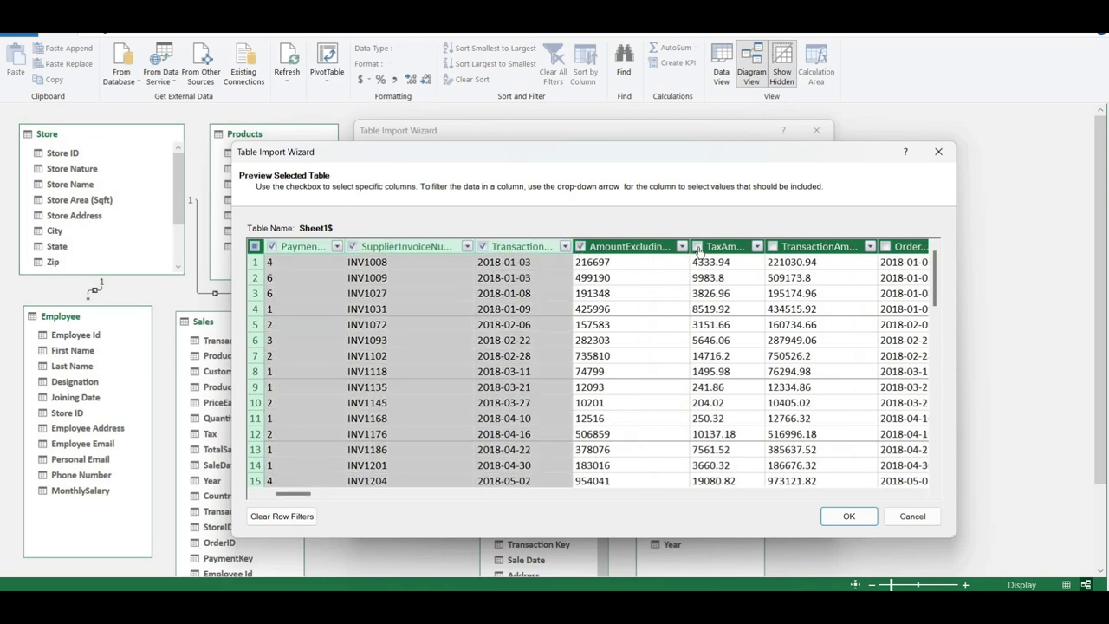
click(862, 248)
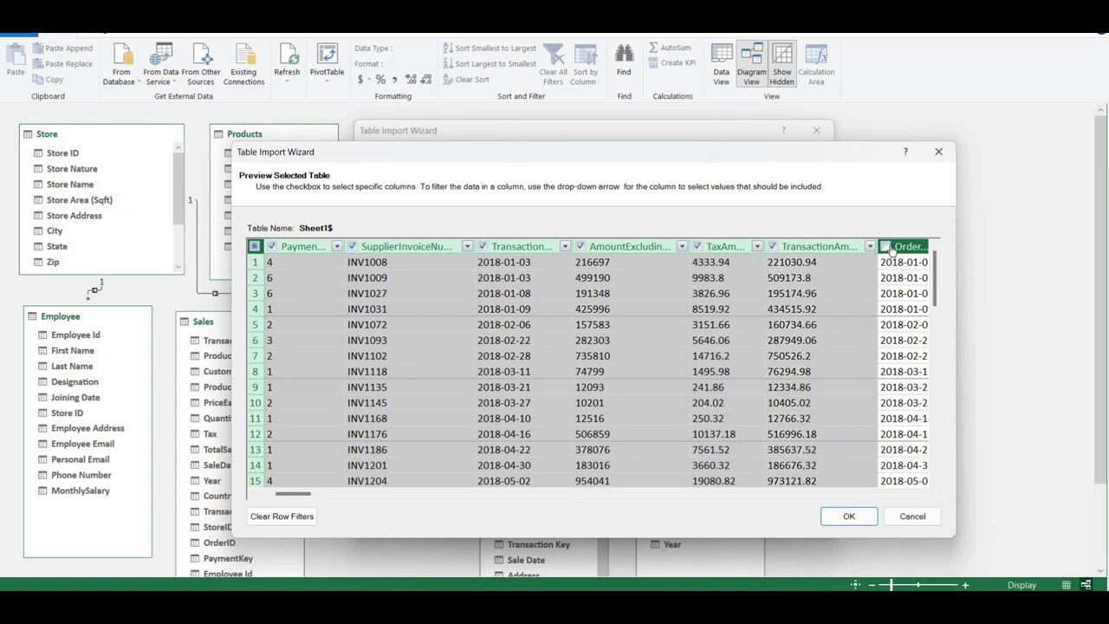
click(885, 247)
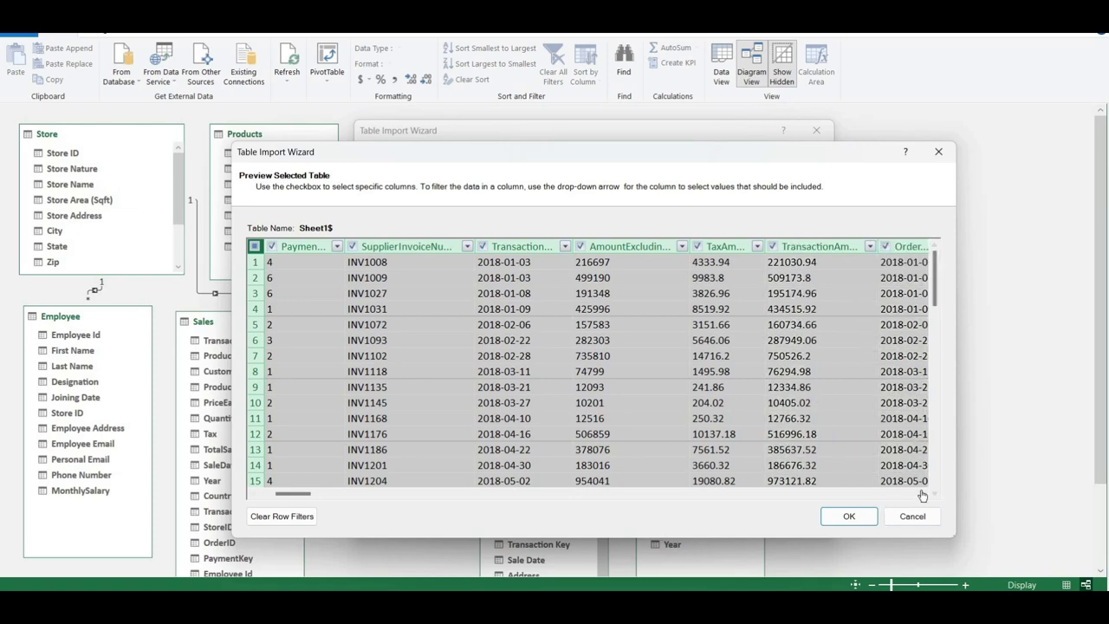
click(922, 493)
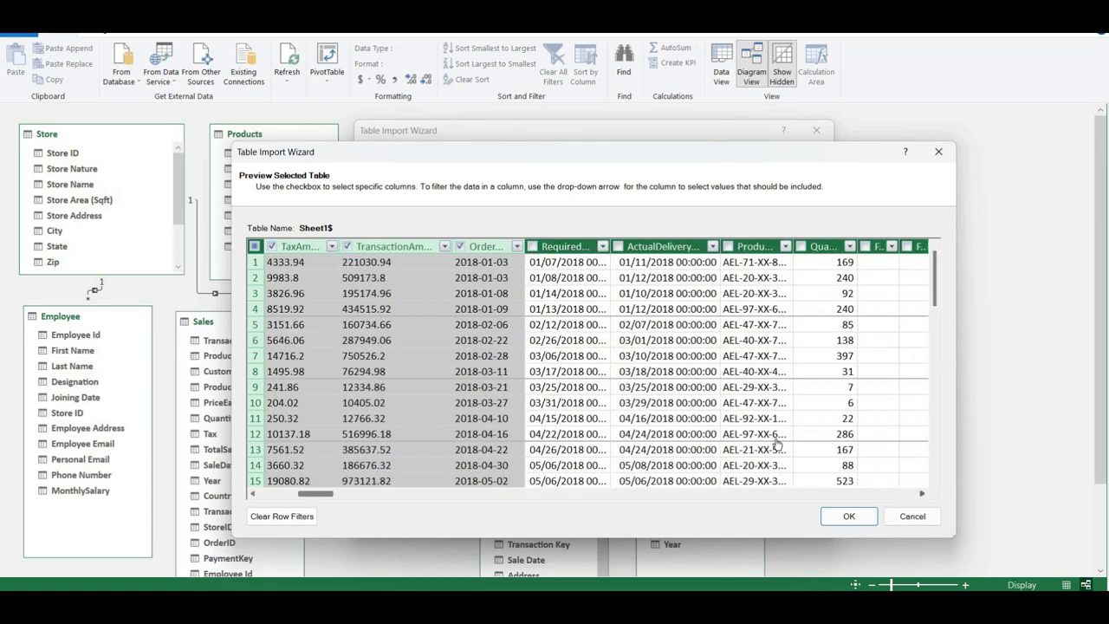
click(473, 246)
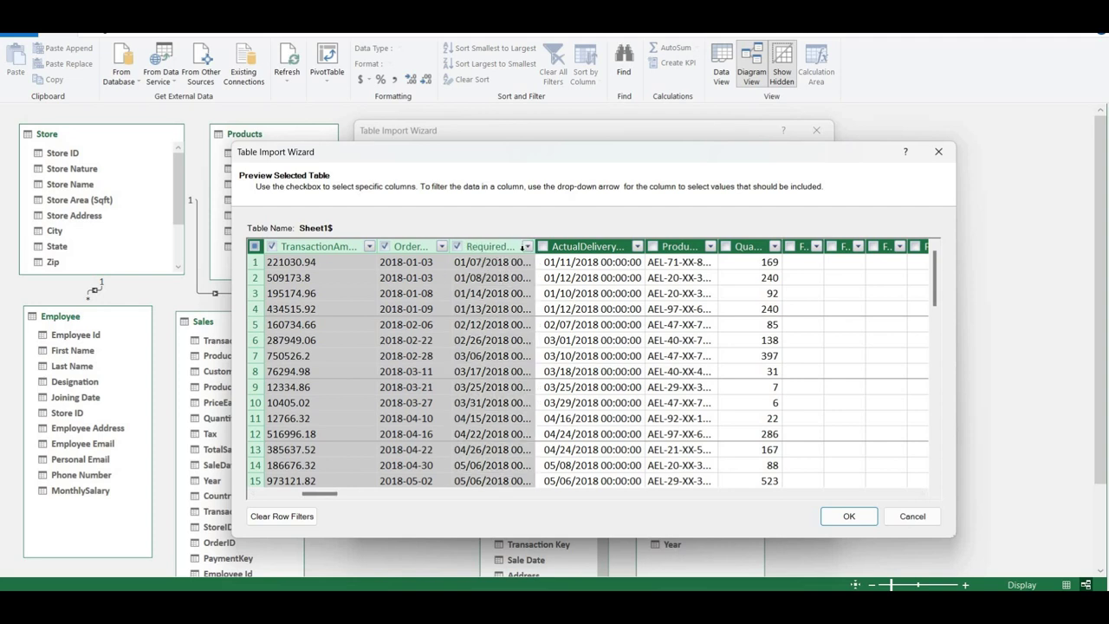
click(544, 247)
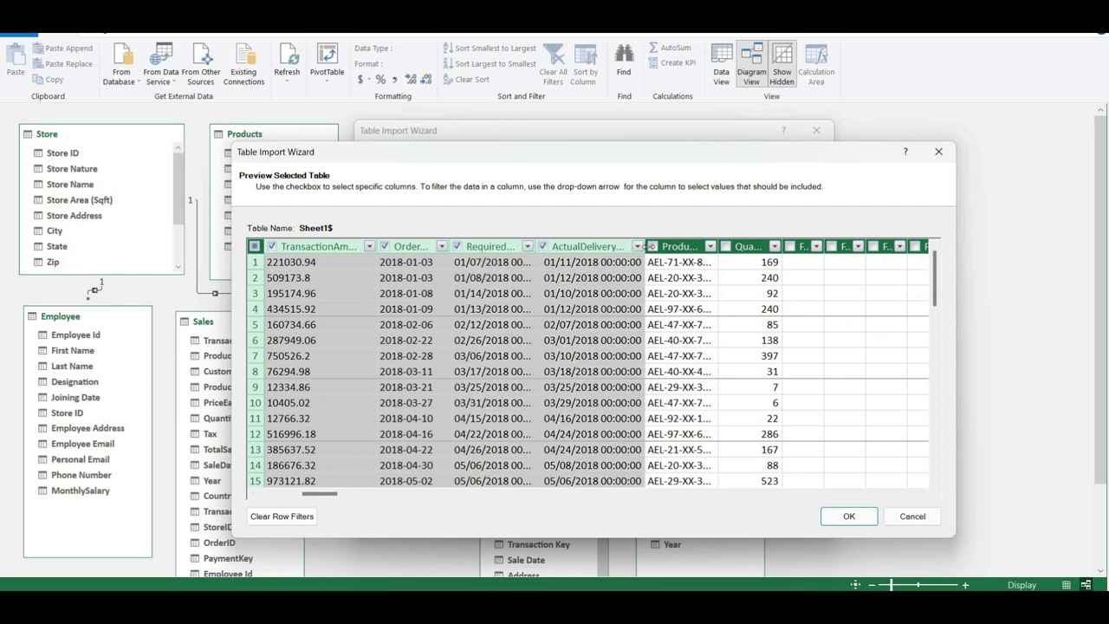
click(653, 247)
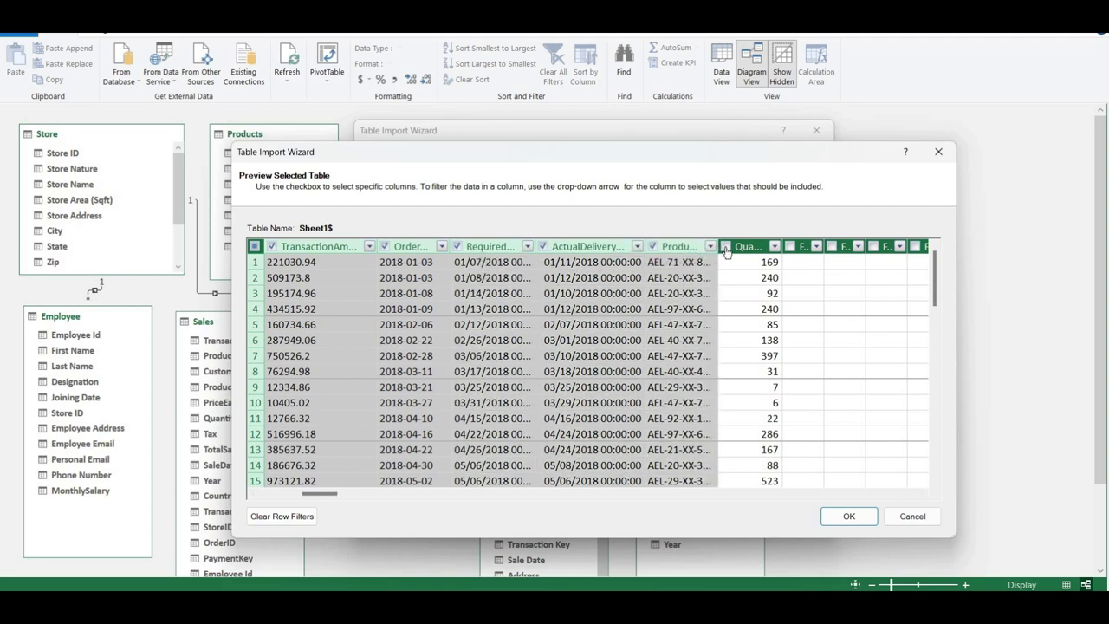
click(726, 247)
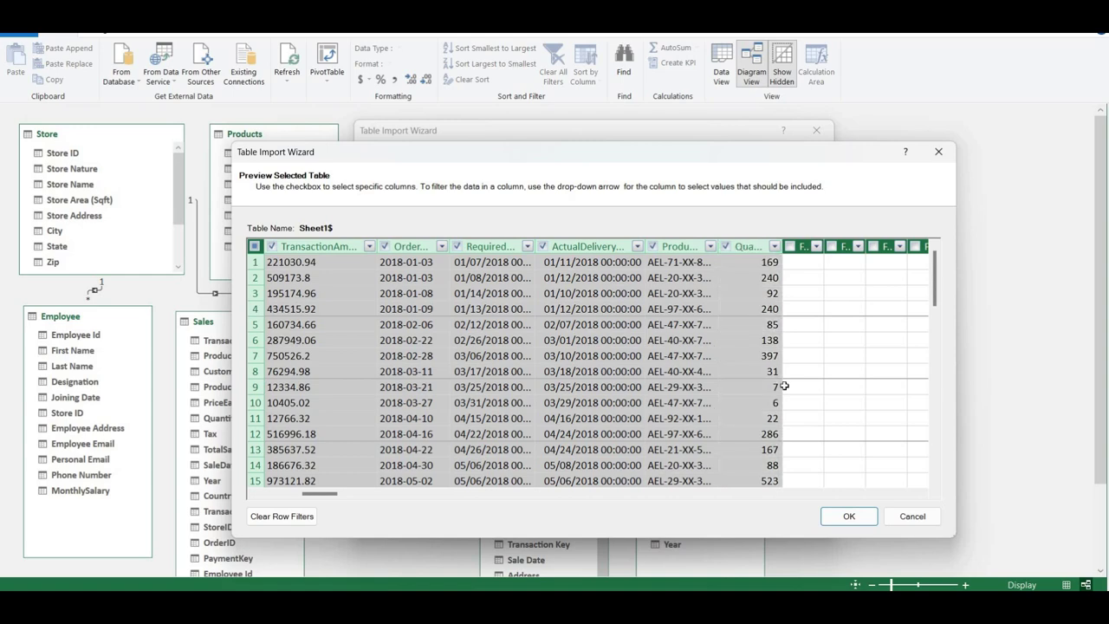
Accept the column selection, import Sheet1$ into the data model, and close the import wizard.
click(849, 517)
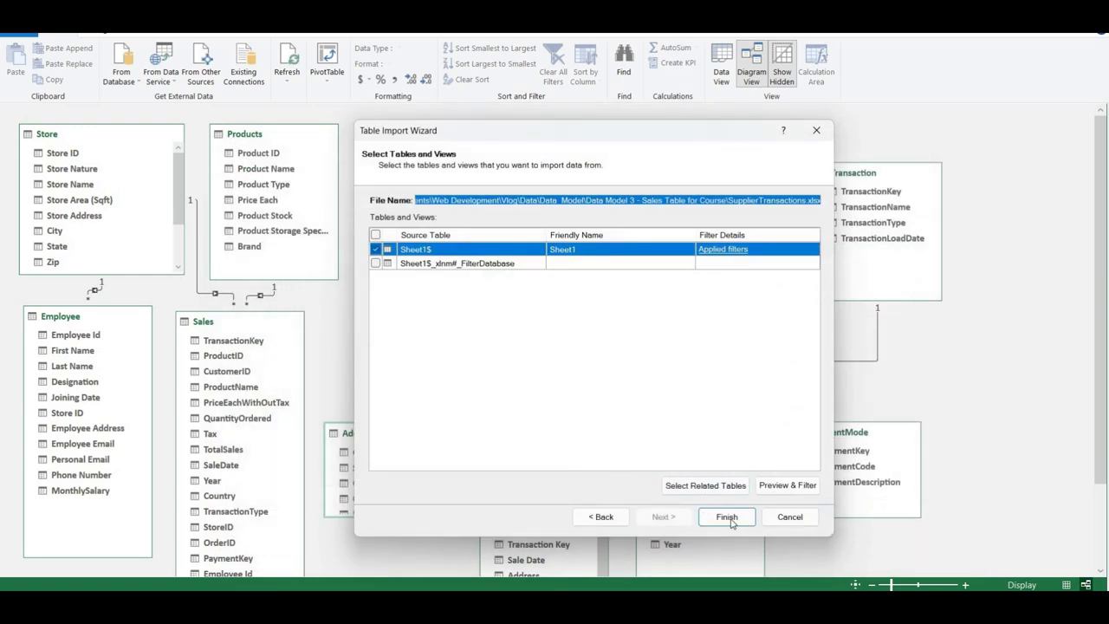
click(727, 518)
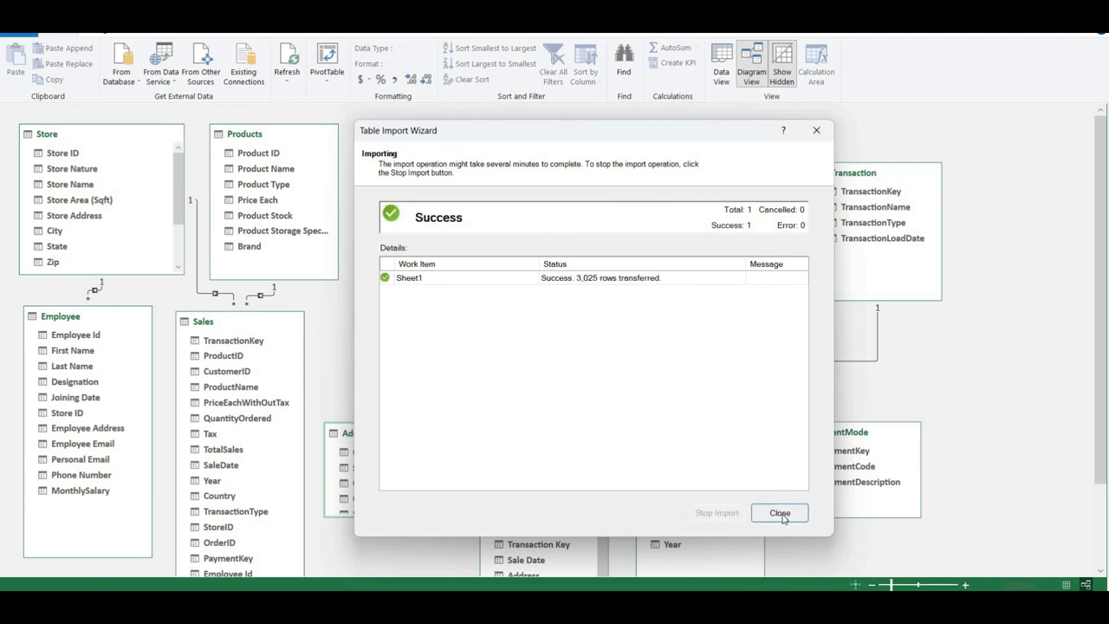
click(780, 514)
Place the imported Sheet1 table beside Suppliers in the diagram and rename it SuppliersTransactions.
drag(1024, 357, 585, 145)
double_click(585, 145)
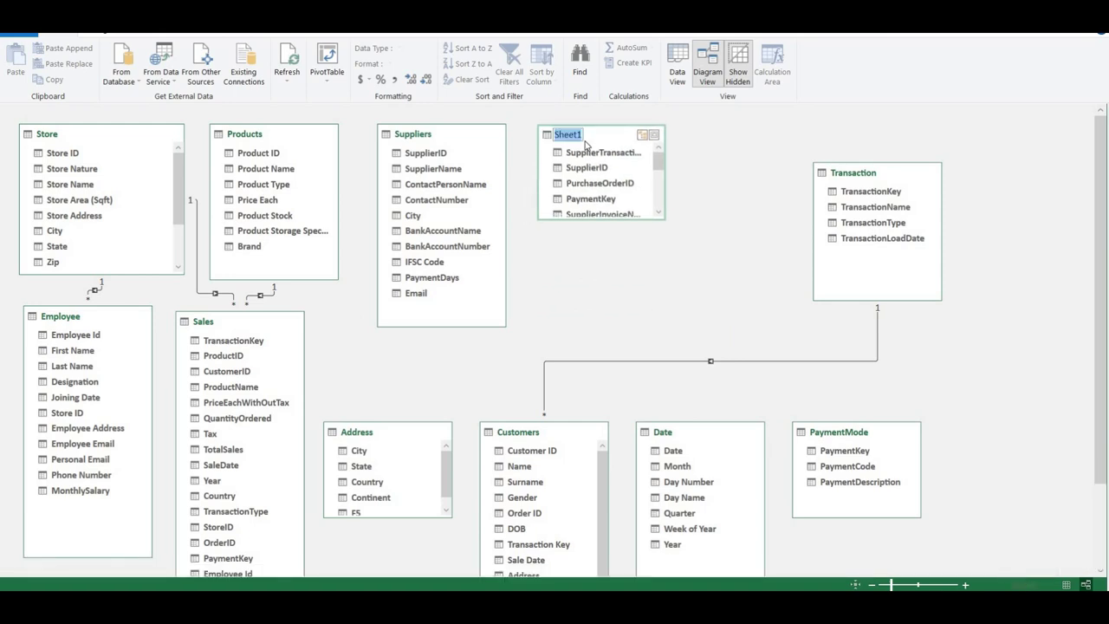
text(Su)
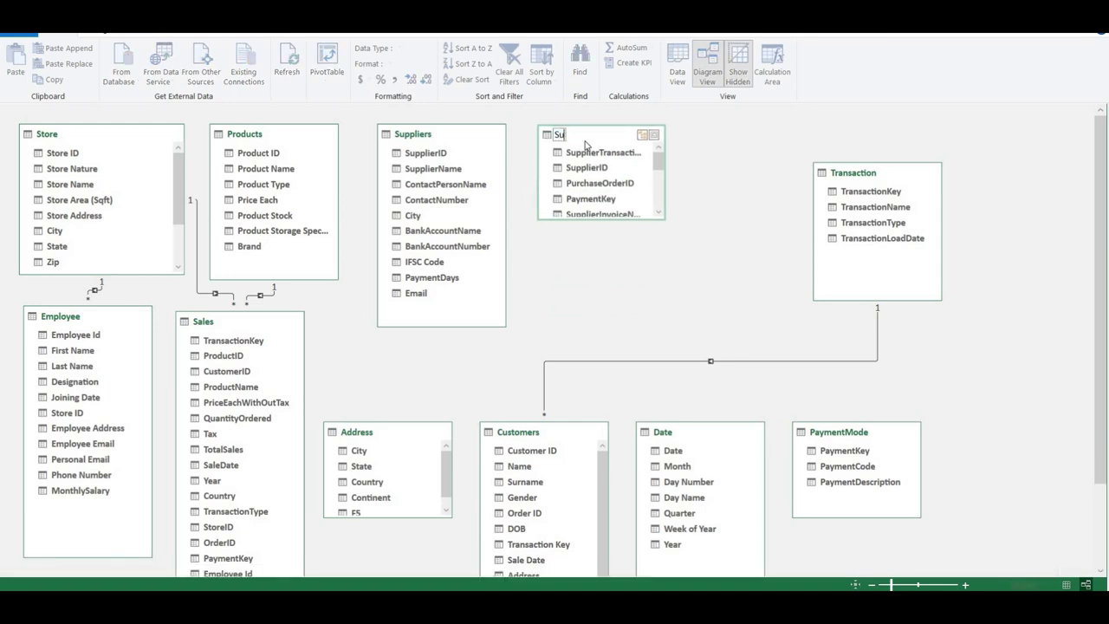
text(ppliersTransactions)
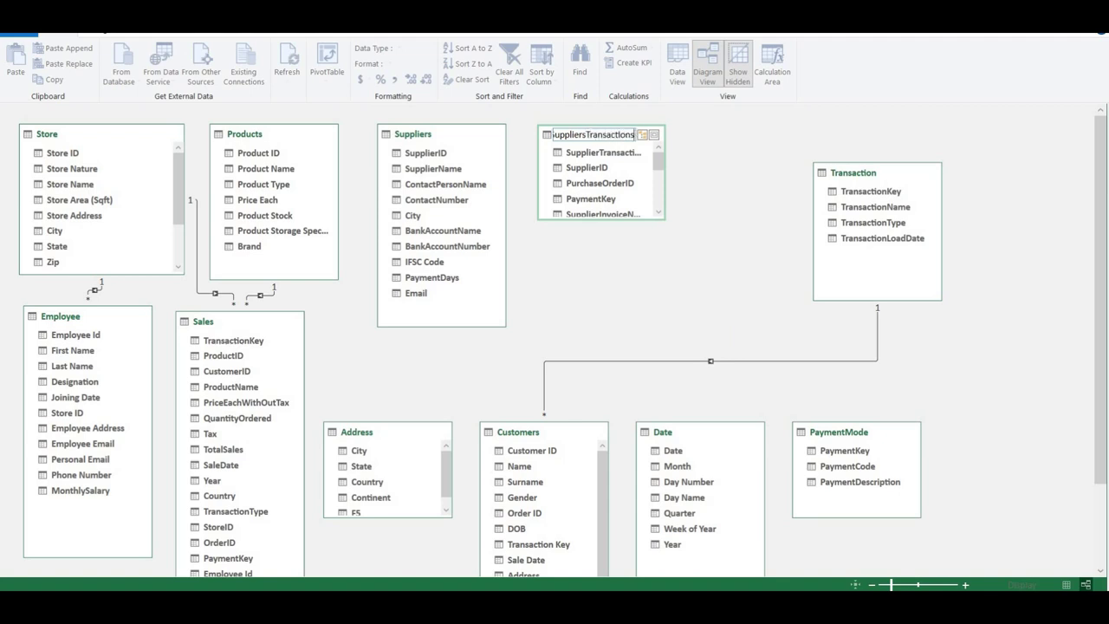
key(Return)
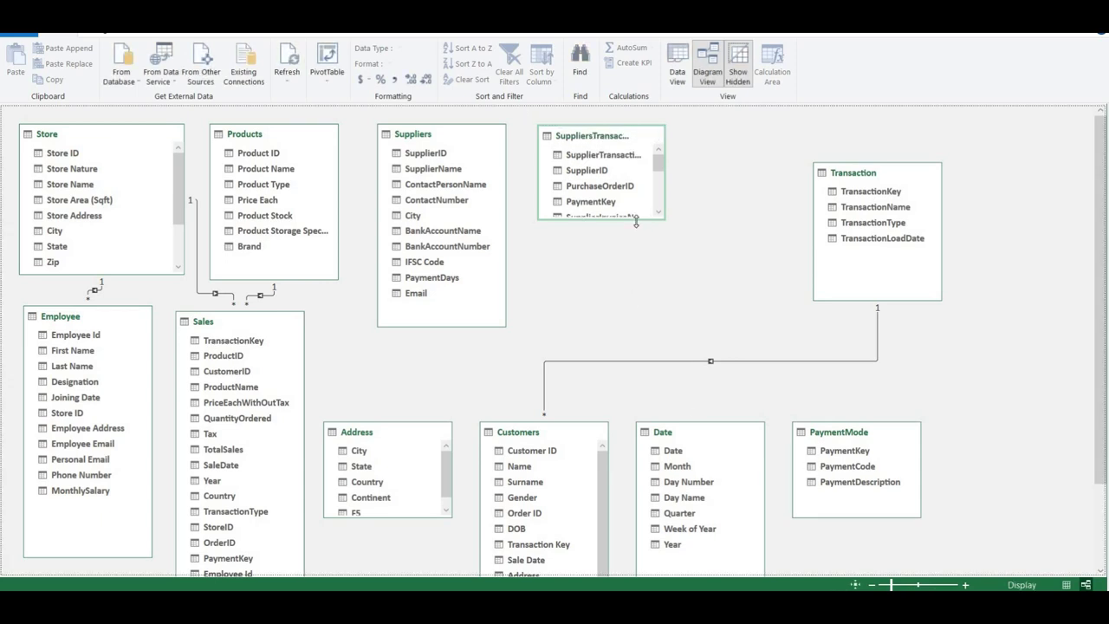
Enlarge the SuppliersTransactions table so its column names fit, and relate SupplierID in Suppliers to its SupplierID.
drag(664, 347, 667, 349)
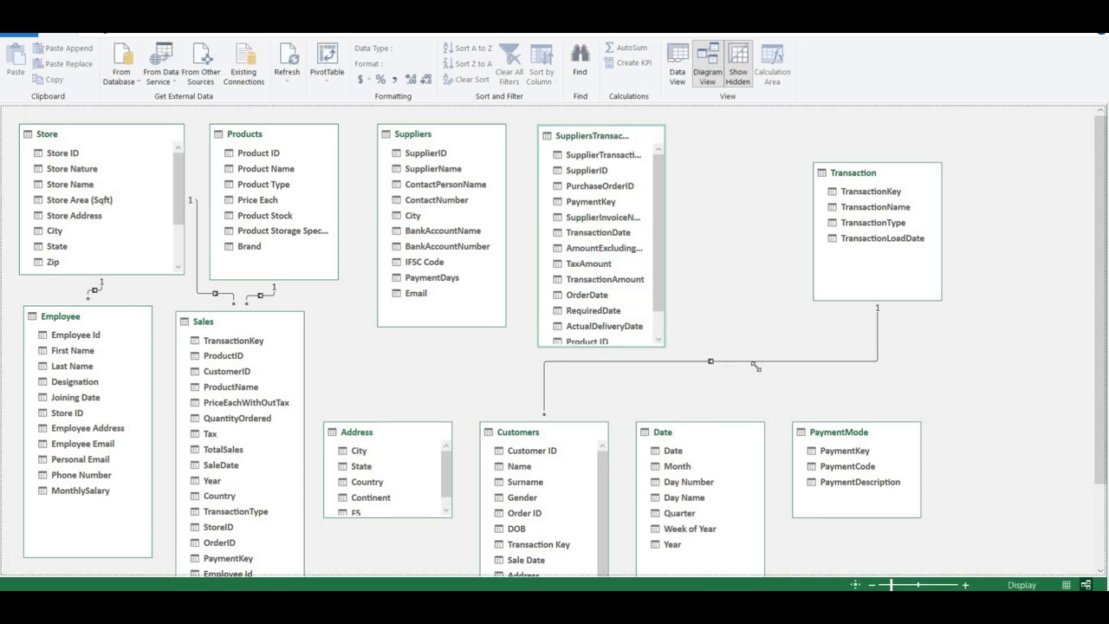
drag(756, 366, 770, 348)
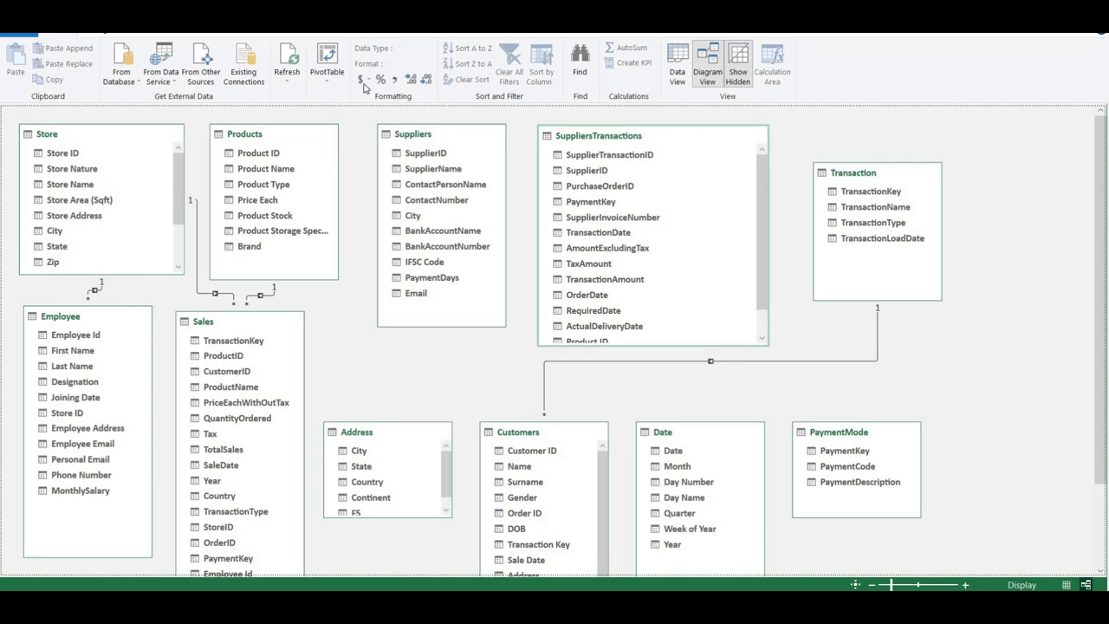
drag(423, 153, 576, 170)
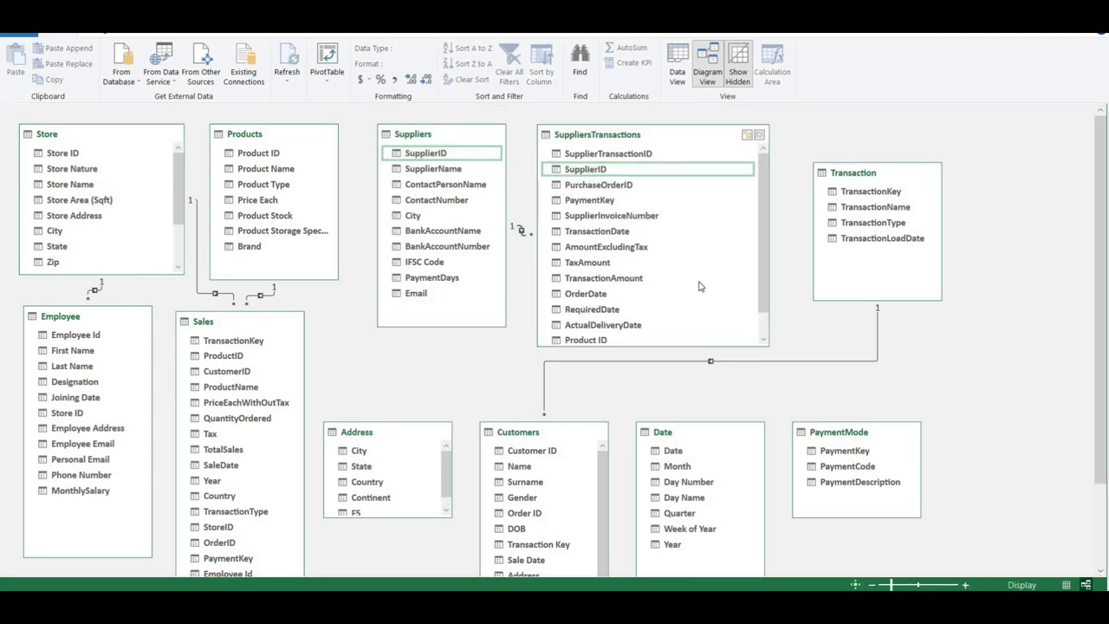
Create a relationship from PaymentKey in SuppliersTransactions to PaymentKey in PaymentMode.
scroll(699, 300, down, 1)
scroll(699, 300, up, 1)
scroll(606, 322, down, 1)
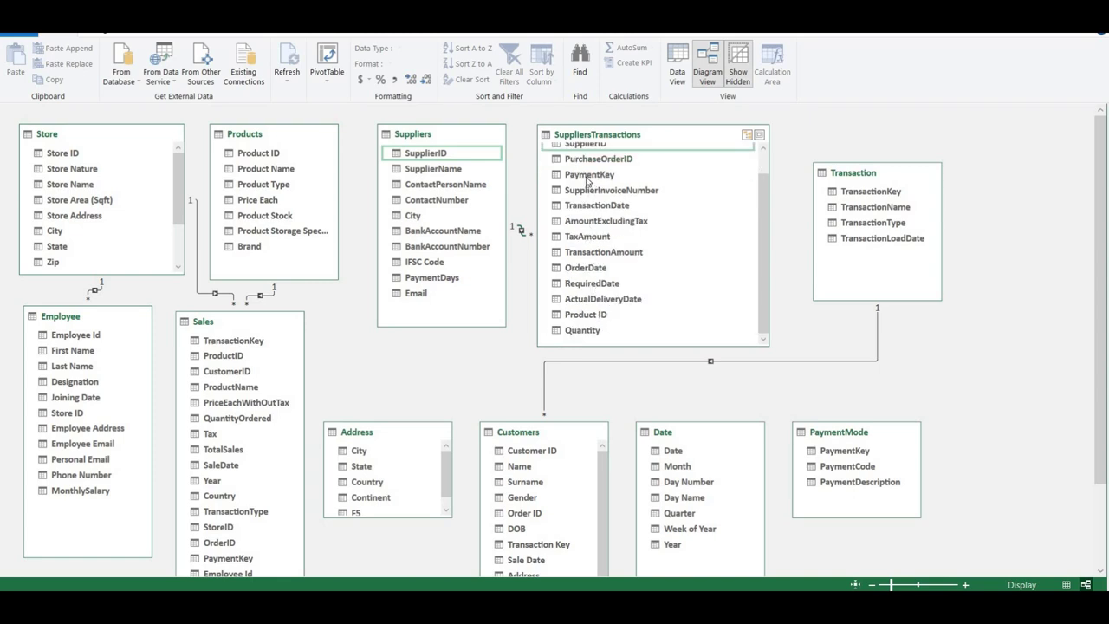
drag(589, 176, 841, 453)
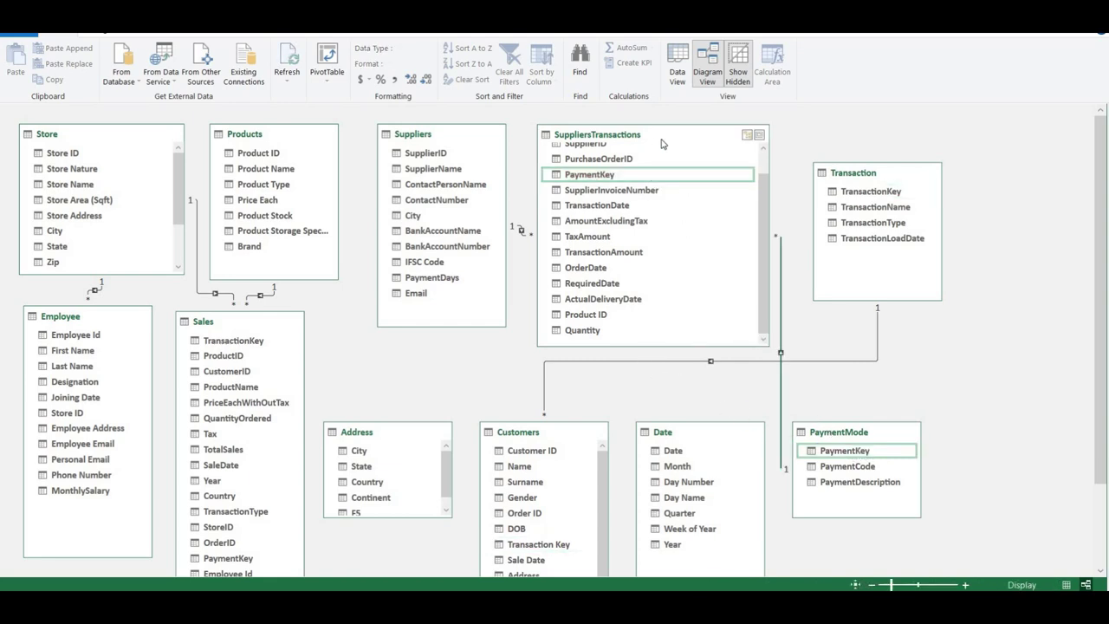
Rearrange the diagram with PaymentMode beside Suppliers and SuppliersTransactions below the Transaction table, next to Date.
drag(674, 136, 686, 157)
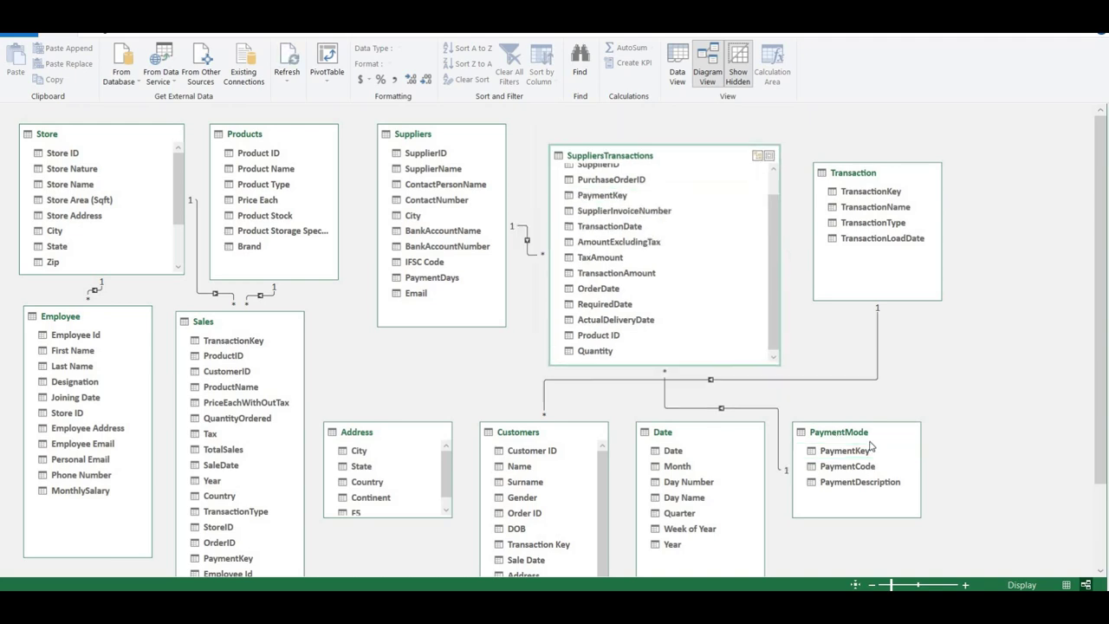
drag(611, 155, 805, 462)
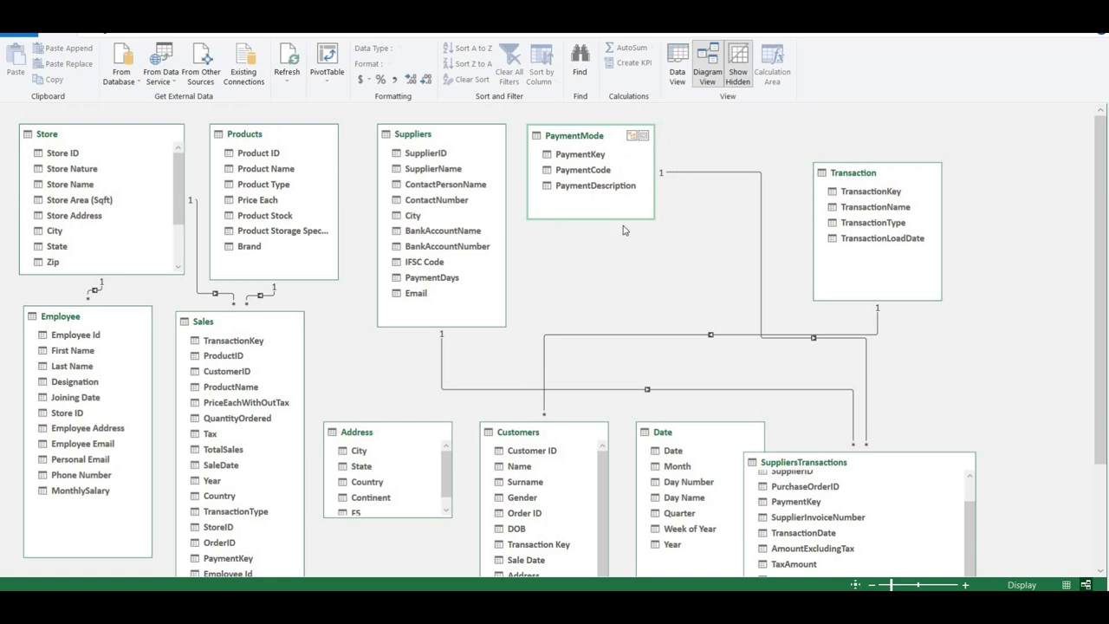
Create a relationship from CustomerID in Sales to Customer ID in Customers.
scroll(554, 412, down, 1)
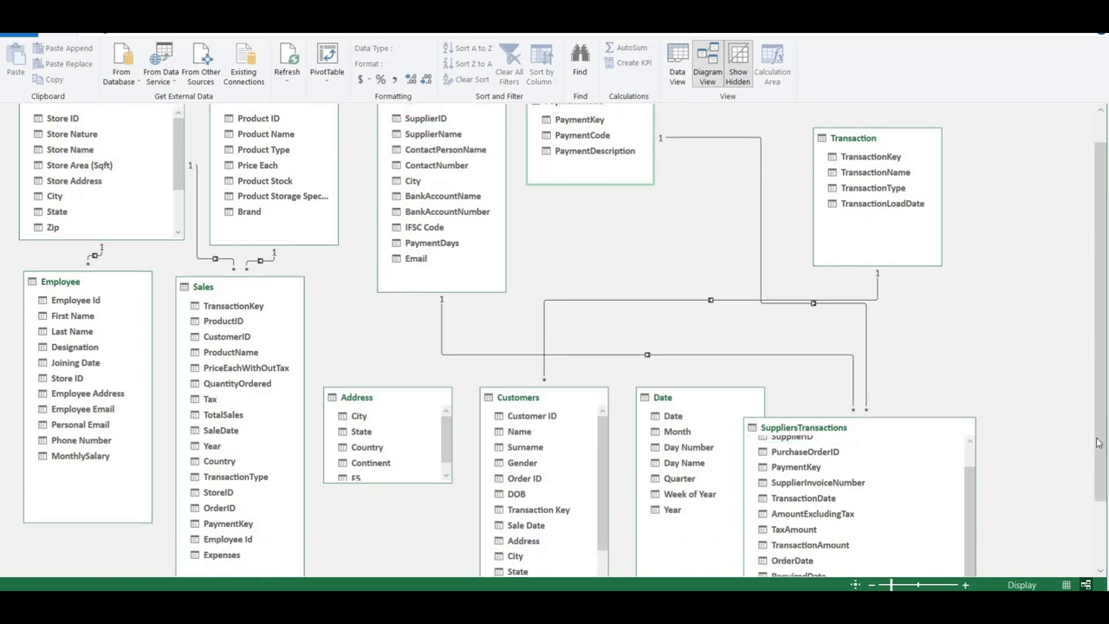
scroll(1096, 422, up, 1)
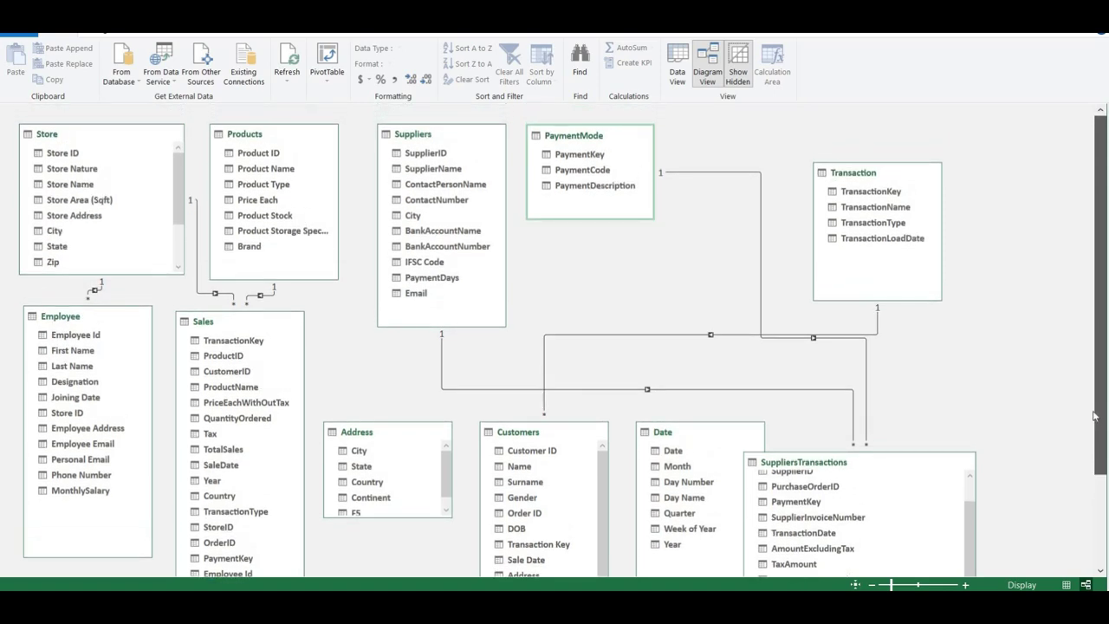
scroll(1096, 446, down, 3)
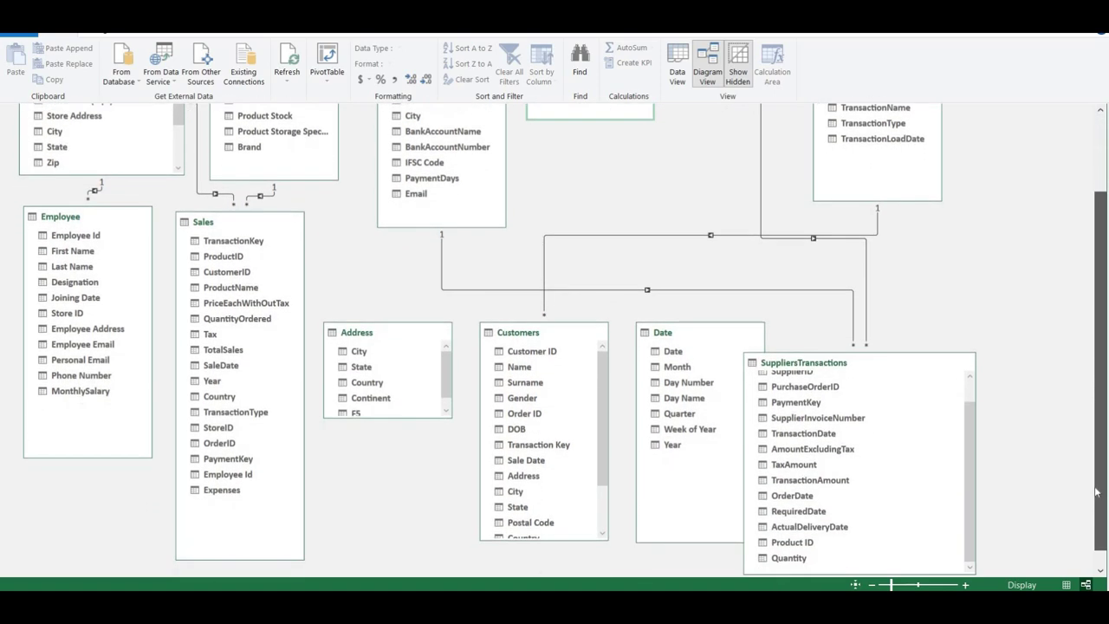
drag(236, 272, 483, 351)
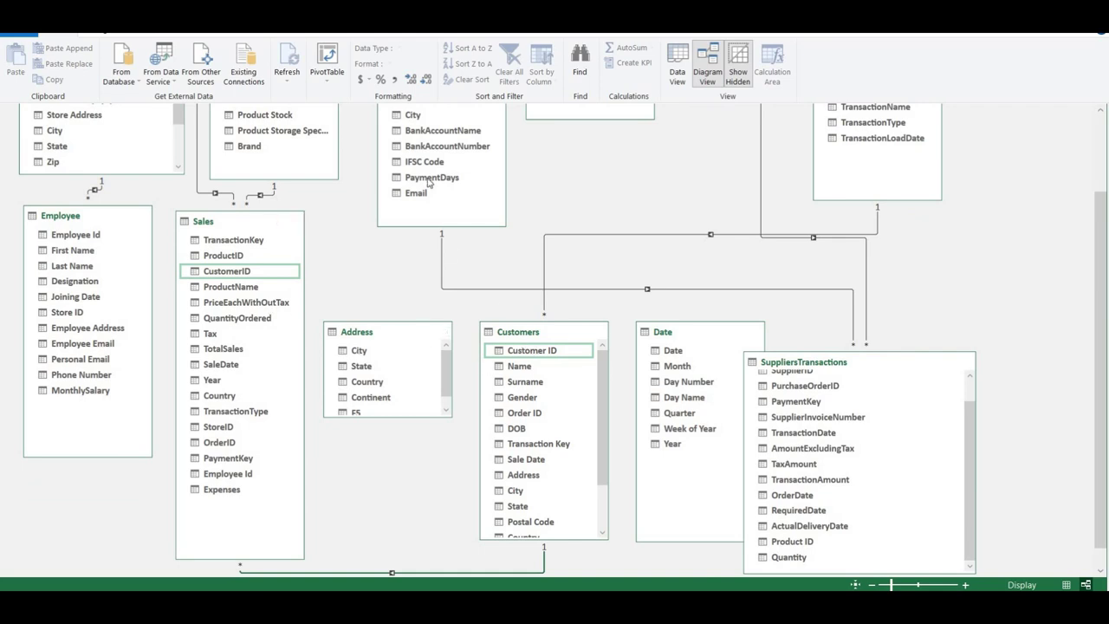
Shift PaymentMode and Suppliers toward the Transaction table and place Customers between Products and Suppliers.
scroll(432, 212, up, 2)
scroll(578, 139, up, 1)
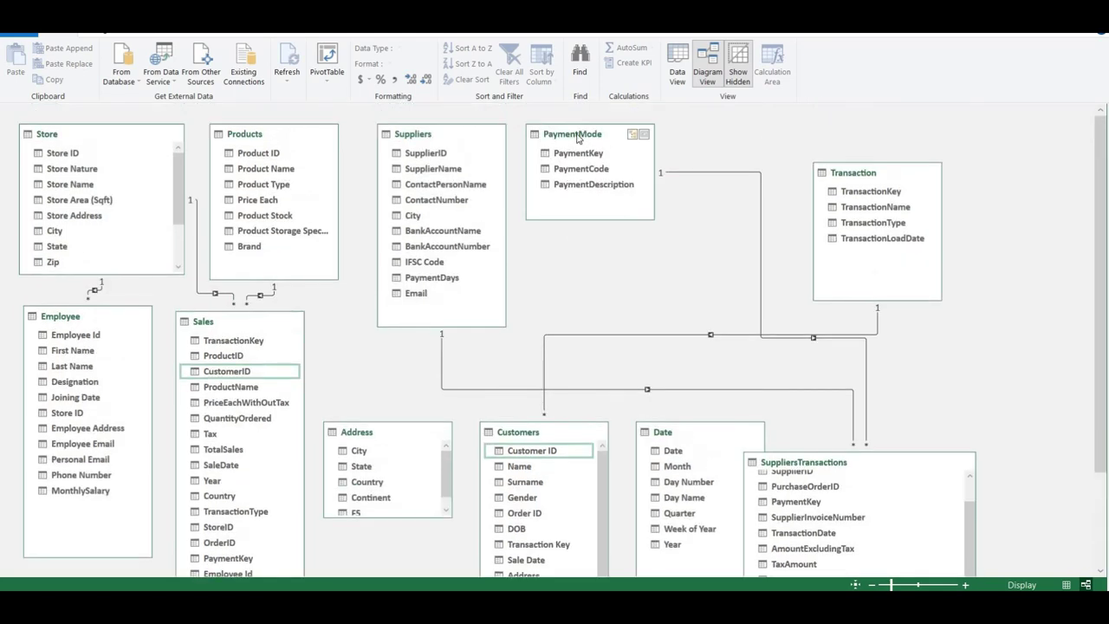
drag(589, 135, 719, 134)
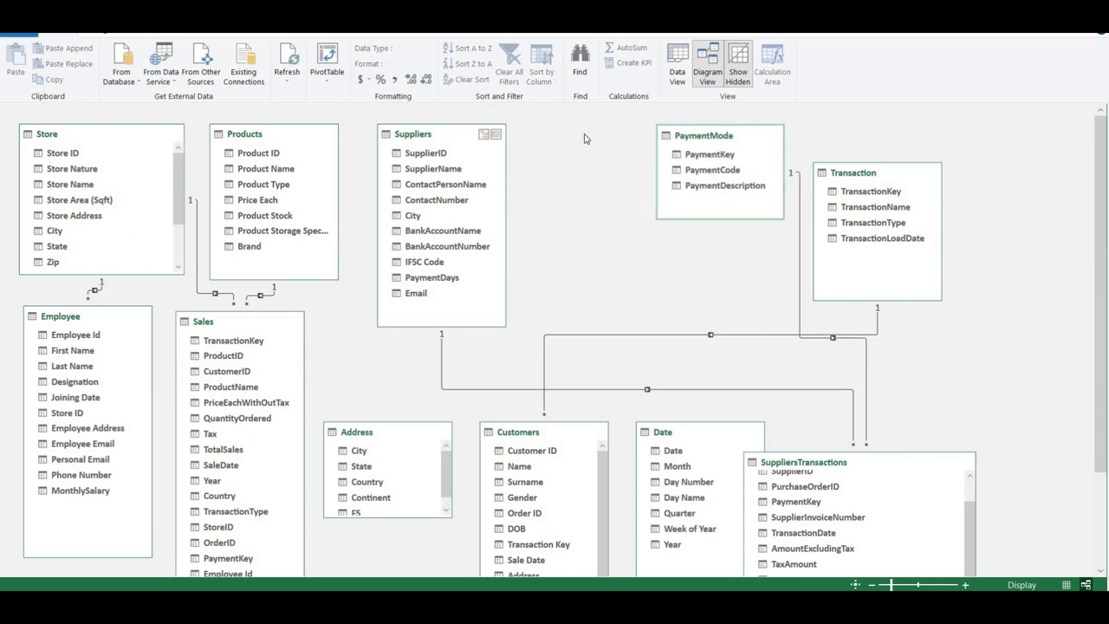
drag(463, 134, 580, 138)
drag(578, 208, 591, 206)
drag(540, 439, 424, 144)
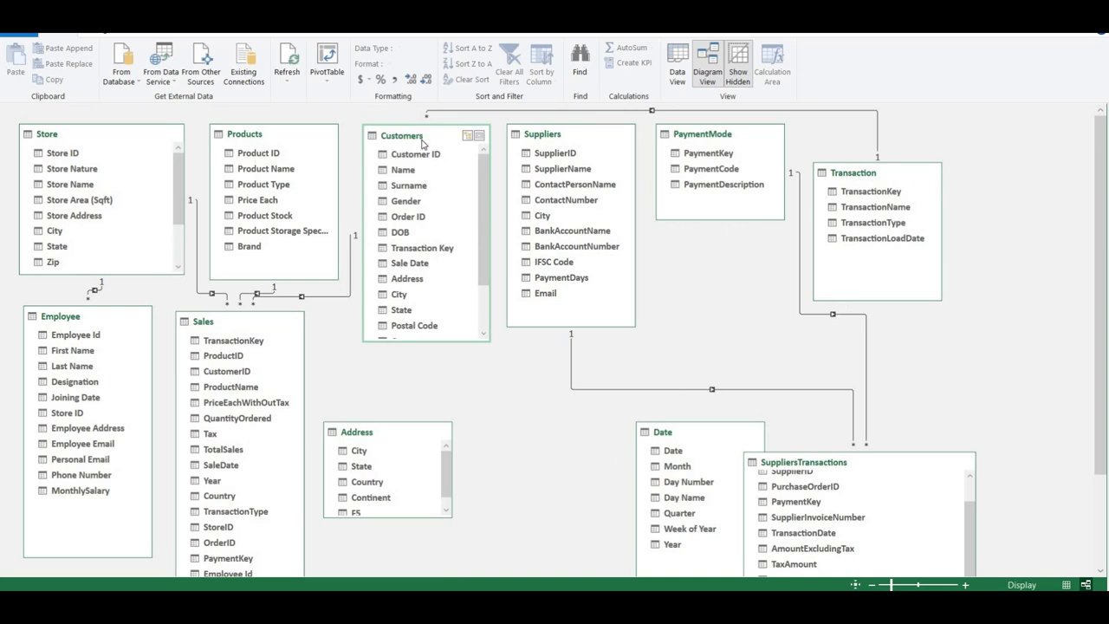
Move the Customers, Sales, and Employee tables lower in the diagram to leave more space beneath the lookup tables.
drag(424, 140, 430, 265)
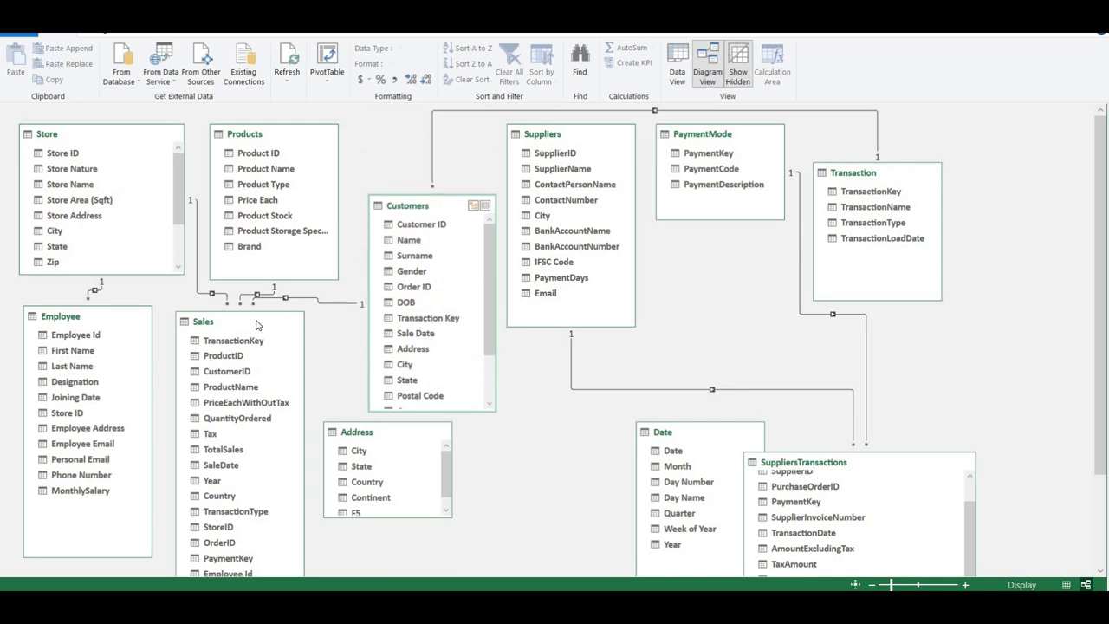
drag(250, 343, 257, 405)
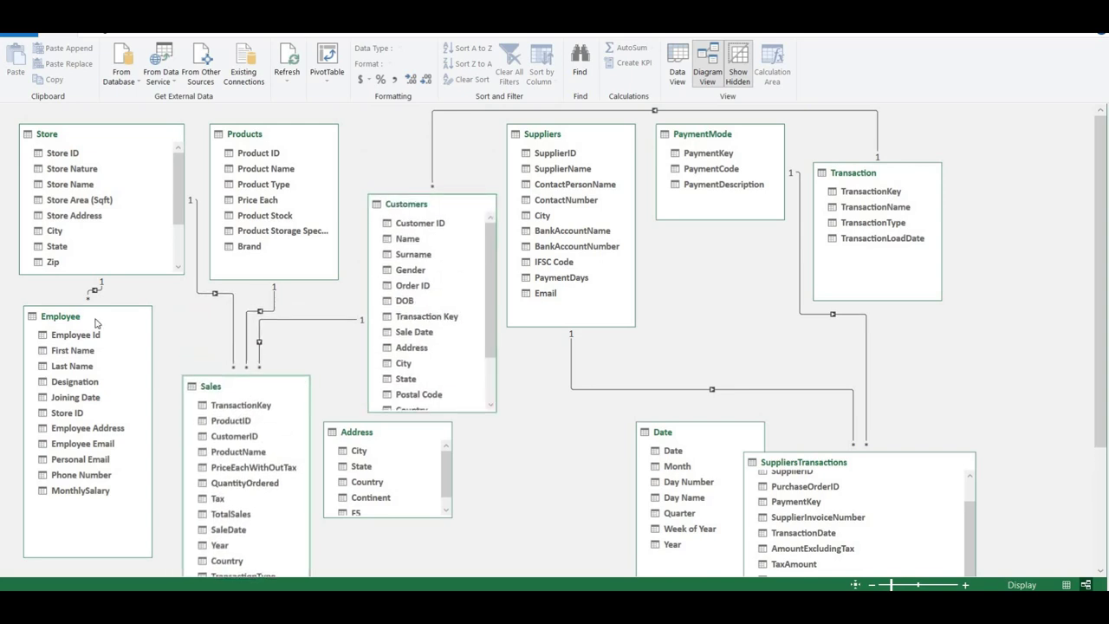
drag(93, 323, 104, 394)
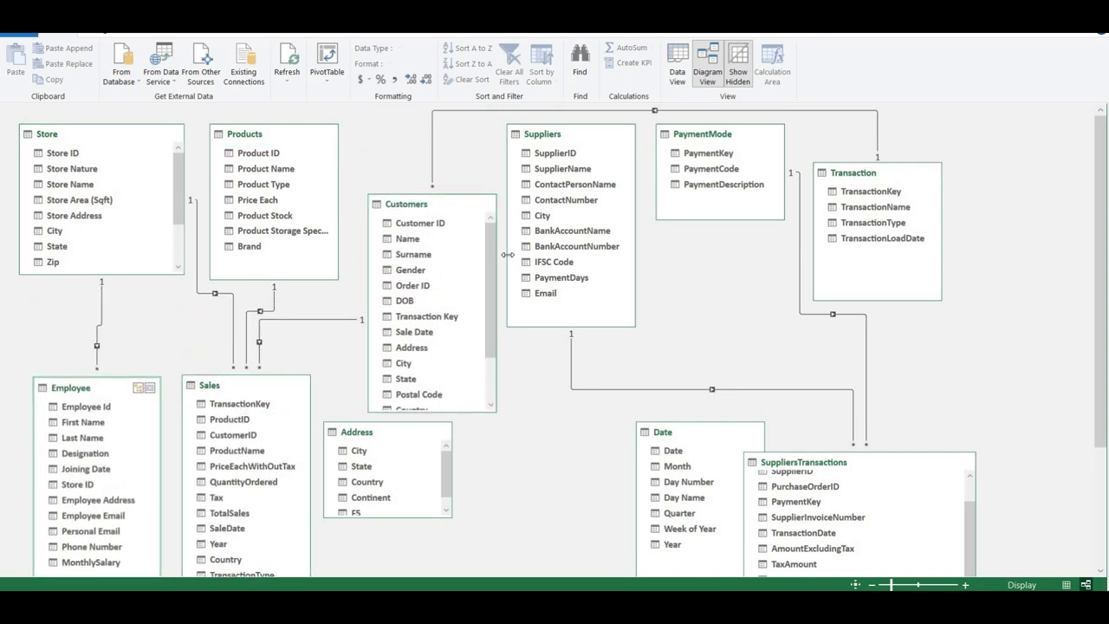
drag(418, 212, 432, 305)
scroll(364, 346, down, 1)
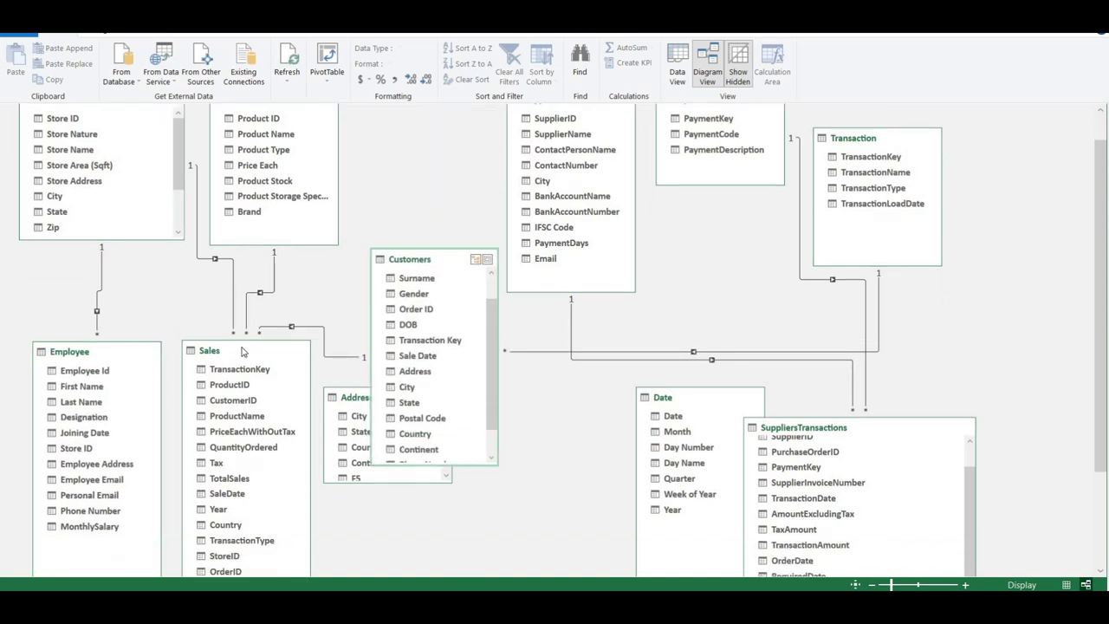
drag(245, 352, 248, 373)
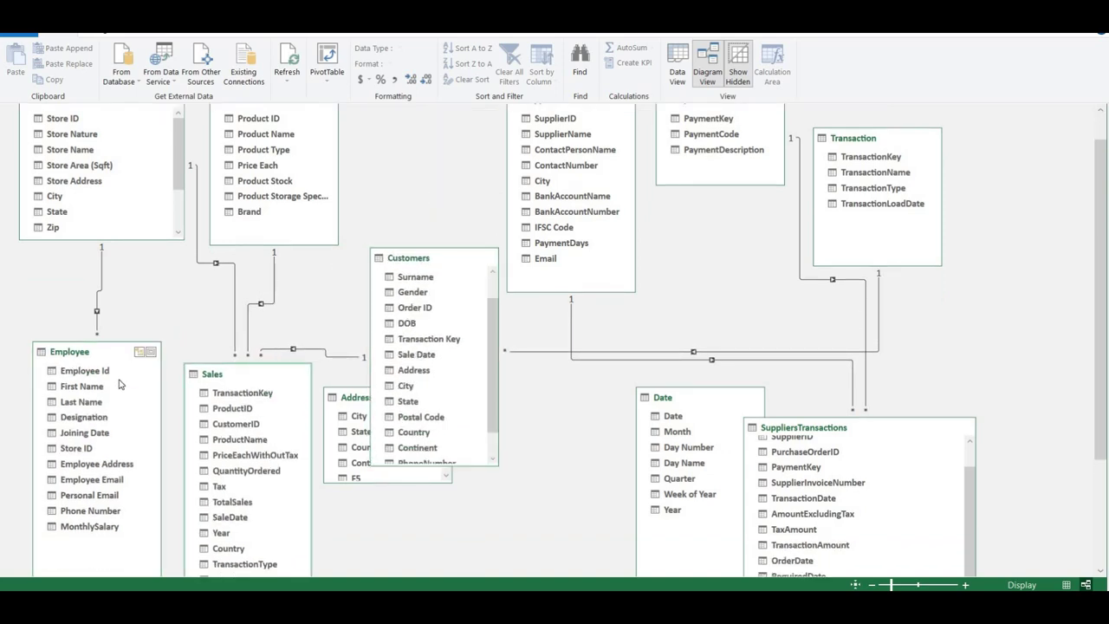
drag(120, 345, 123, 366)
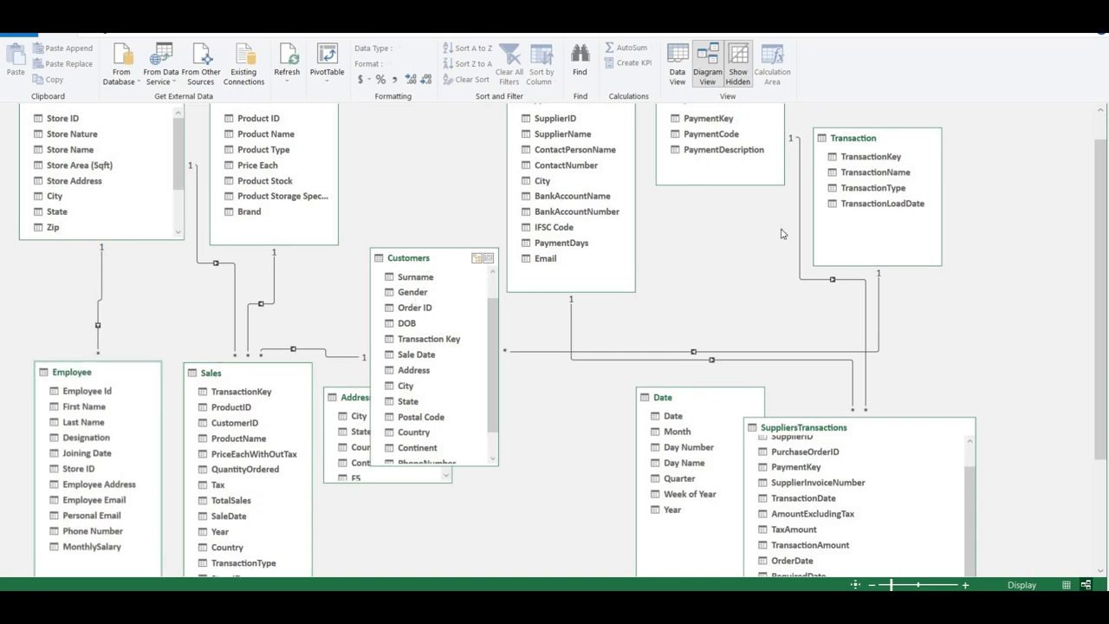
Place the Transaction table between Products and Suppliers in the diagram, and shorten the Customers table beneath it.
scroll(786, 213, up, 1)
drag(877, 173, 435, 120)
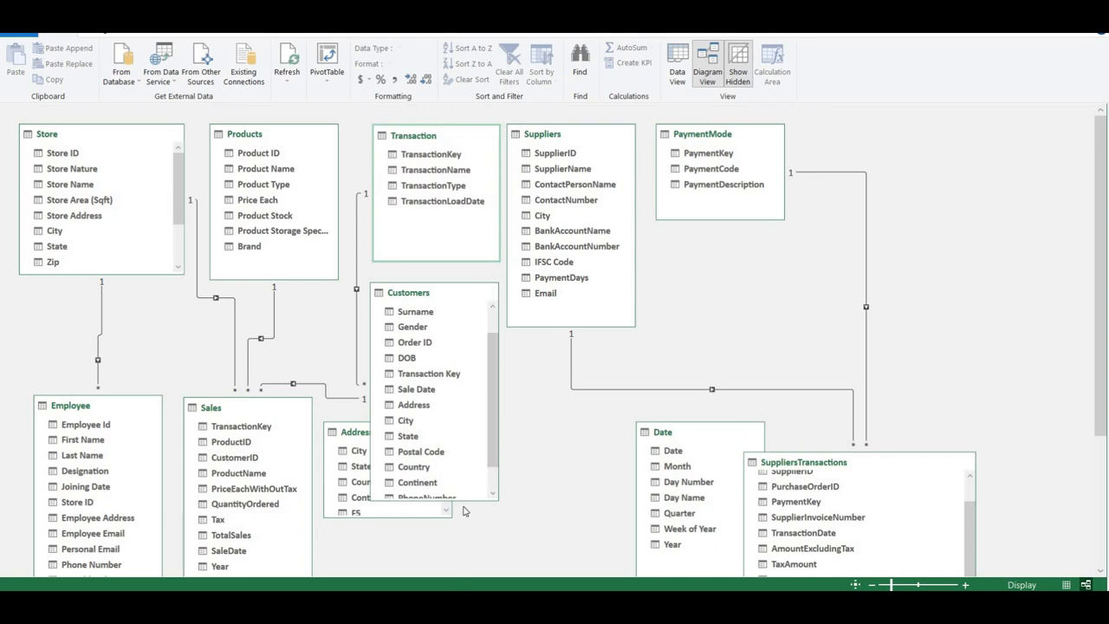
drag(464, 501, 449, 384)
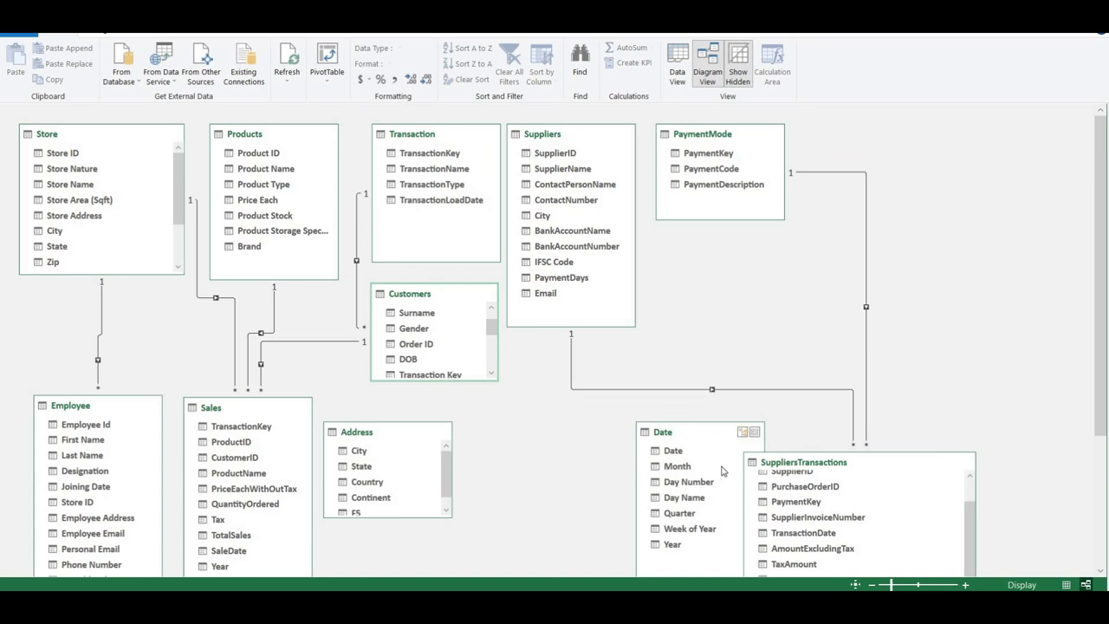
Place Date beyond PaymentMode in the lookup row, with Address resized to show all its fields and positioned directly beneath Date.
drag(718, 432, 963, 134)
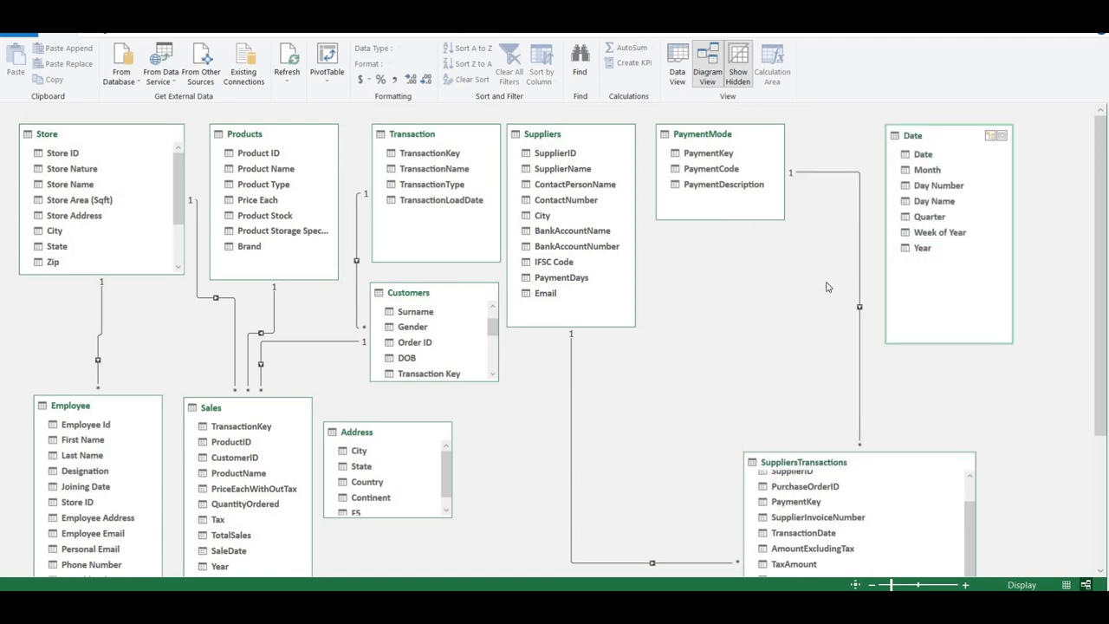
scroll(777, 304, down, 3)
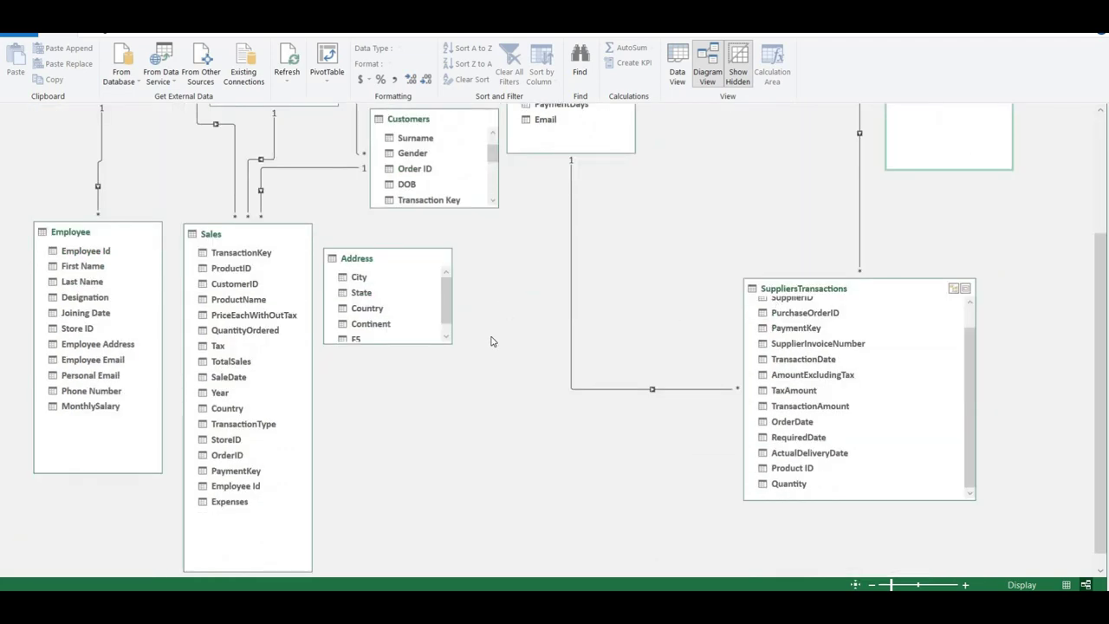
drag(489, 383, 502, 411)
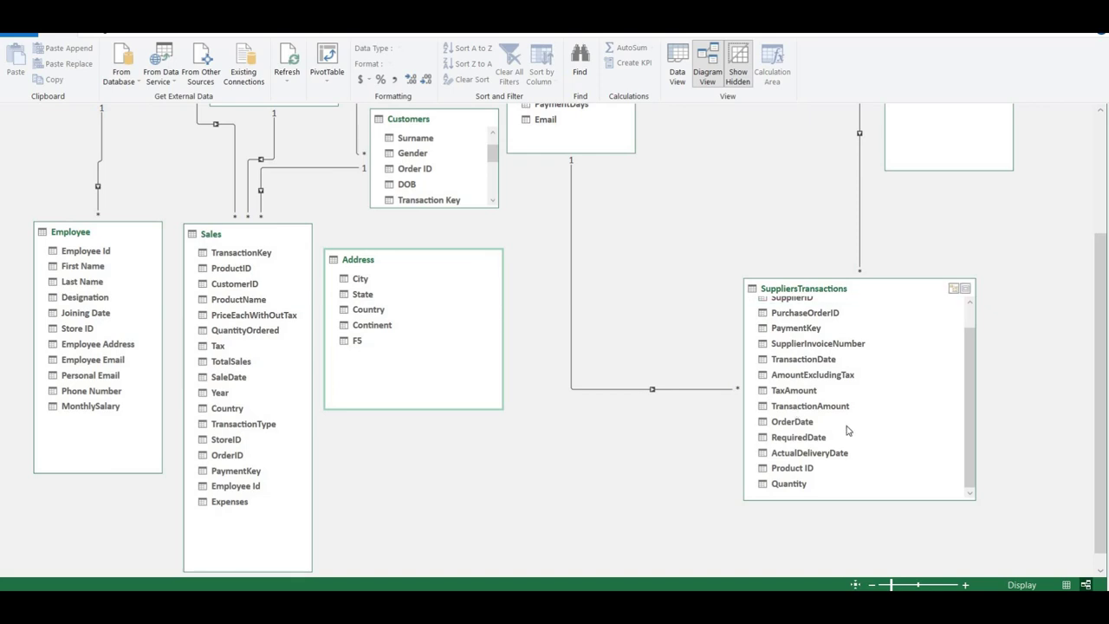
scroll(838, 427, up, 1)
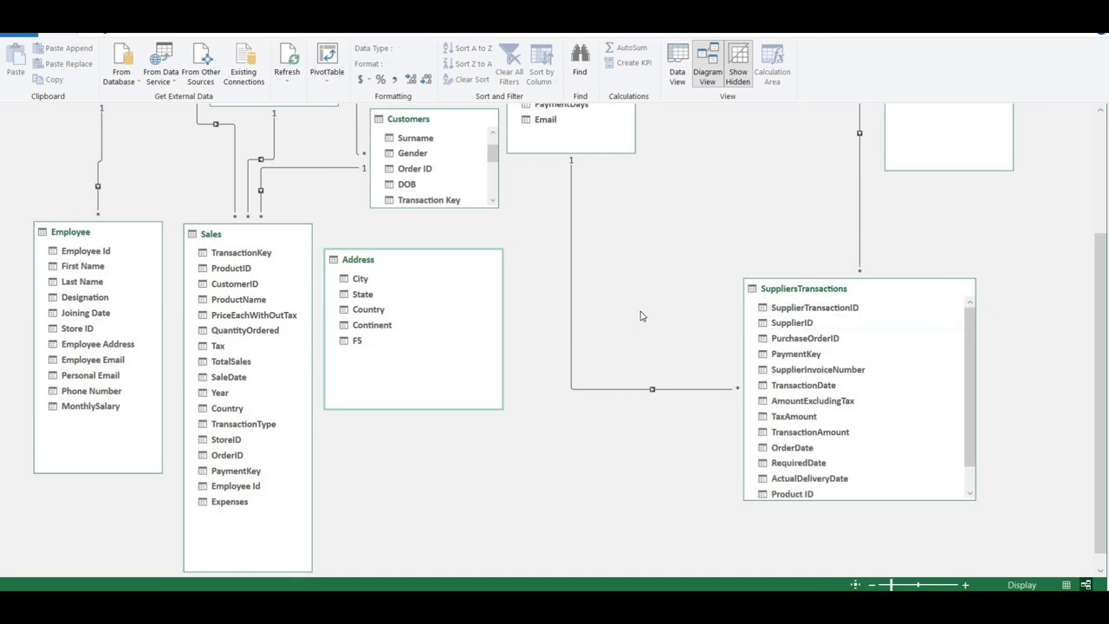
scroll(641, 316, up, 2)
scroll(640, 317, up, 3)
drag(412, 440, 971, 380)
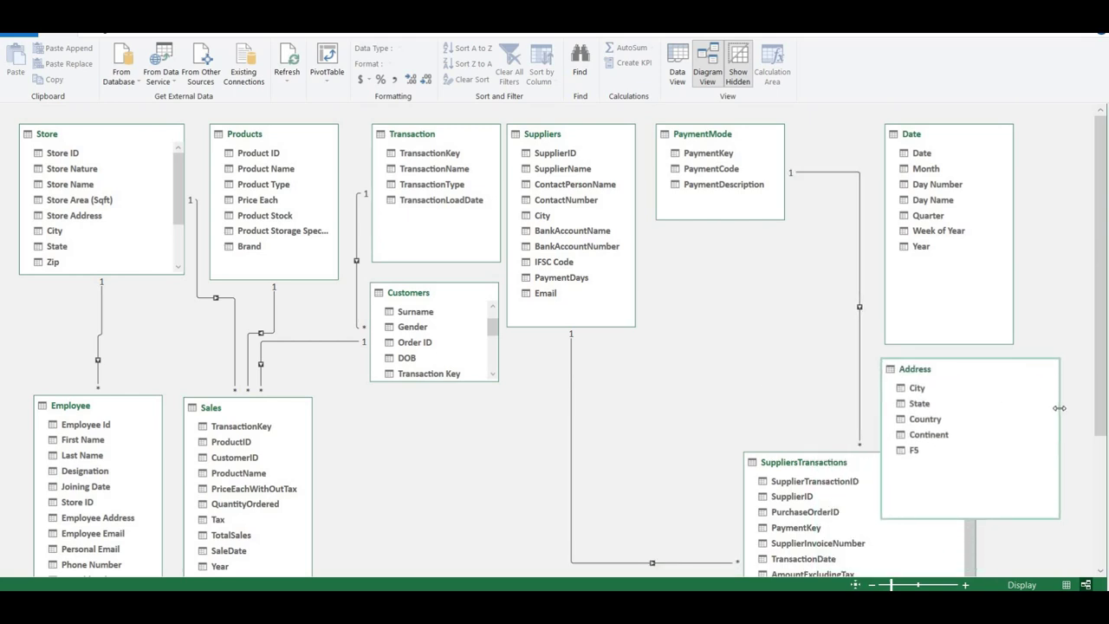
drag(1059, 412, 1021, 405)
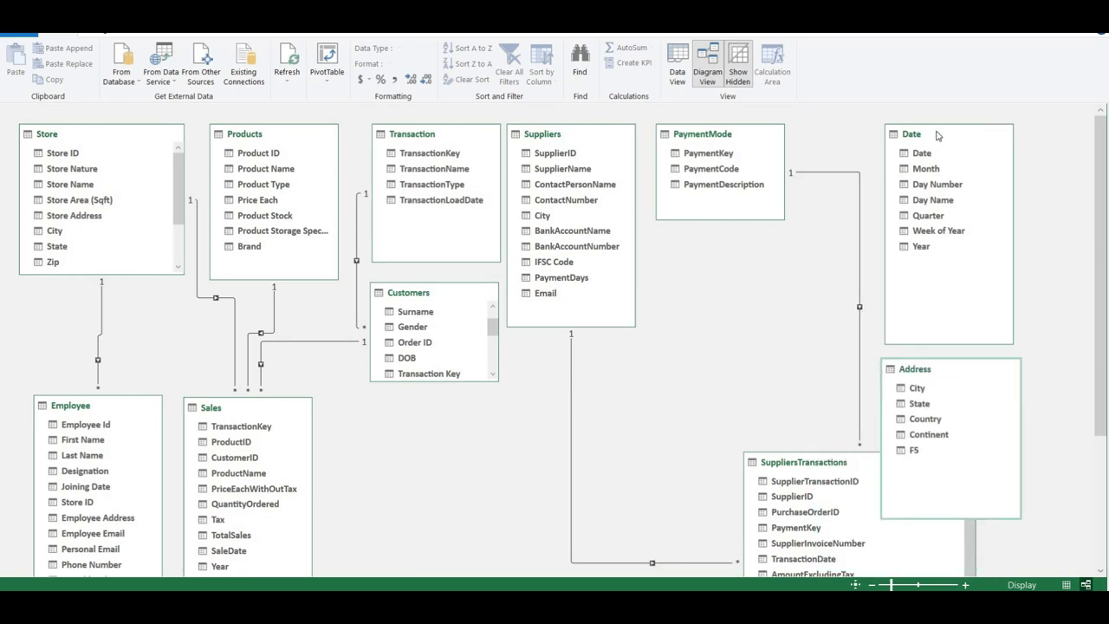
drag(964, 254, 952, 256)
drag(943, 375, 937, 369)
Move SuppliersTransactions beneath Suppliers and PaymentMode, and lengthen it to show all fields through Quantity.
drag(839, 470, 698, 396)
scroll(830, 469, down, 4)
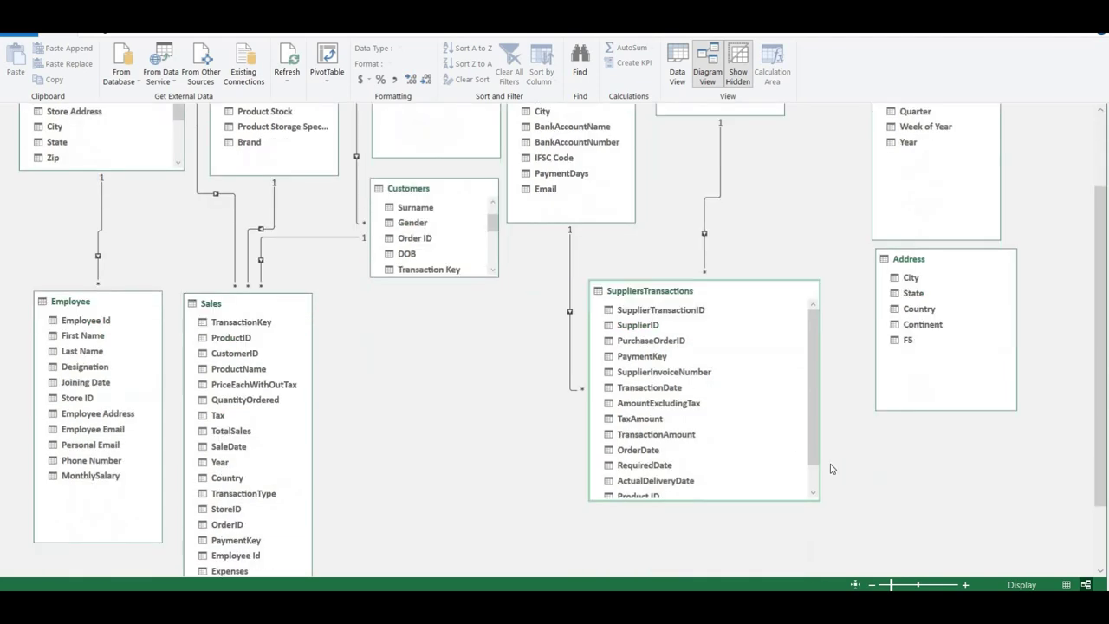
drag(715, 466, 709, 520)
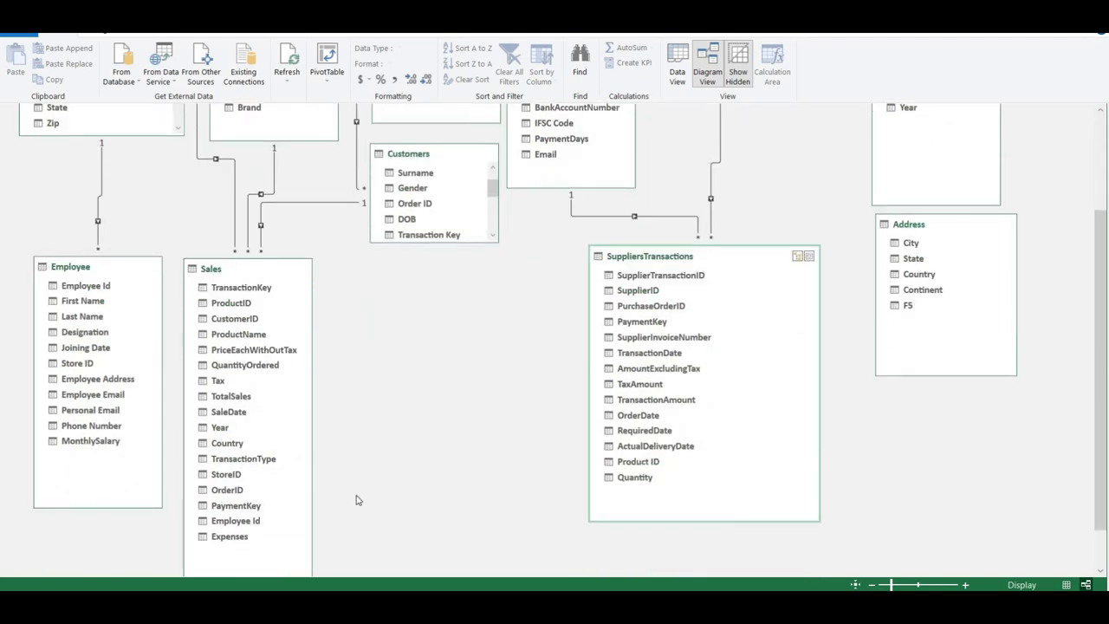
Shorten the Sales table so its bottom edge lines up with Employee, and align their top edges.
click(272, 563)
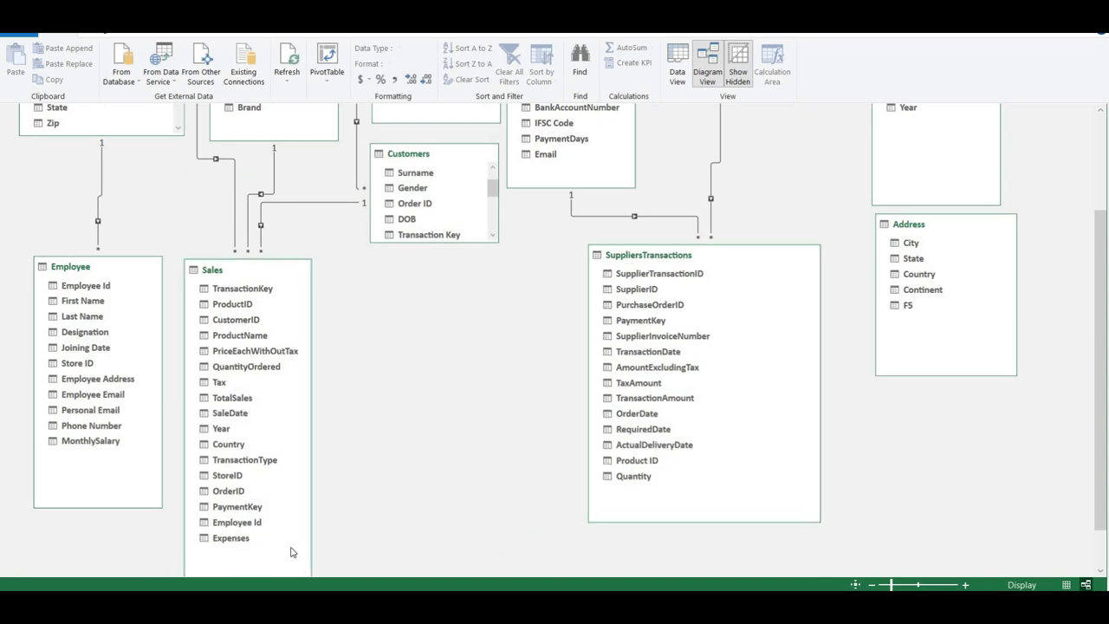
drag(1099, 516, 1099, 549)
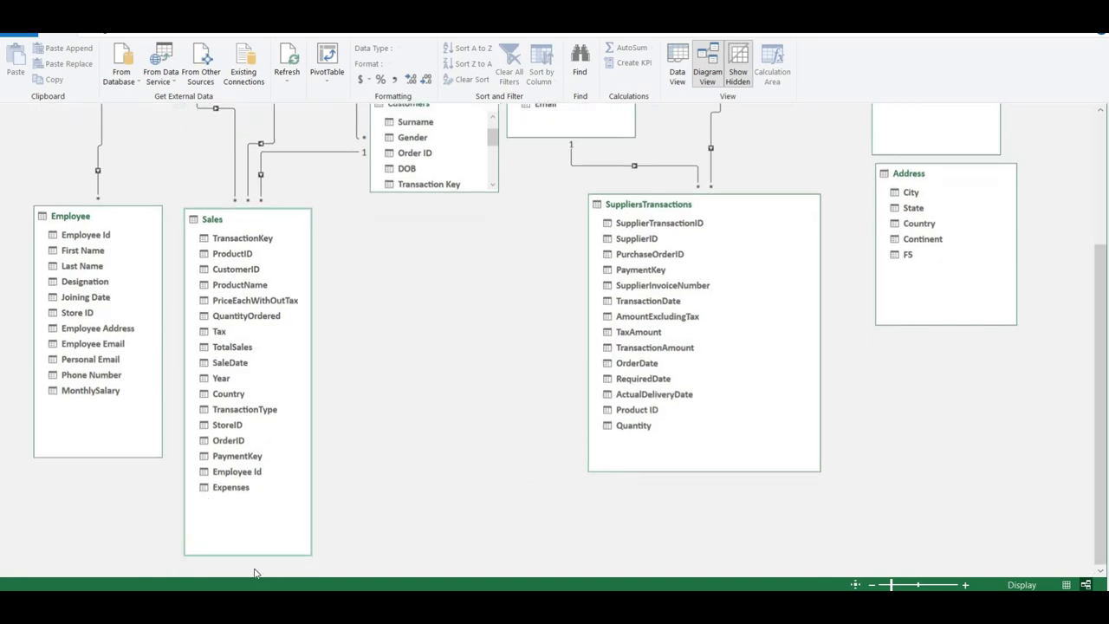
drag(248, 554, 257, 447)
scroll(258, 451, up, 3)
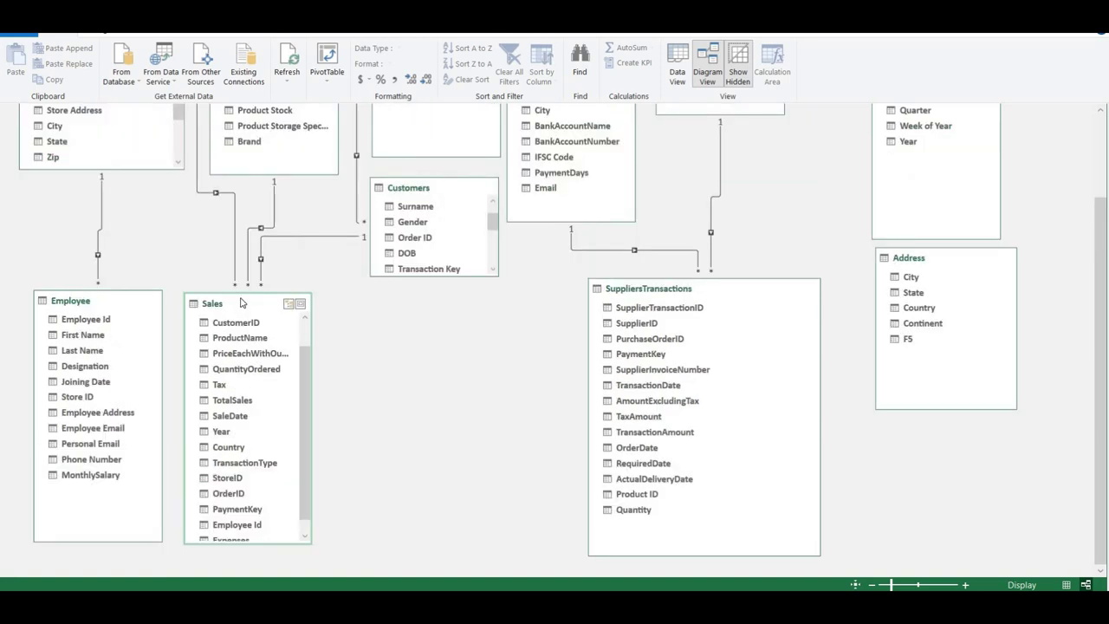
drag(242, 299, 243, 298)
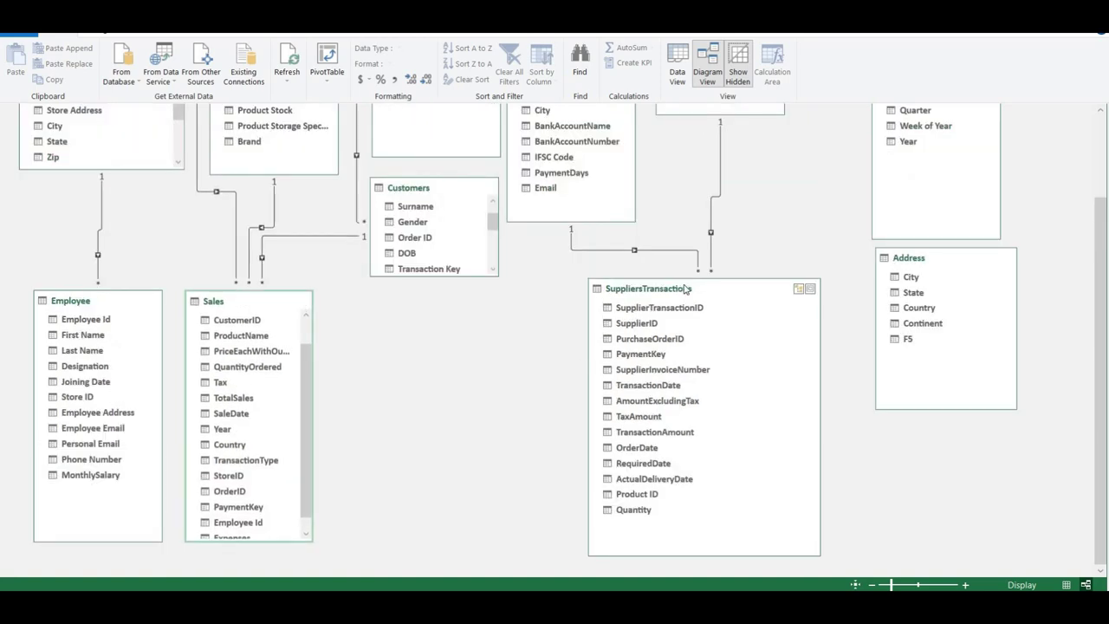
Shift SuppliersTransactions closer to Sales, level its top edge with Sales, and reduce its height.
drag(687, 285, 637, 288)
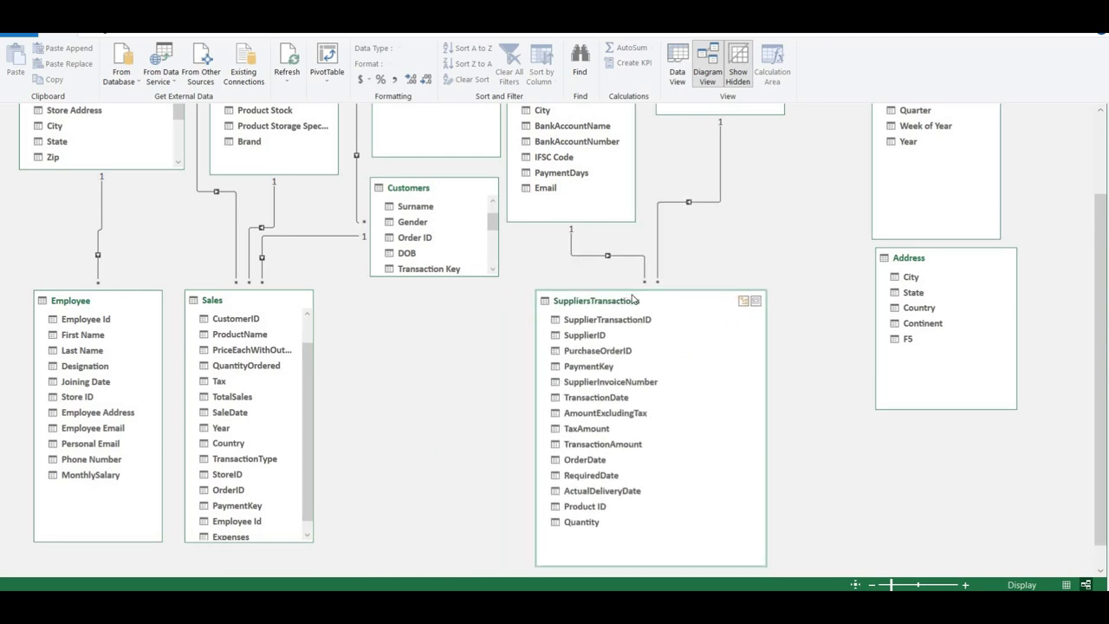
drag(651, 563, 646, 514)
scroll(486, 495, up, 3)
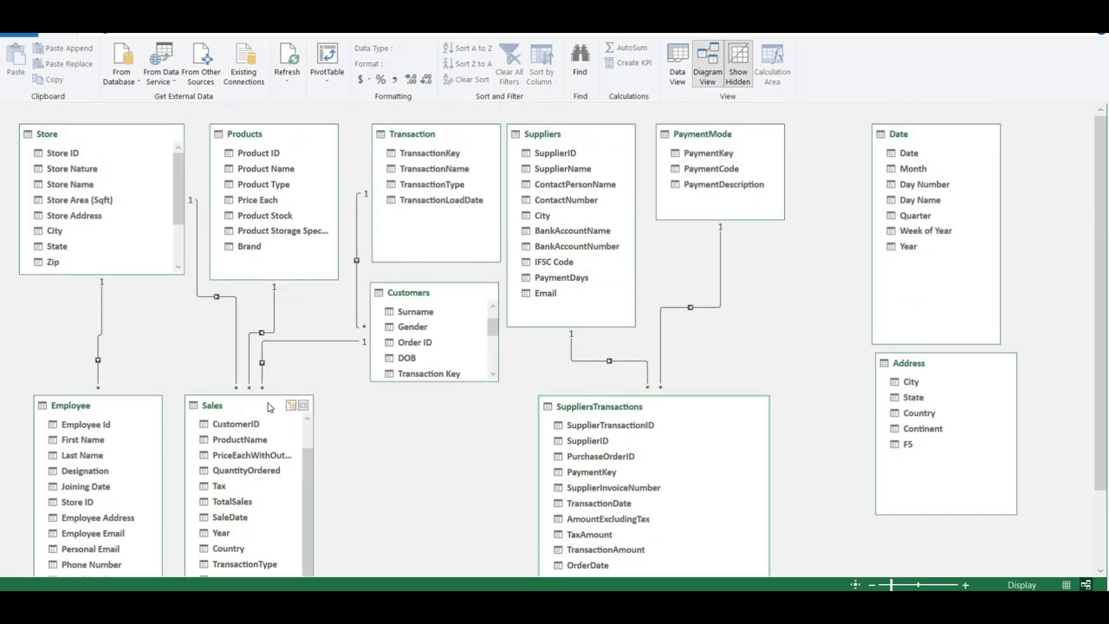
Shift Sales away from Employee and widen it, and bring SuppliersTransactions beneath the Customers and Suppliers tables.
drag(291, 405, 294, 407)
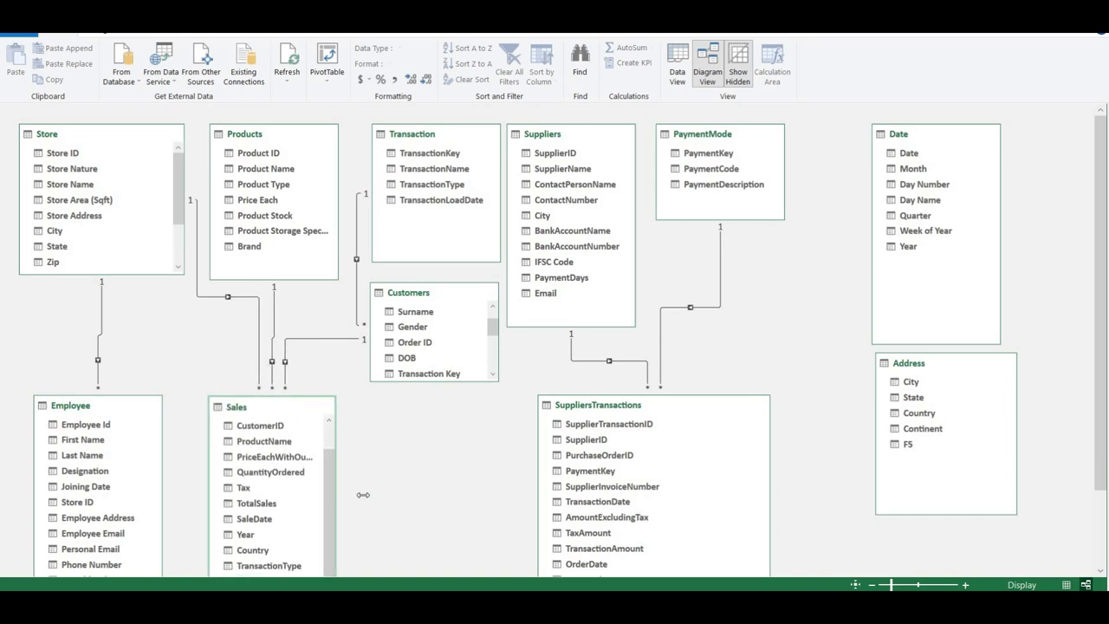
drag(363, 495, 389, 494)
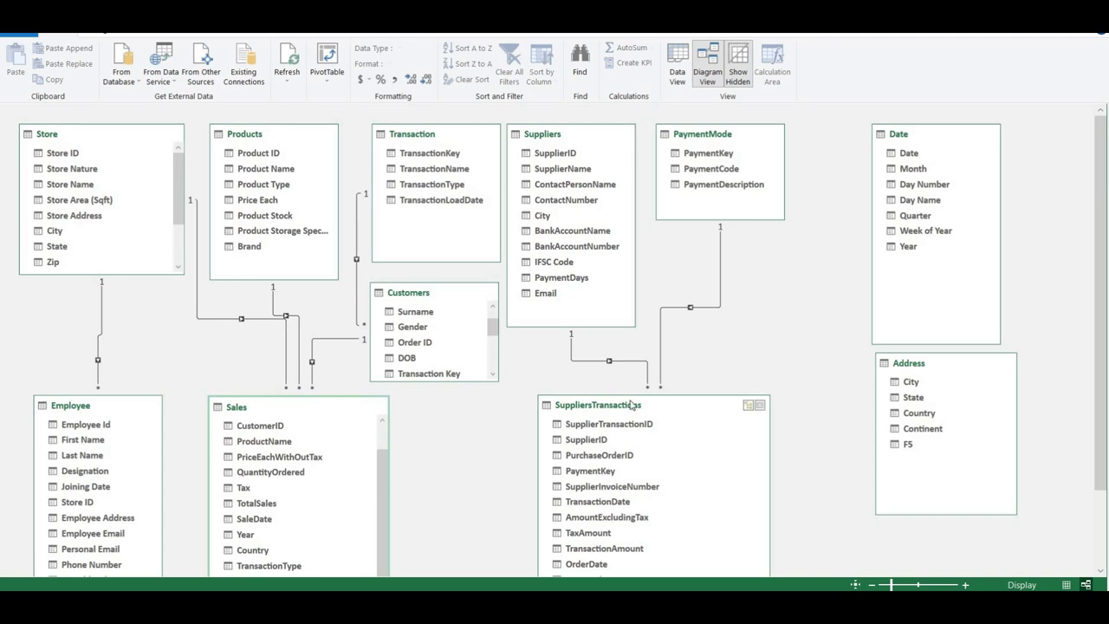
drag(631, 405, 552, 397)
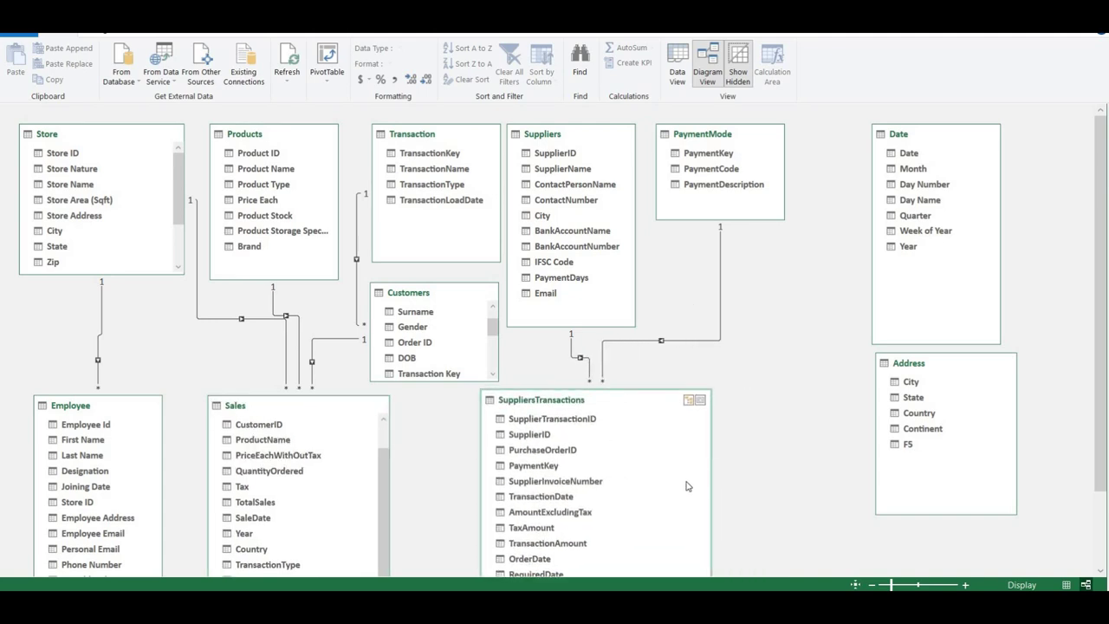
Review the full table layout and its relationships with the diagram zoomed out to fit every table.
click(143, 479)
click(217, 475)
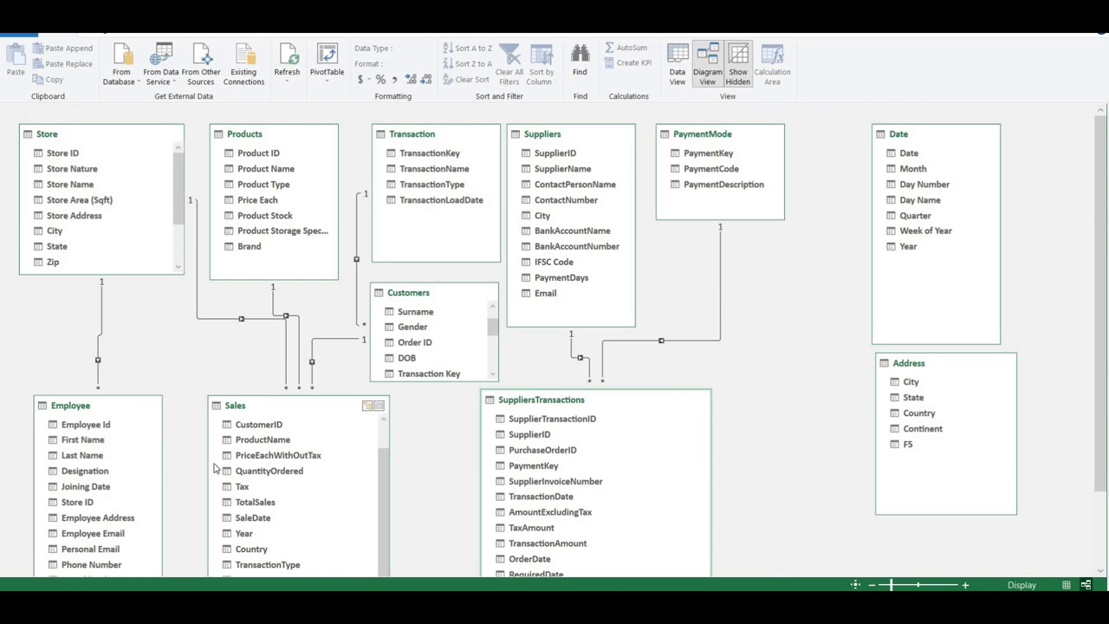
scroll(217, 475, down, 1)
scroll(217, 474, up, 3)
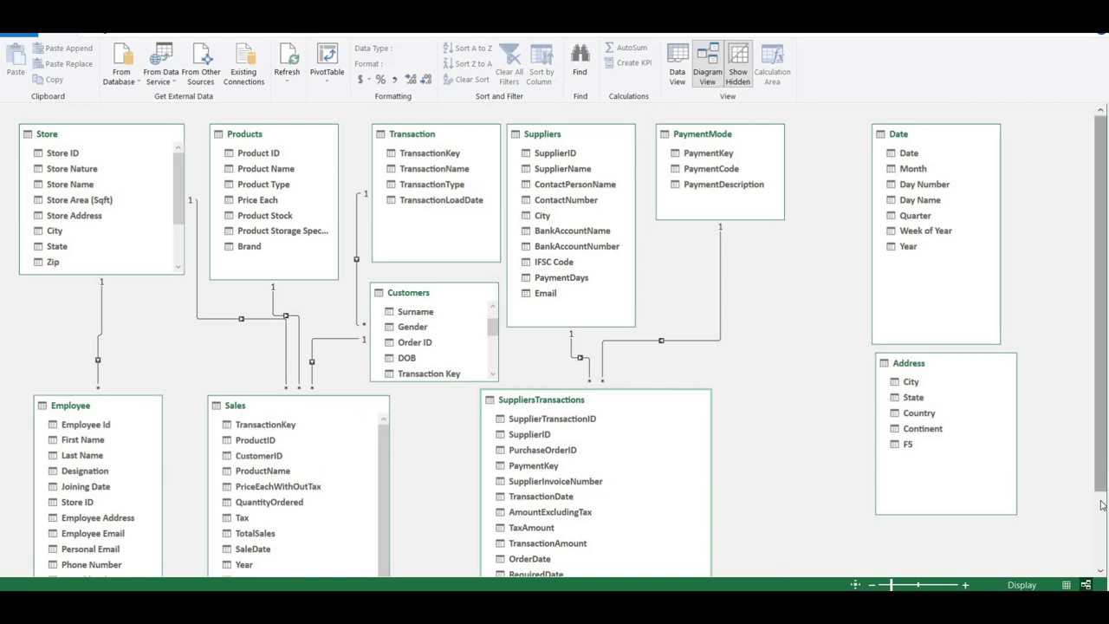
scroll(1101, 438, down, 3)
scroll(1096, 433, up, 3)
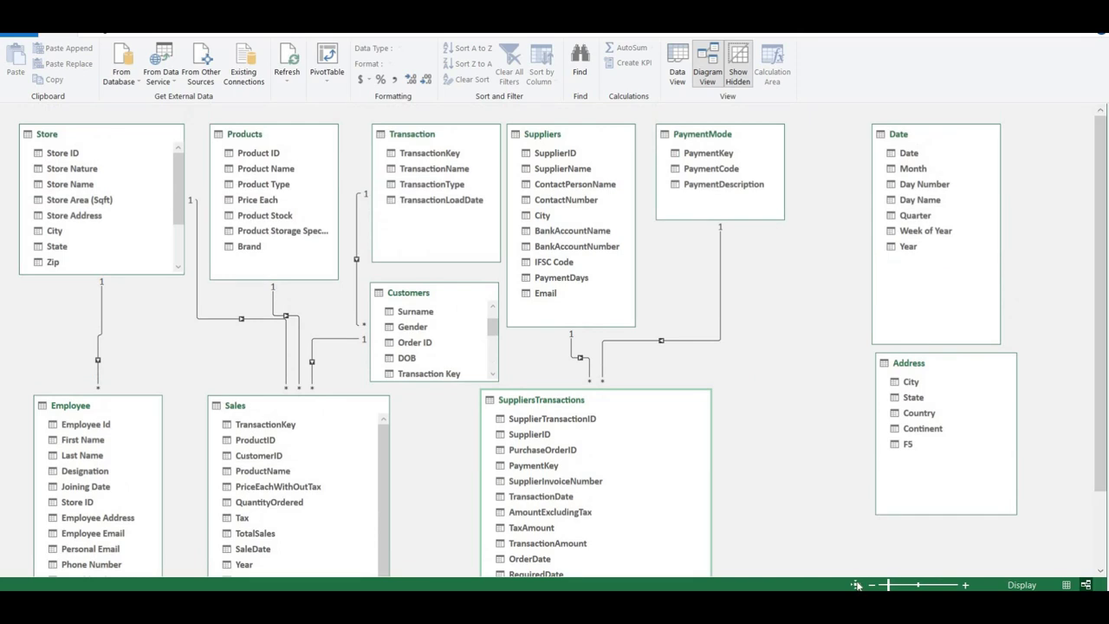
scroll(815, 550, down, 2)
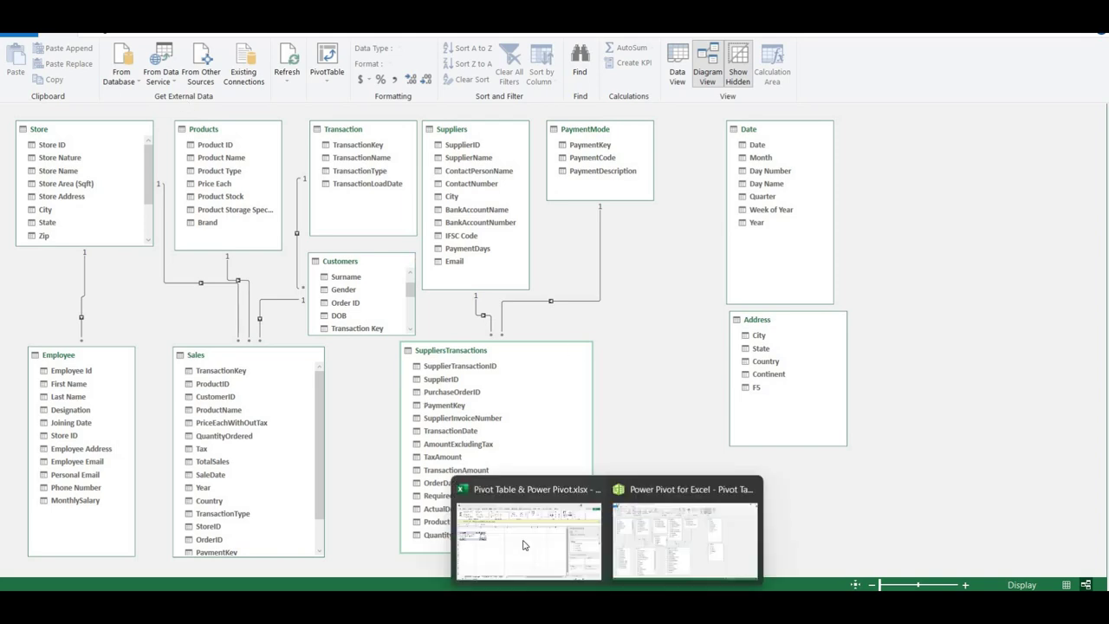
Switch to the Pivot Table & Power Pivot.xlsx workbook in Excel and open Sales Table_Store11and12.txt for text import.
click(525, 545)
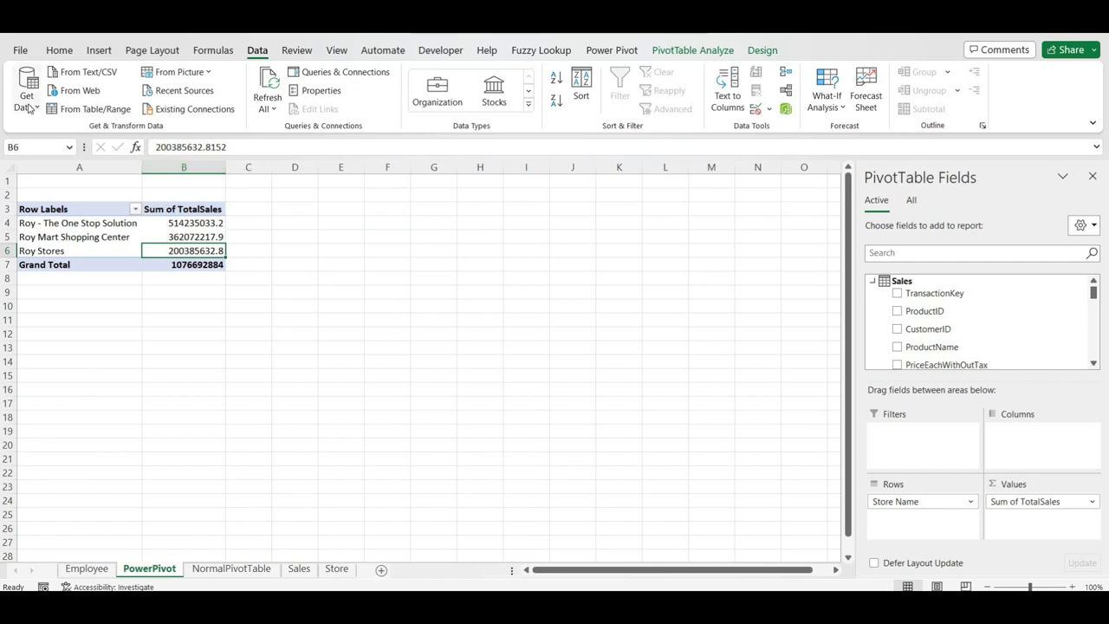
click(83, 73)
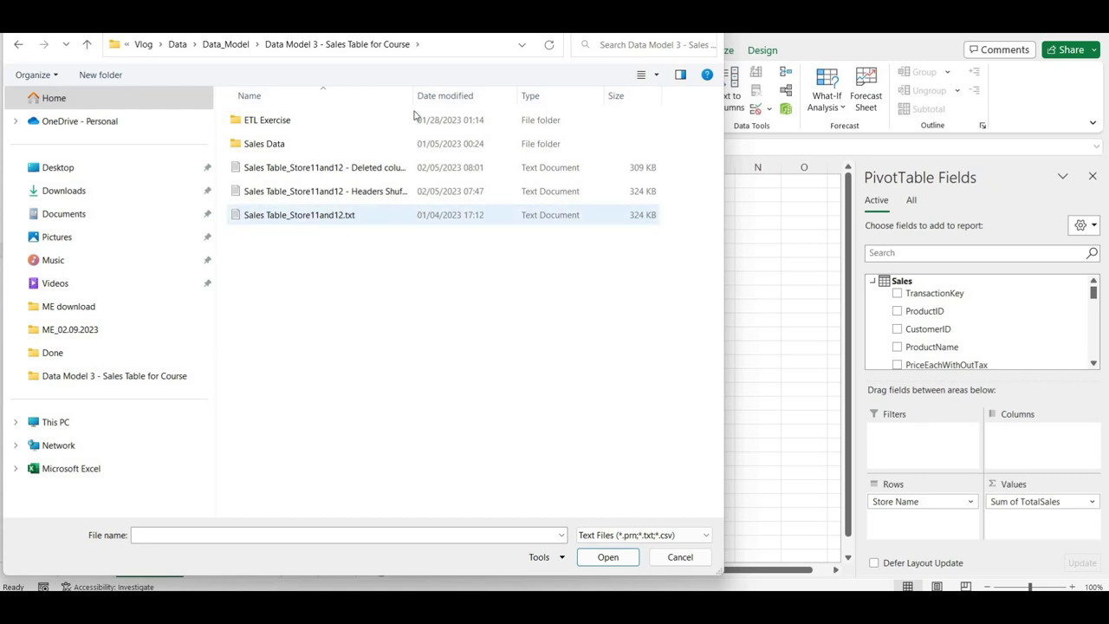
drag(416, 98, 532, 104)
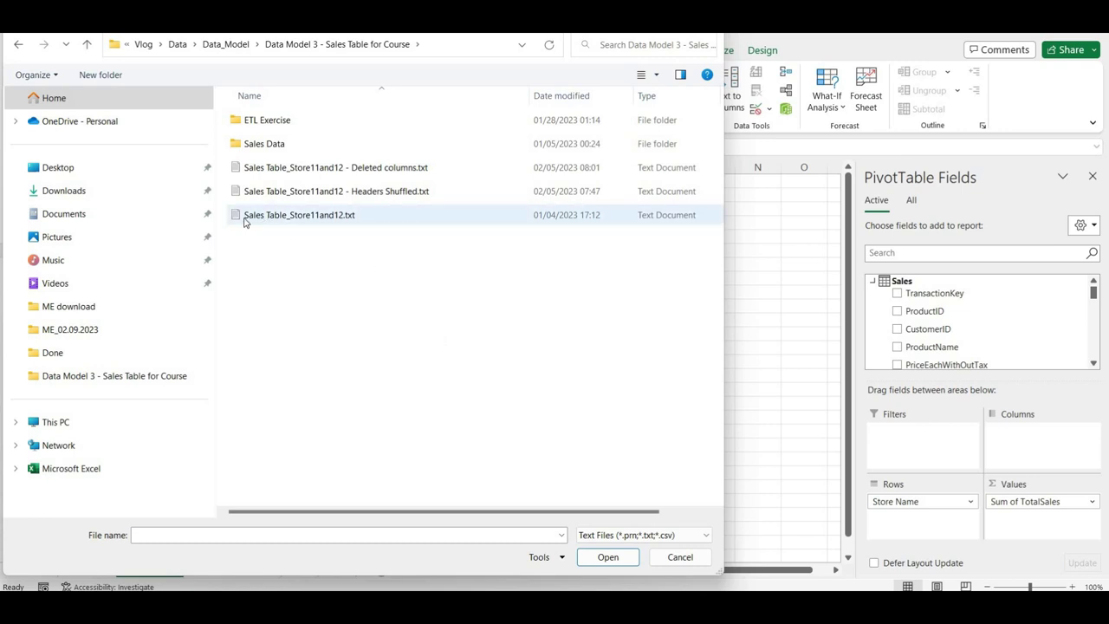
double_click(288, 215)
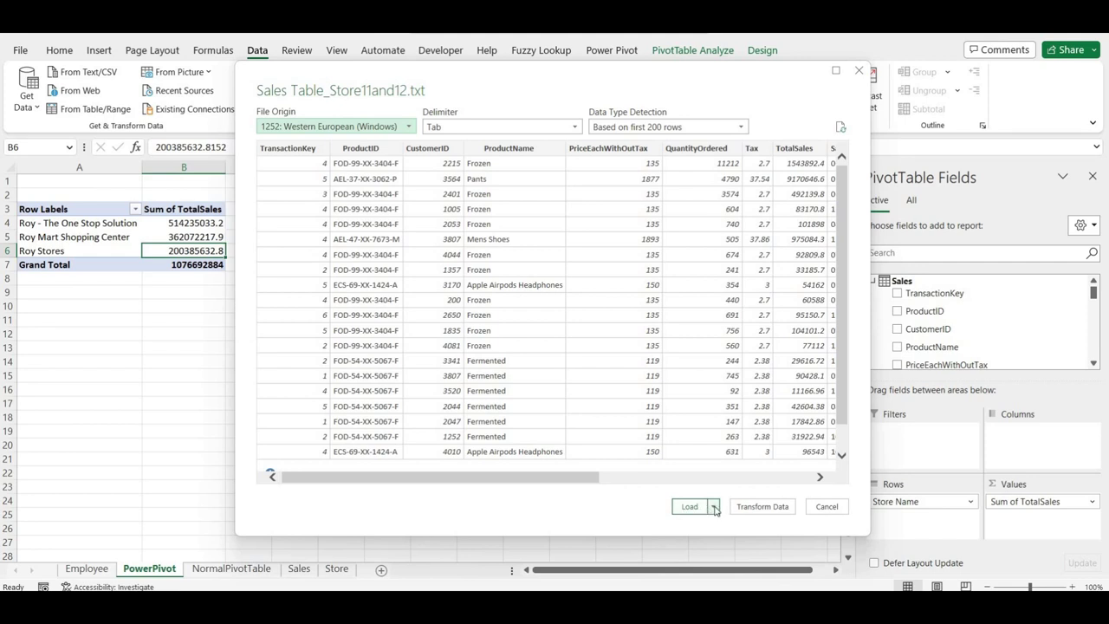
Load the Store11and12 text data as a connection only, without adding it to the Data Model, and display the workbook's queries.
click(715, 511)
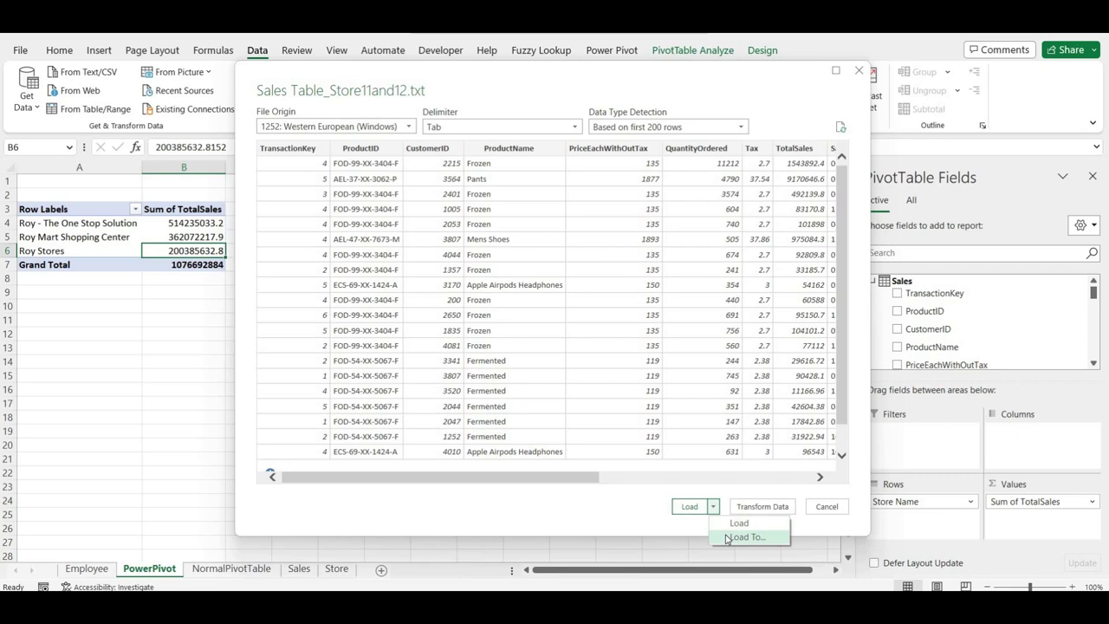
click(746, 537)
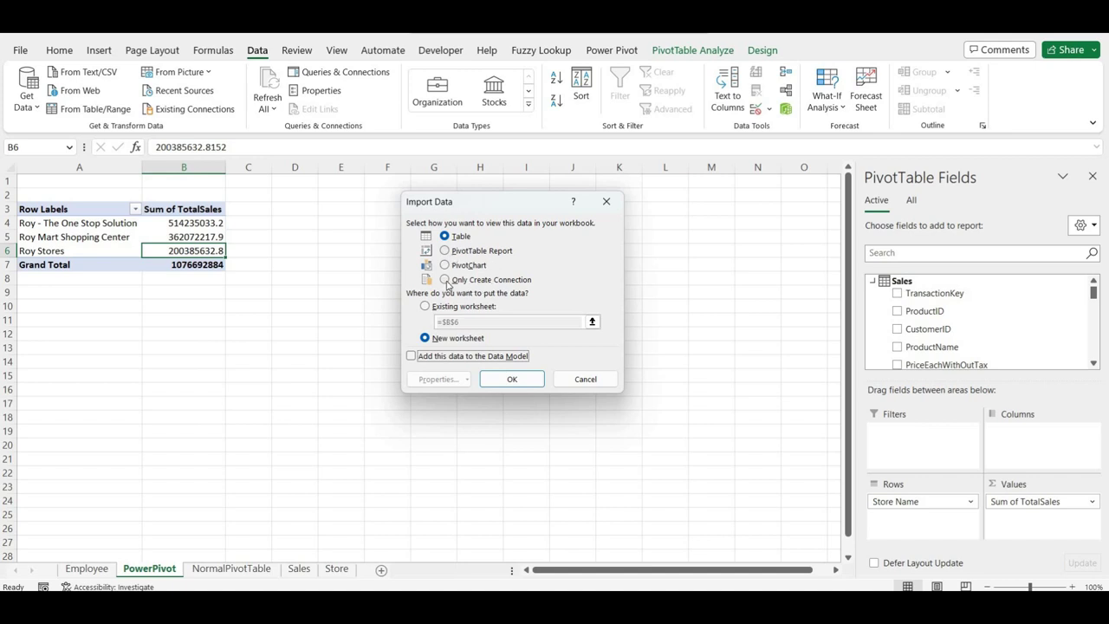
click(446, 280)
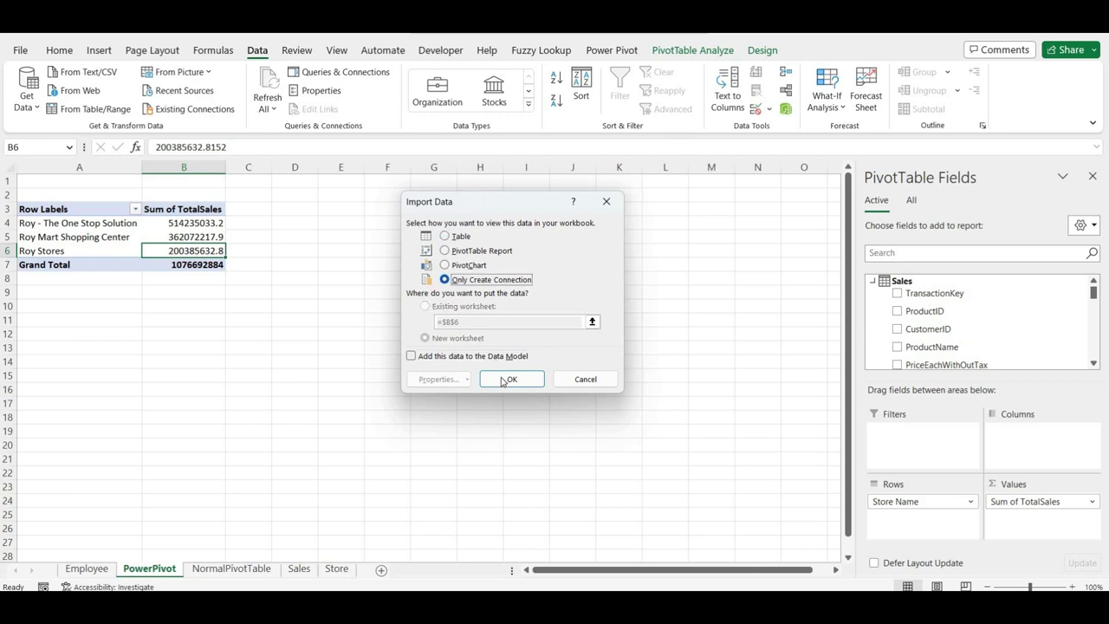
click(503, 381)
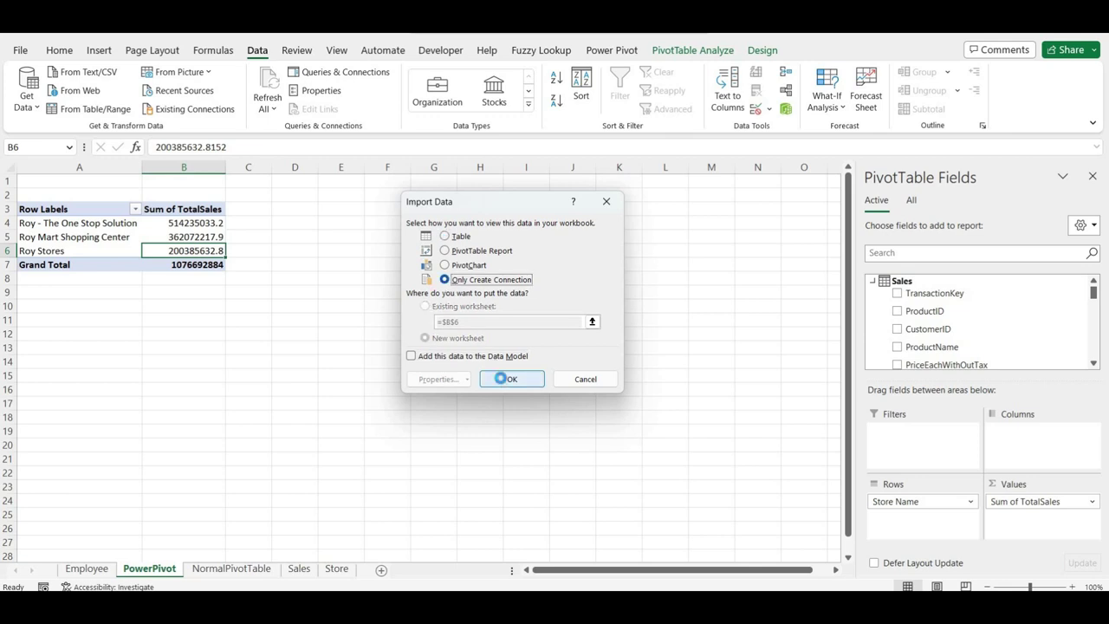
click(502, 382)
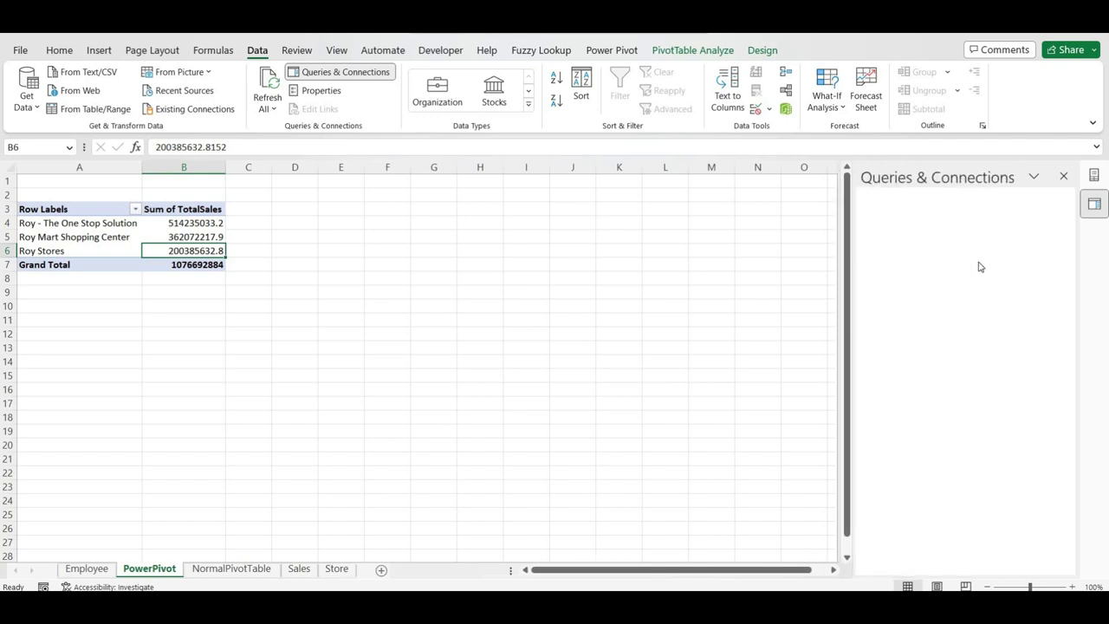
click(335, 73)
click(335, 72)
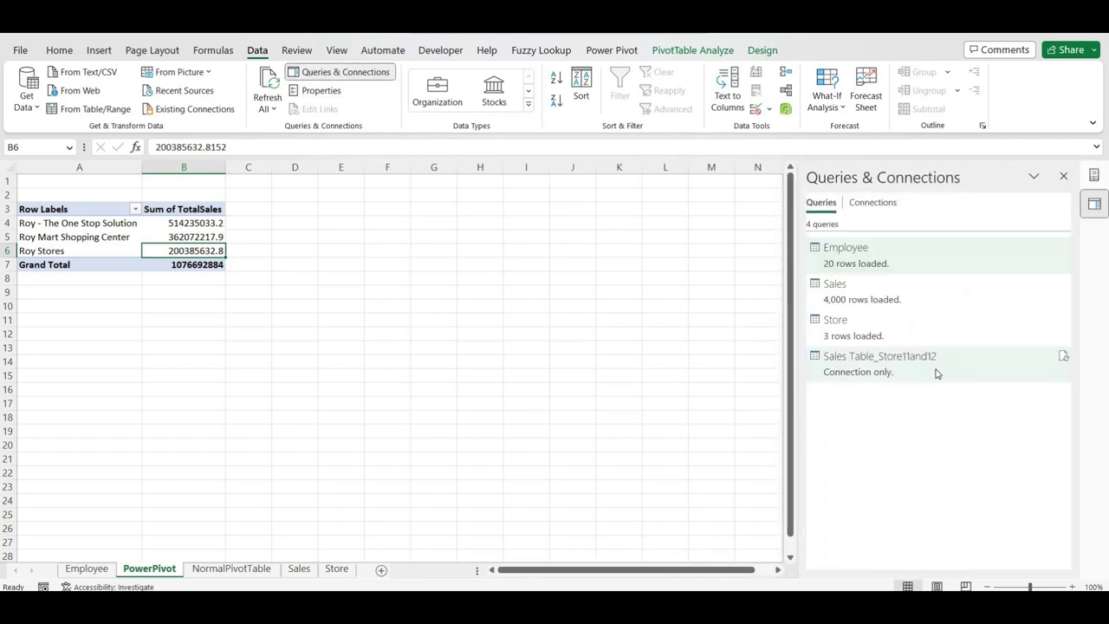
Open Sales Table_Store10.xlsx for workbook import and select its Sales sheet for preview.
mouse_move(861, 373)
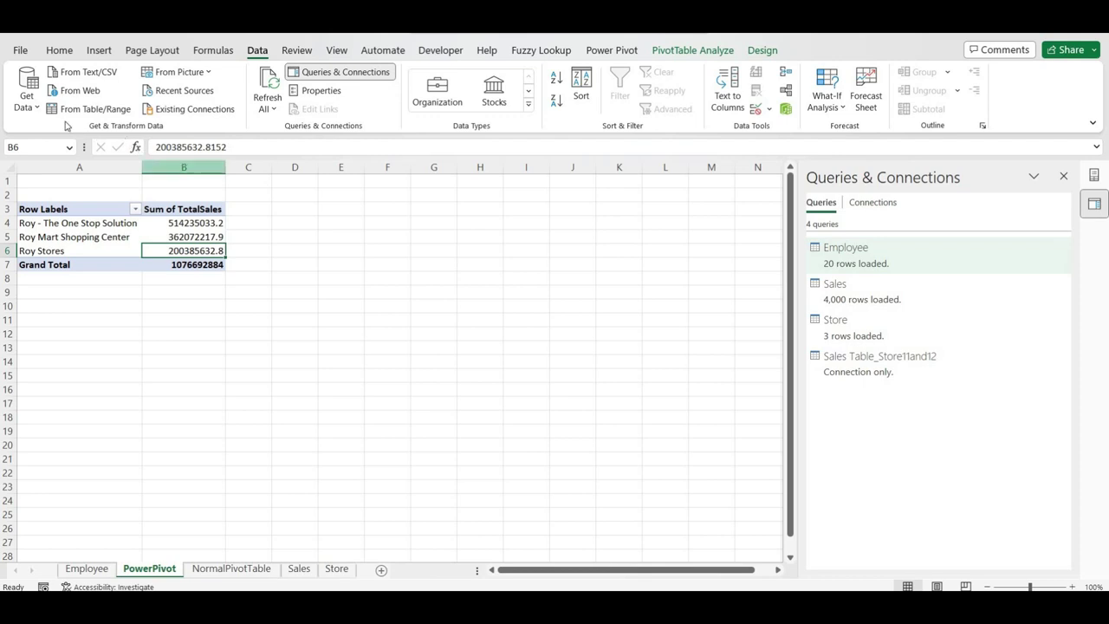
click(28, 105)
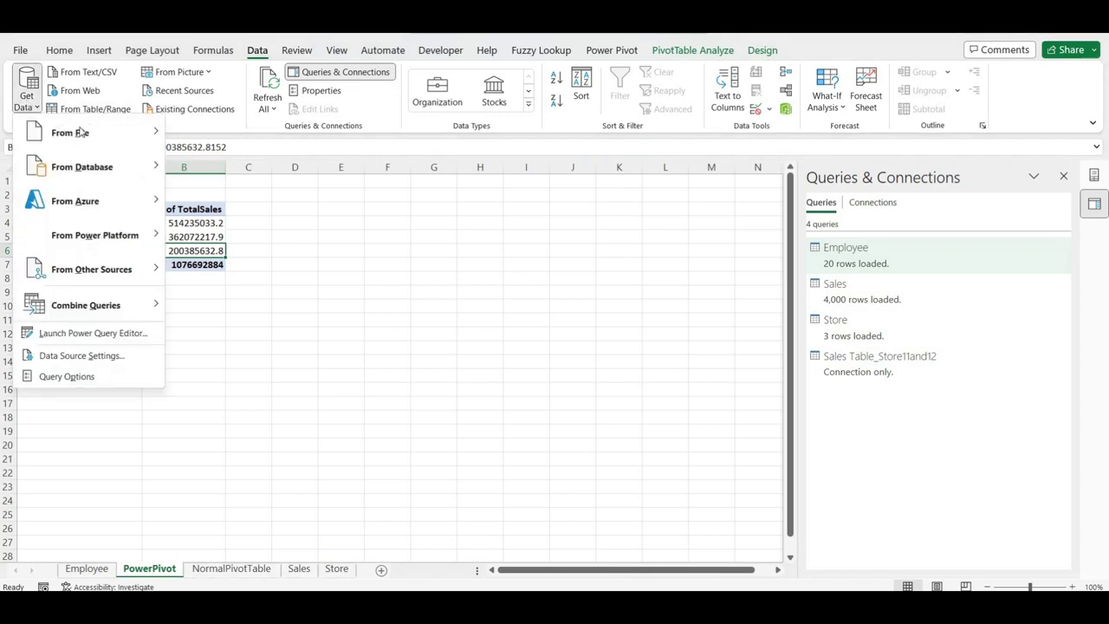
mouse_move(78, 131)
click(236, 139)
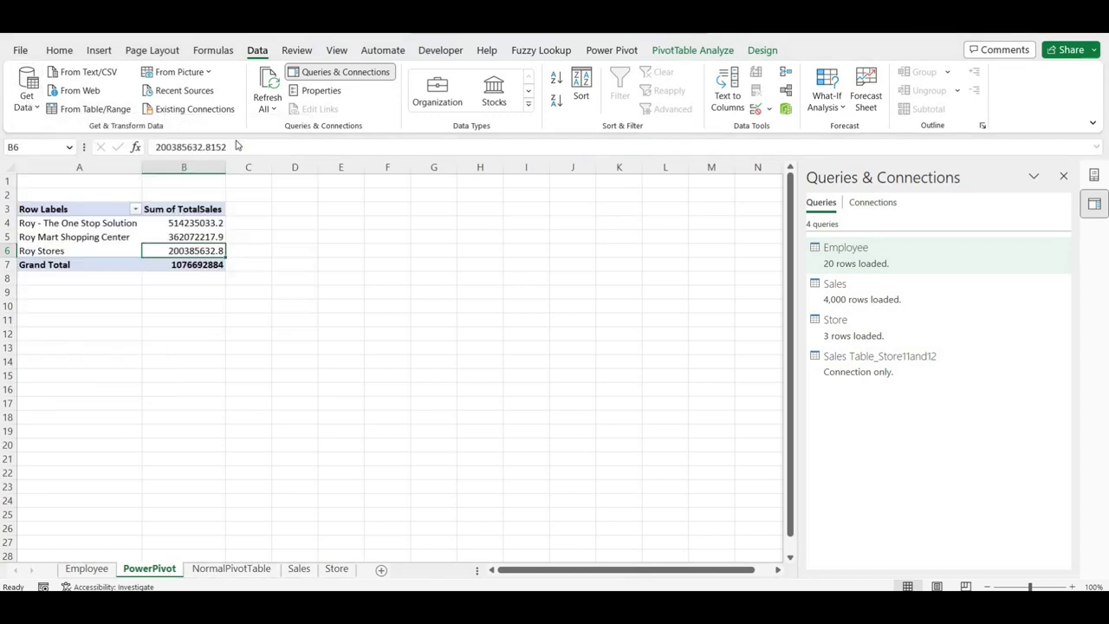
scroll(307, 357, down, 1)
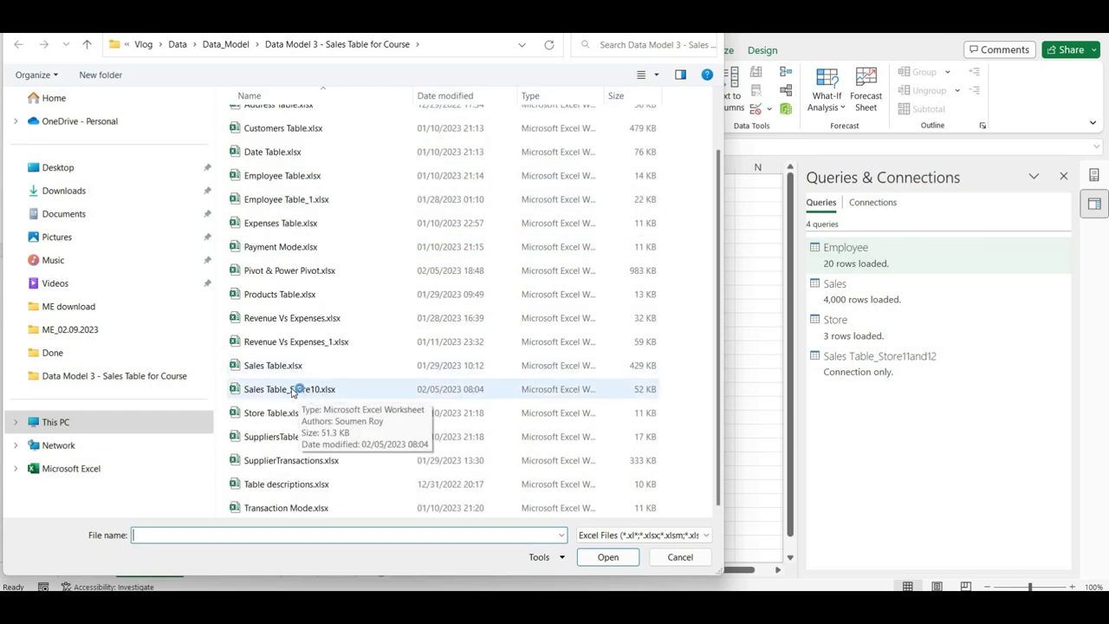
double_click(292, 392)
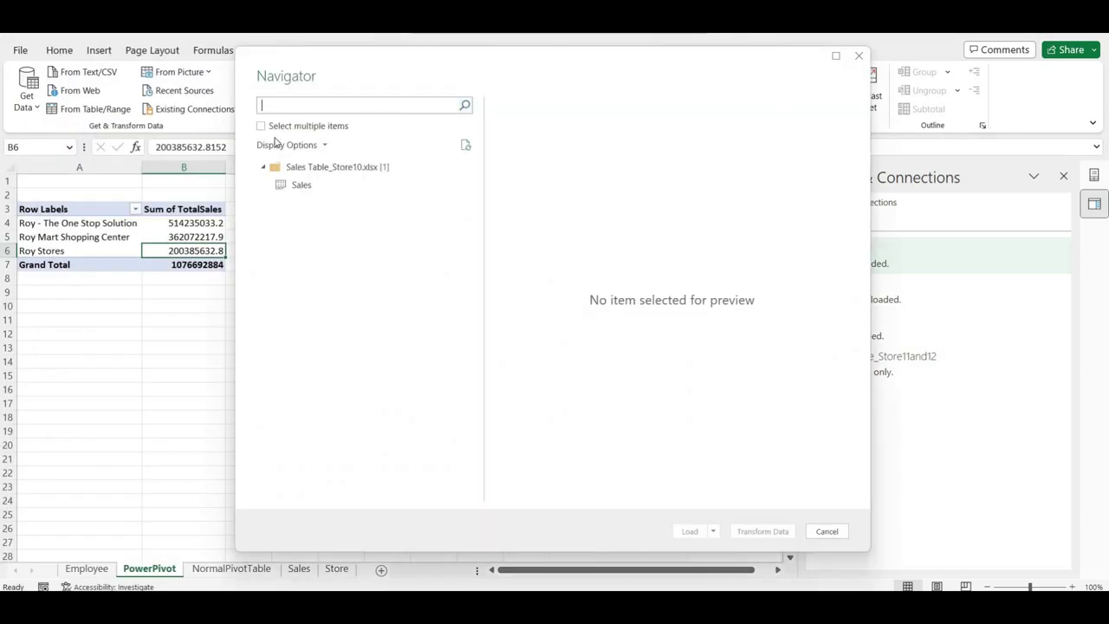
click(305, 187)
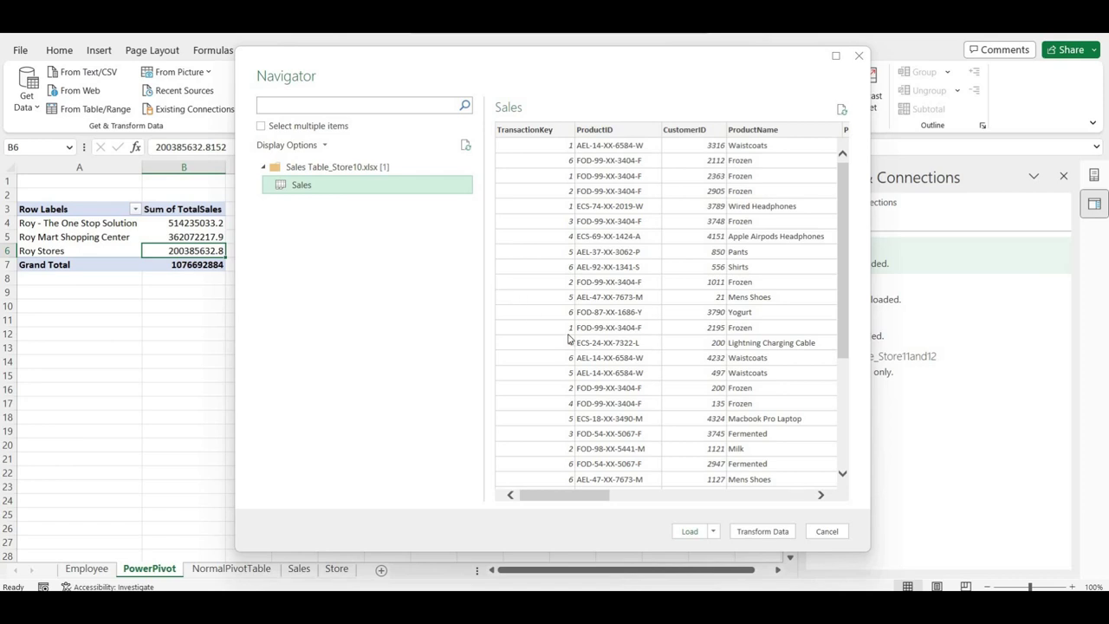
Load the Store10 Sales sheet as a connection only, without adding it to the Data Model.
click(715, 531)
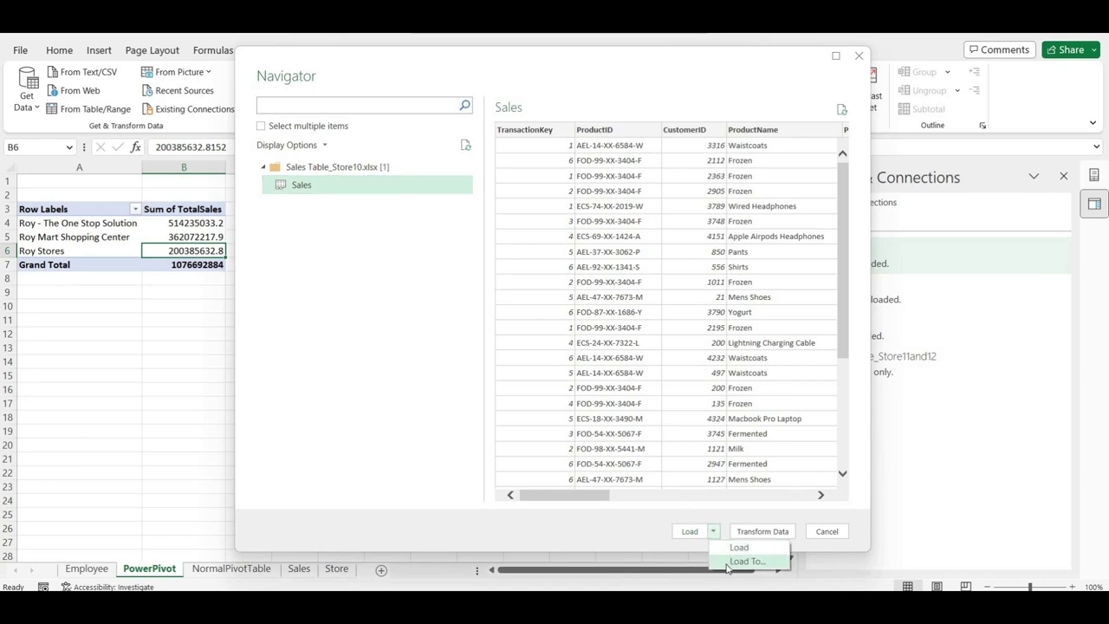
click(734, 562)
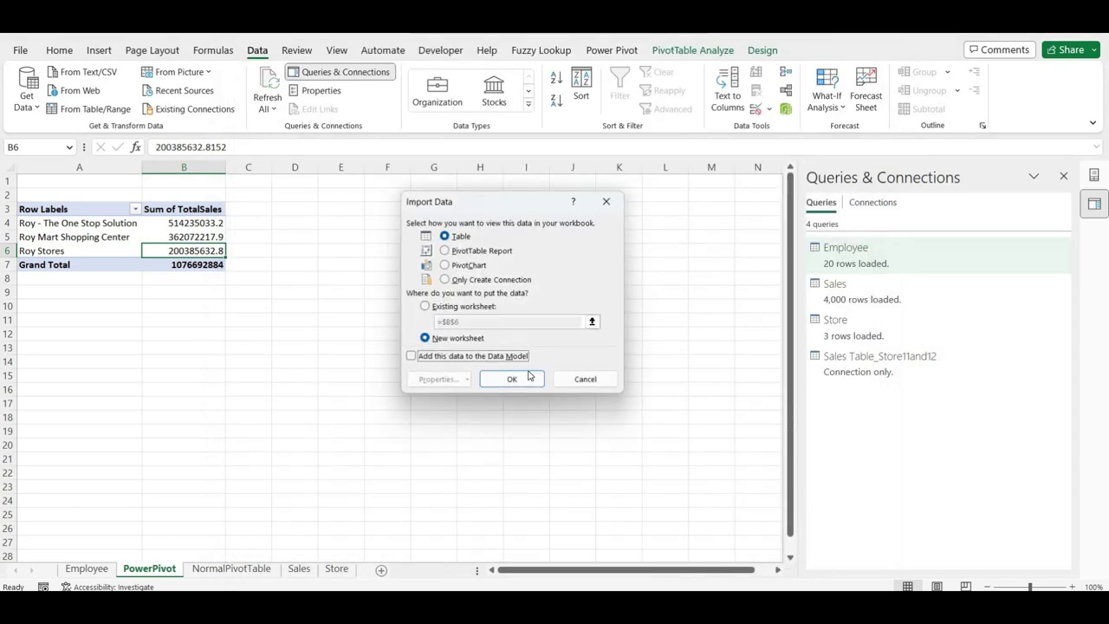
click(457, 285)
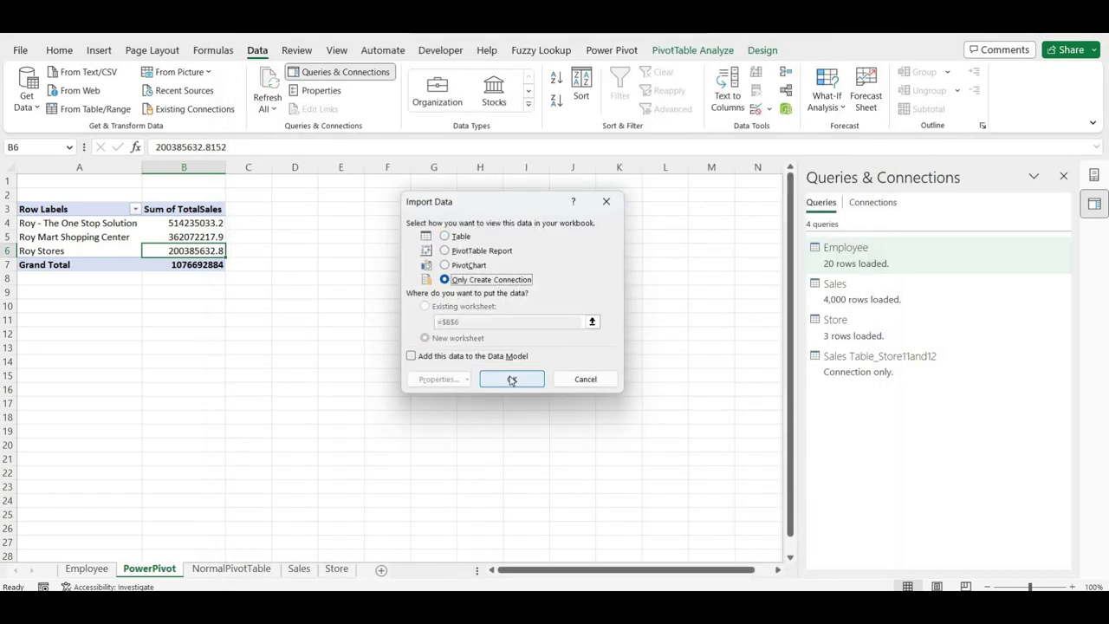
click(513, 380)
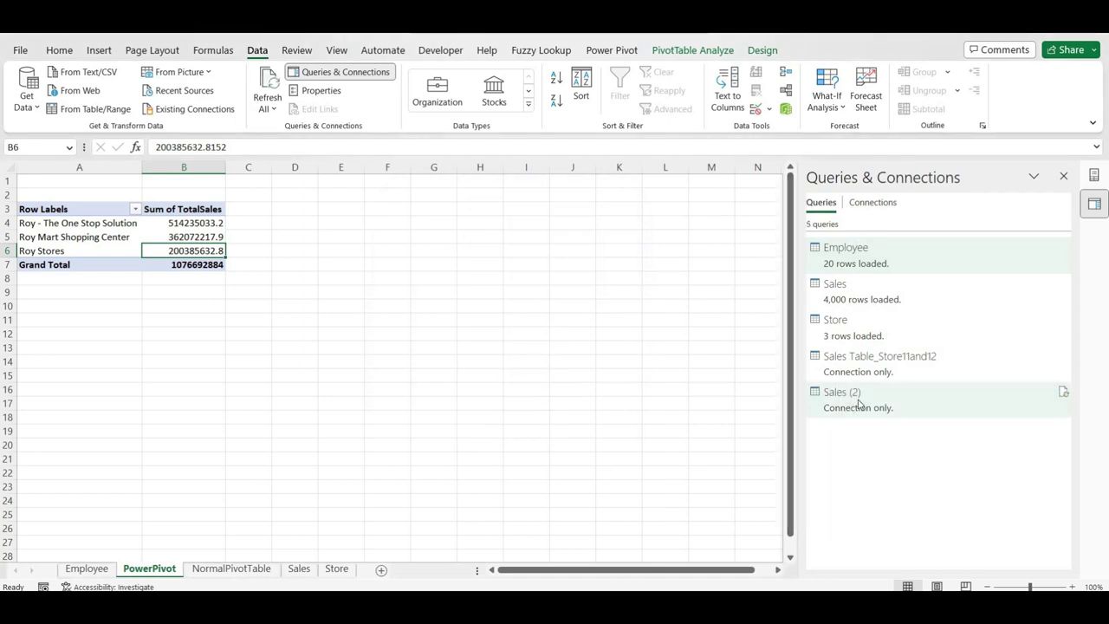
Rename the Sales (2) query as Sales Store_10 in the Power Query Editor, then close and load the change.
mouse_move(860, 400)
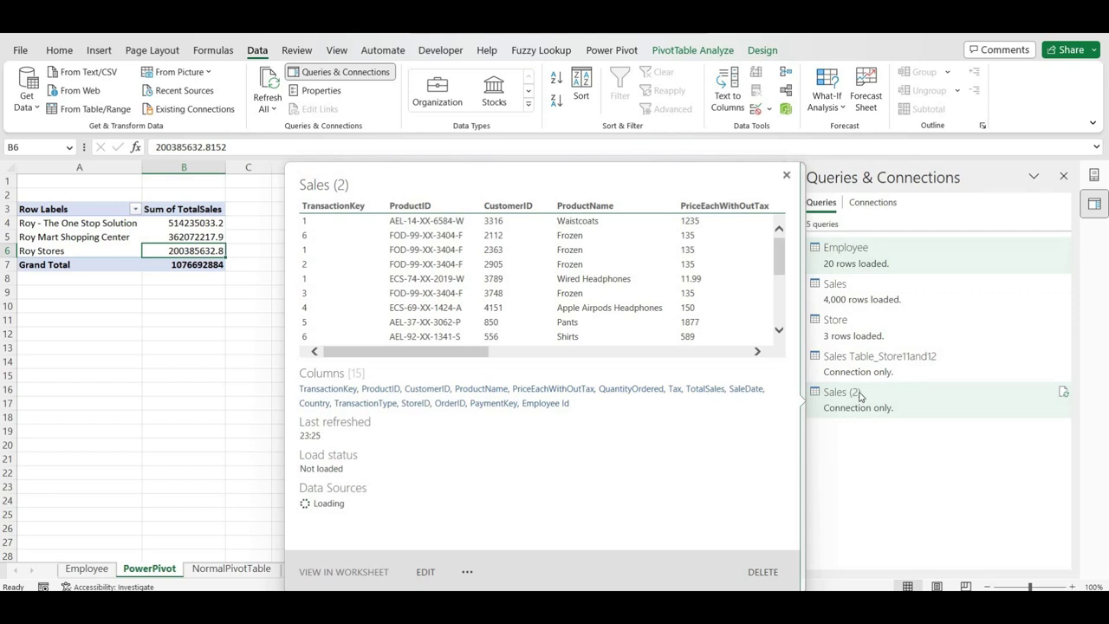
double_click(859, 395)
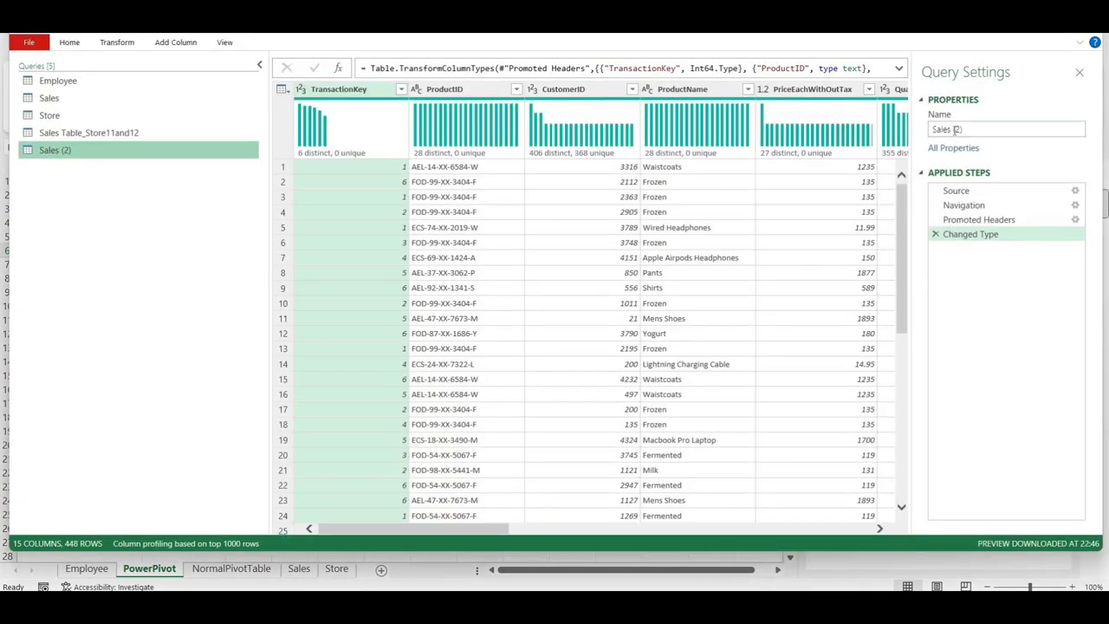
drag(954, 129, 975, 134)
key(BackSpace)
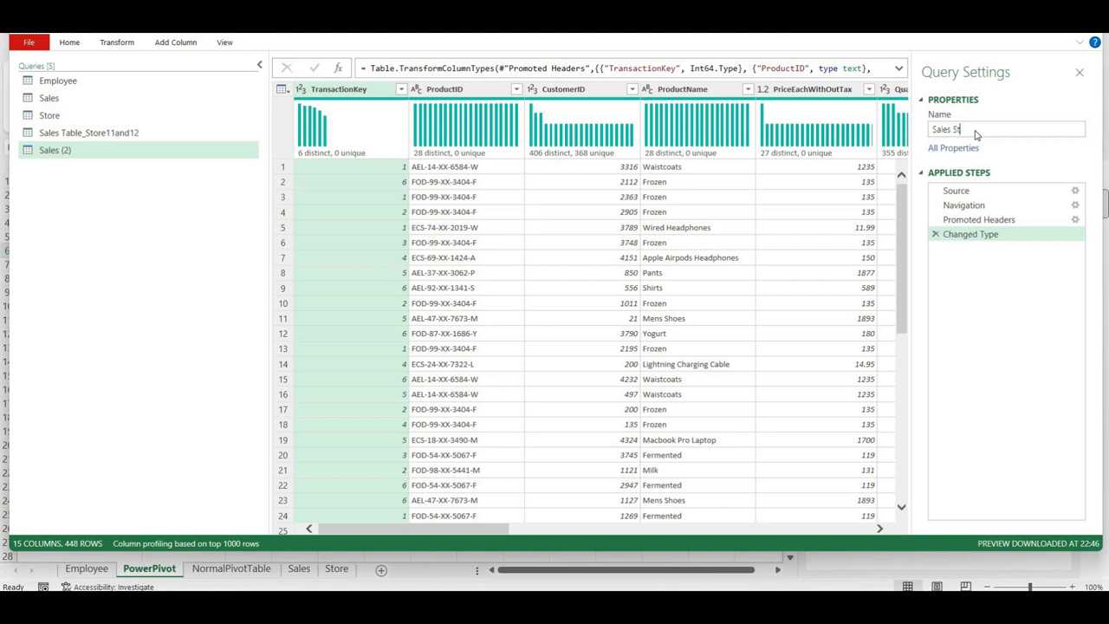
text(Store_10)
key(Return)
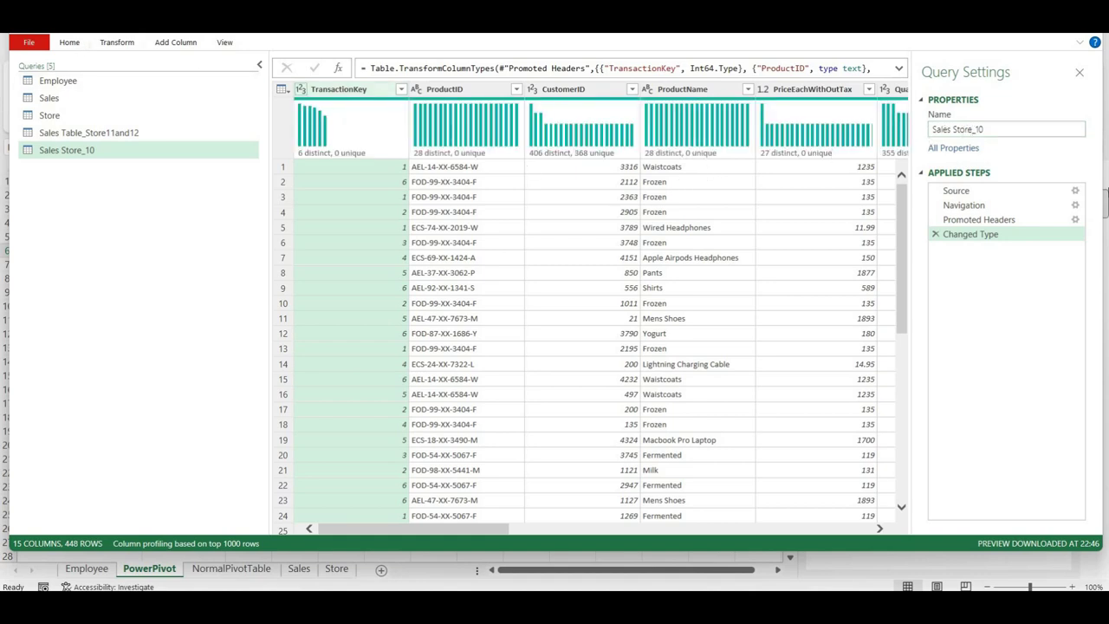
click(69, 43)
click(26, 92)
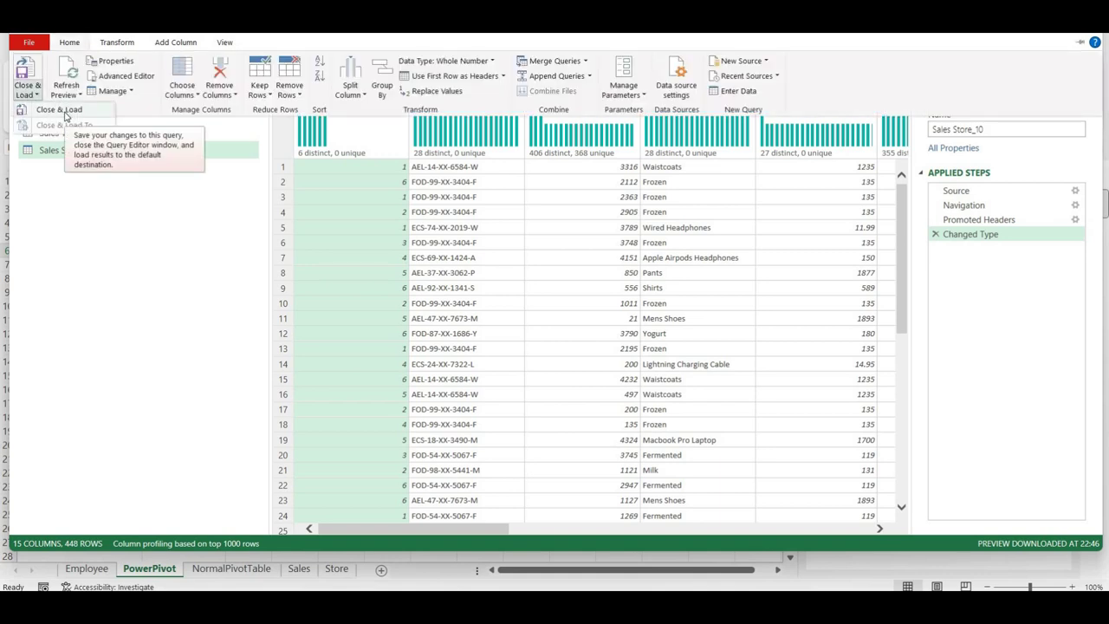
click(66, 113)
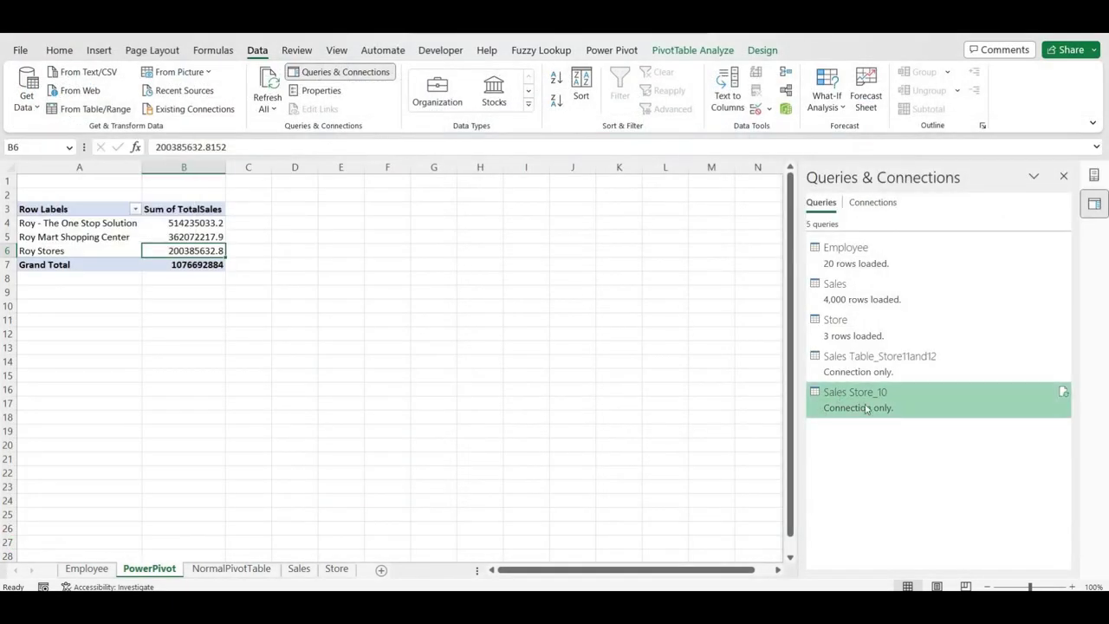
Append two queries into a new one, with Sales Table_Store11and12 as the first table and Sales Store_10 as the second.
mouse_move(851, 404)
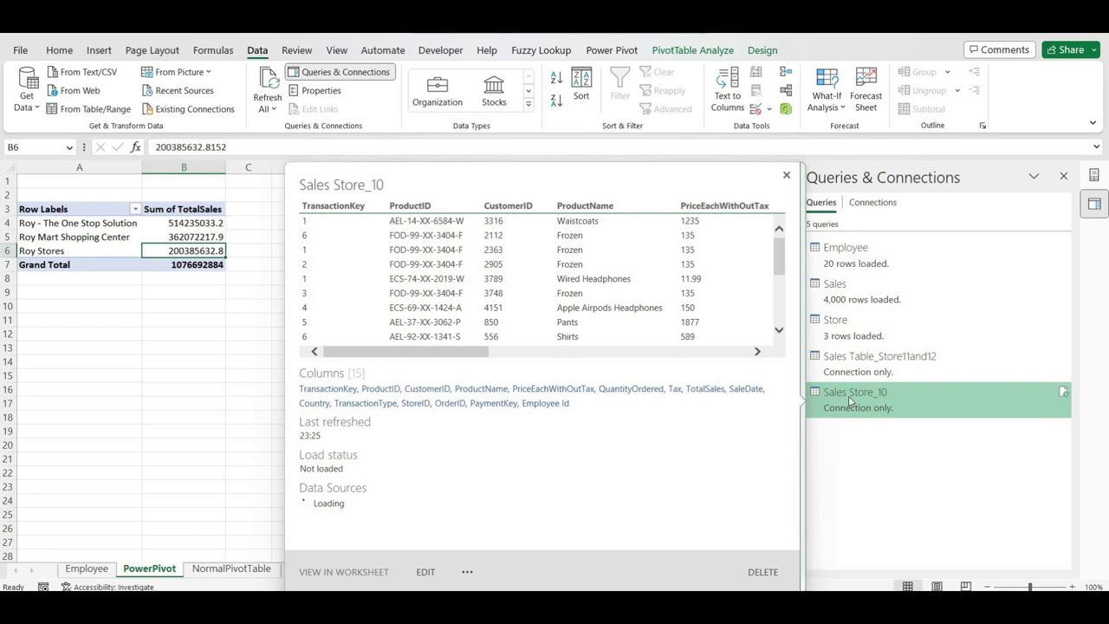
mouse_move(891, 366)
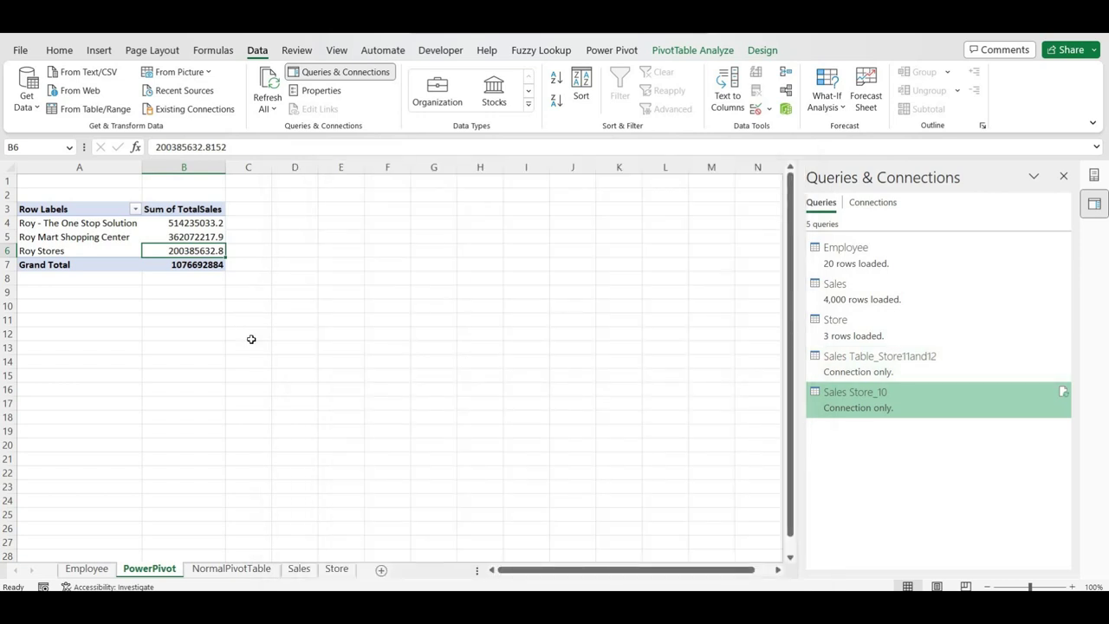
click(26, 97)
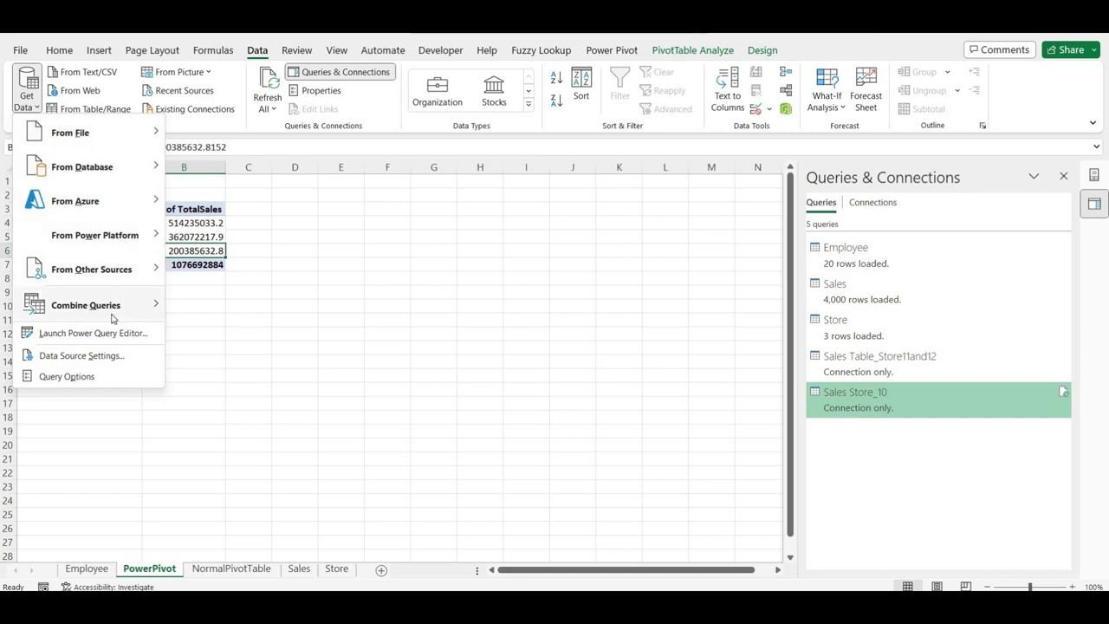
mouse_move(94, 315)
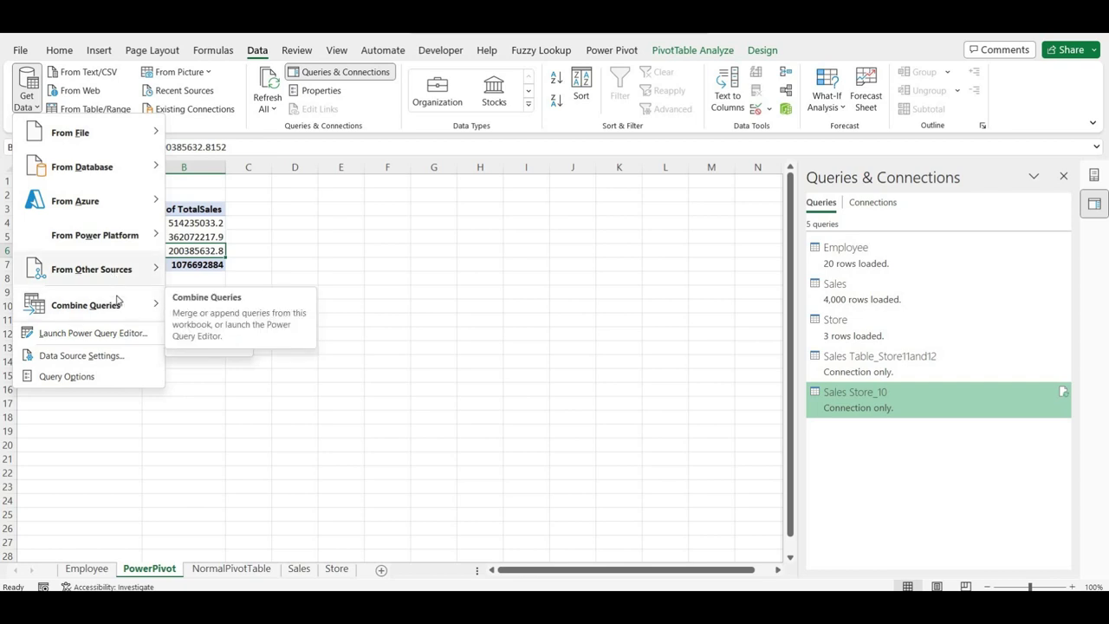
mouse_move(131, 304)
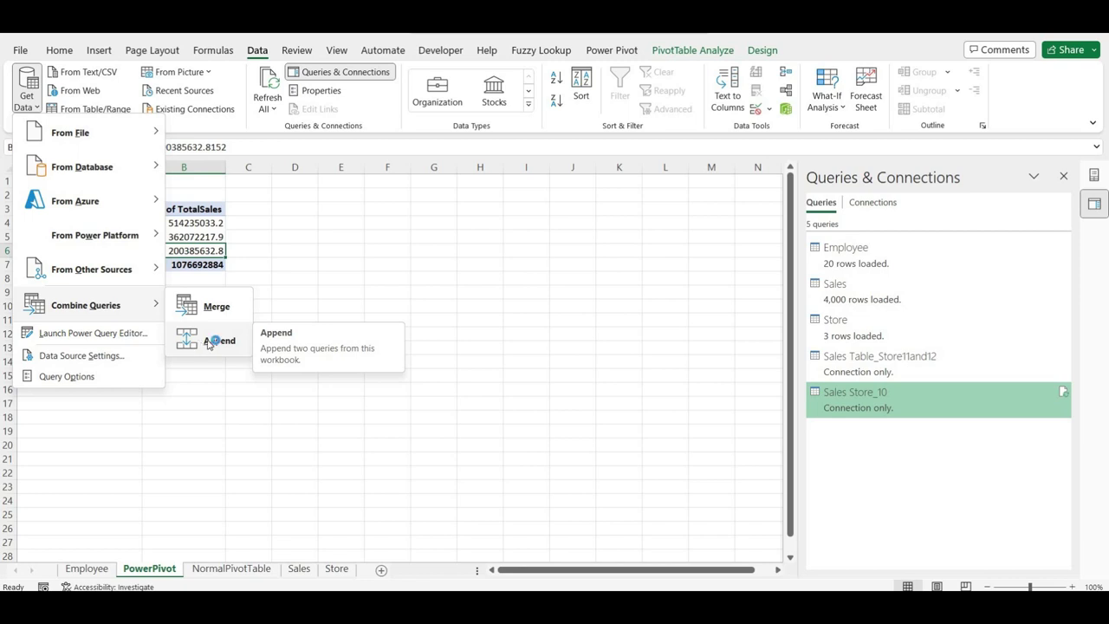
click(208, 344)
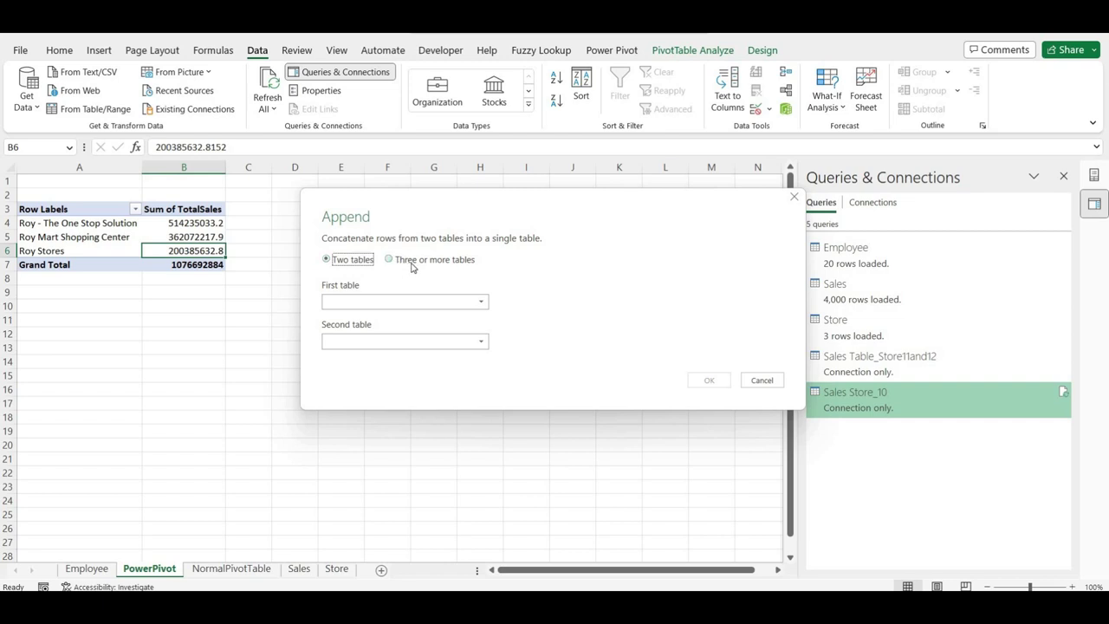
click(379, 304)
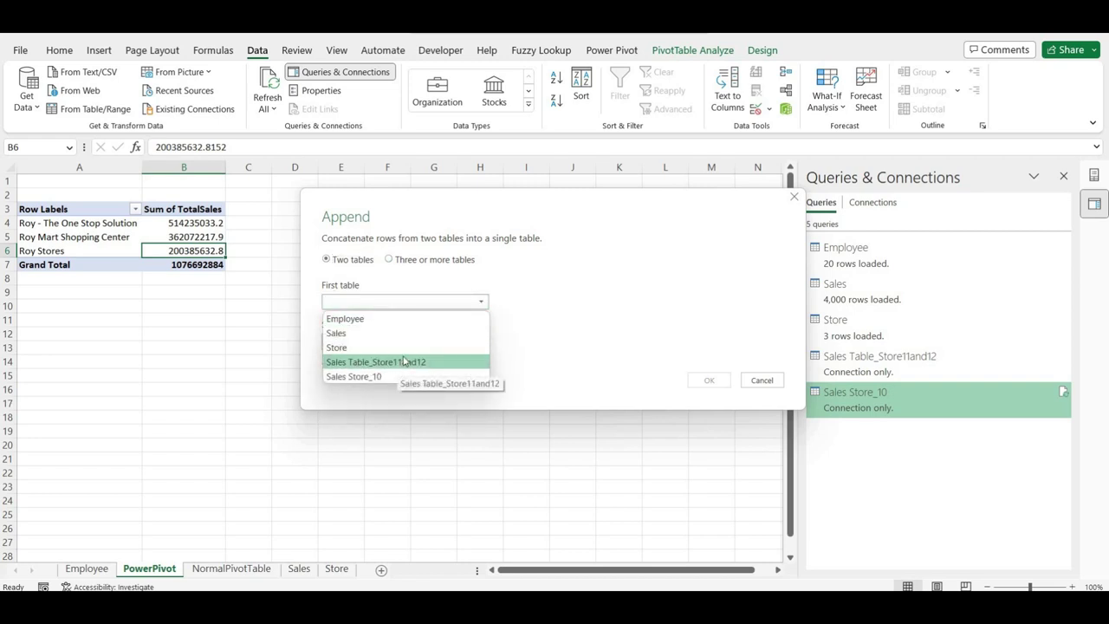
click(389, 362)
click(353, 343)
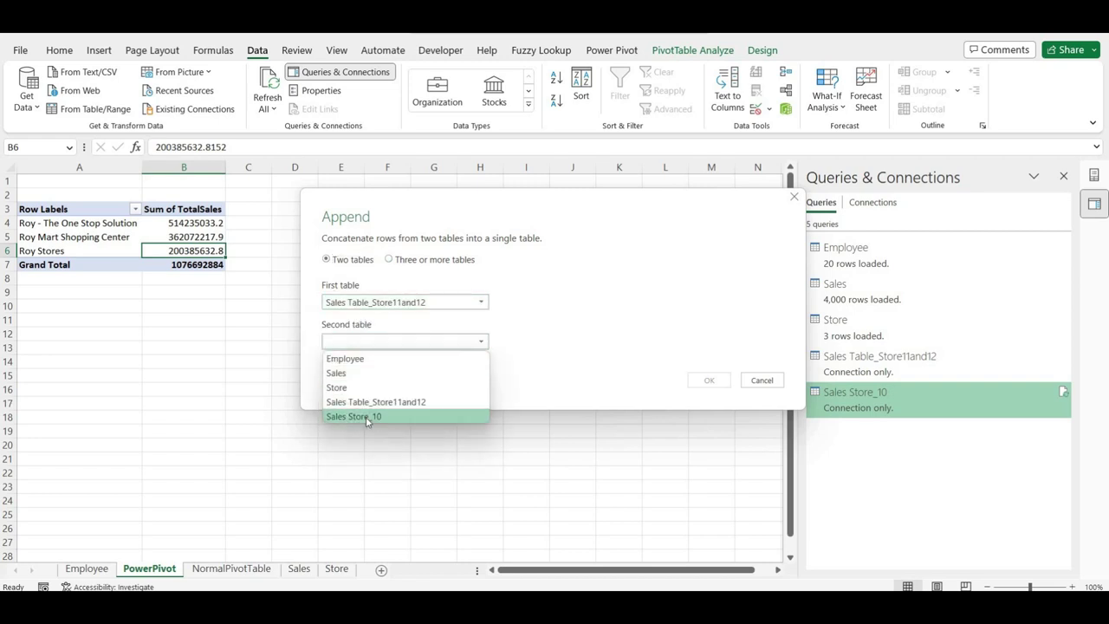
click(392, 417)
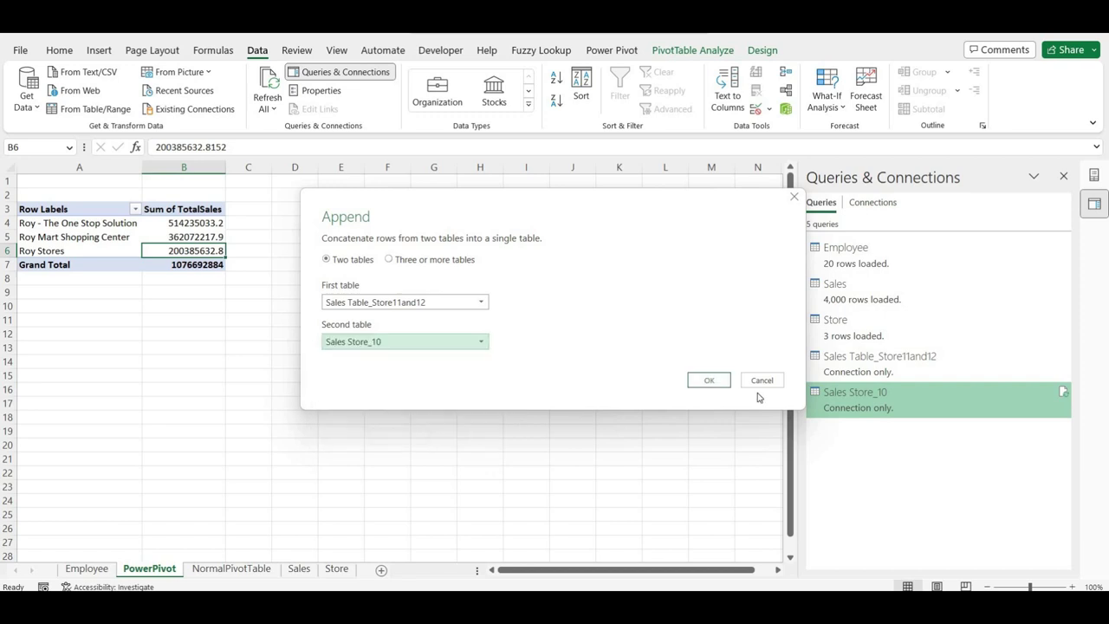
click(707, 383)
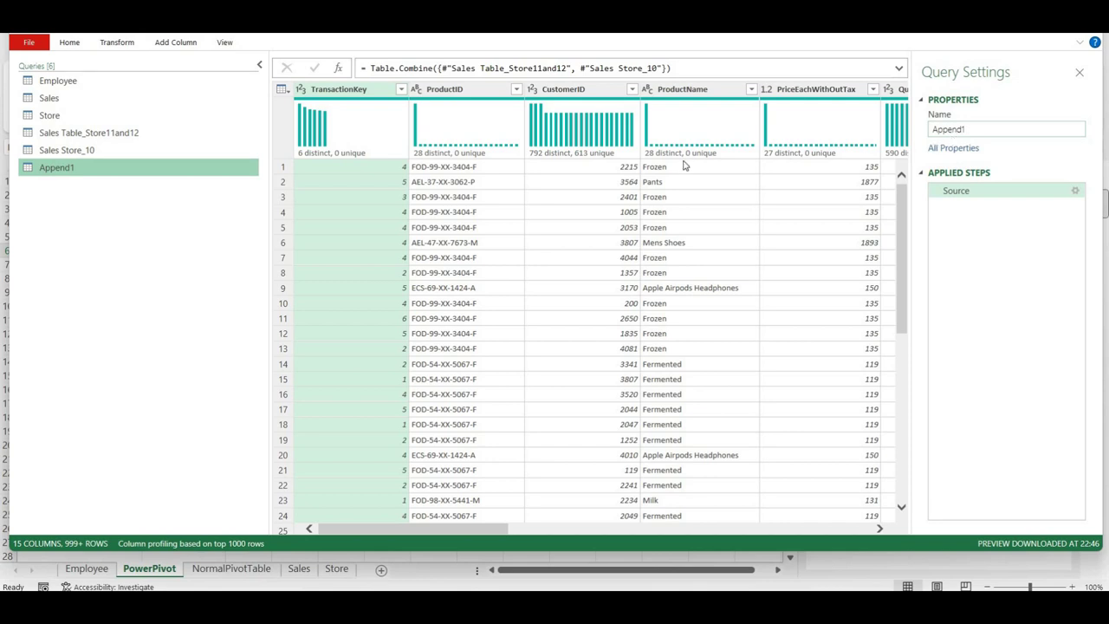
Load the appended query as a table on a new worksheet and add it to the Data Model.
click(69, 44)
click(28, 92)
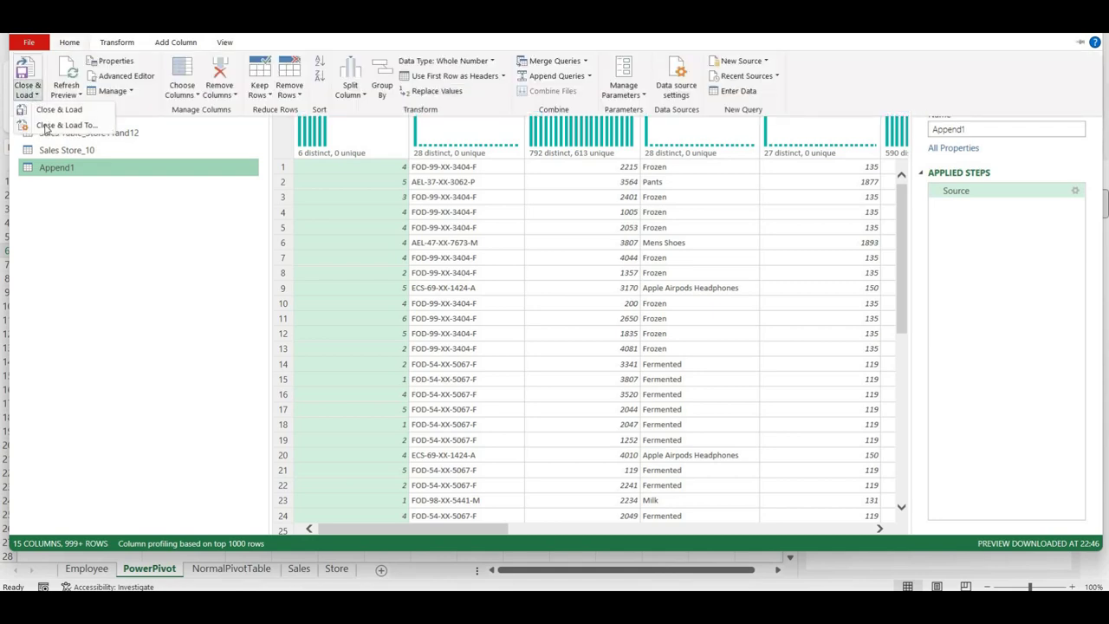
click(61, 125)
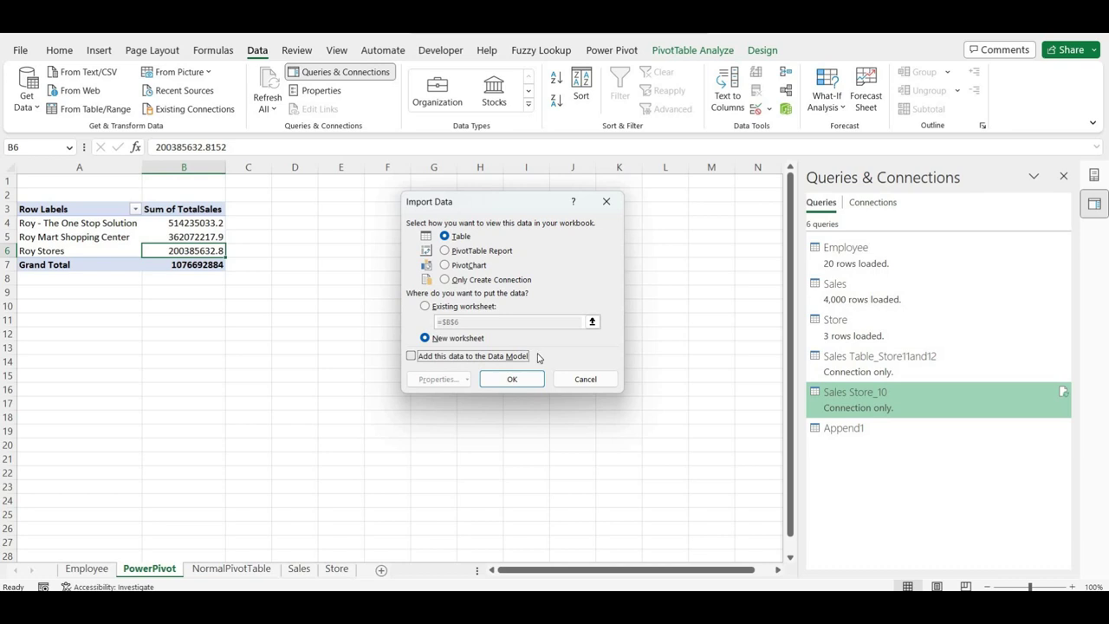
click(412, 357)
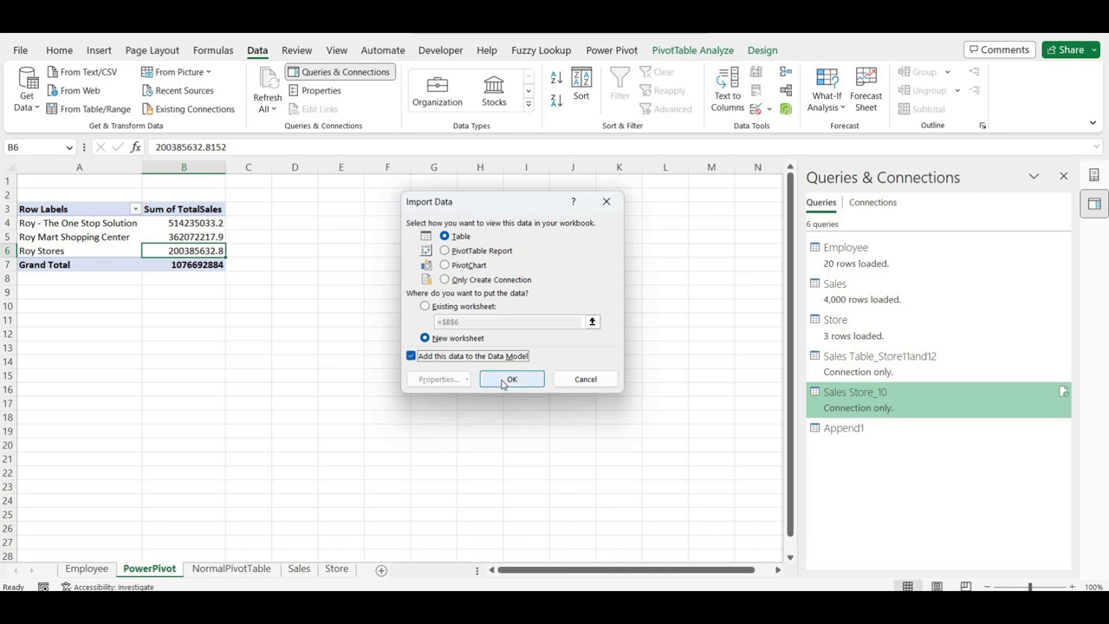
click(501, 381)
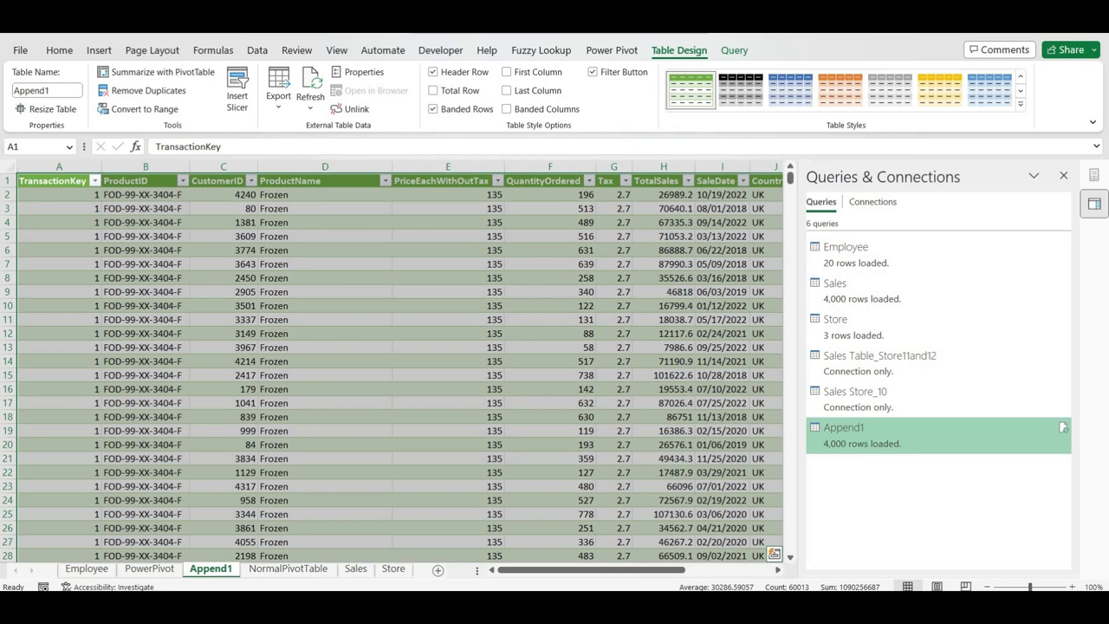
Check for the appended table in the Power Pivot diagram, and examine the StoreID filter values in its Excel worksheet table.
click(685, 528)
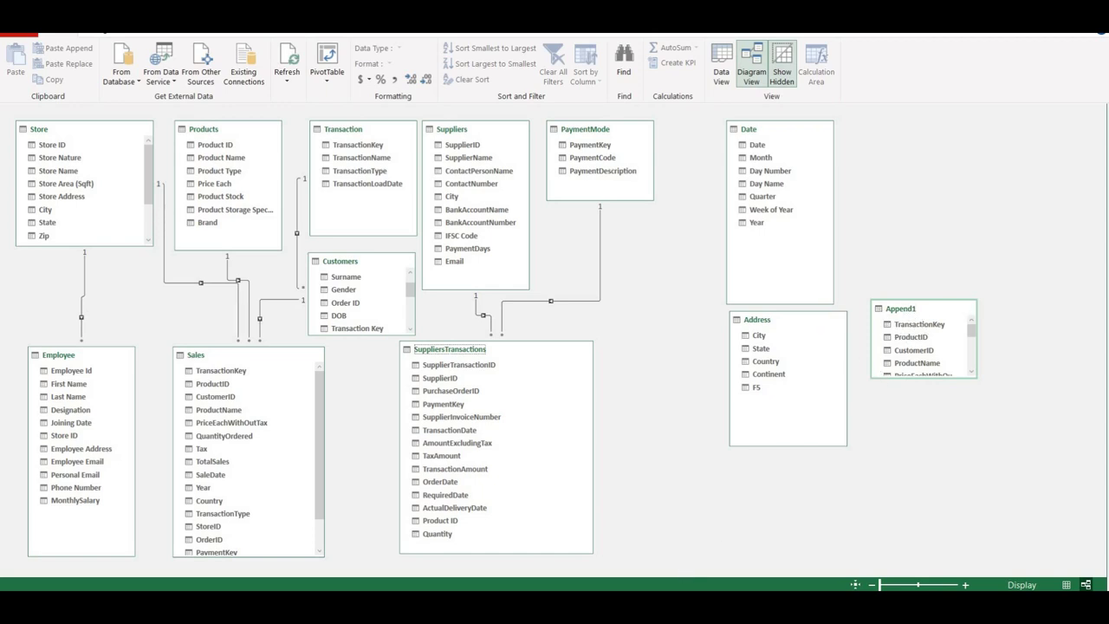
click(515, 490)
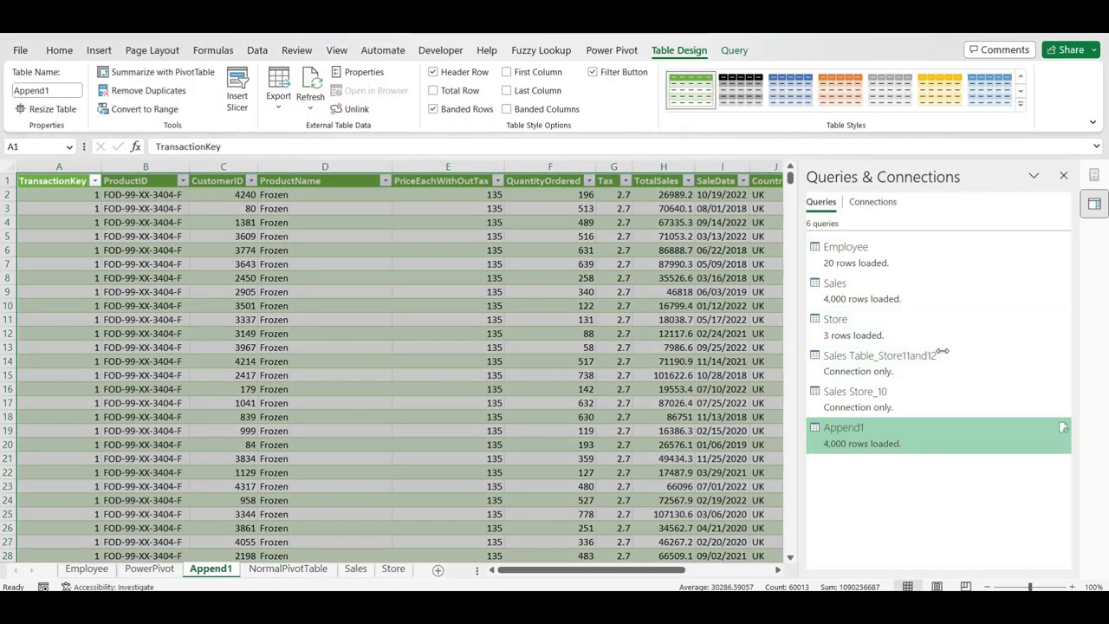
drag(941, 352, 979, 369)
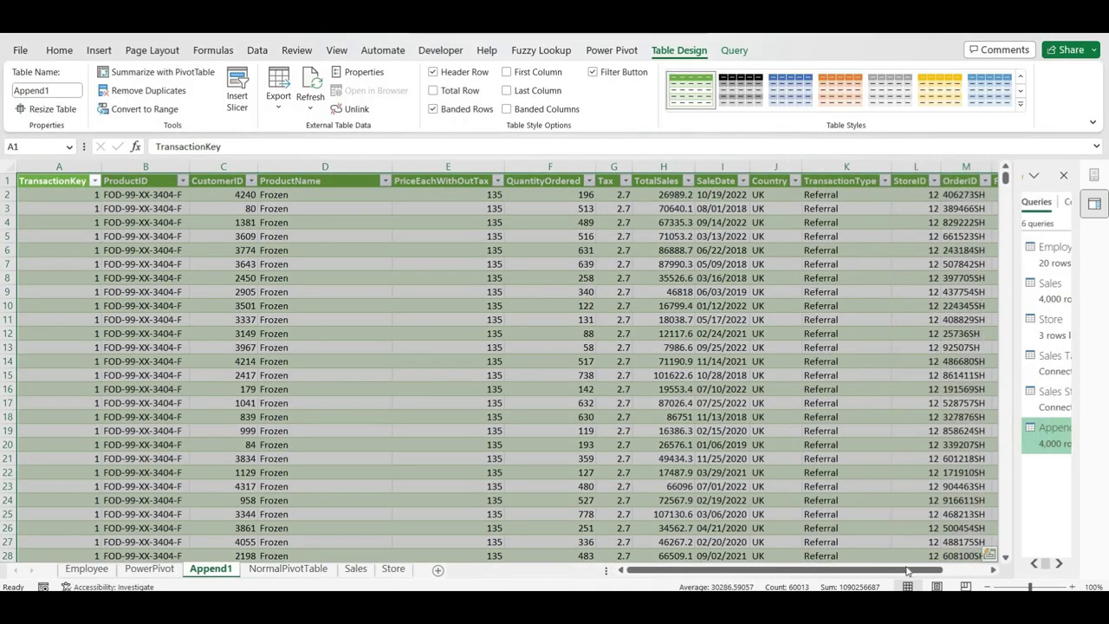
drag(907, 570, 937, 572)
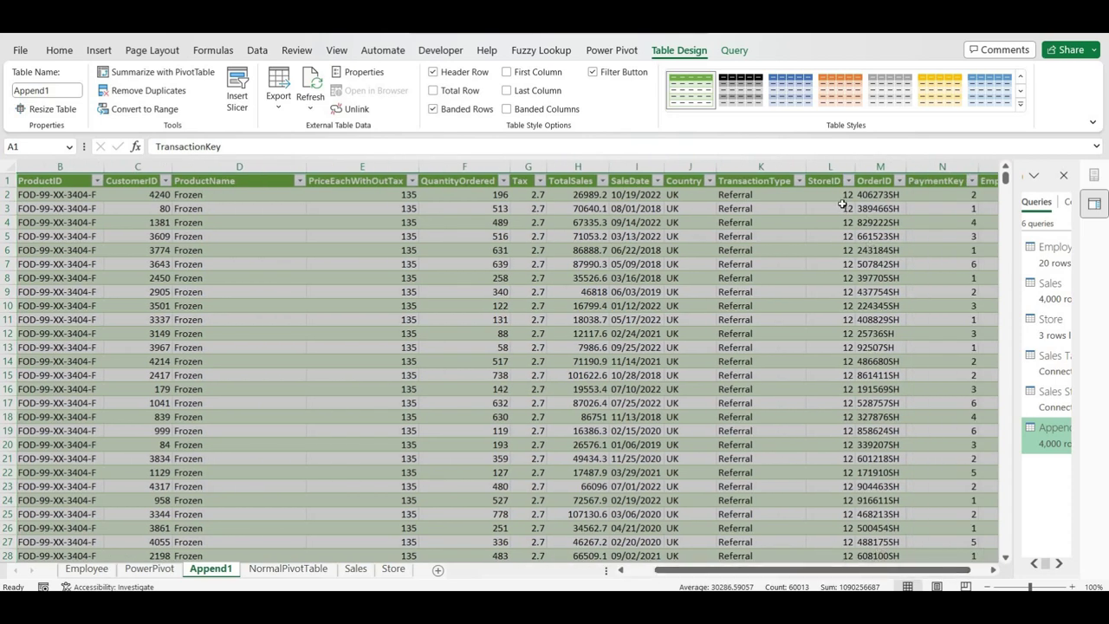
click(842, 205)
click(846, 181)
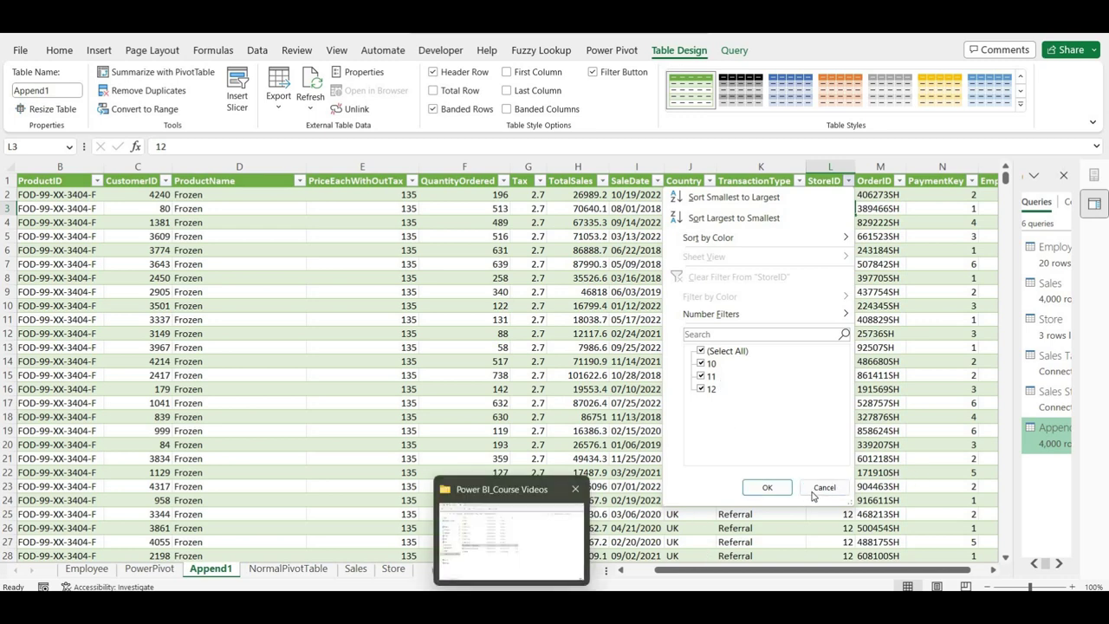
Close the StoreID filter list and the queries pane, and switch to the Power Pivot diagram.
click(767, 487)
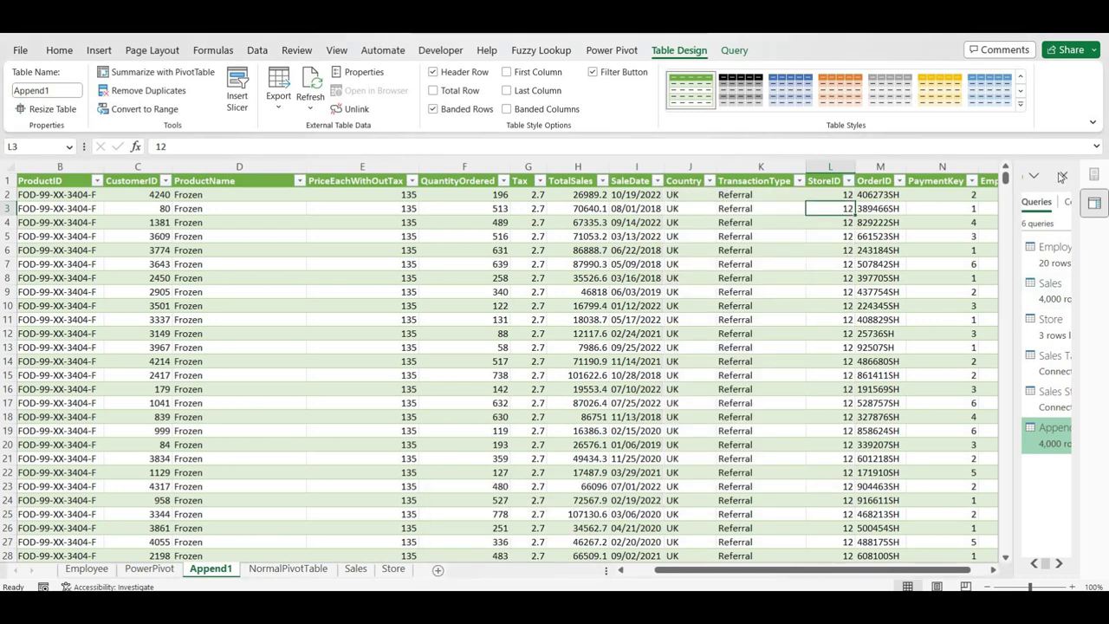
click(1063, 176)
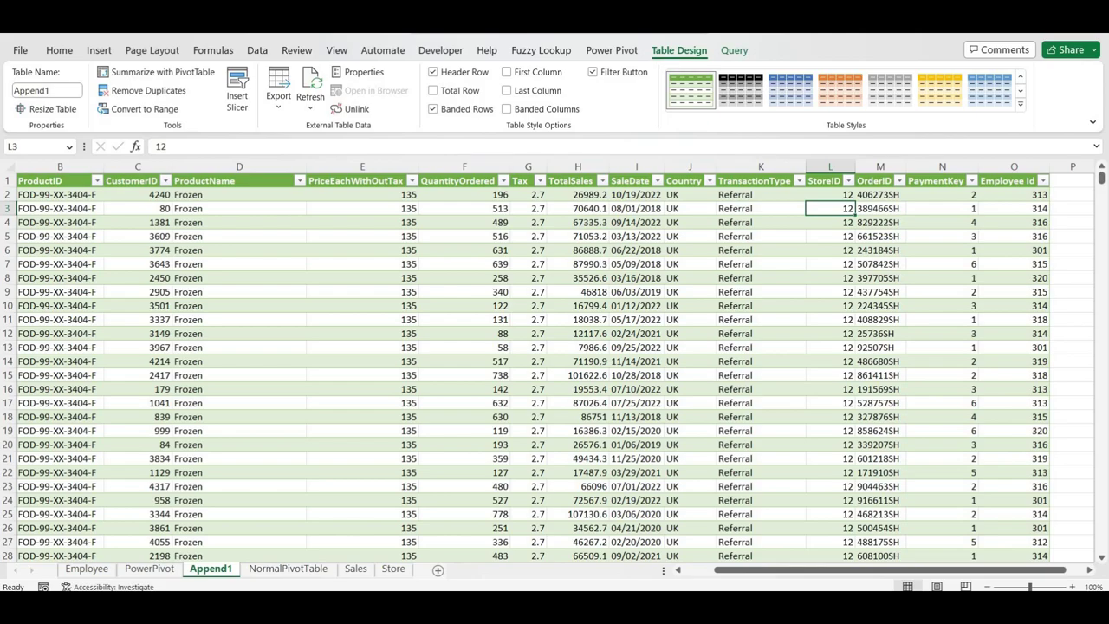
click(680, 538)
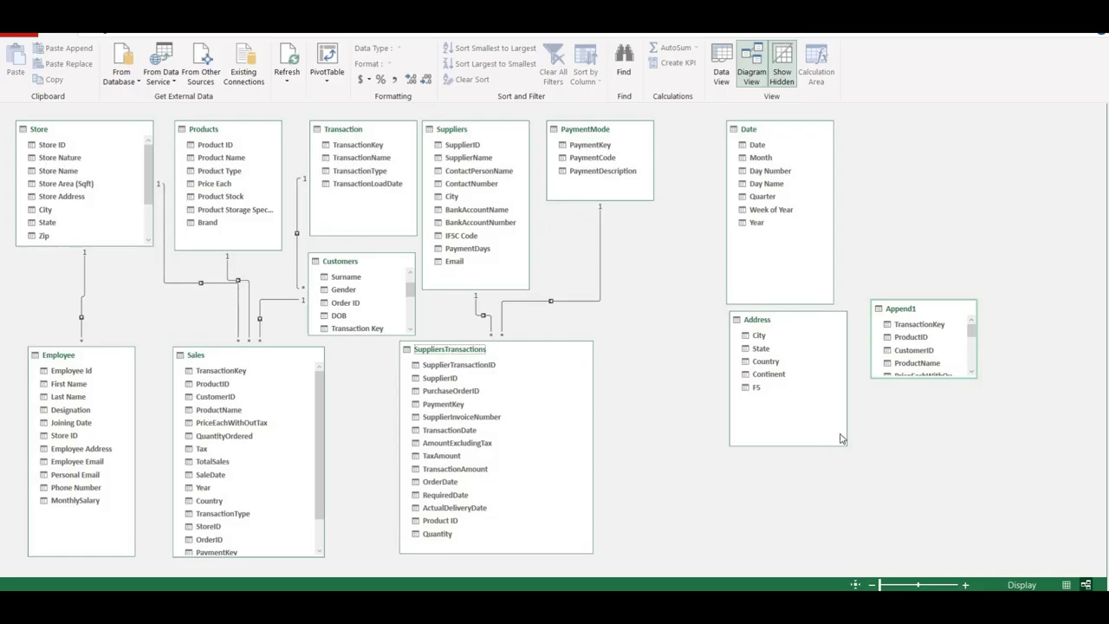
Try to rename the Append1 table as Sales_AllStores in the Power Pivot diagram.
mouse_move(896, 313)
double_click(905, 311)
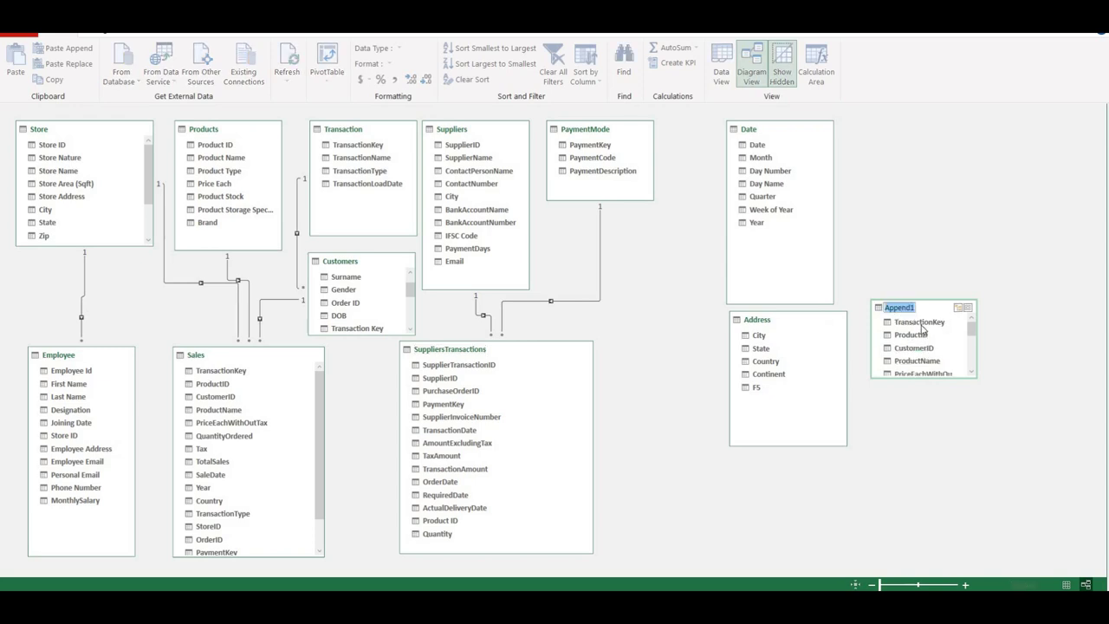
text(Sales)
text(_AllStores)
key(Return)
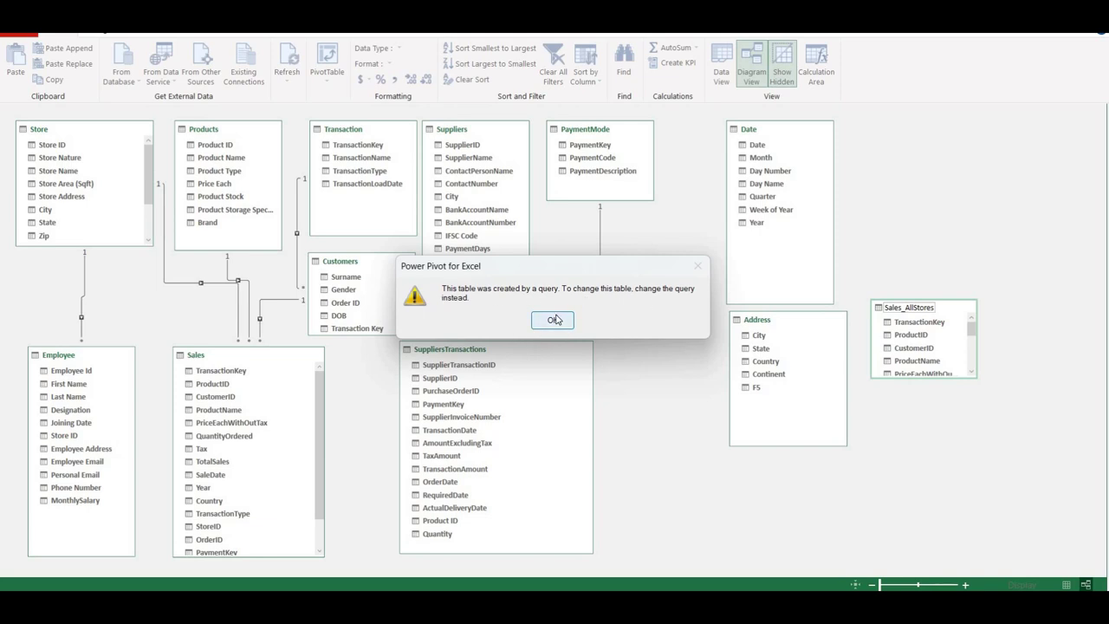
click(551, 319)
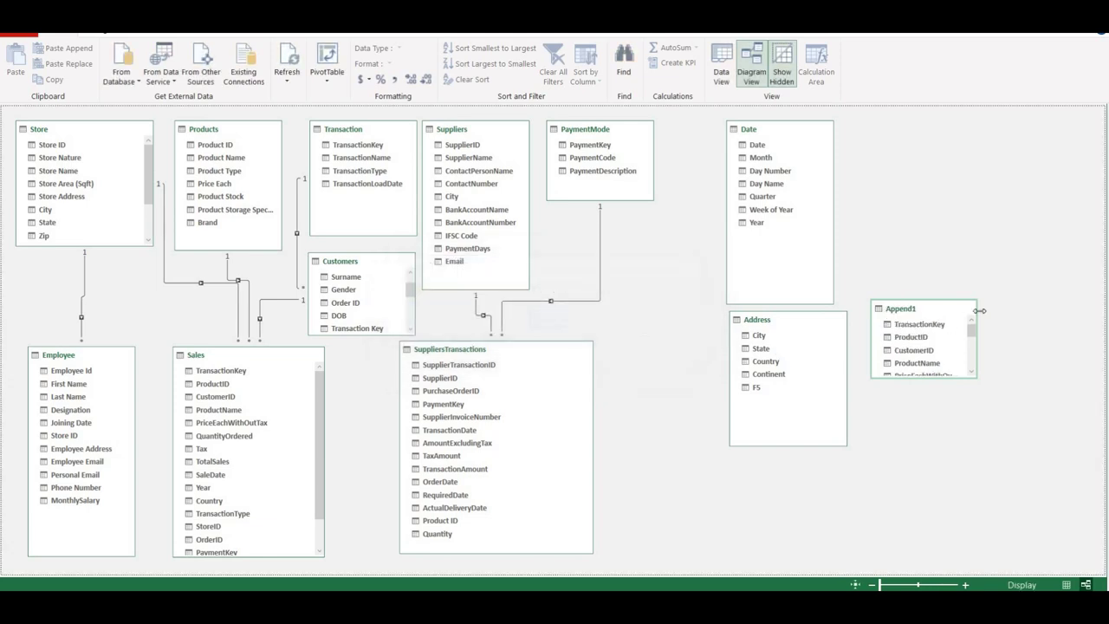
double_click(908, 312)
text(Sales_Al)
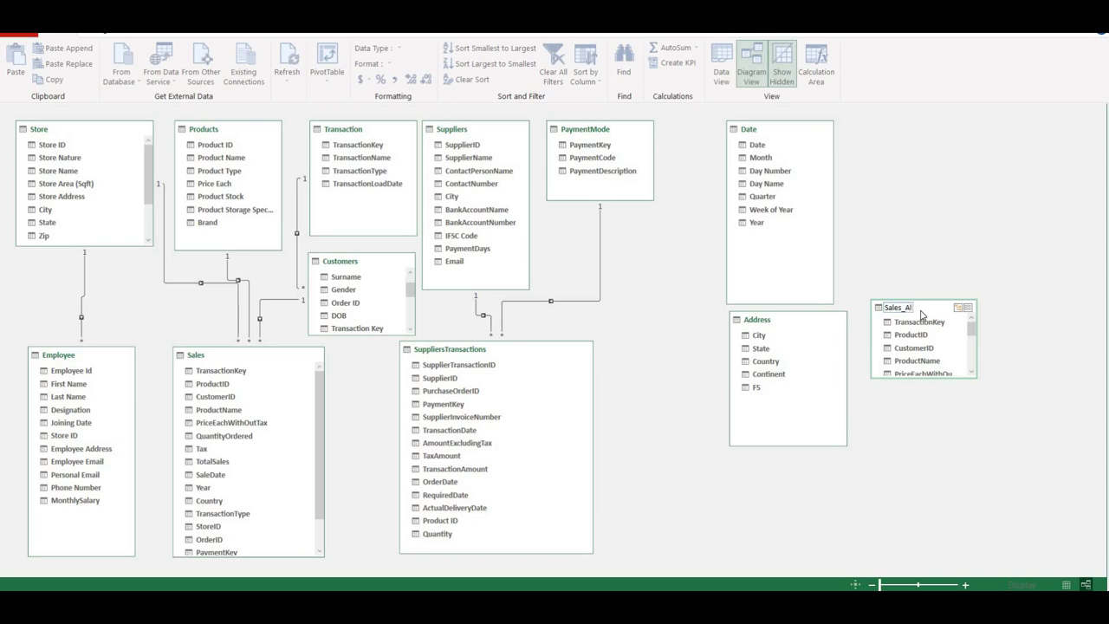
text(lStores)
key(Return)
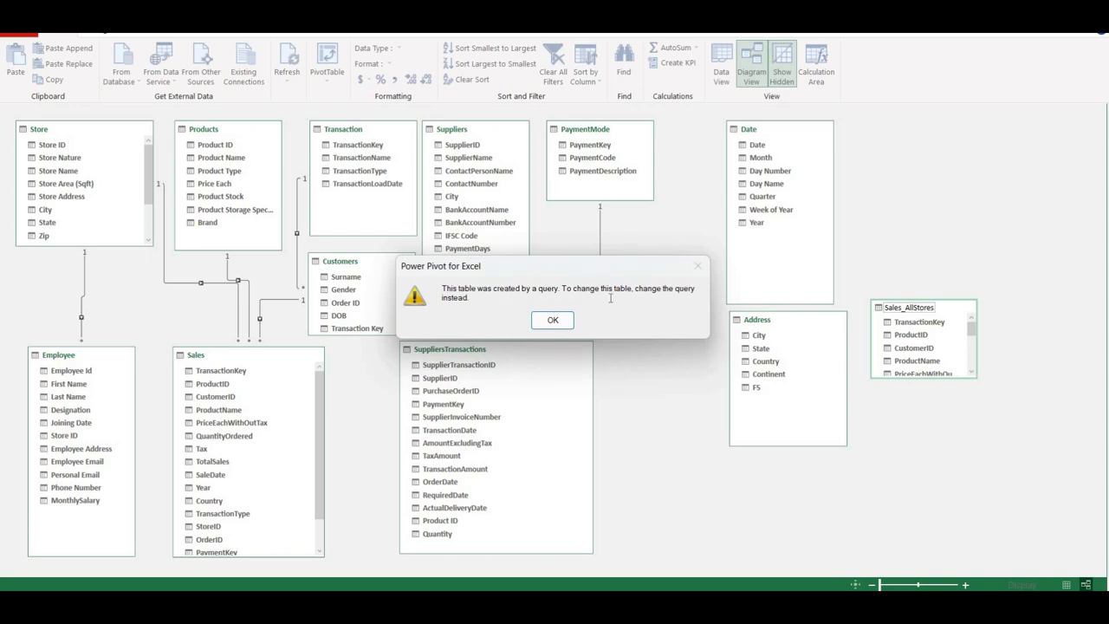
click(555, 320)
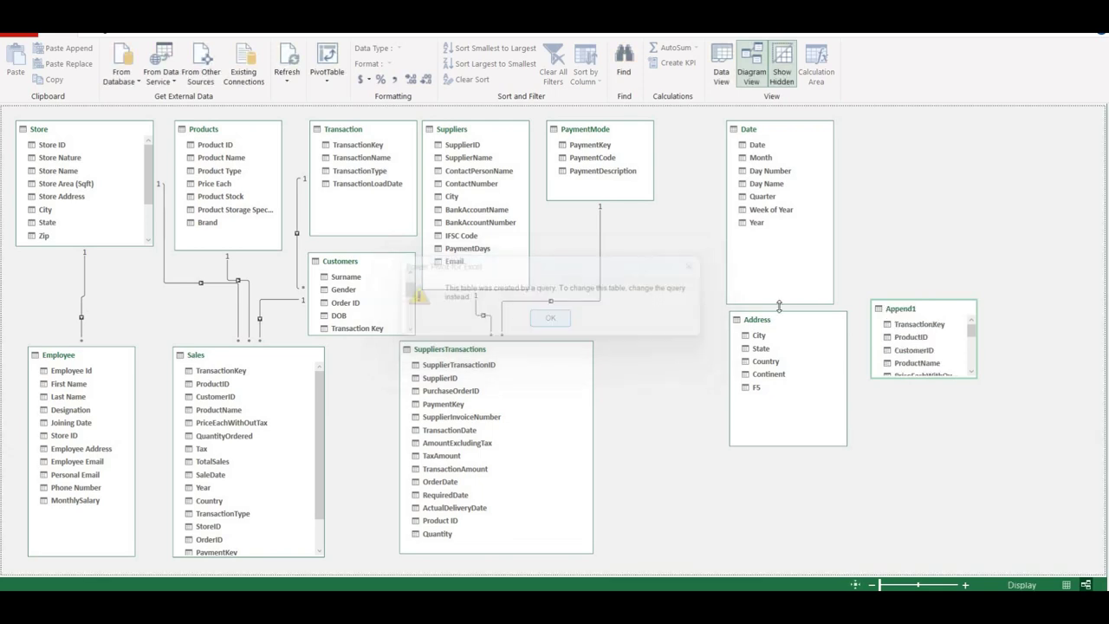
Place the Append1 table beside SuppliersTransactions, enlarge it to show more of its fields, and move Address and Date aside to make room.
drag(899, 307, 640, 345)
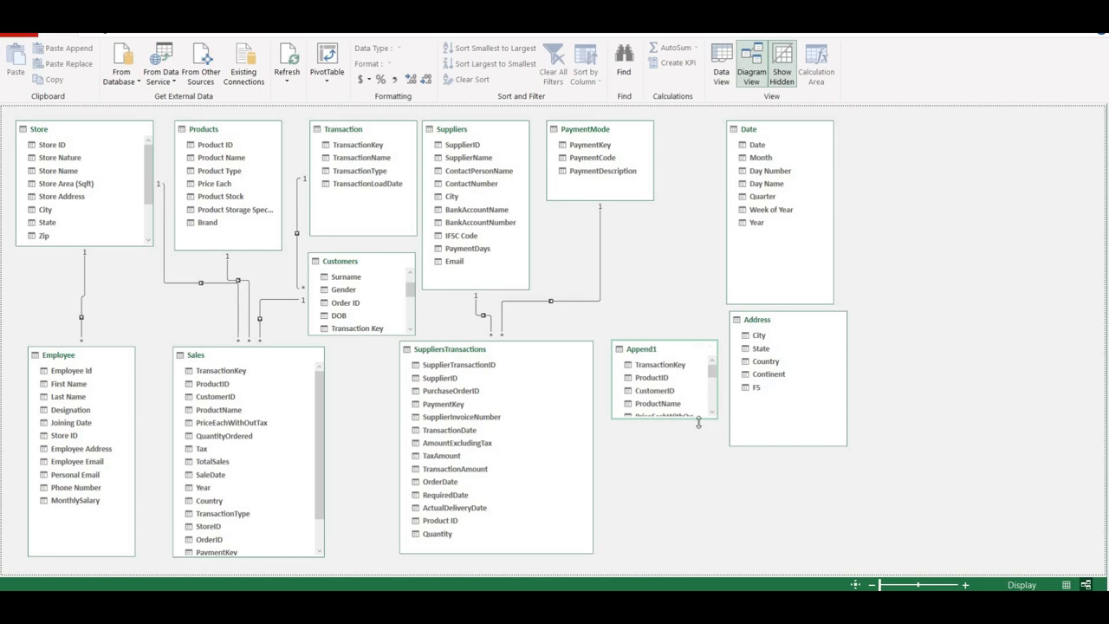
drag(699, 432, 700, 493)
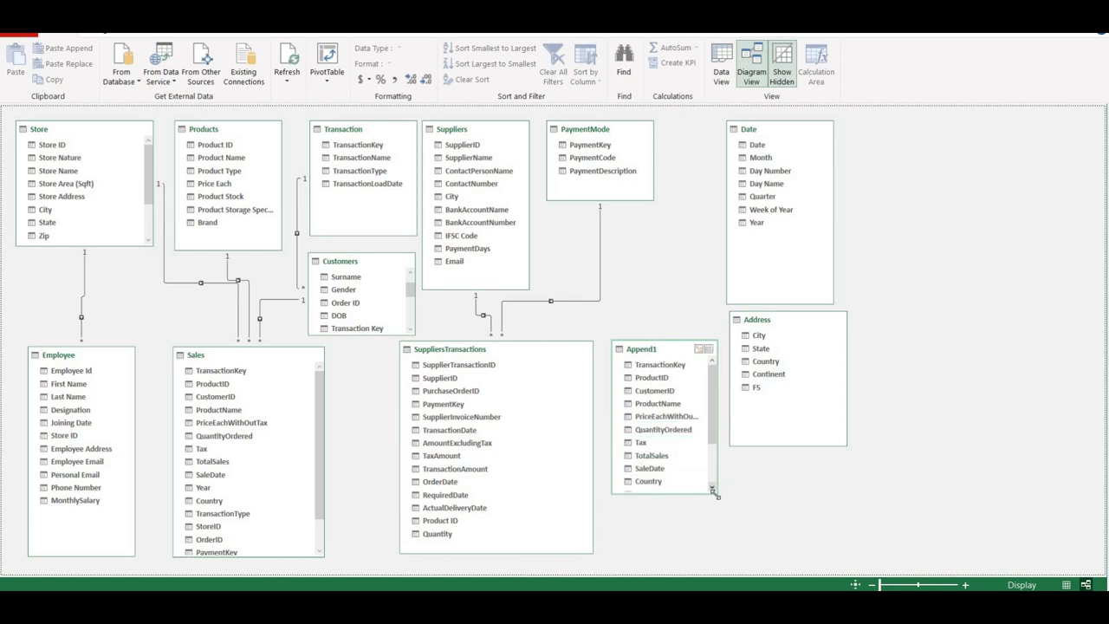
mouse_move(723, 513)
mouse_down()
mouse_move(733, 549)
mouse_move(730, 512)
mouse_up()
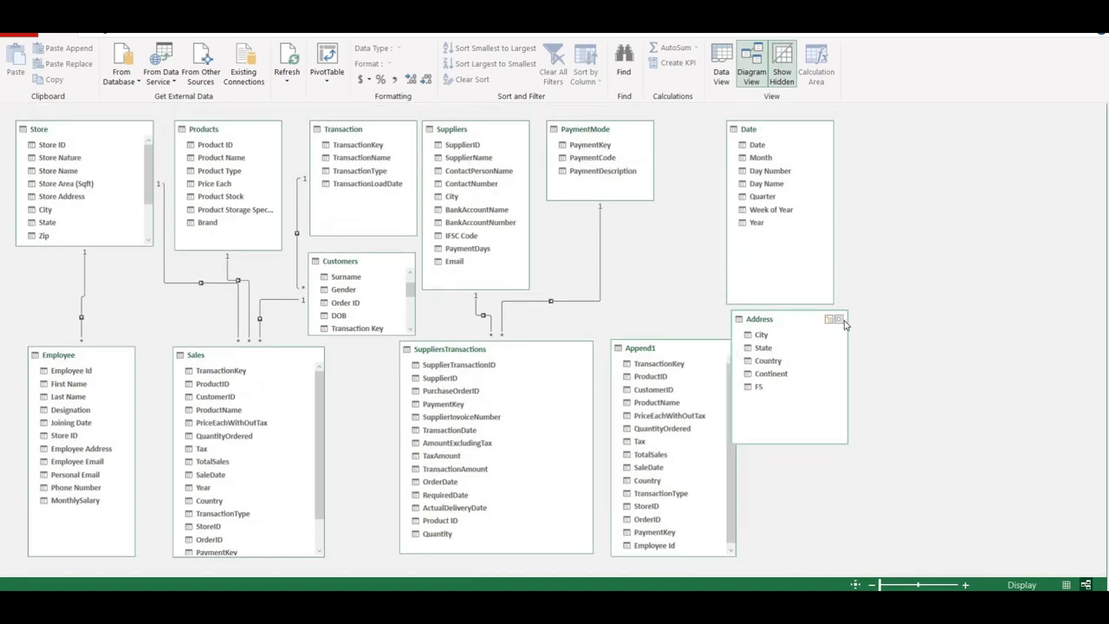
drag(835, 320, 884, 319)
drag(777, 132, 831, 131)
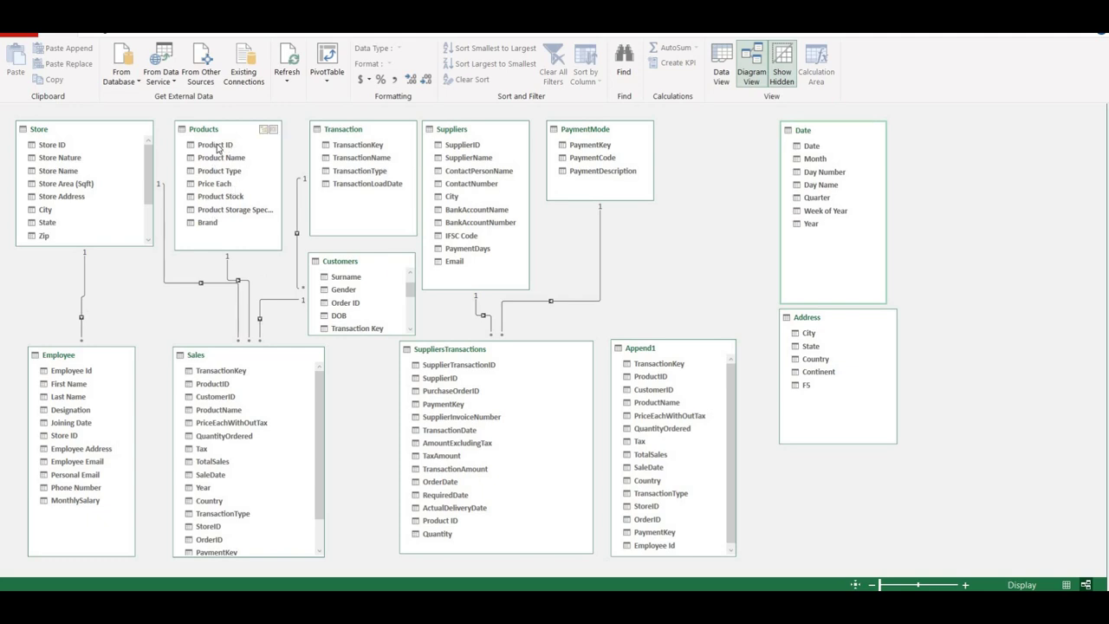
Relate Product ID in Products to ProductID in Append1, and shift the Append1 and Suppliers tables slightly in the diagram.
drag(217, 147, 669, 376)
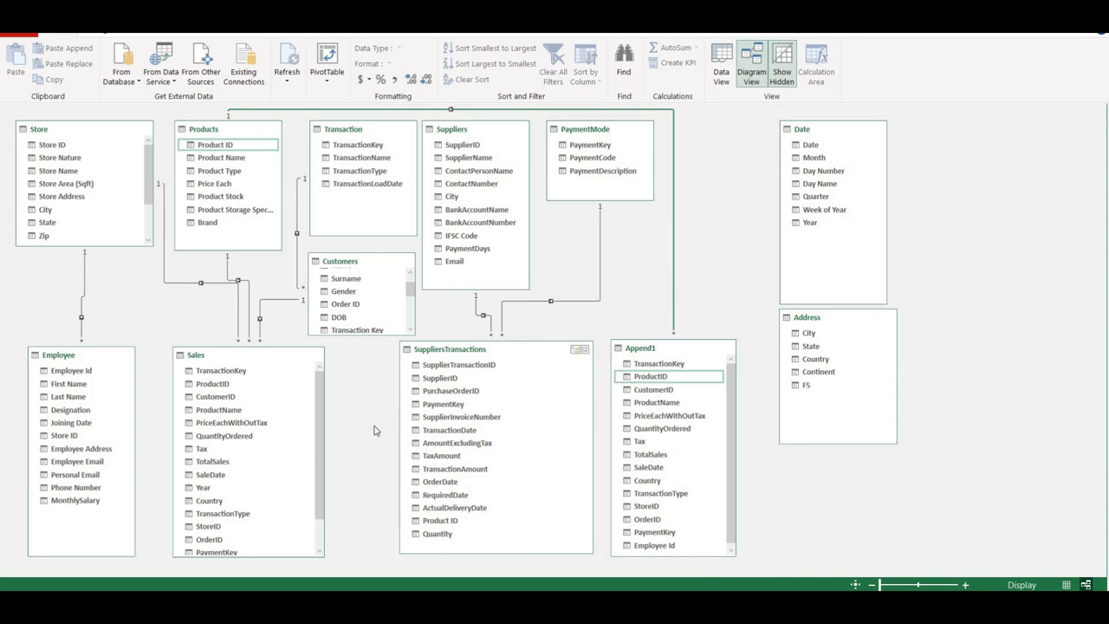
scroll(314, 457, down, 1)
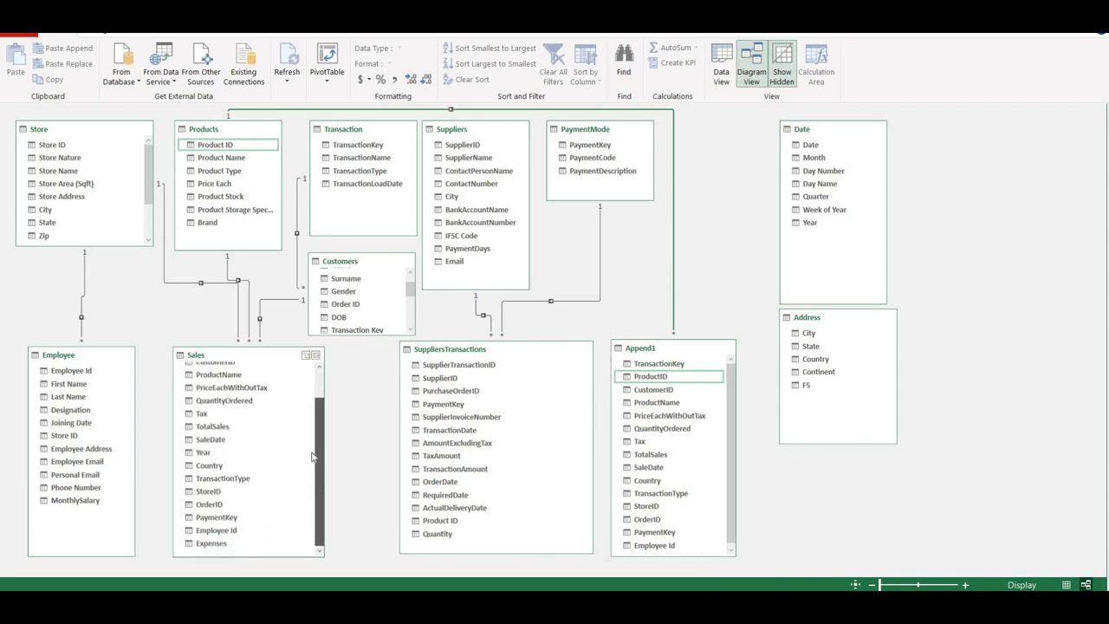
scroll(314, 457, up, 3)
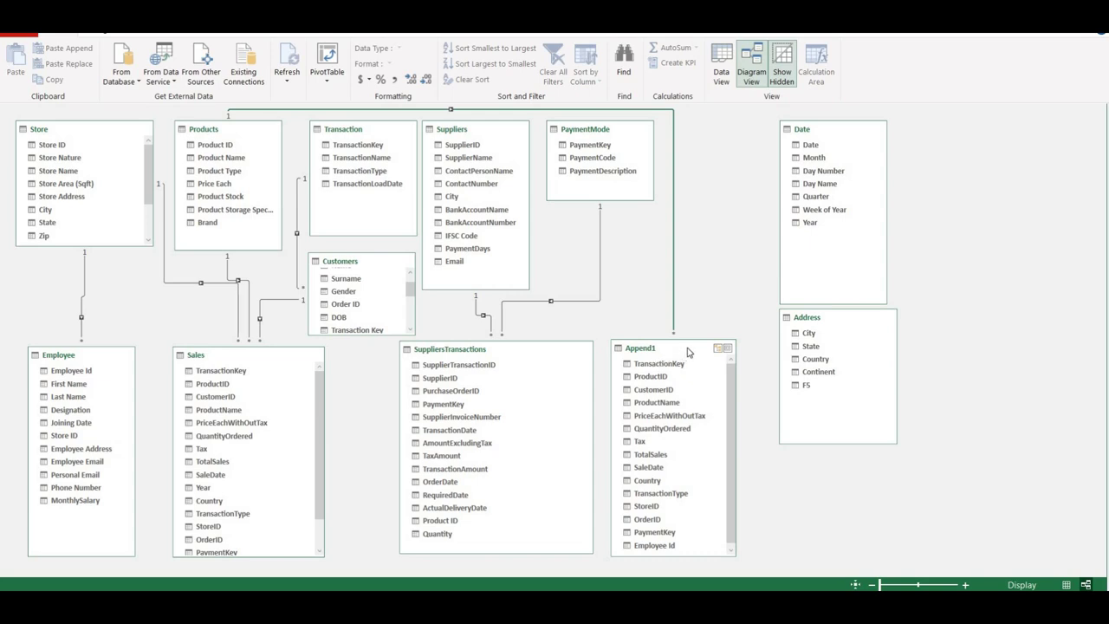
drag(687, 350, 712, 351)
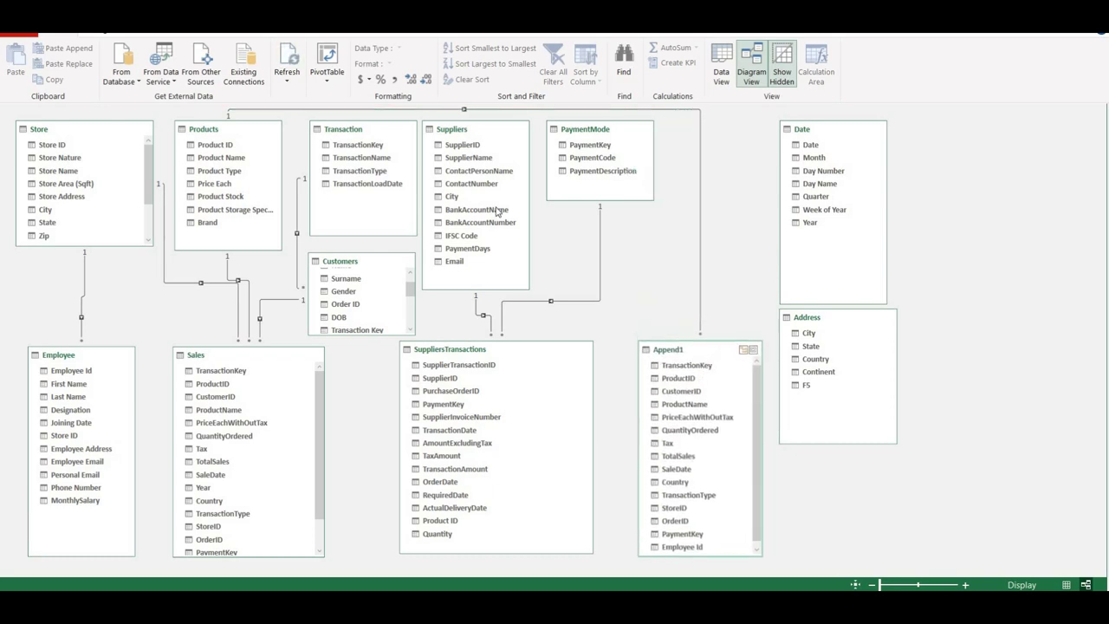
mouse_move(477, 130)
mouse_down()
mouse_move(737, 301)
mouse_move(483, 126)
mouse_up()
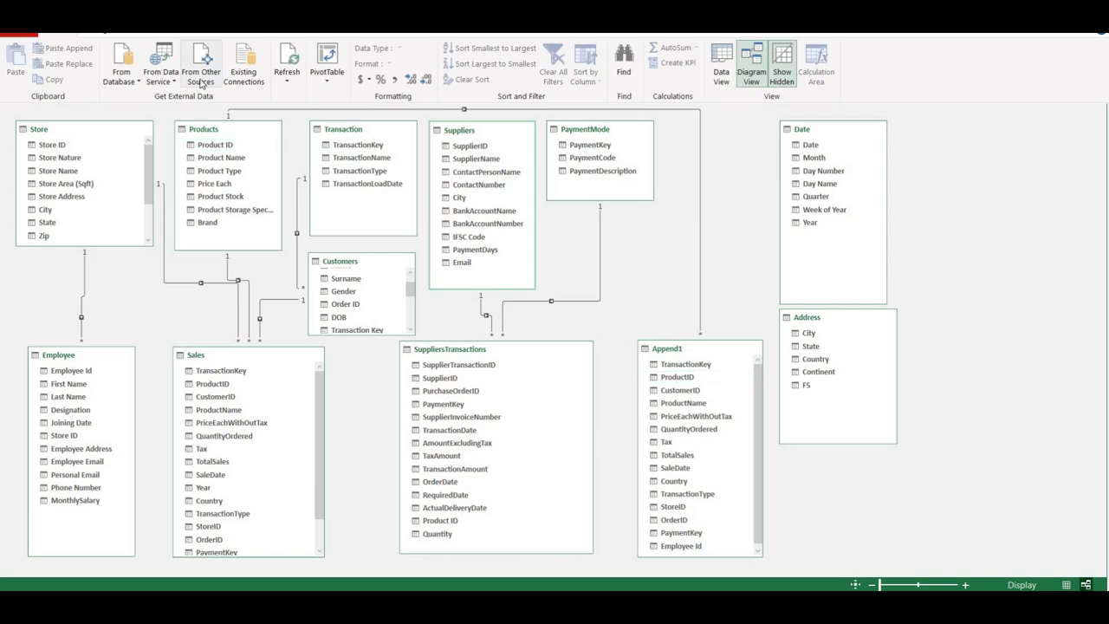
Create a PivotTable from the data model on a new worksheet and show its field list.
click(328, 58)
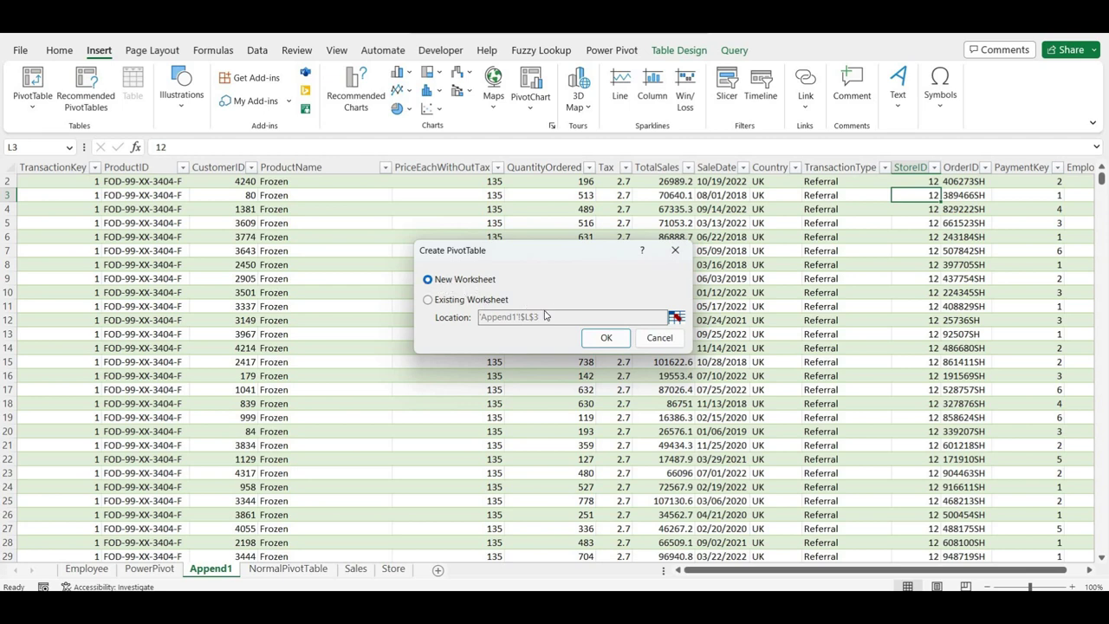
click(597, 338)
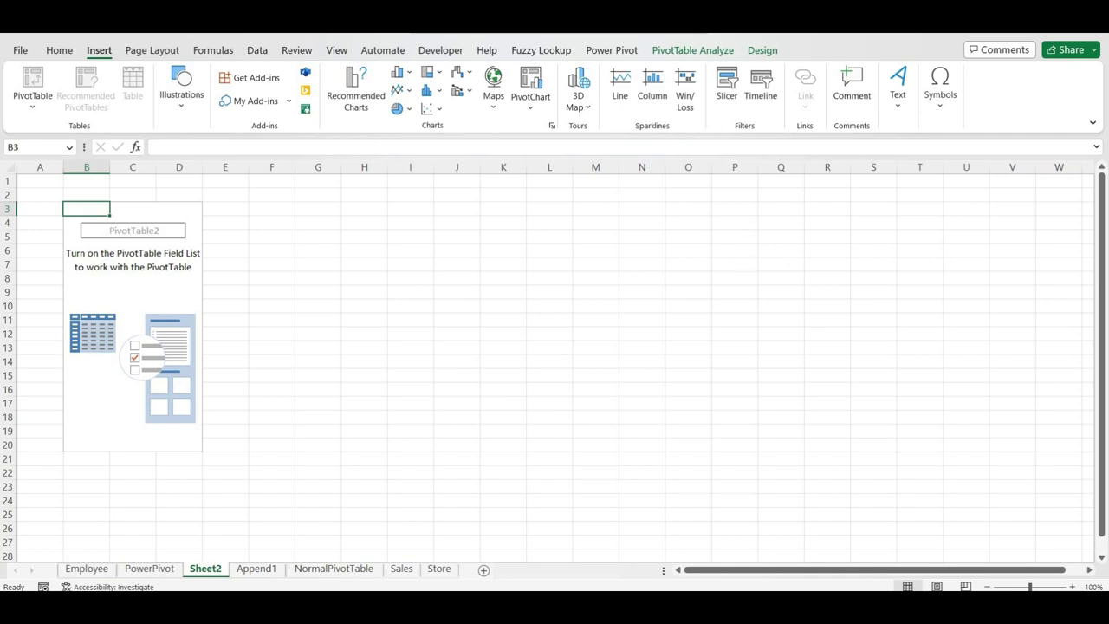
click(686, 51)
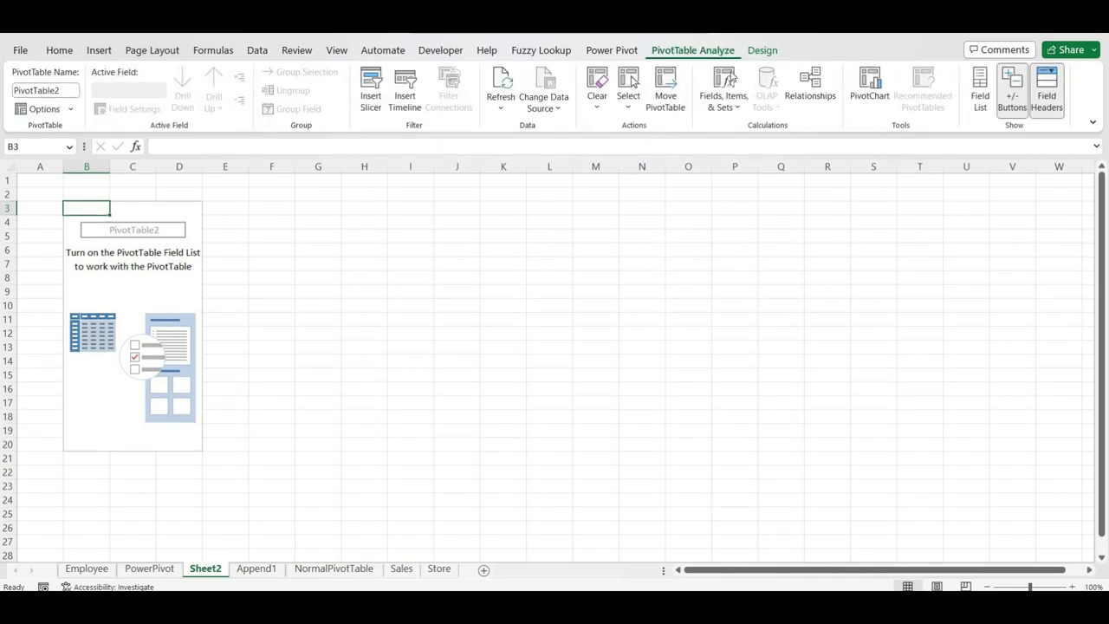
click(980, 87)
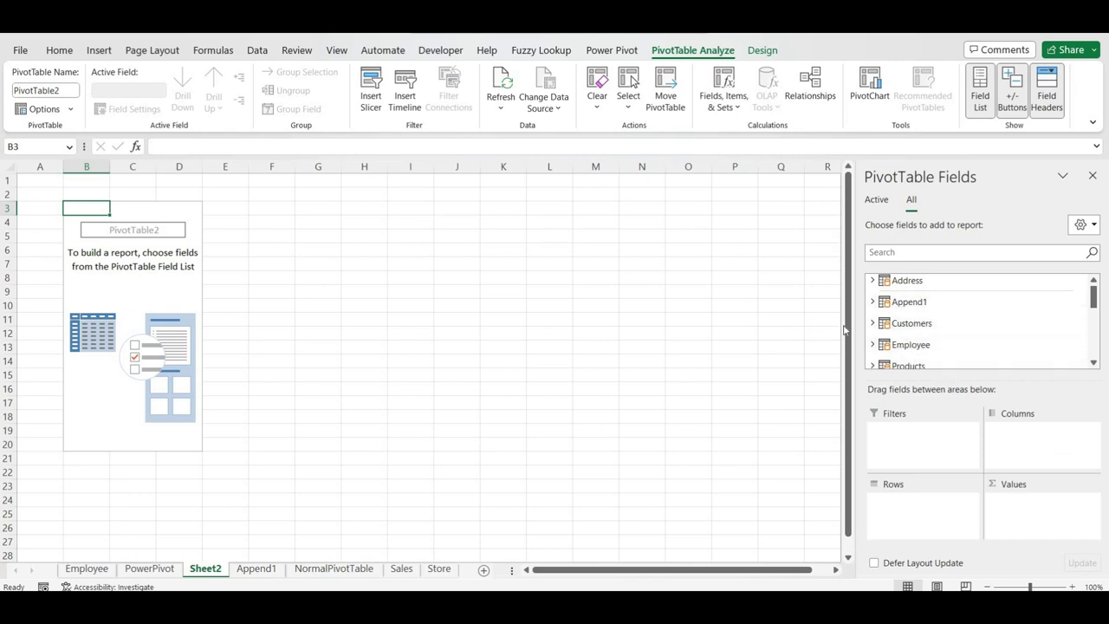
Widen the PivotTable field list and arrange its fields and areas sections side by side.
drag(854, 332, 729, 322)
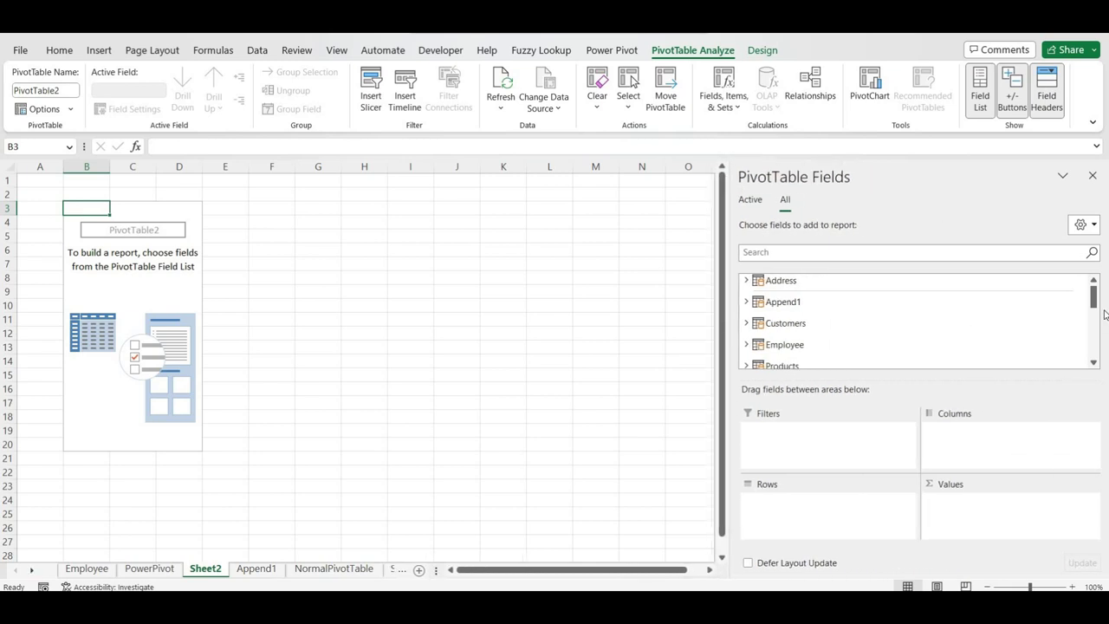
click(1075, 226)
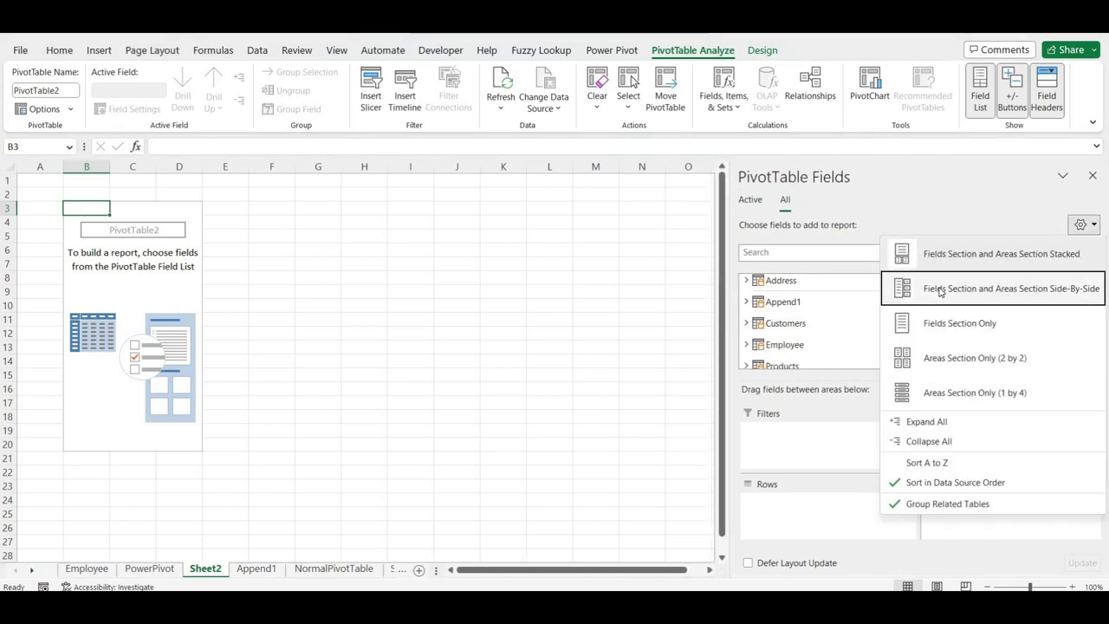
click(940, 291)
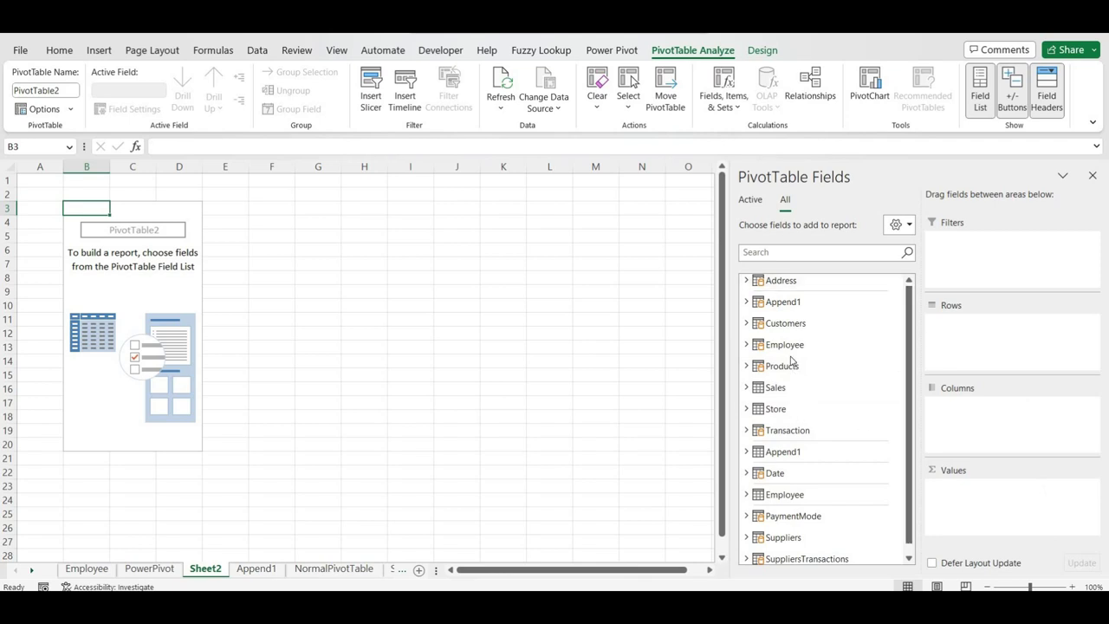
drag(911, 444, 911, 460)
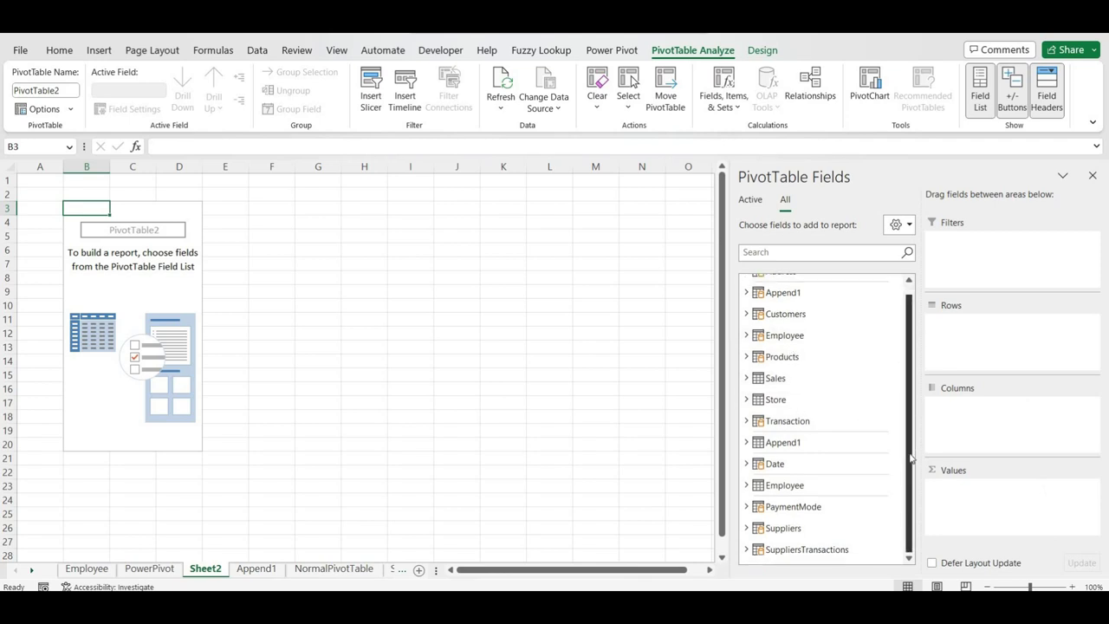
scroll(906, 379, up, 1)
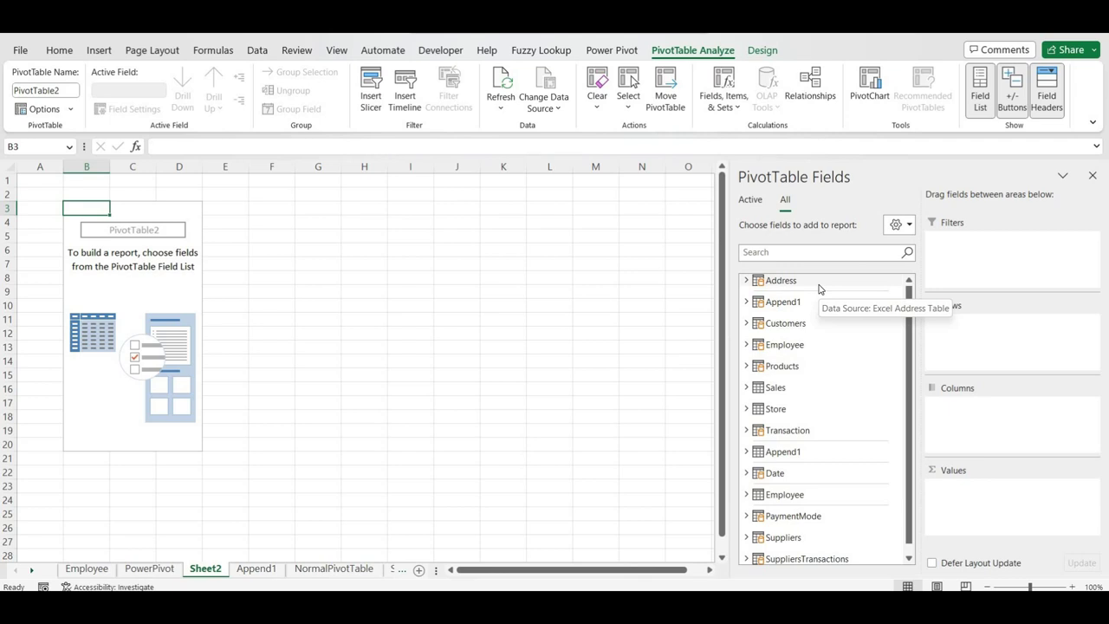
Add Product Type from the Products table to the PivotTable rows and TotalSales from the Sales table to the values.
click(747, 389)
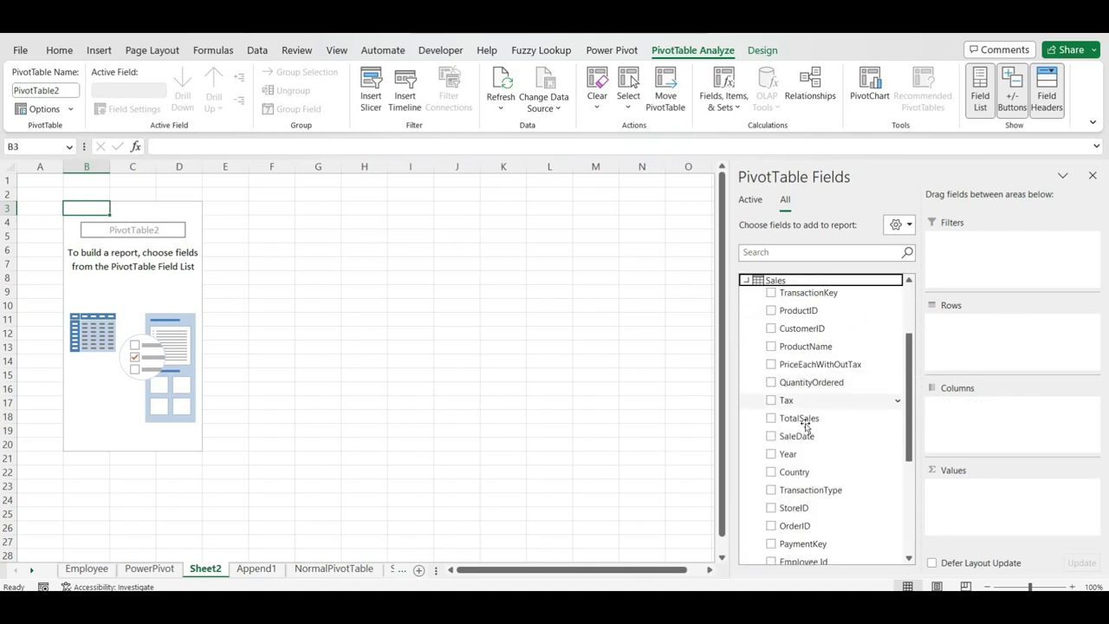
scroll(811, 475, down, 1)
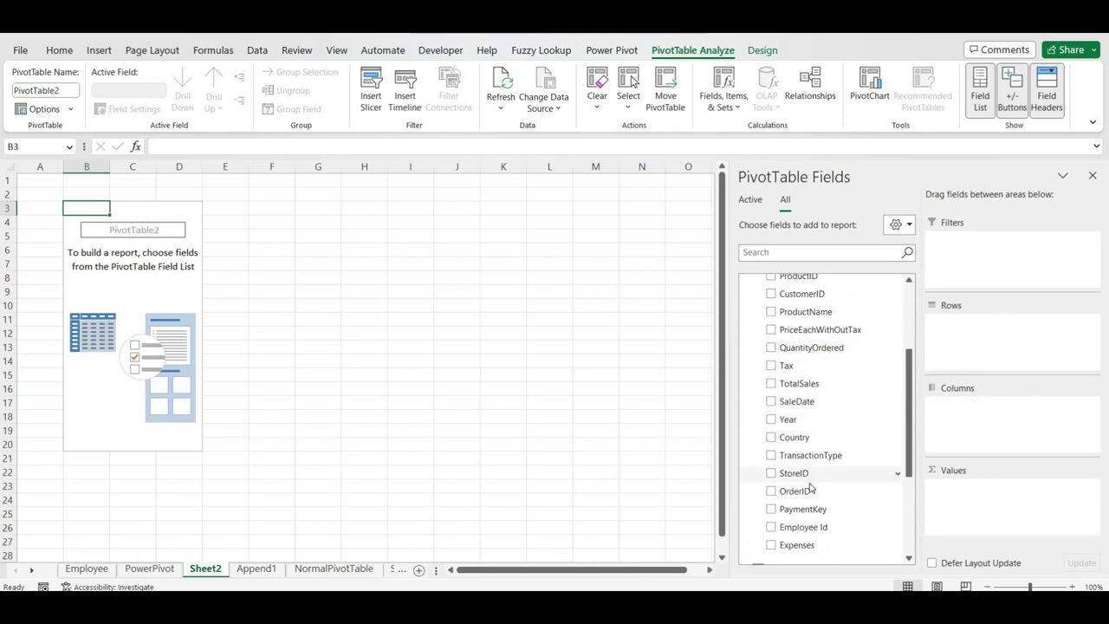
scroll(811, 485, up, 2)
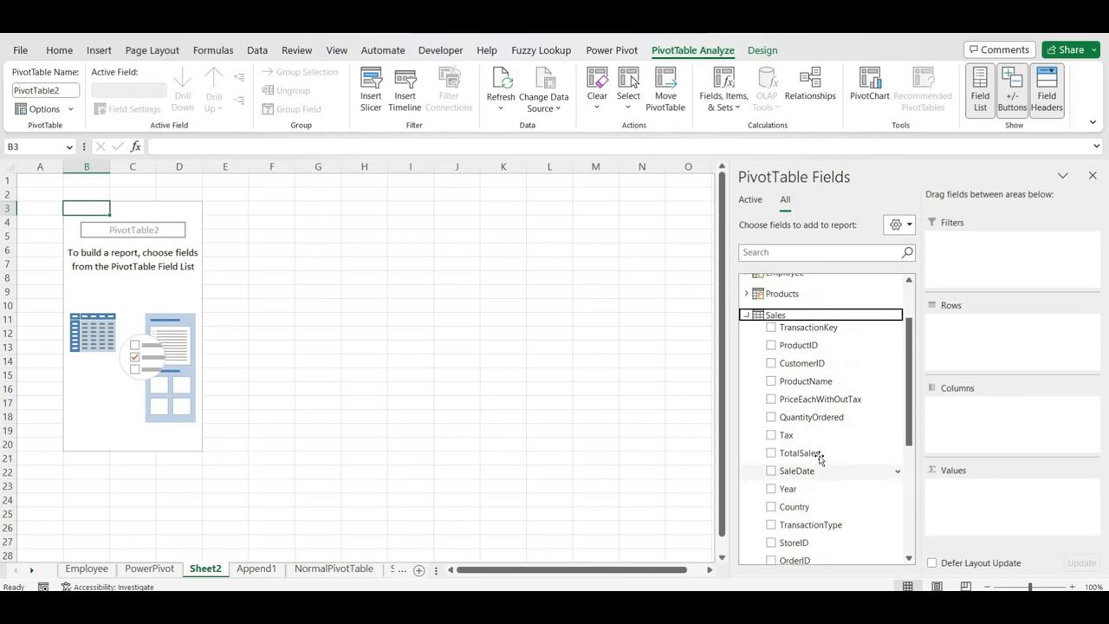
scroll(803, 416, up, 2)
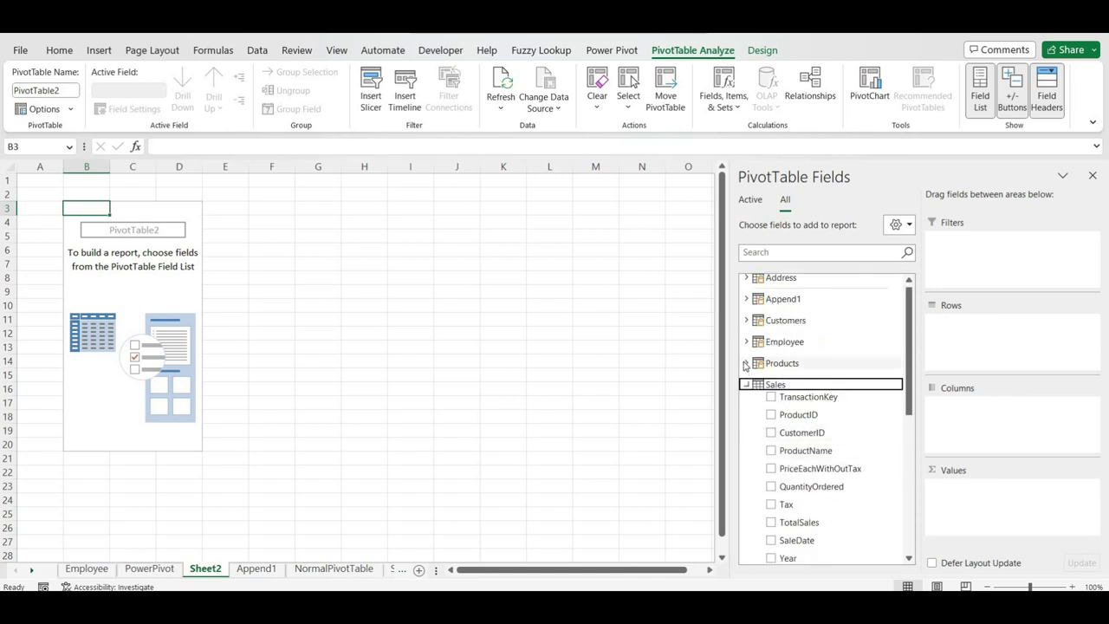
click(810, 363)
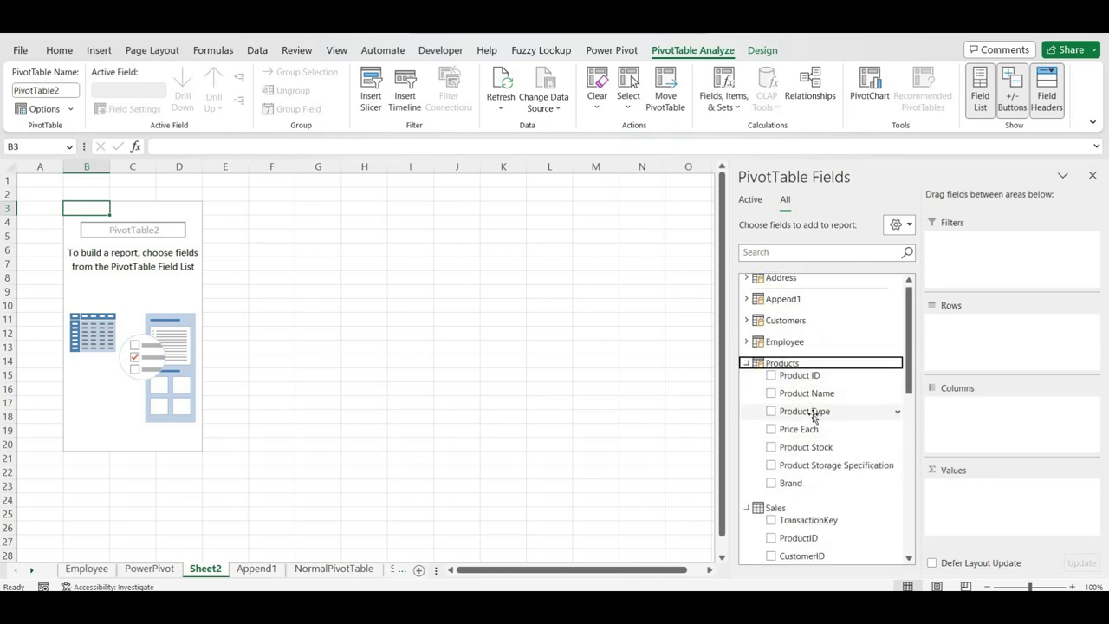
drag(817, 410, 1017, 341)
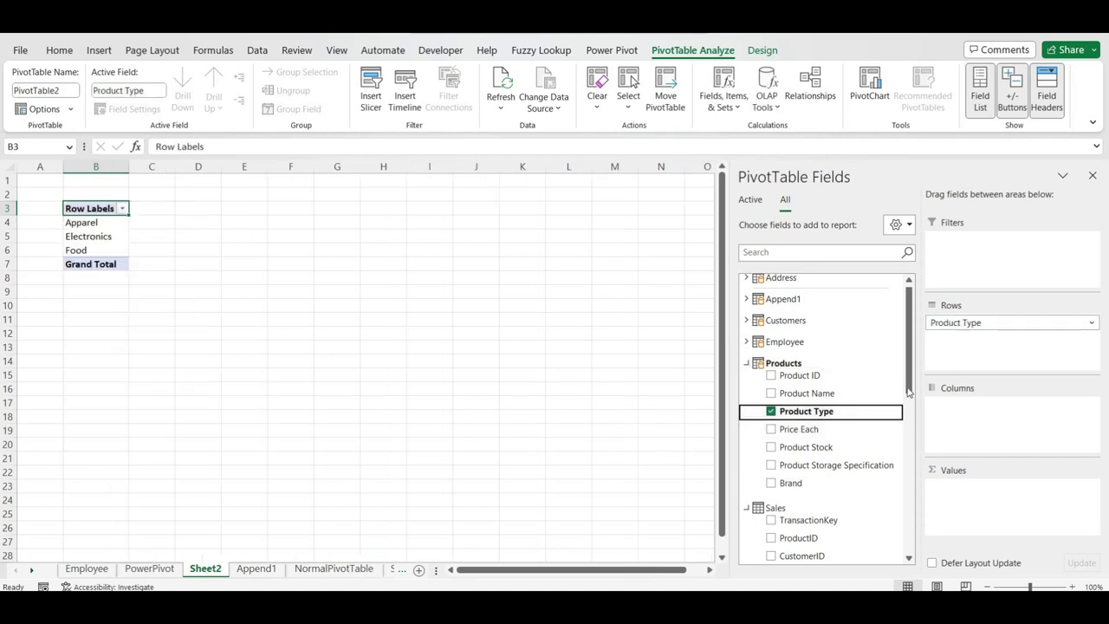
scroll(808, 466, down, 3)
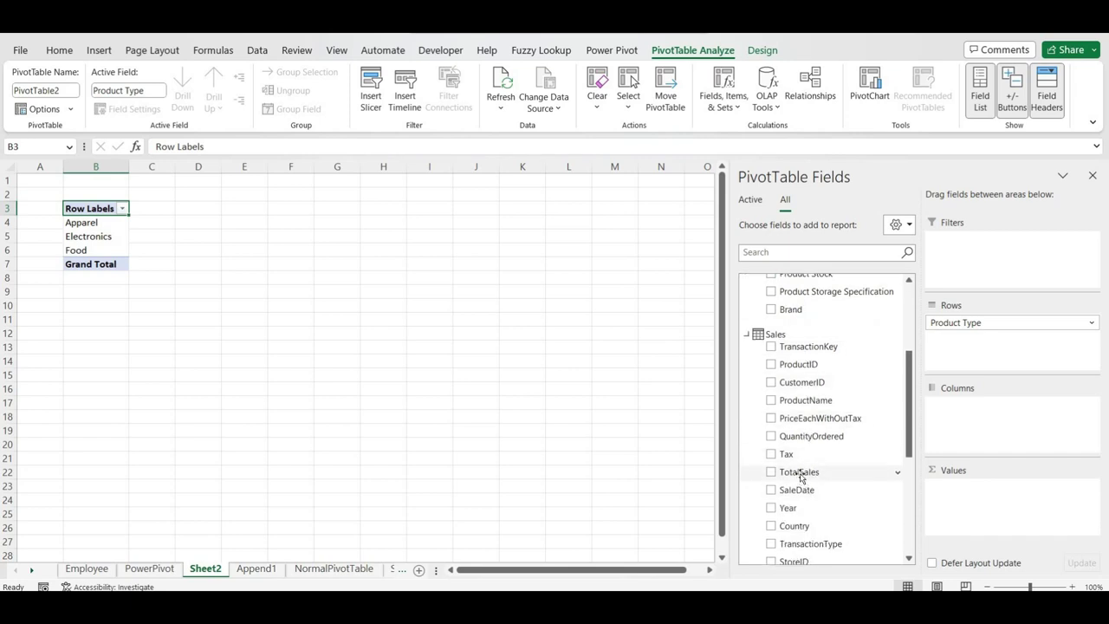
drag(799, 475, 978, 507)
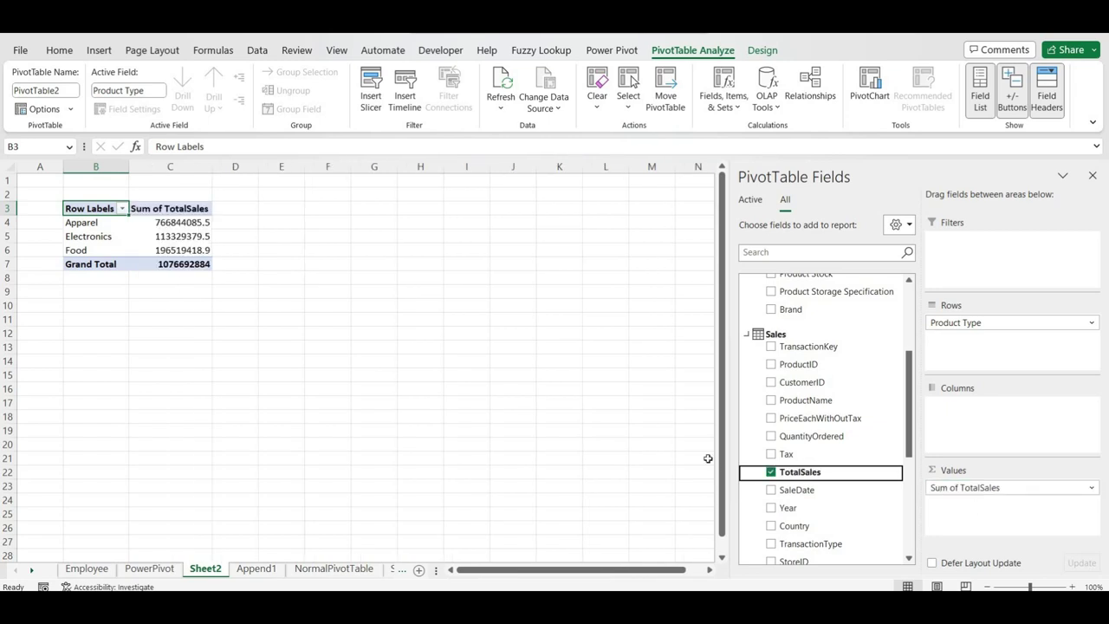
Examine the Products table's relationships in the Power Pivot diagram, and compare them with the PivotTable's TotalSales values per product type in the workbook.
scroll(830, 419, up, 3)
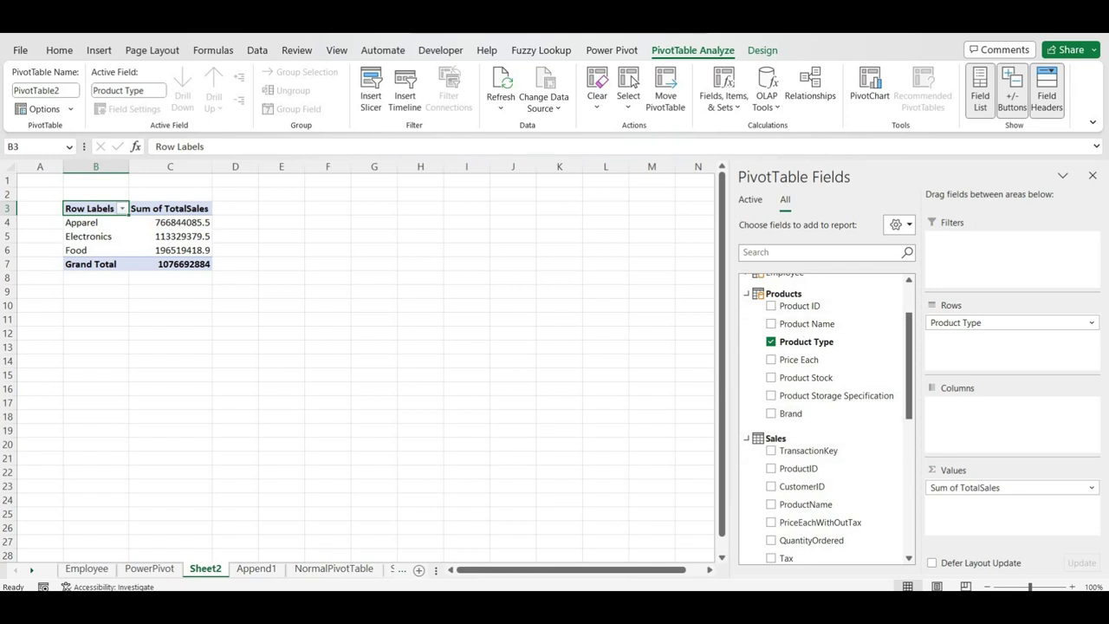
mouse_move(607, 606)
click(657, 544)
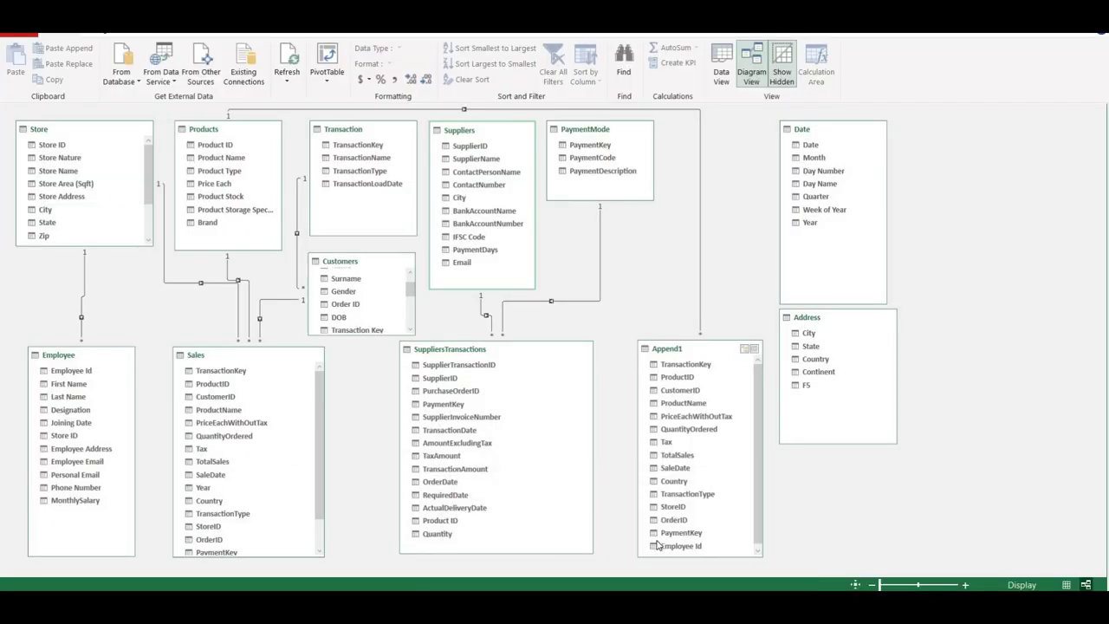
click(208, 137)
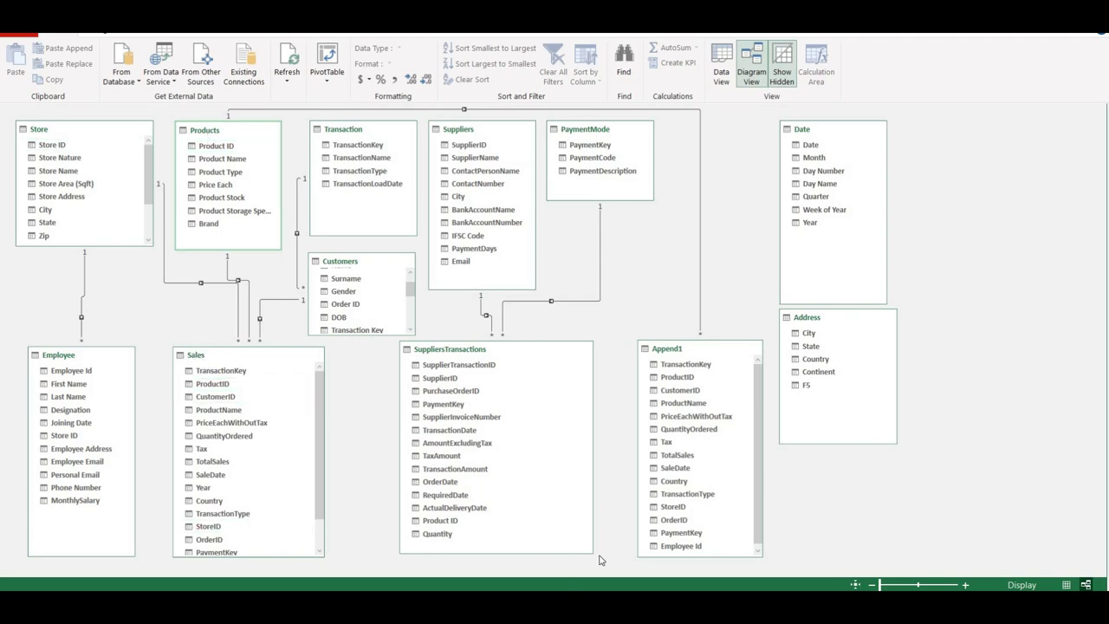
click(506, 553)
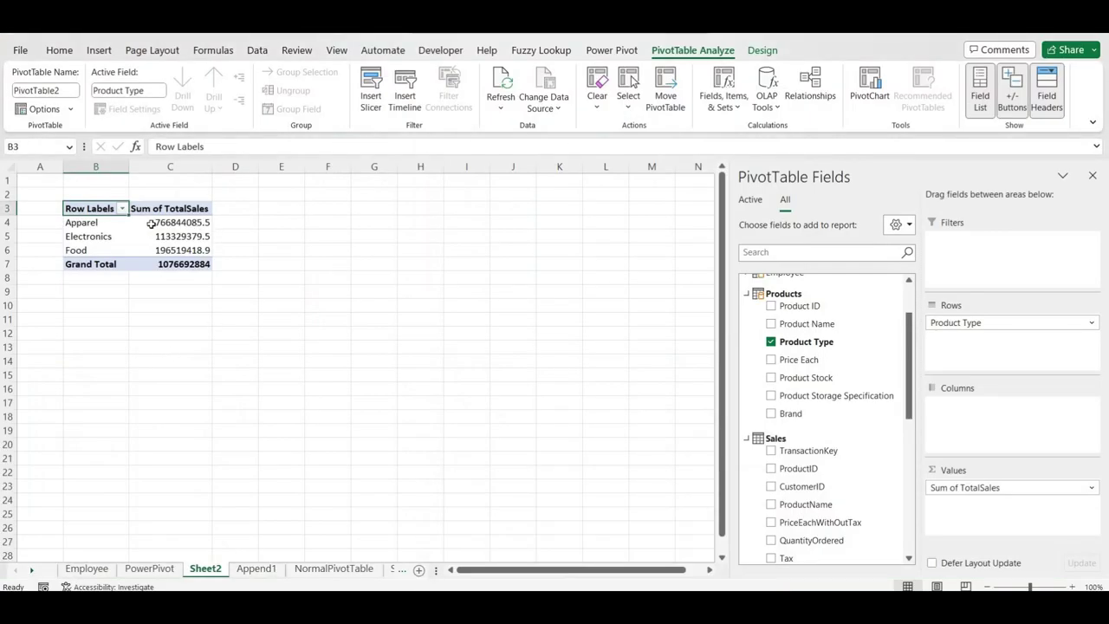
drag(151, 224, 153, 250)
drag(291, 301, 240, 268)
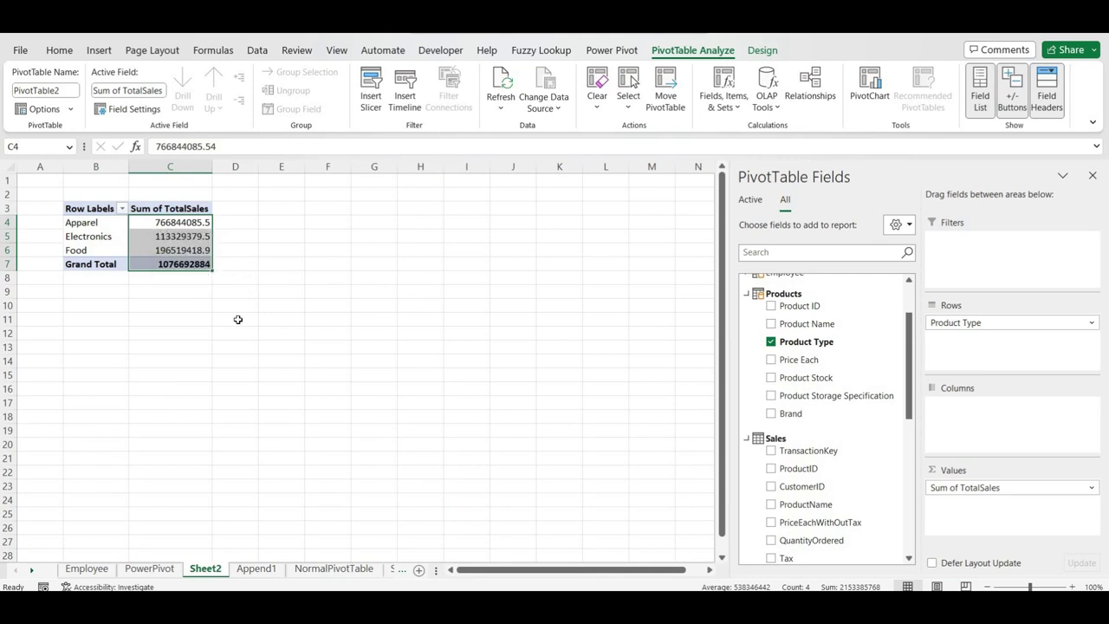
Switch to the Power Pivot diagram and permanently delete the Product ID relationship between Products and Sales from the model.
mouse_move(606, 610)
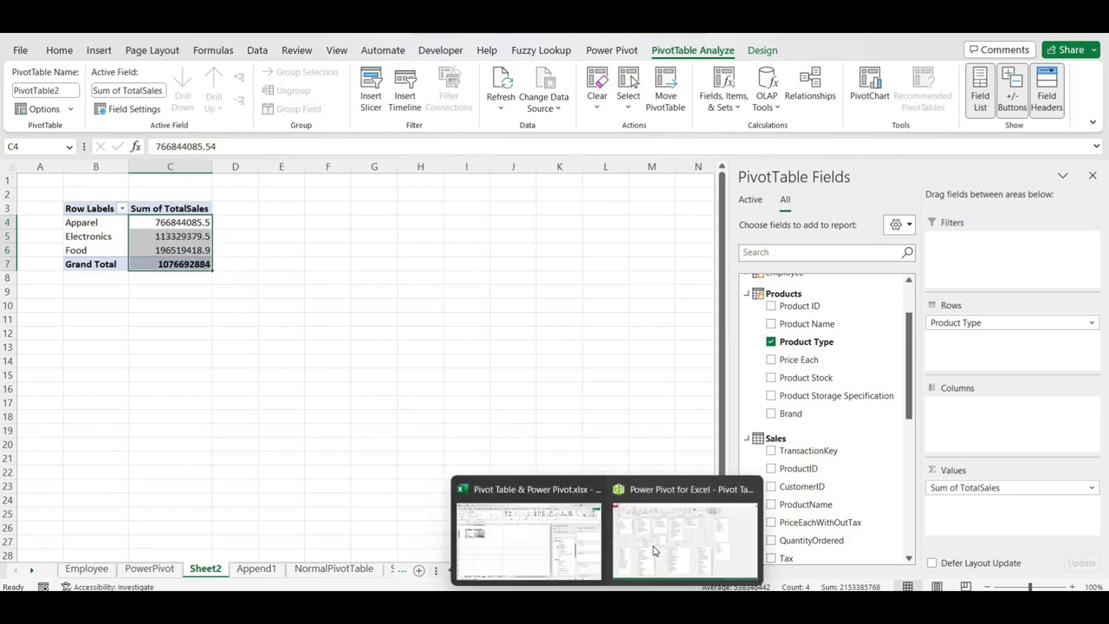
click(685, 537)
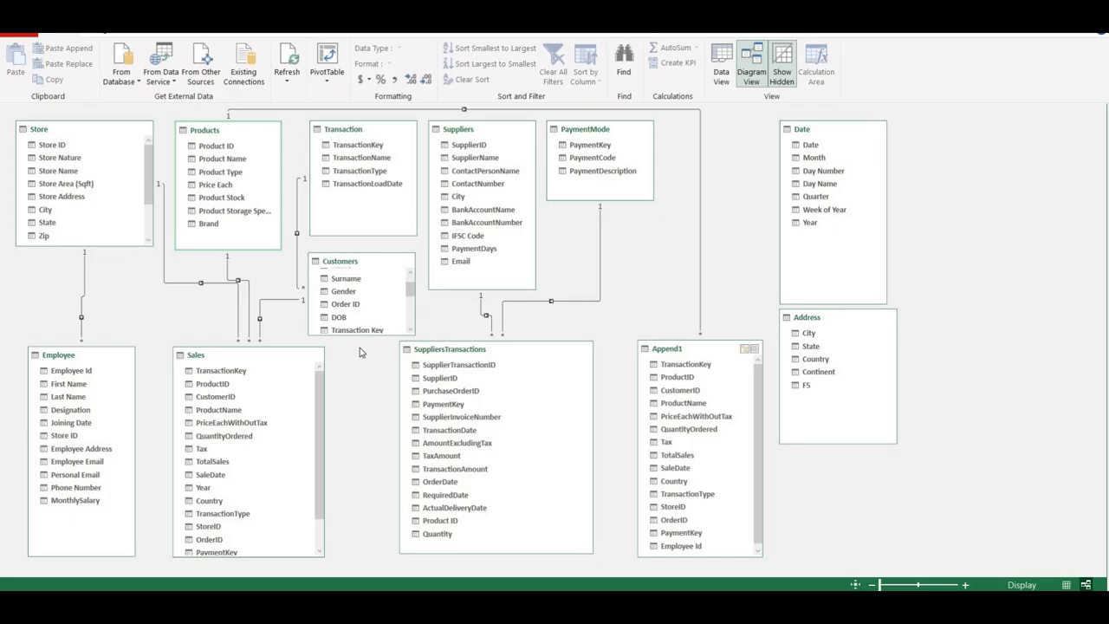
right_click(248, 286)
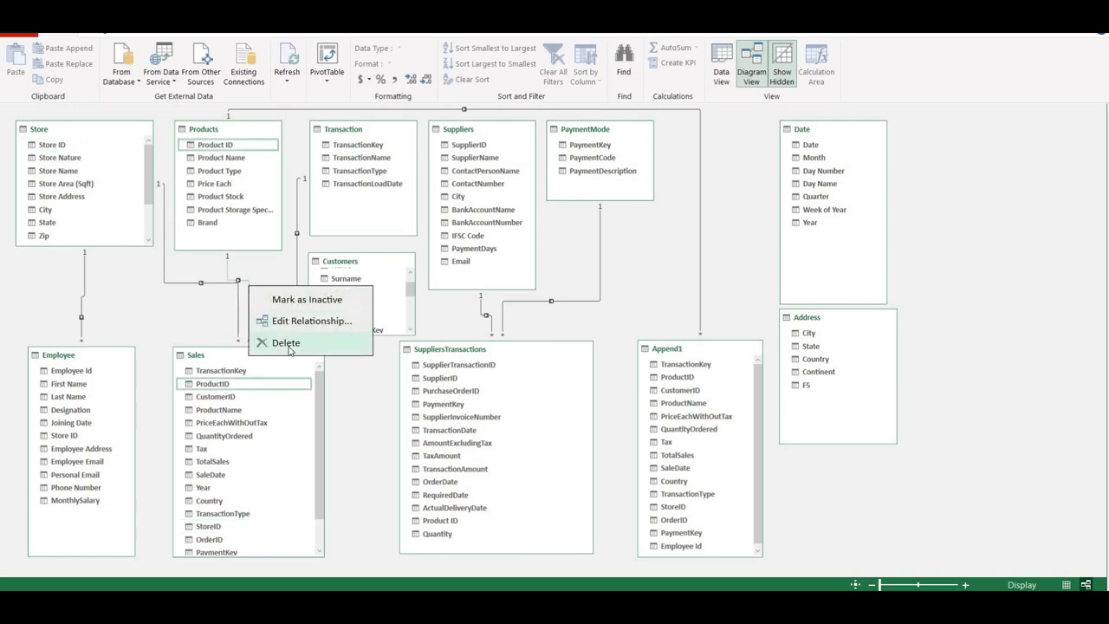
click(286, 343)
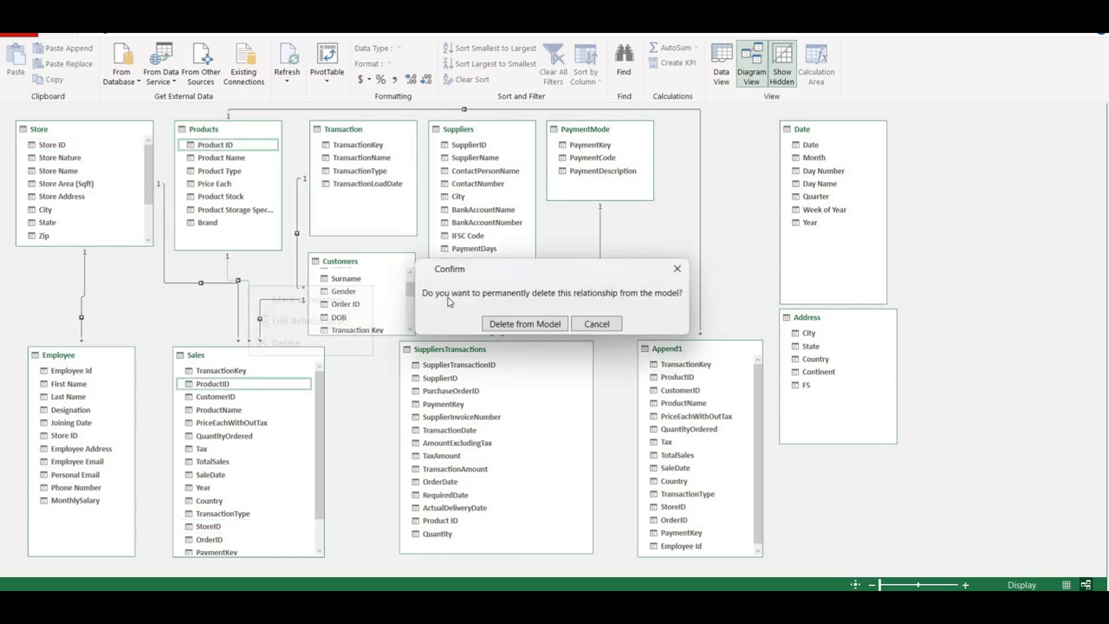
click(530, 326)
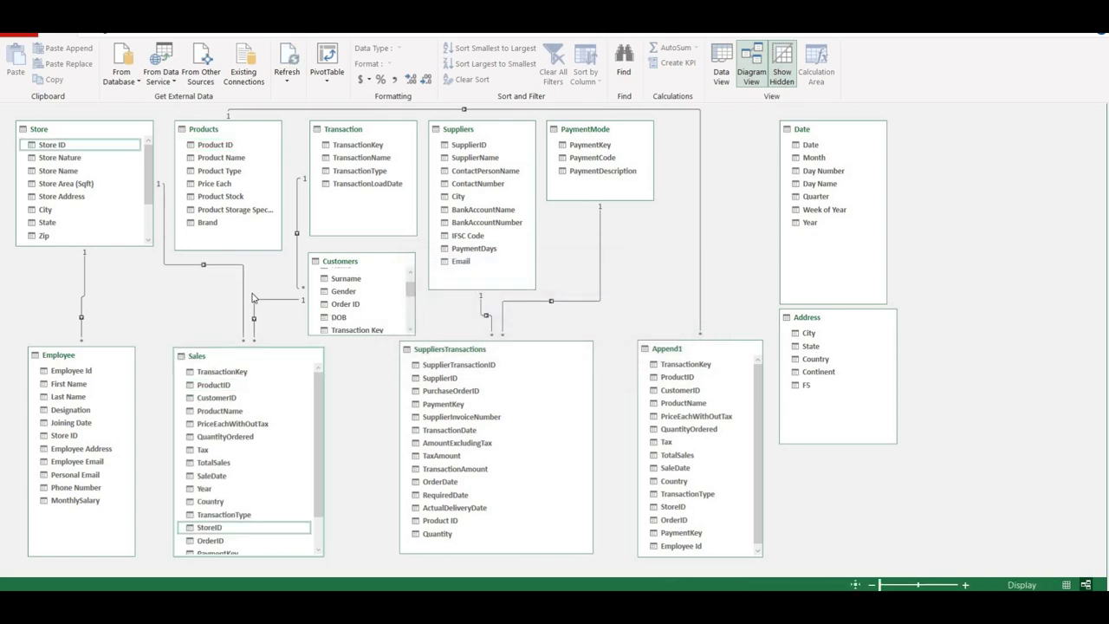
Return to the workbook and check the PivotTable's TotalSales values for Apparel, Electronics and Food.
mouse_move(624, 562)
click(529, 537)
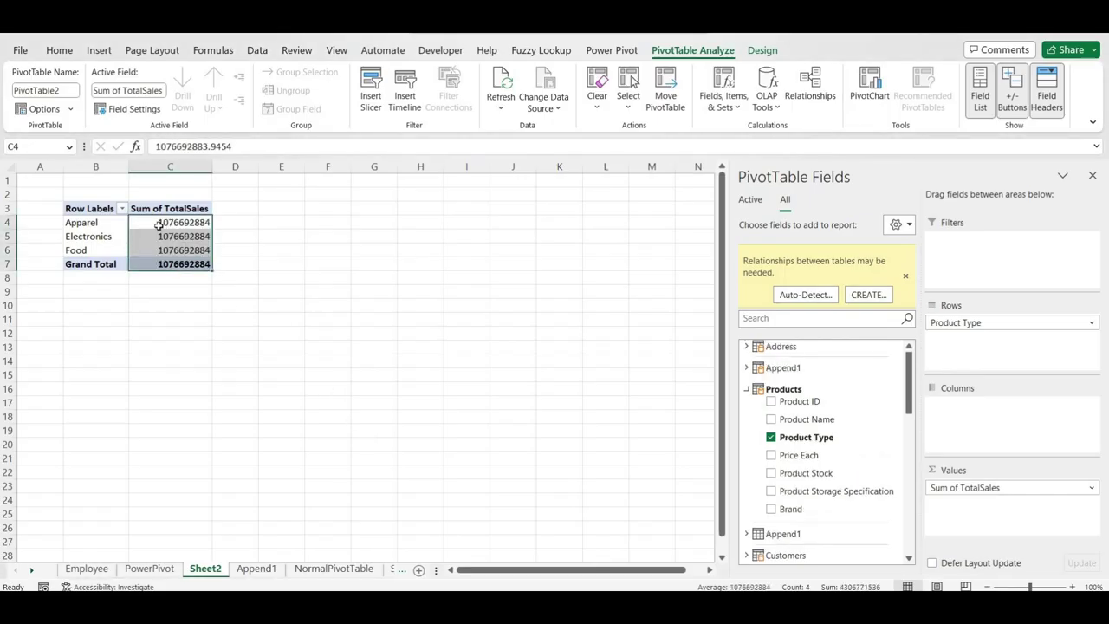
drag(156, 224, 154, 253)
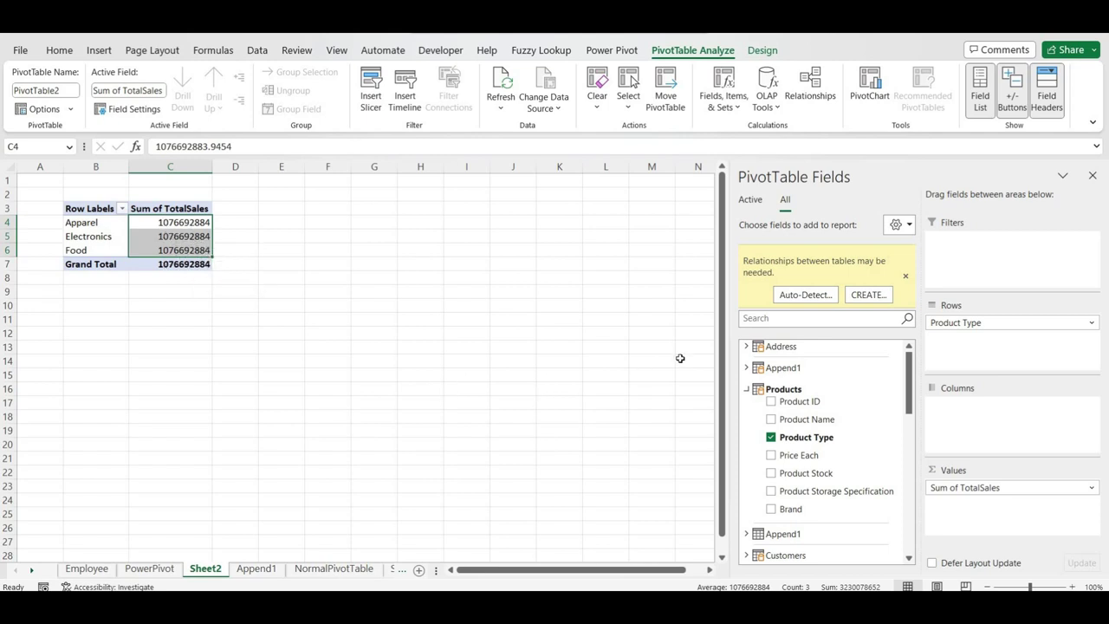
Relate Product ID in Products to ProductID in Sales in the Power Pivot diagram, and return to the PivotTable in the workbook.
mouse_move(650, 556)
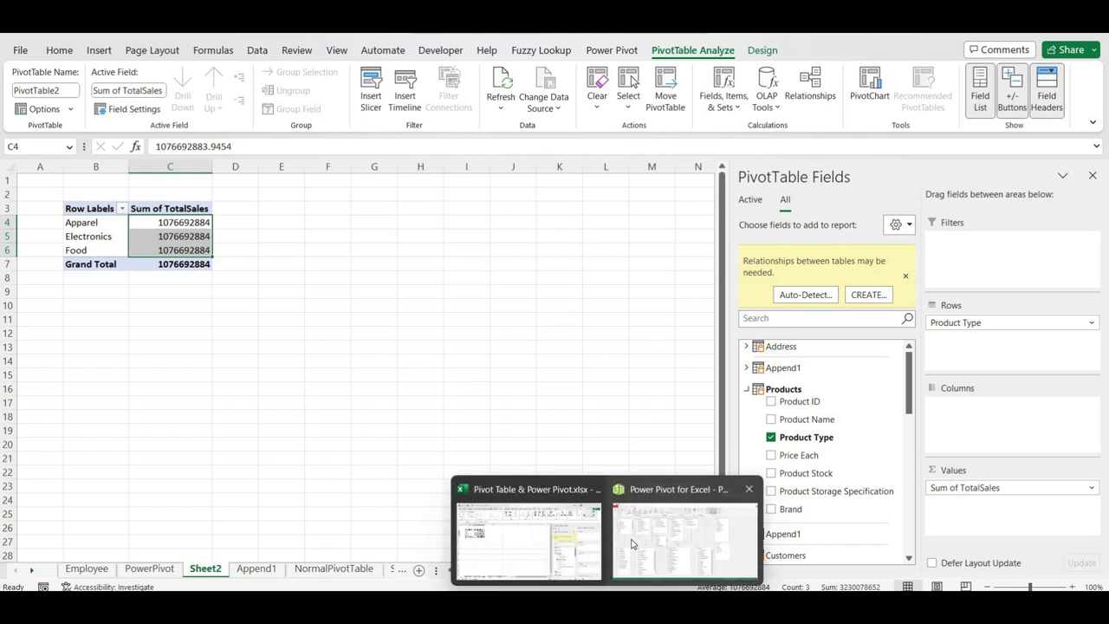
click(694, 529)
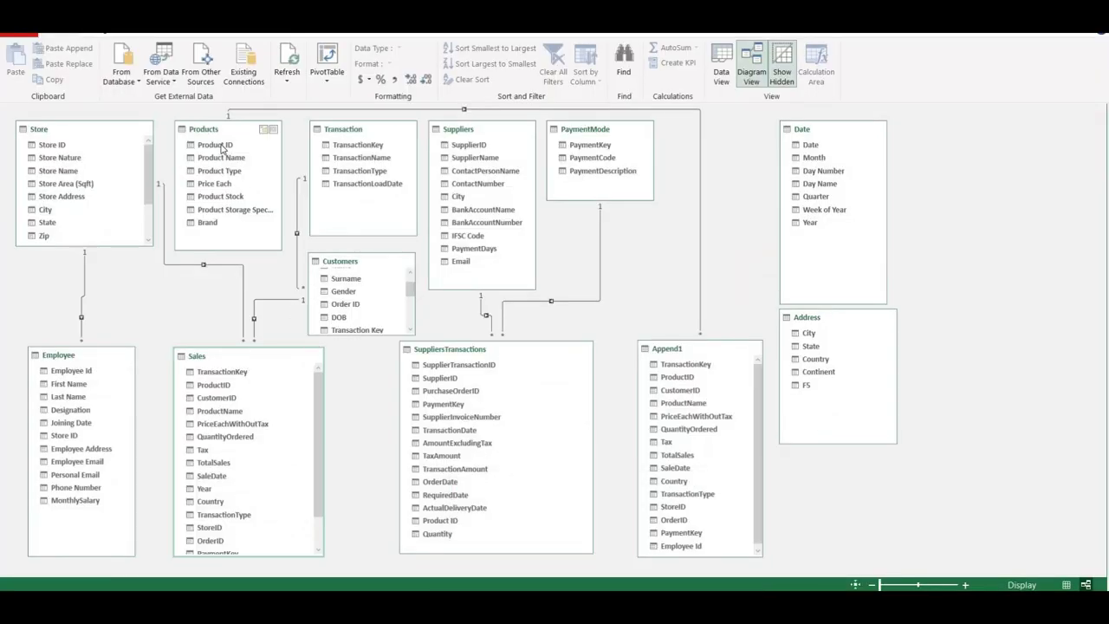
drag(222, 149, 227, 389)
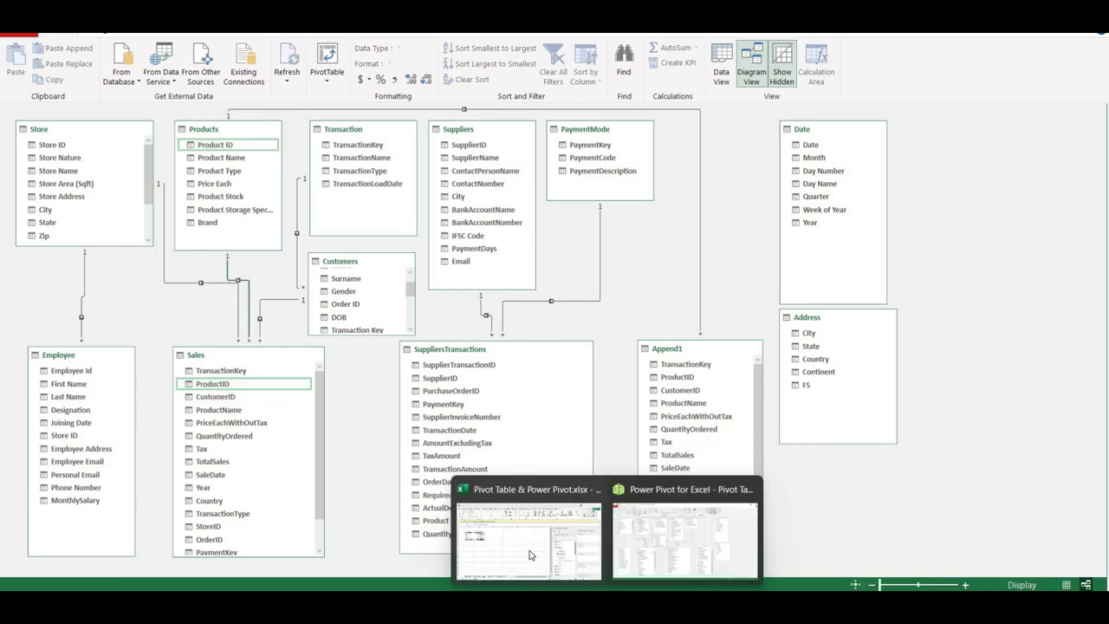
click(530, 525)
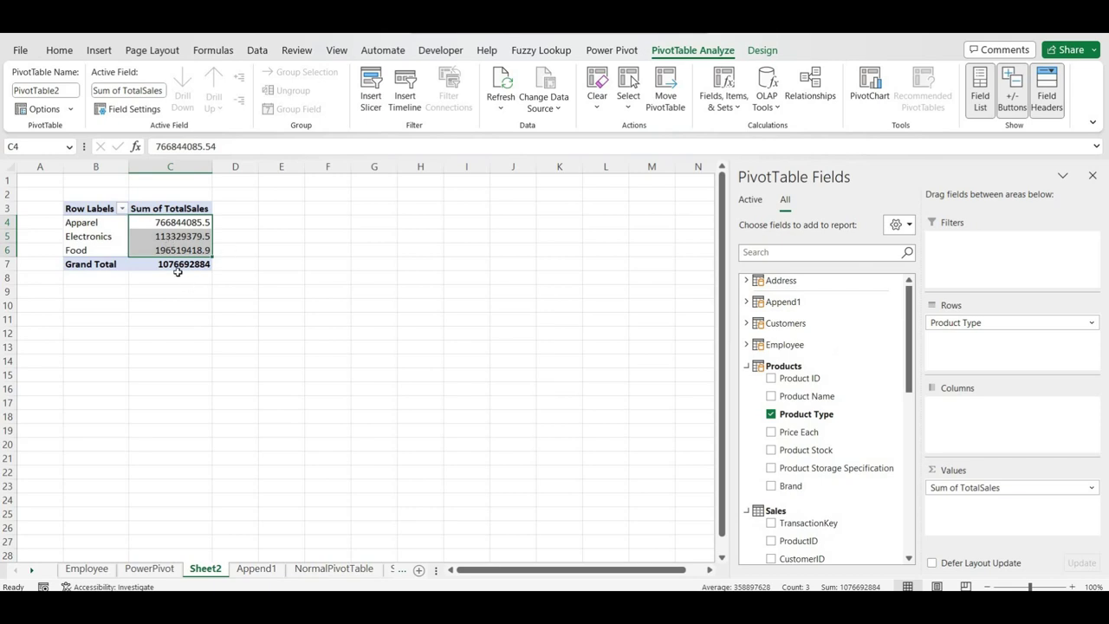
Select the Apparel row label in the PivotTable and show the workbook's data tools.
click(93, 223)
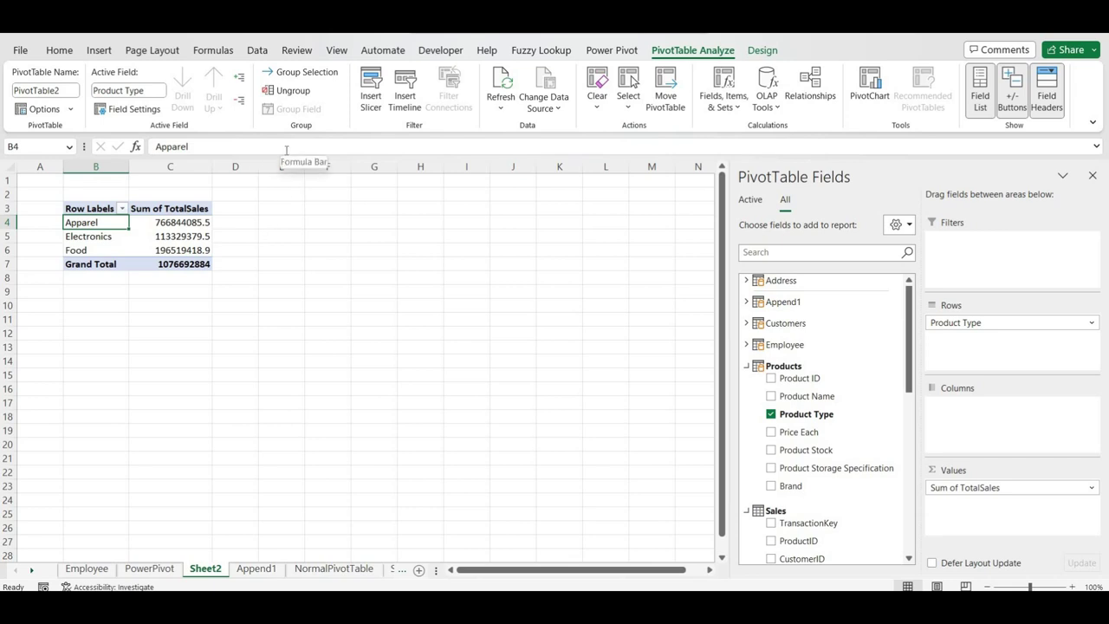
click(257, 51)
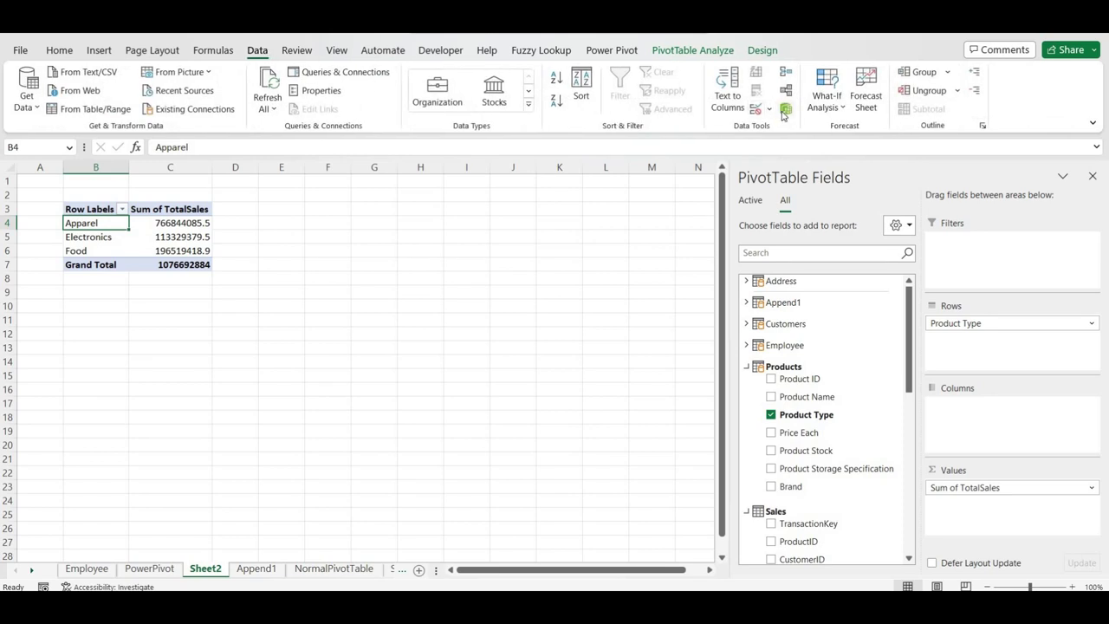